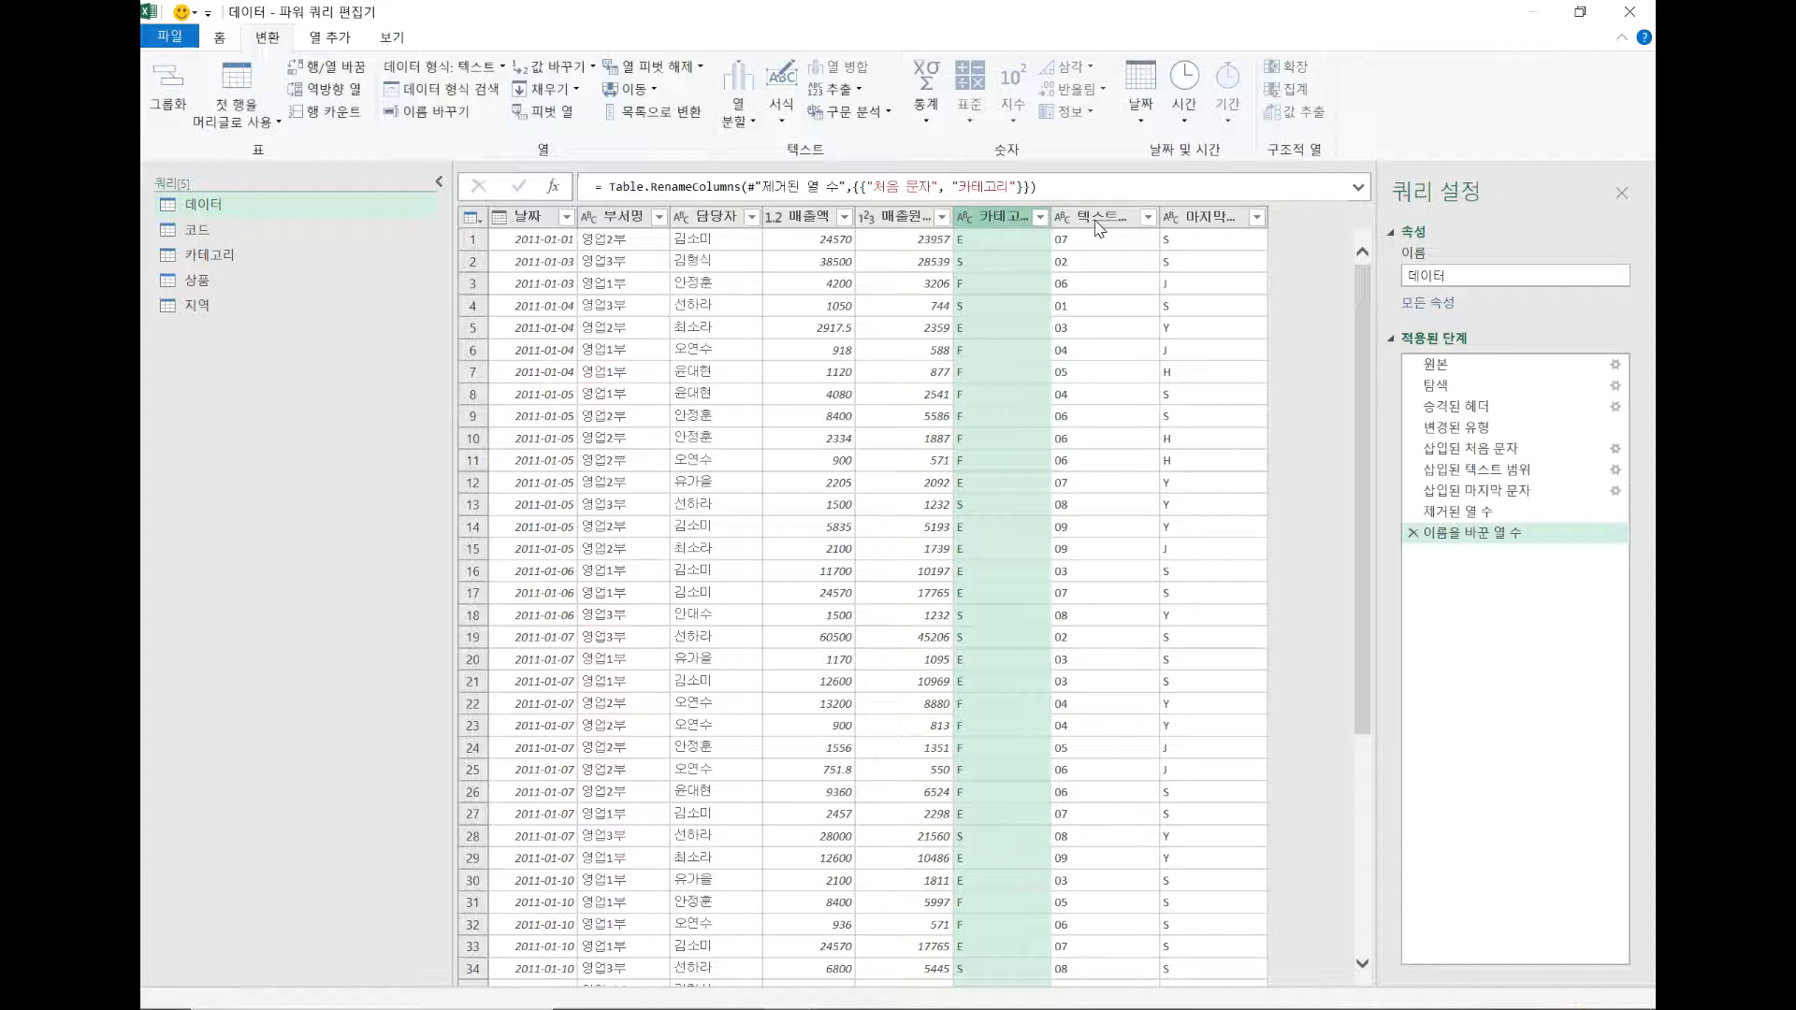
Step: Rename the extracted text-range column (텍스트 범위) in the 데이터 query as 상품1
double_click(1104, 217)
click(1113, 218)
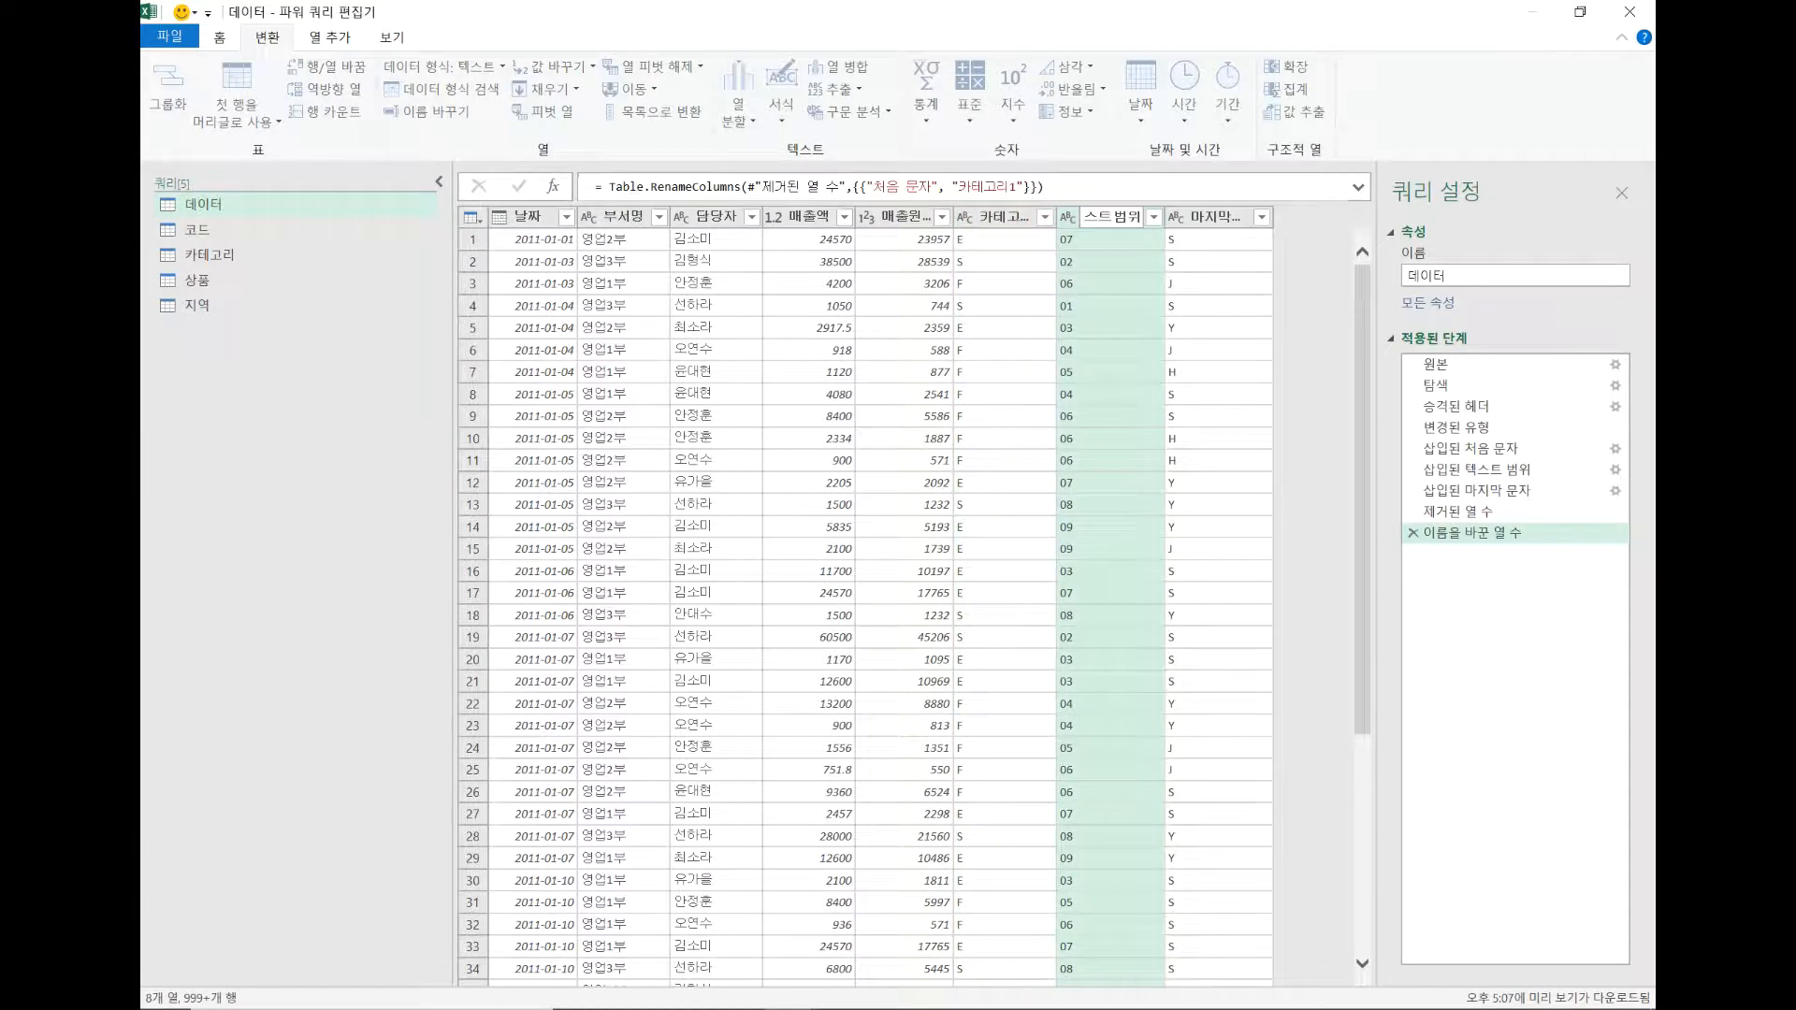
drag(1085, 217, 1264, 218)
key(BackSpace)
text(싱푸)
text(1)
key(Return)
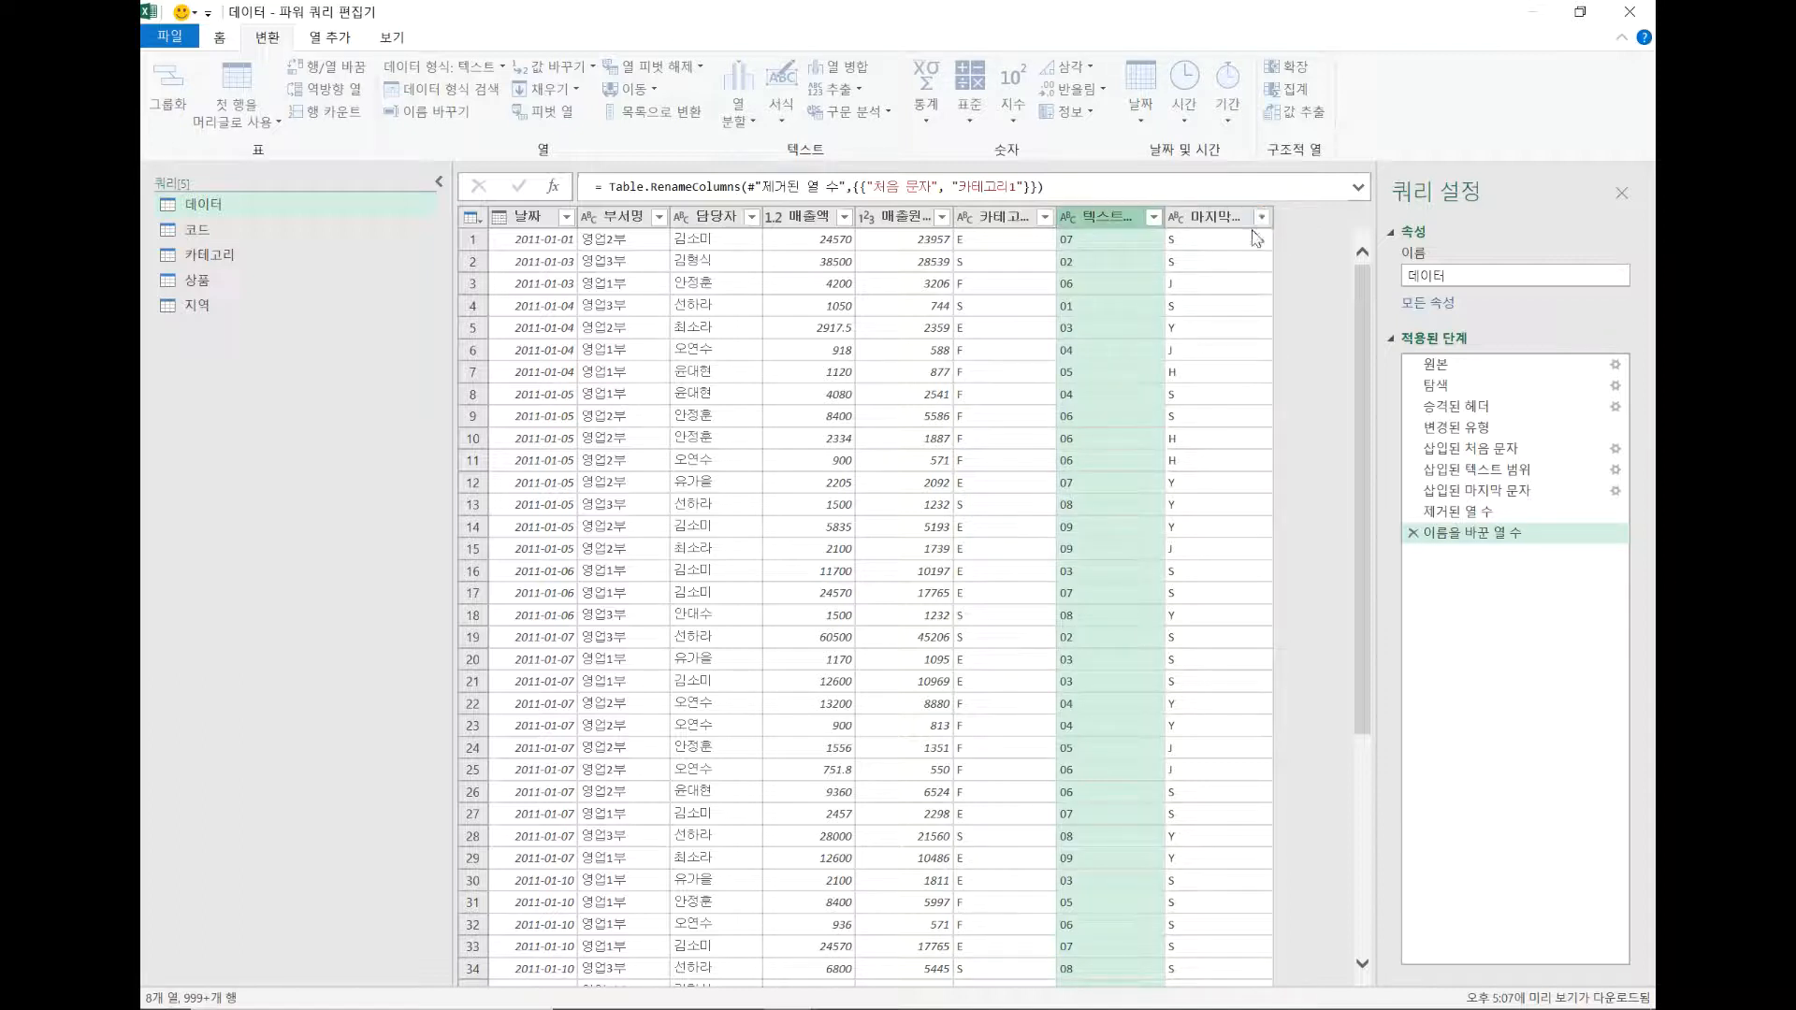
Step: Rename the extracted last-characters column (마지막 문자) as 지역1
double_click(1207, 217)
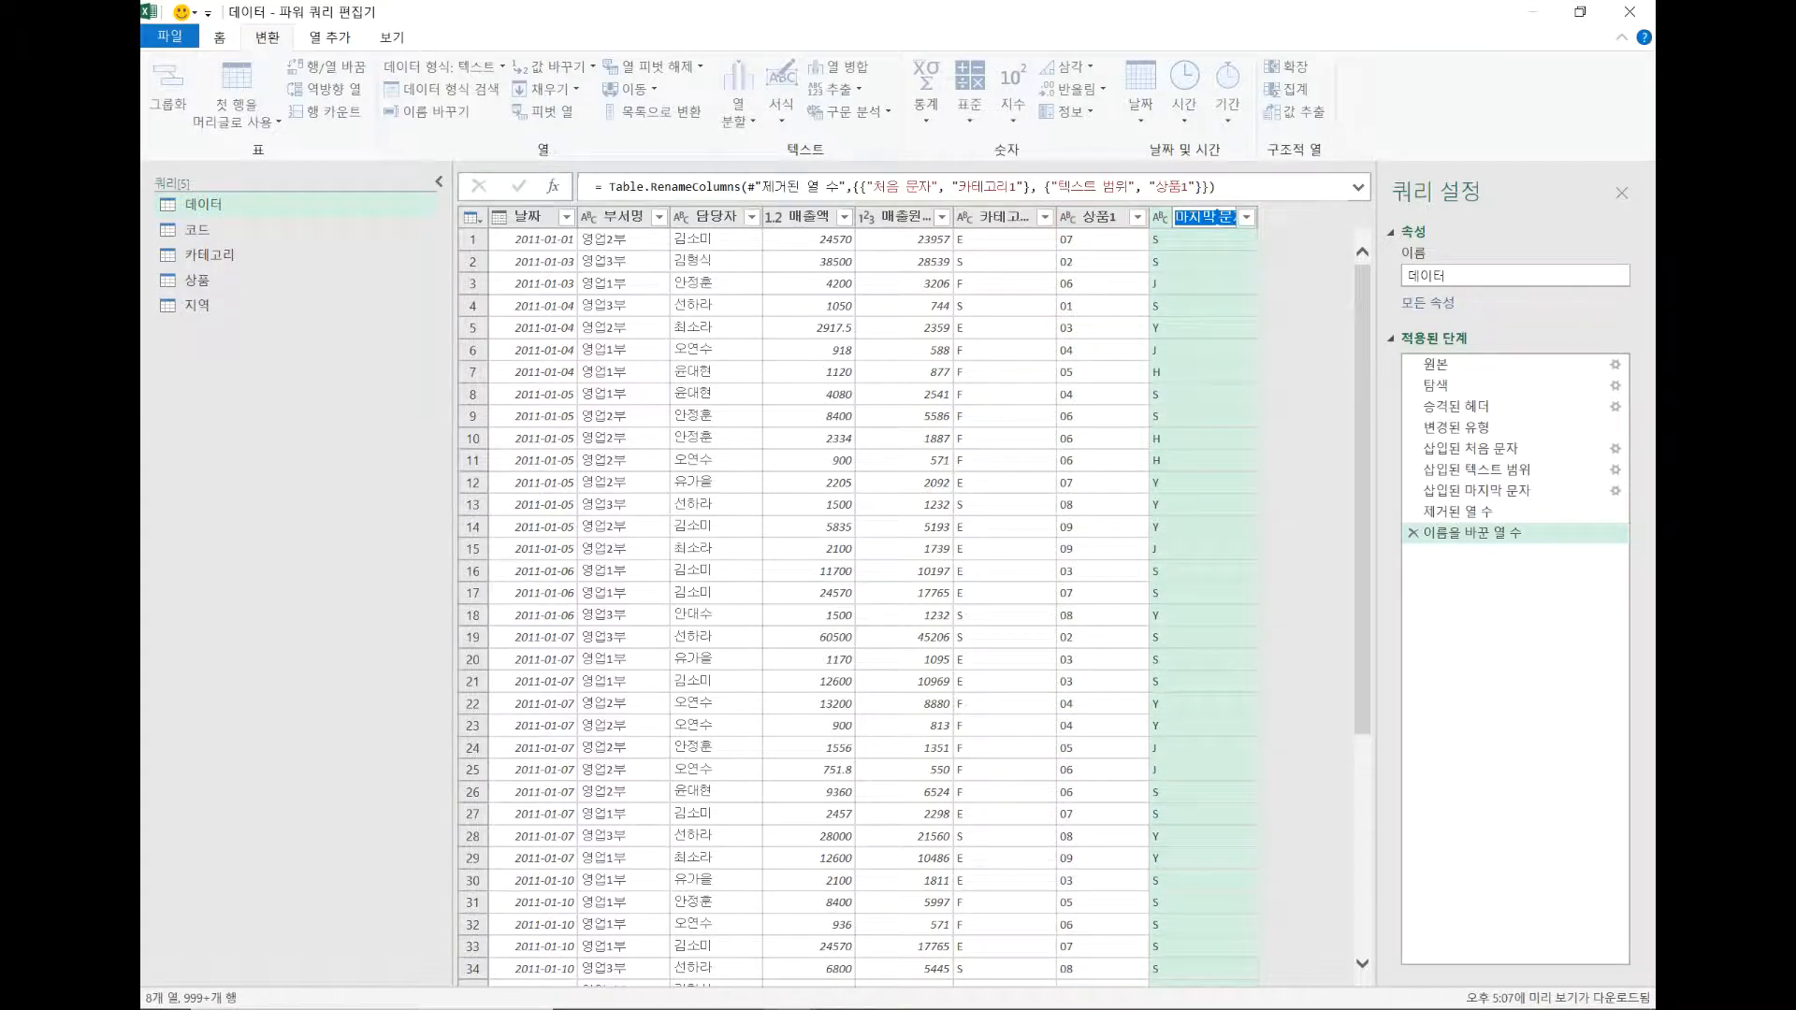
text(지여)
text(1)
key(Return)
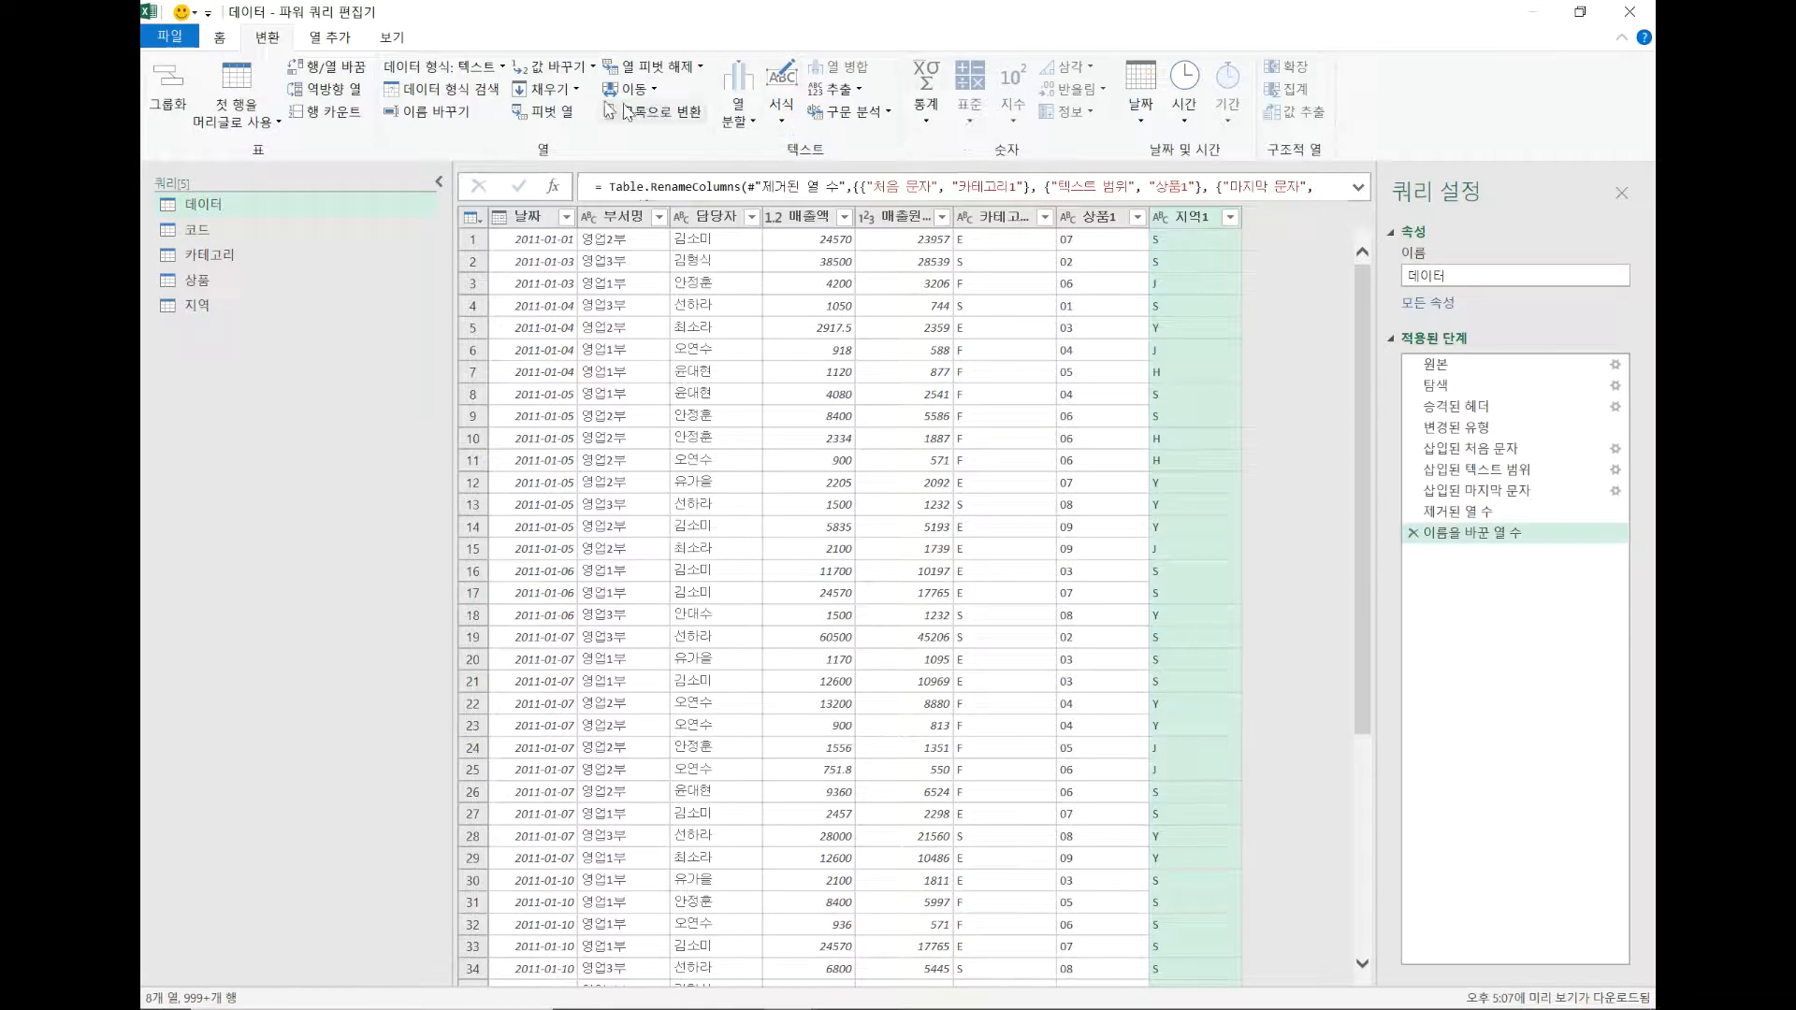
Step: Merge 데이터 with the 카테고리 table as a new query, matching 카테고리1 to 코드번호 with a left outer join
click(220, 38)
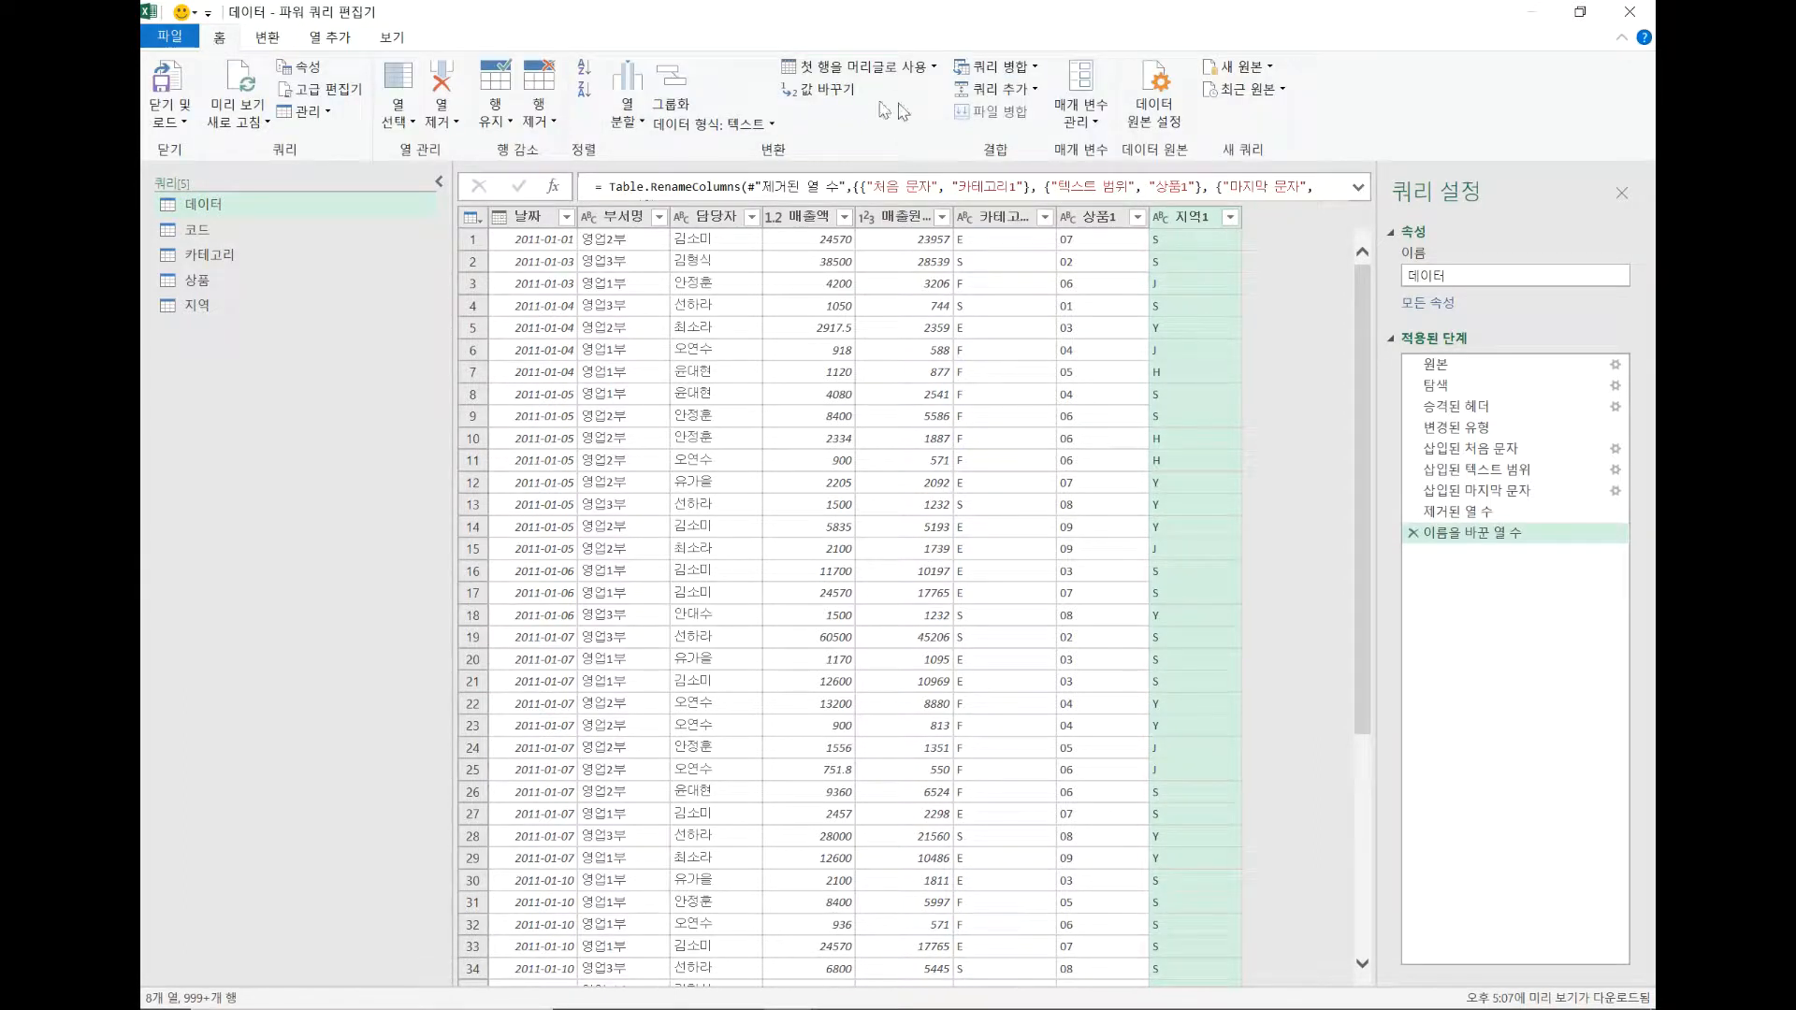
click(1035, 67)
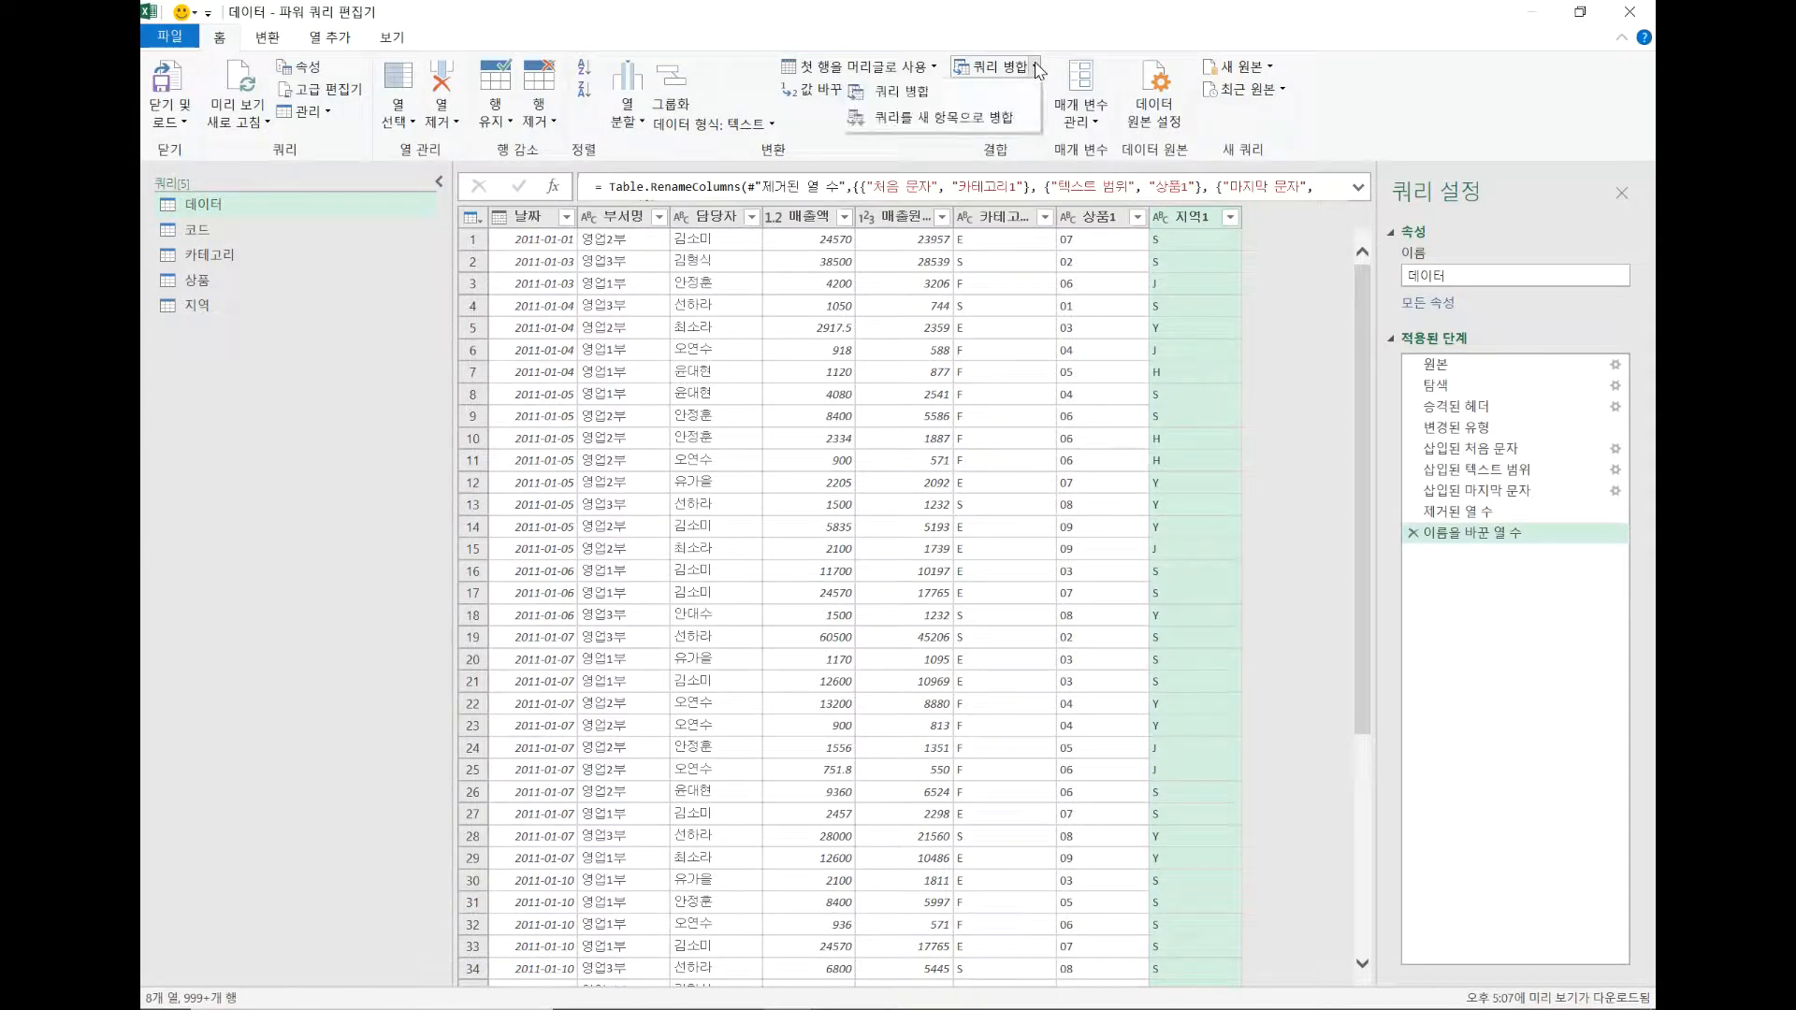
click(999, 118)
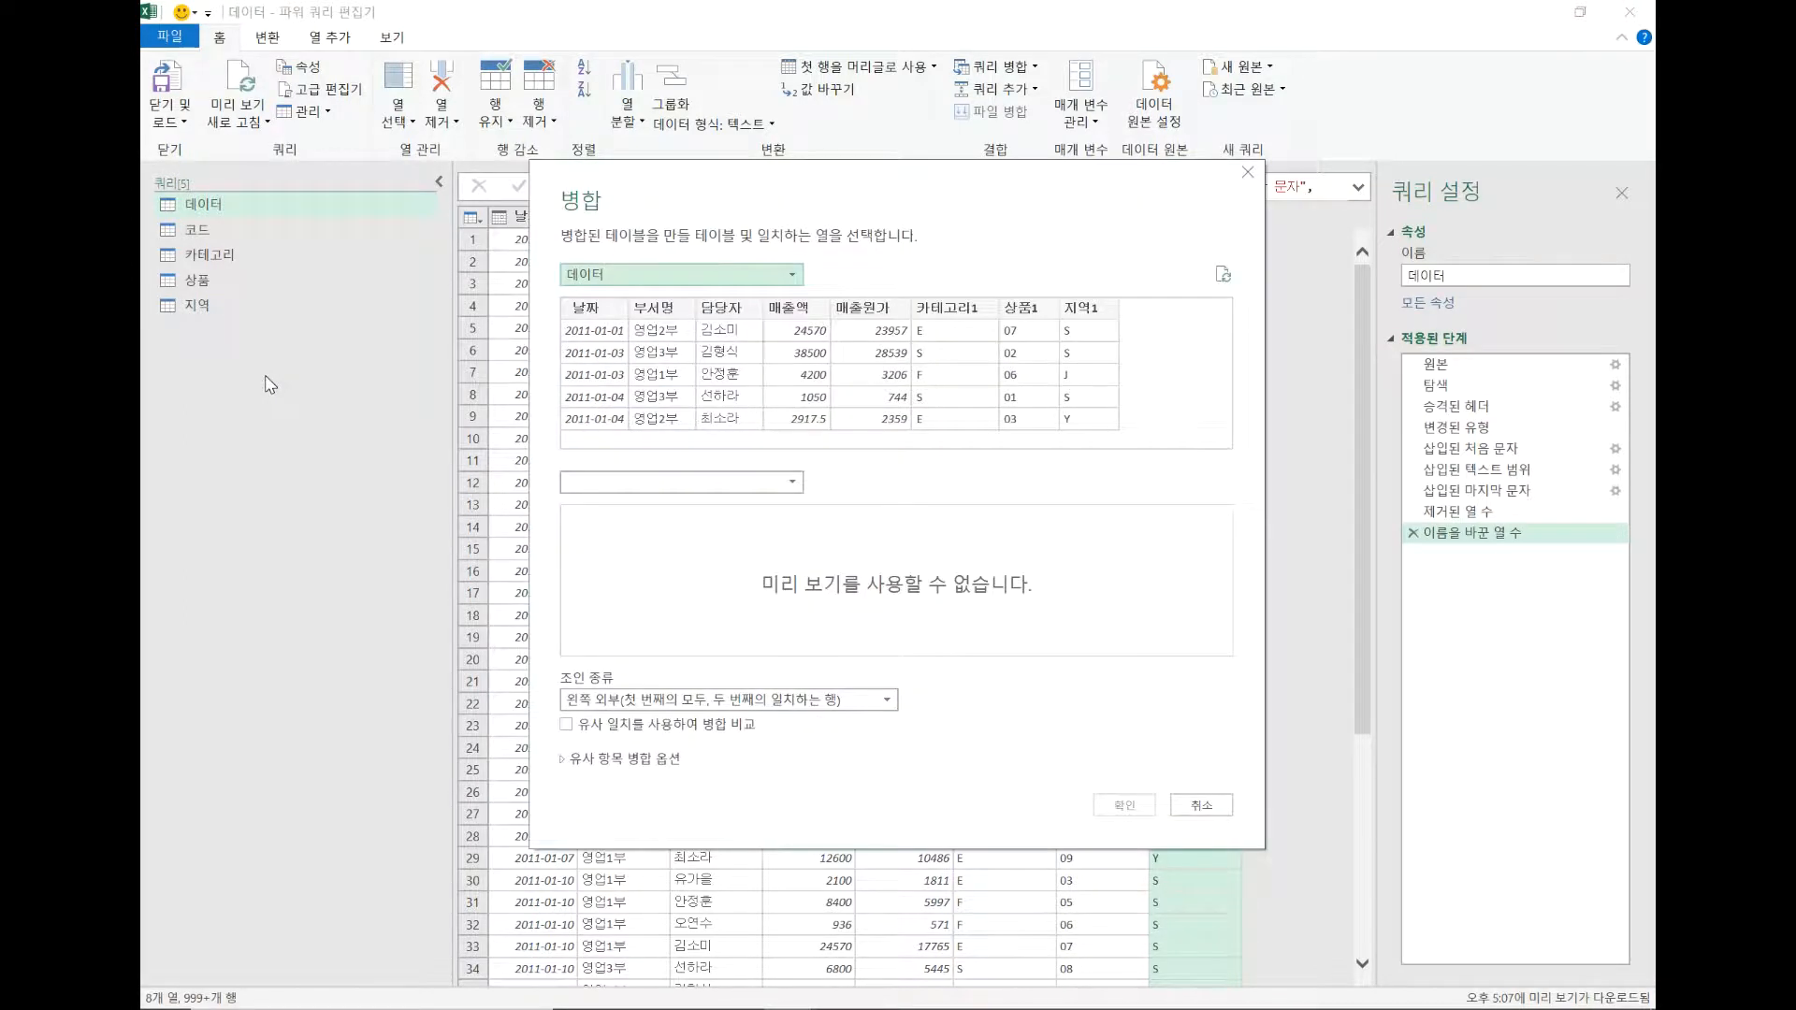
click(643, 483)
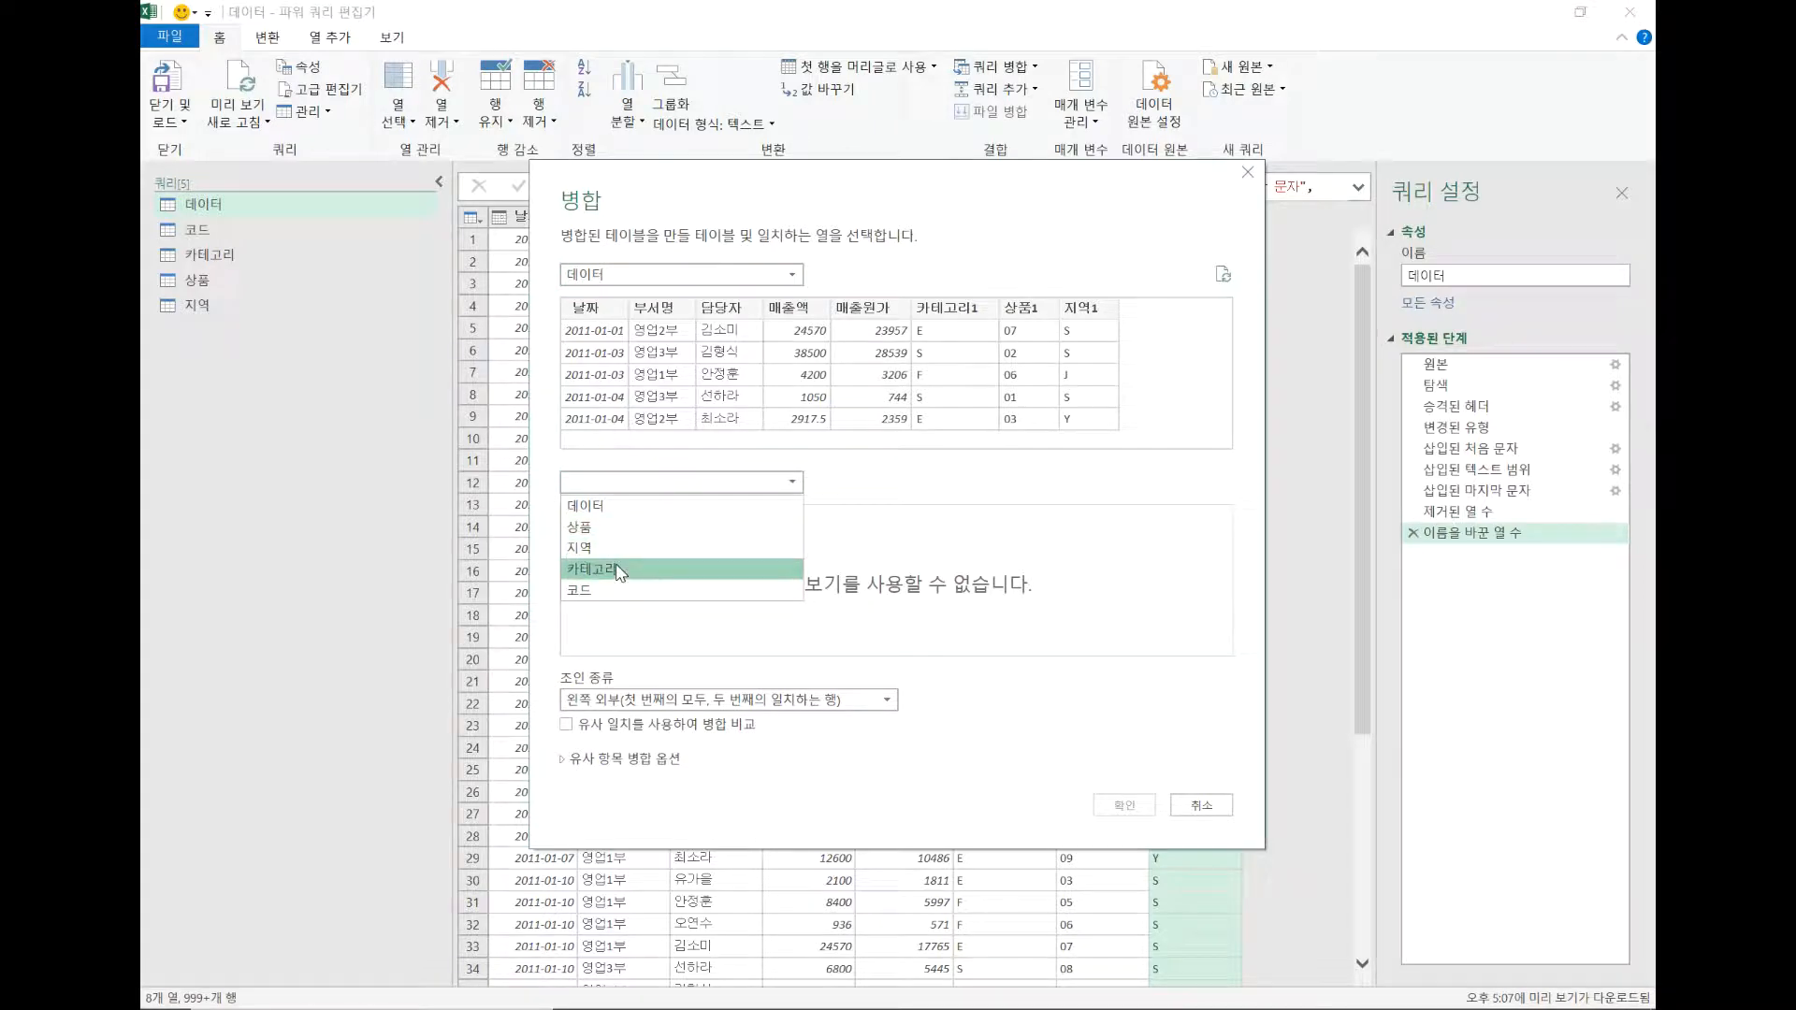
click(618, 570)
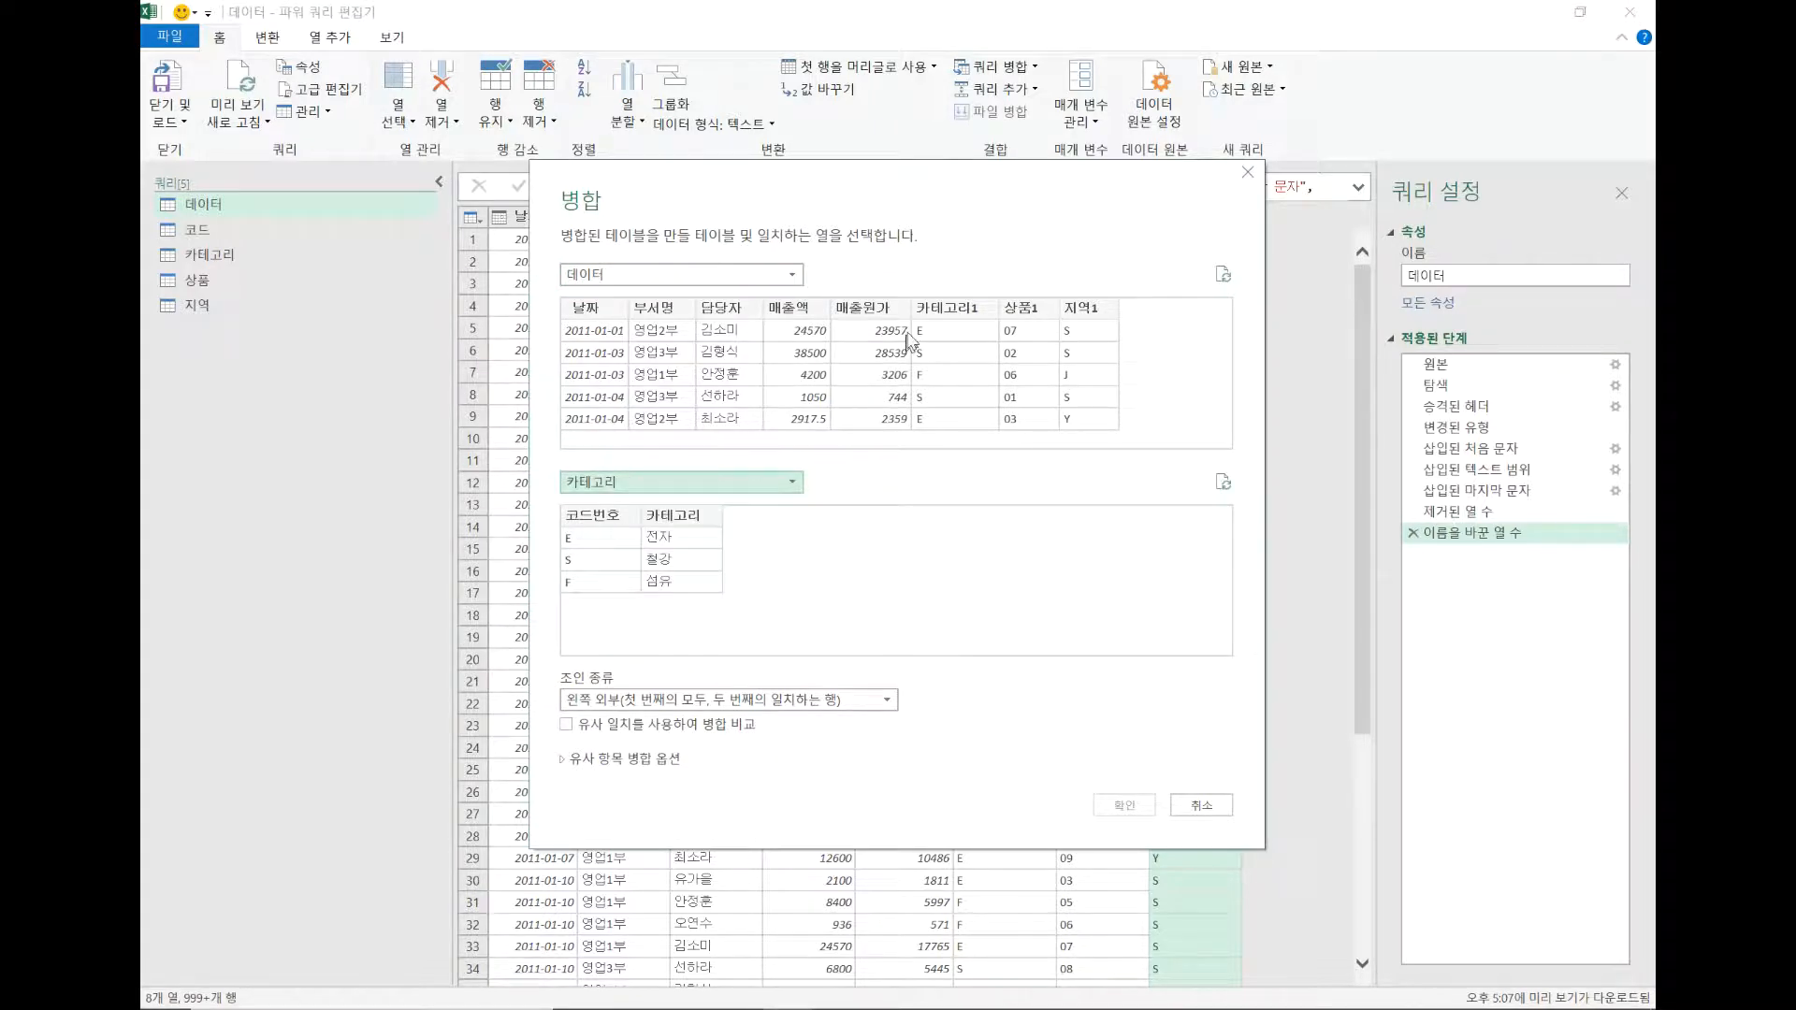
click(963, 313)
click(610, 516)
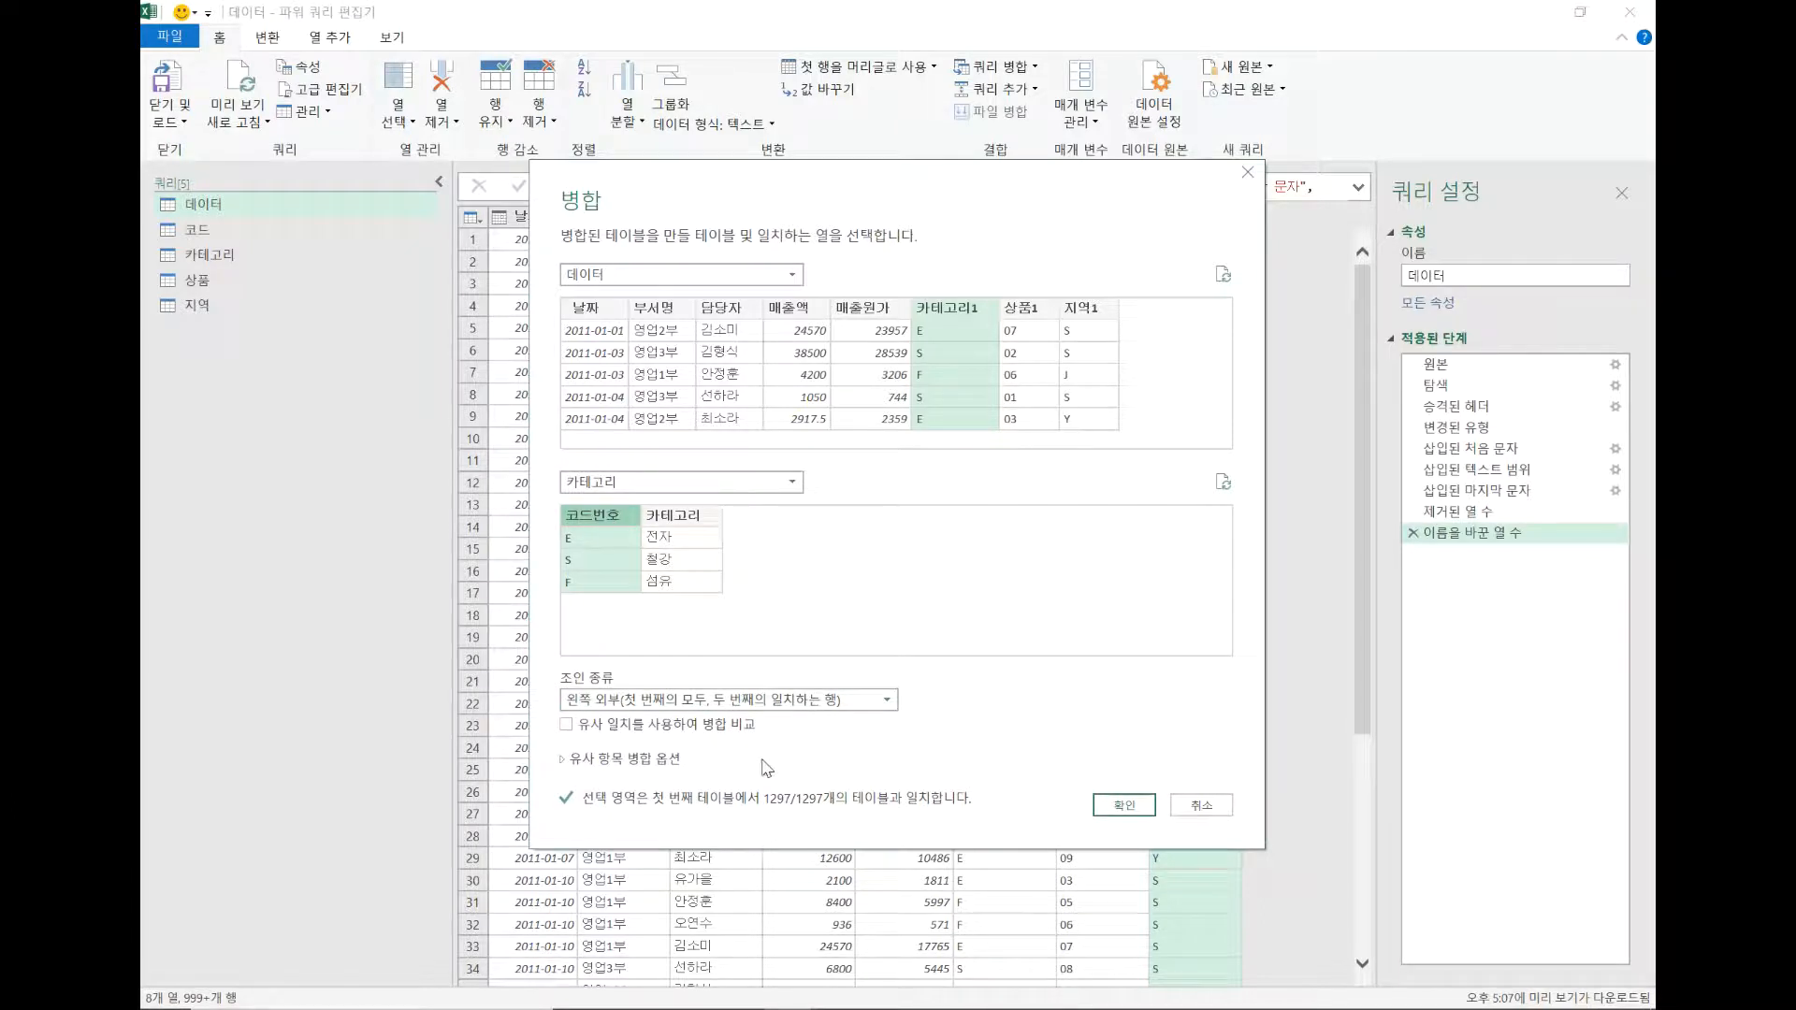
click(1124, 805)
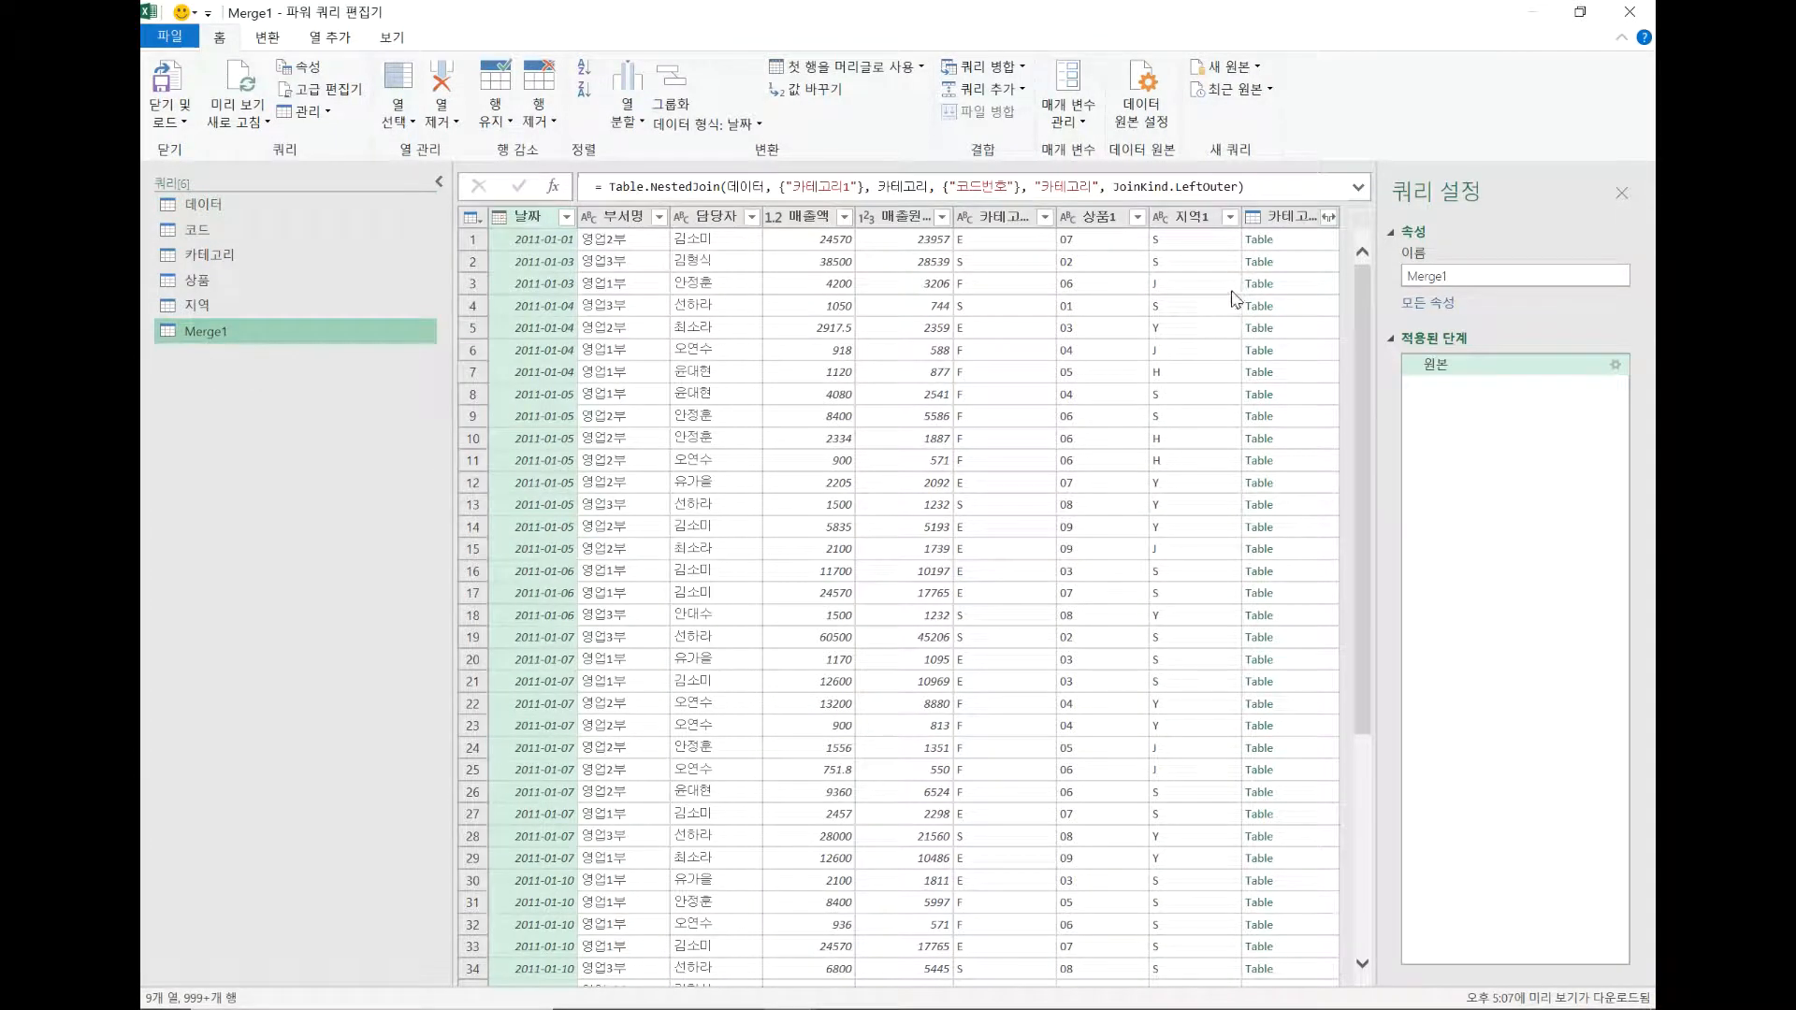
Step: Merge the 상품 table into the Merge1 query, matching 상품1 to 코드번호 with a left outer join
click(989, 74)
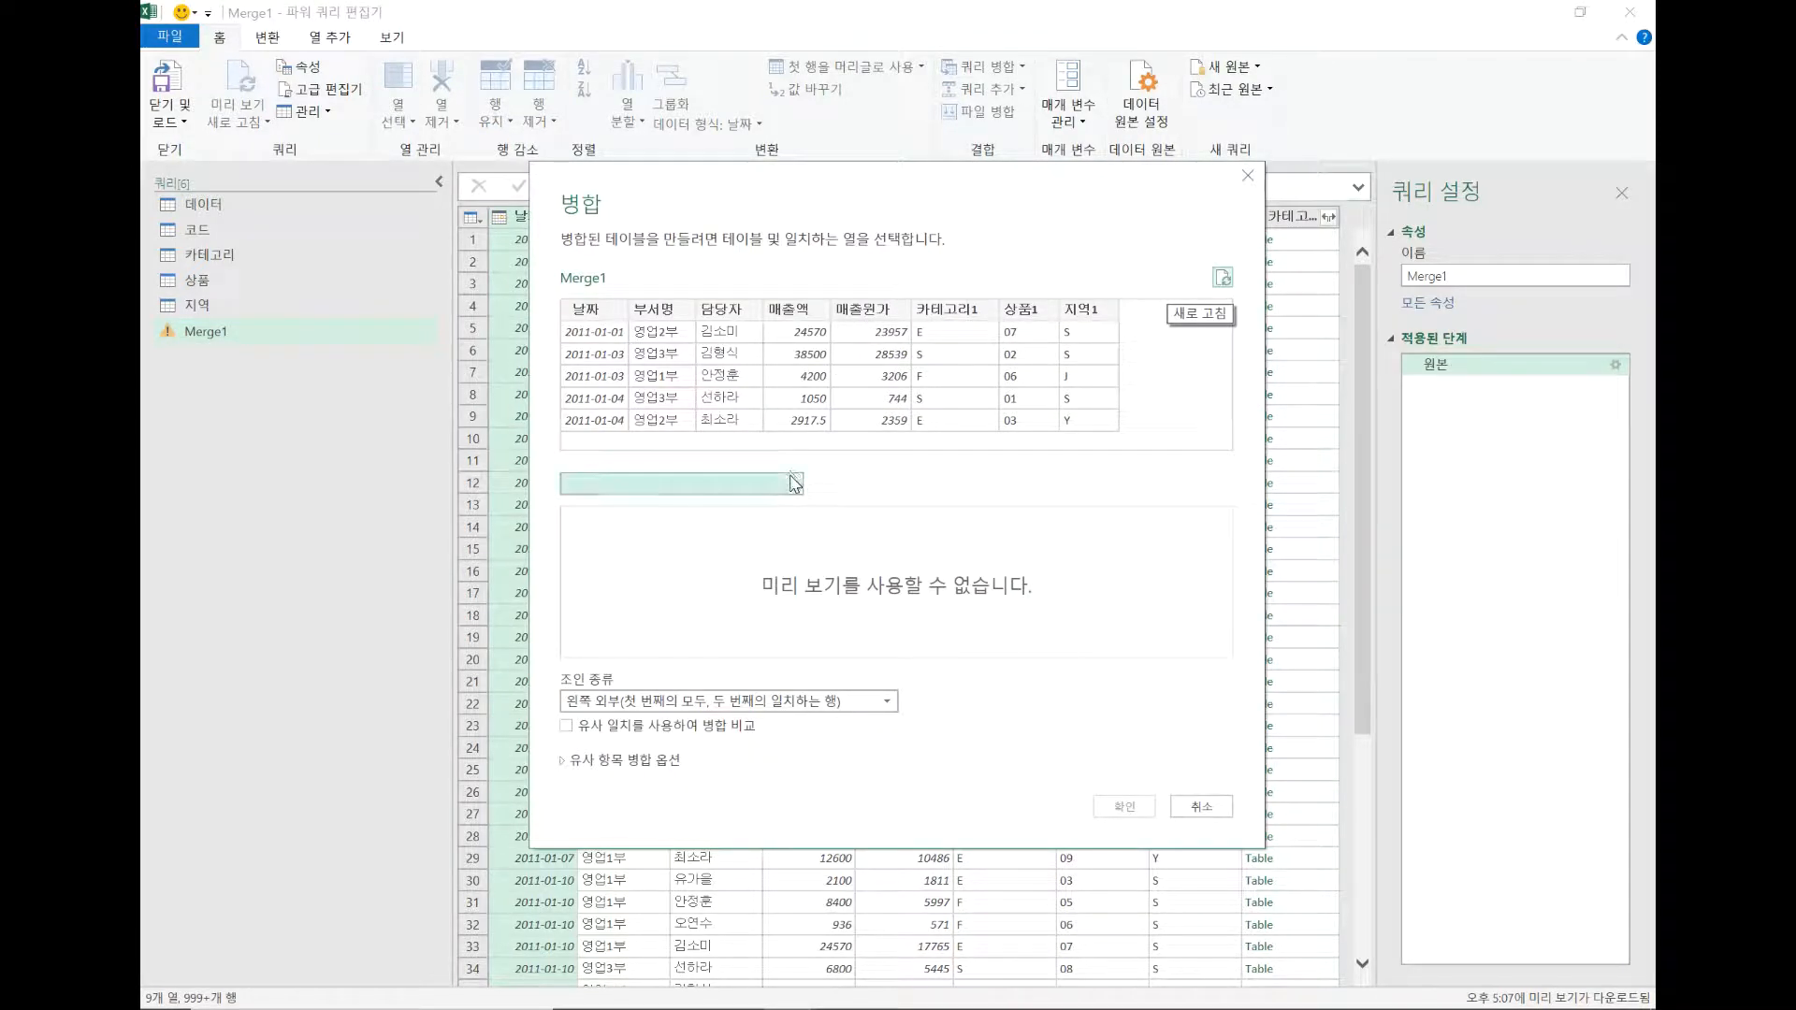
click(793, 483)
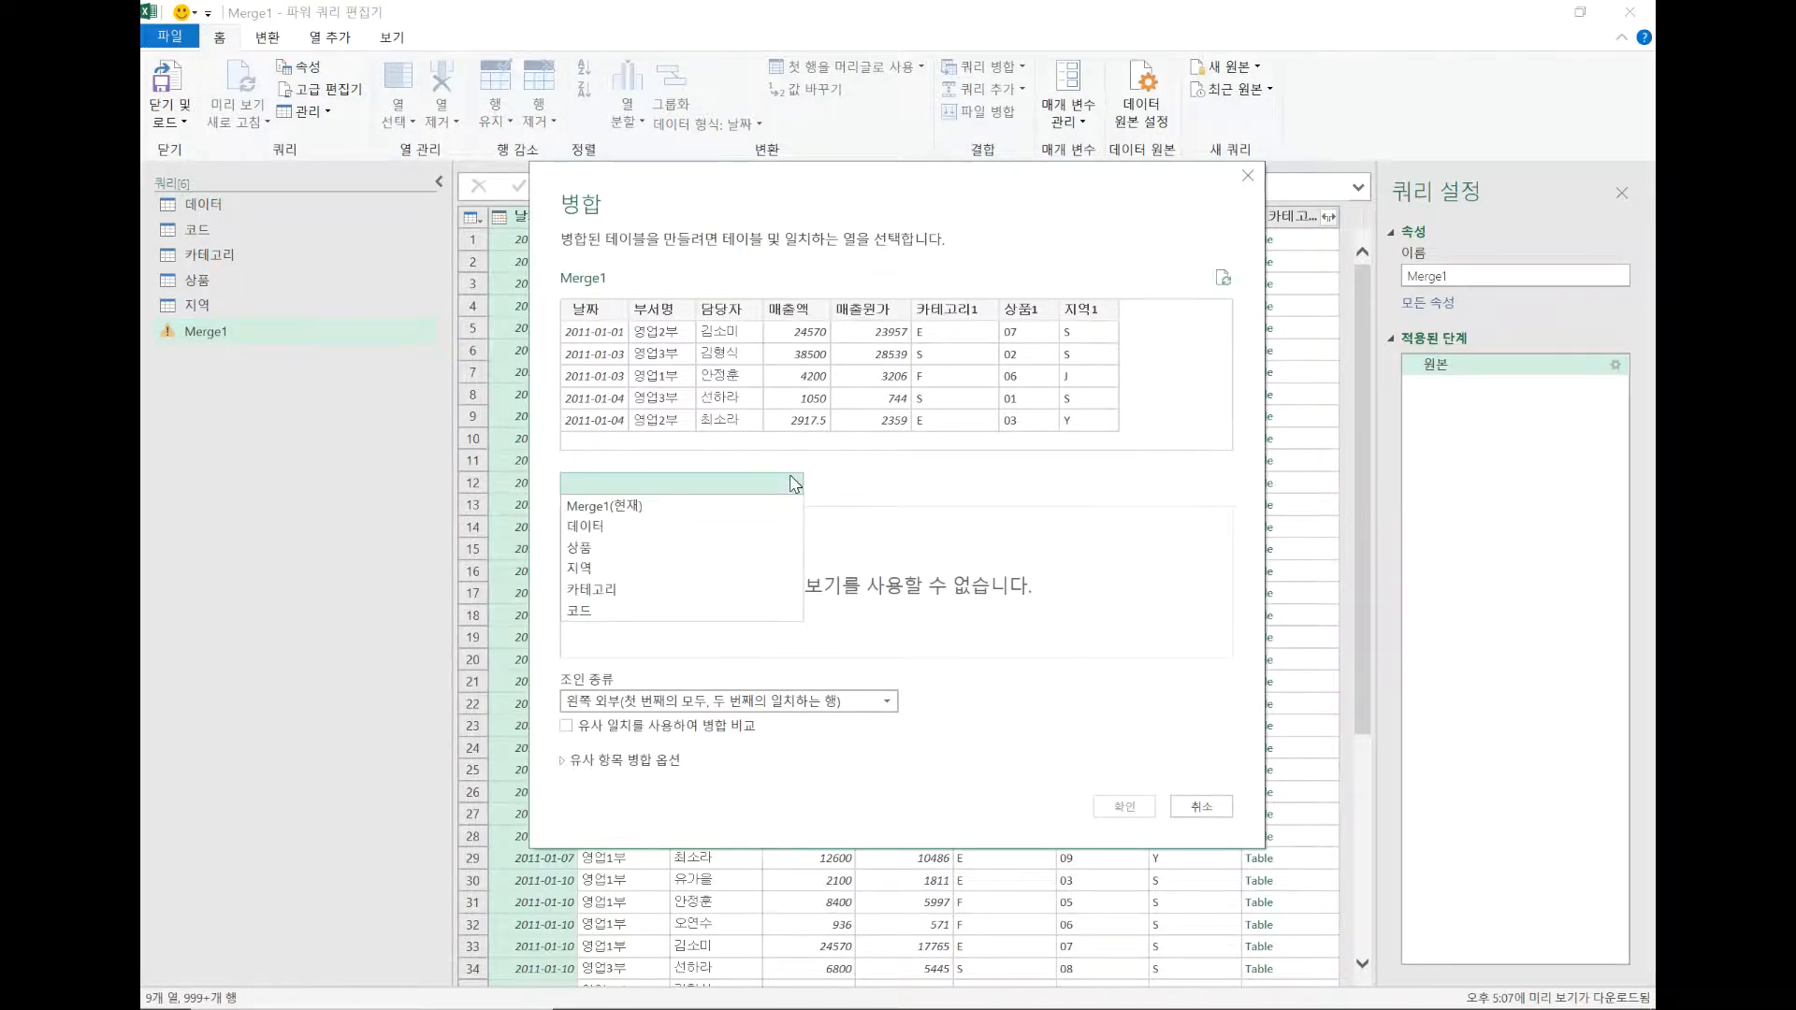
click(629, 549)
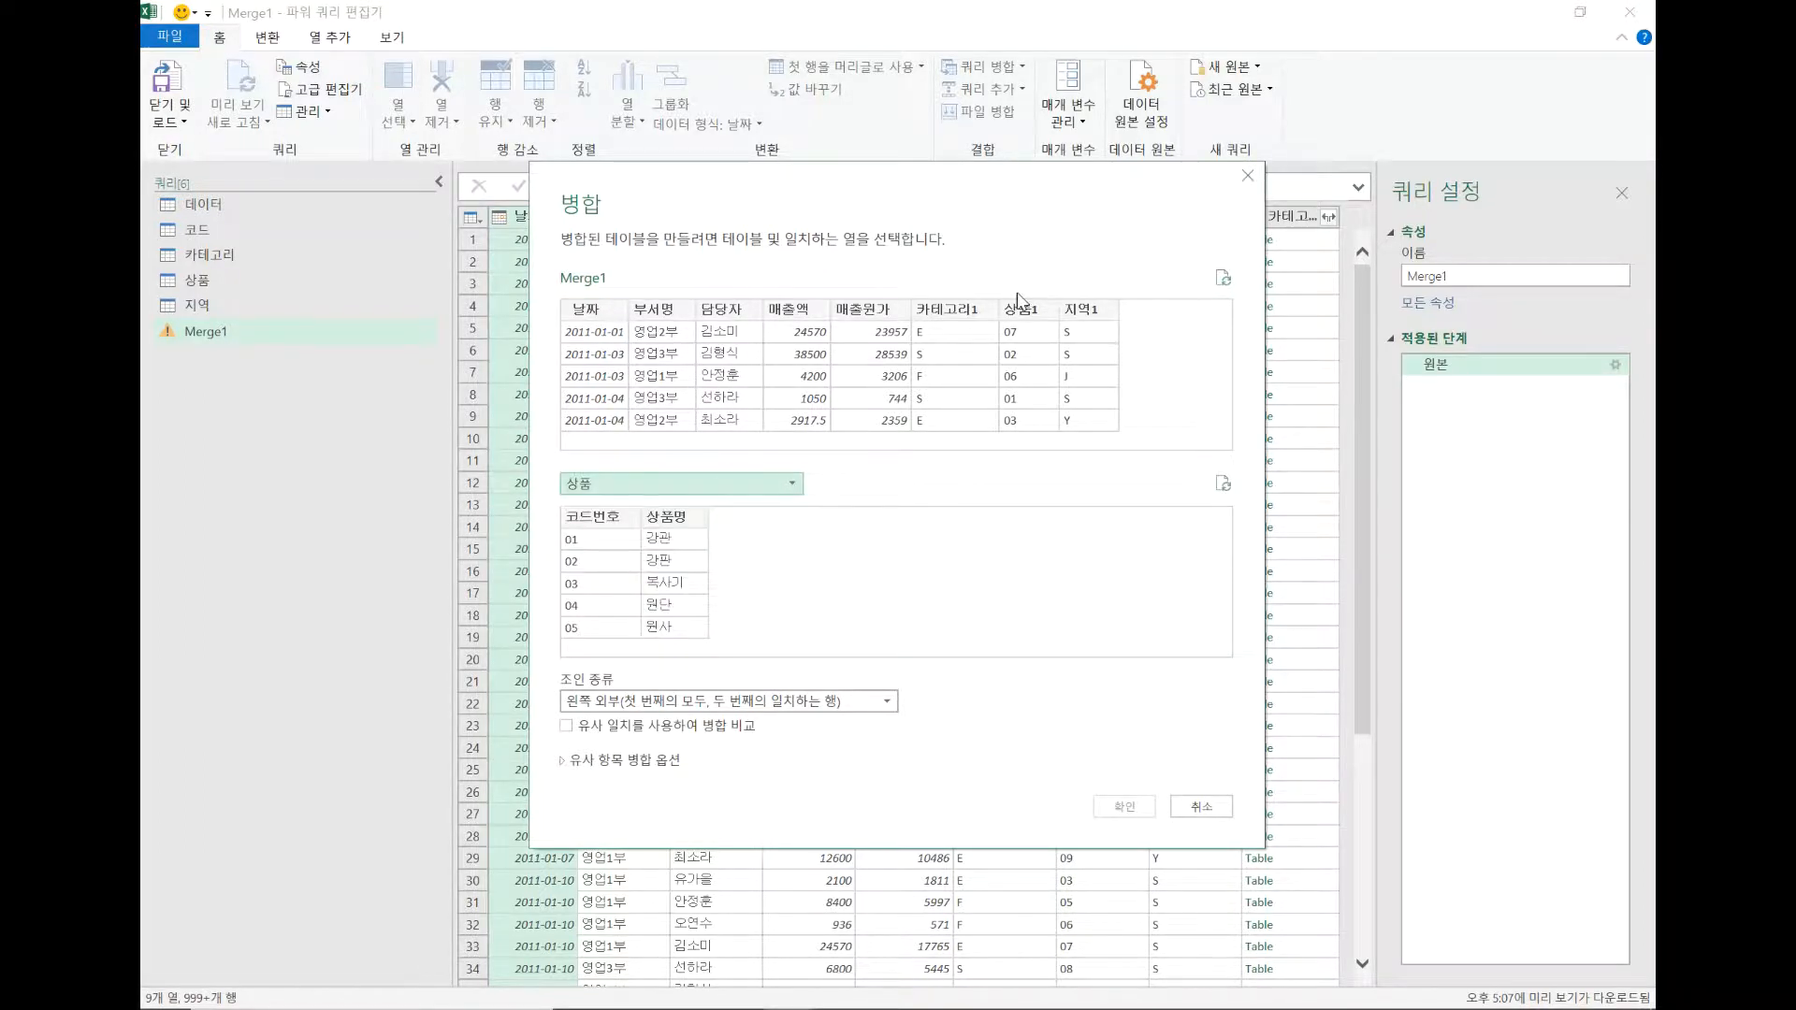
click(1029, 310)
click(616, 520)
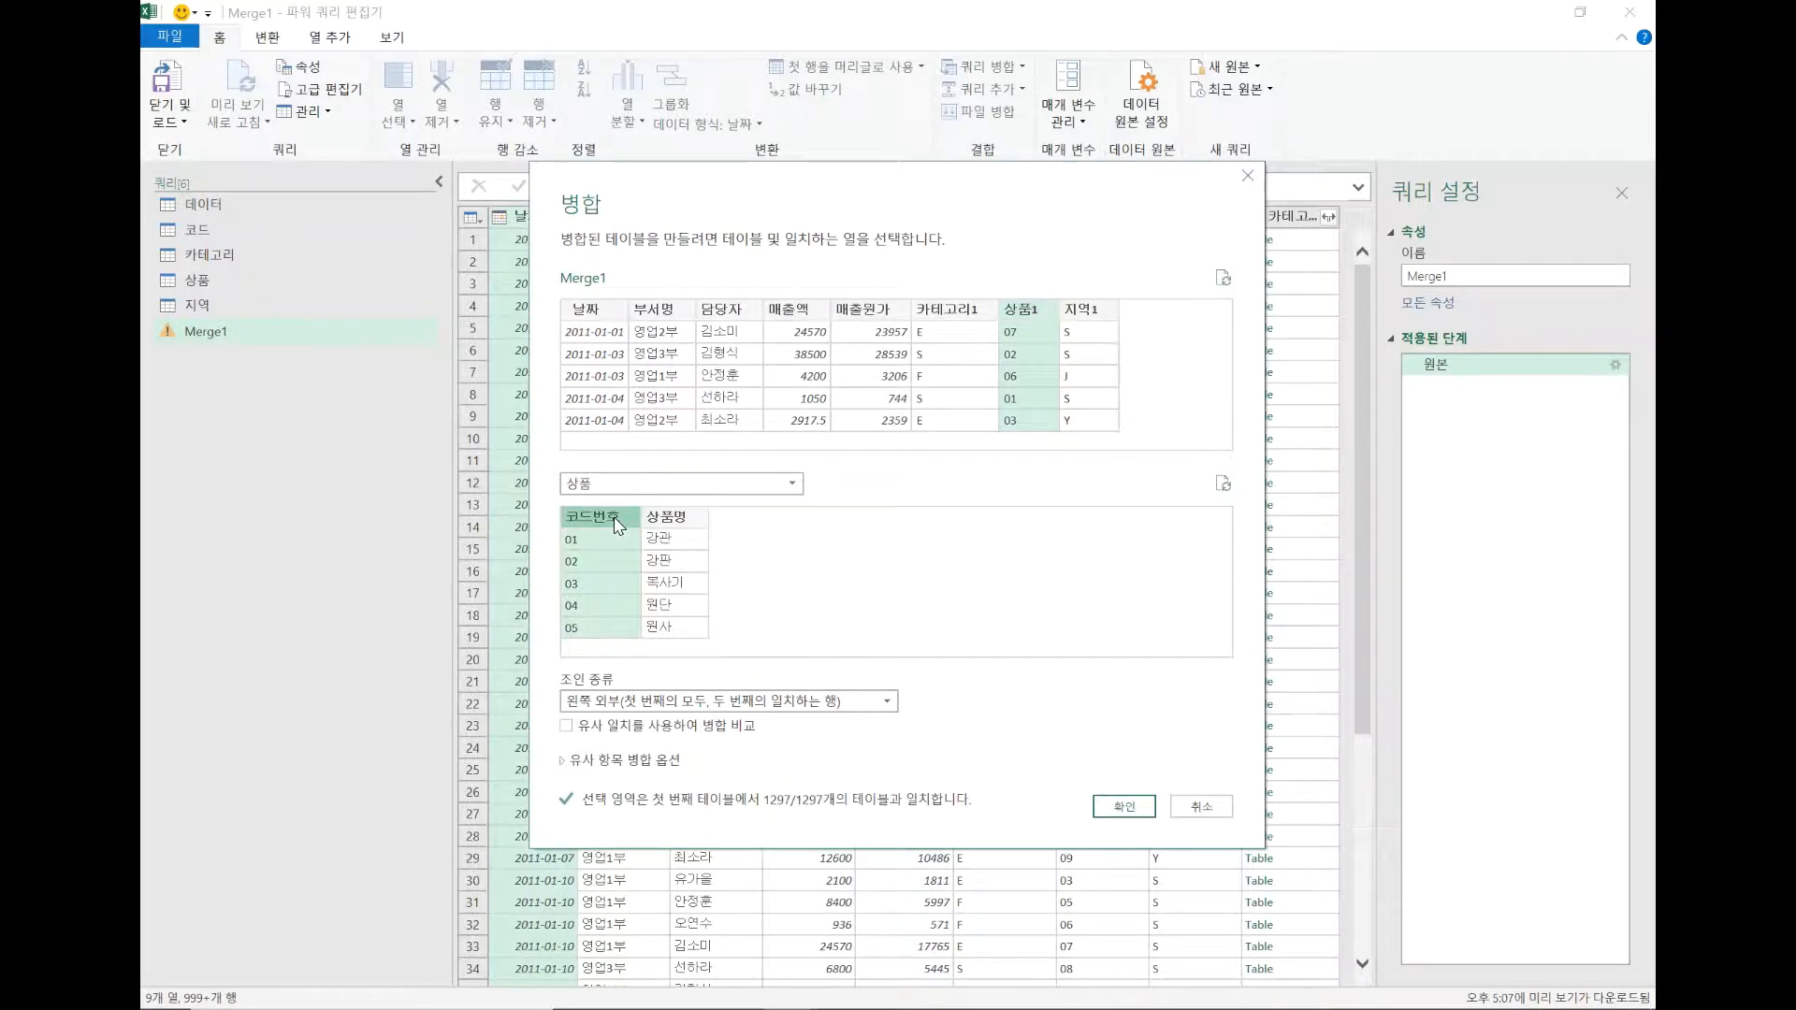
click(1122, 807)
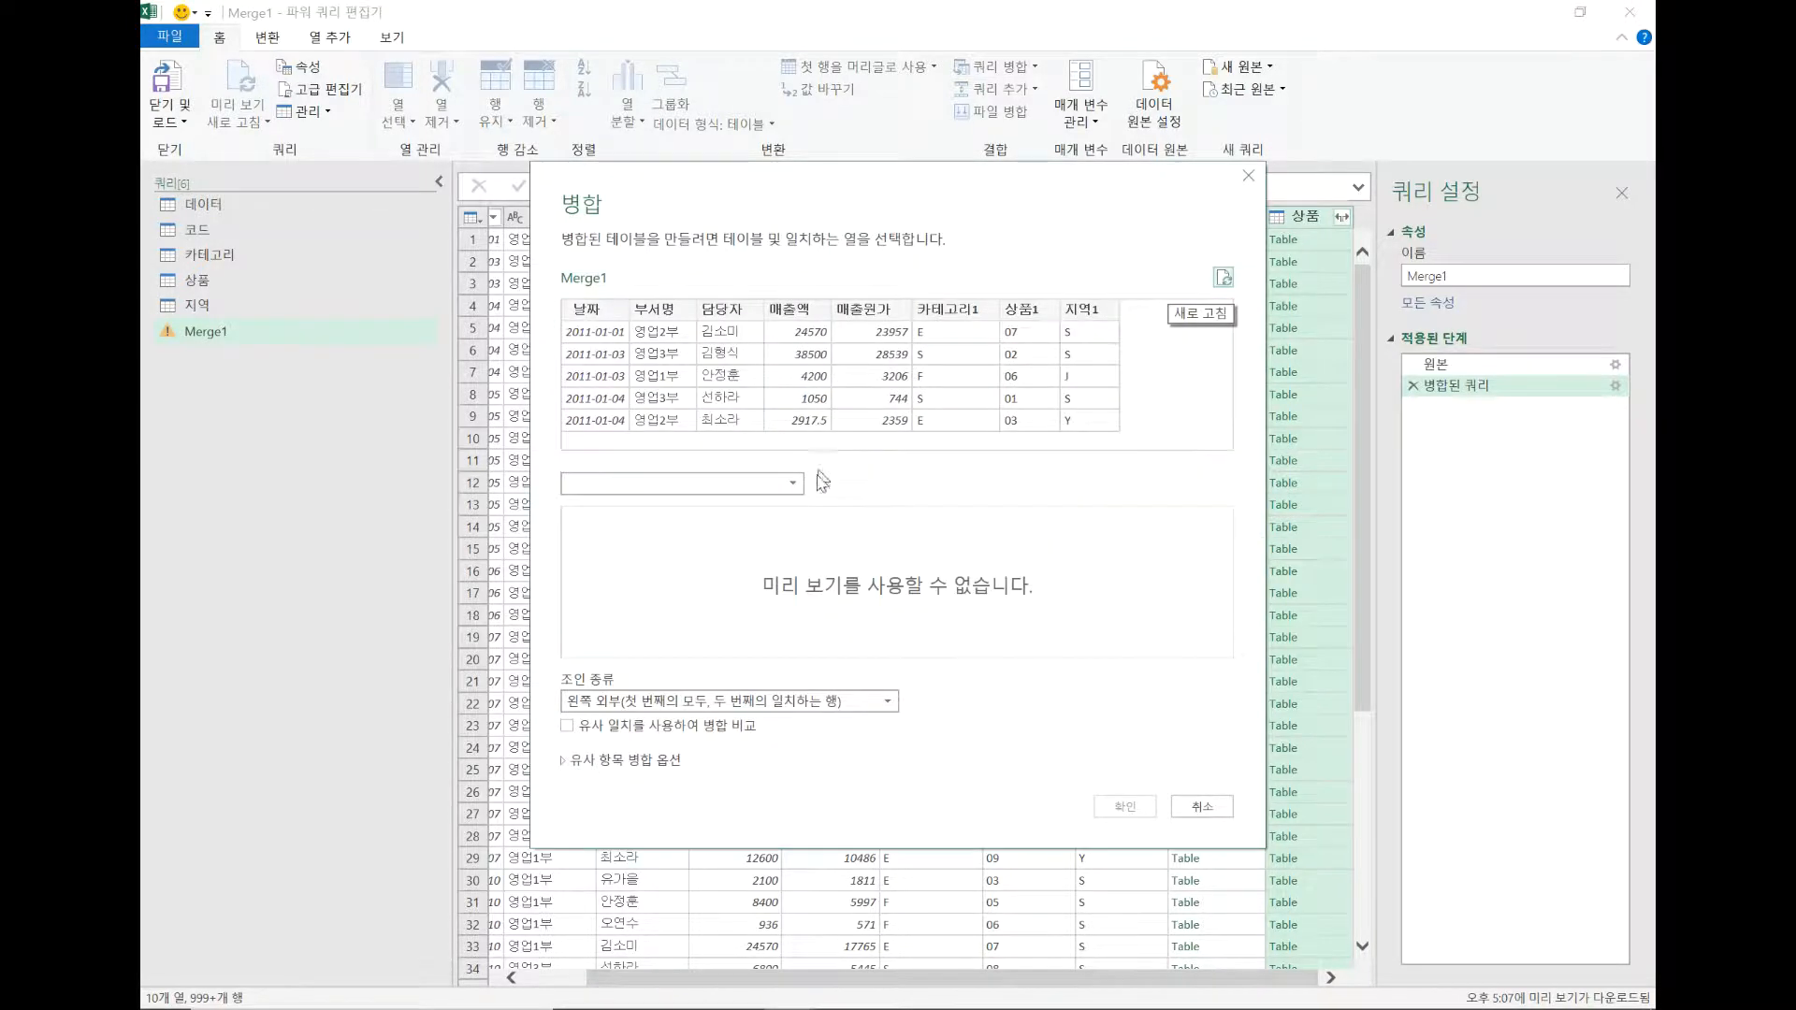
Step: Merge the 지역 table into the Merge1 query, matching 지역1 to 코드번호 with a left outer join
click(713, 483)
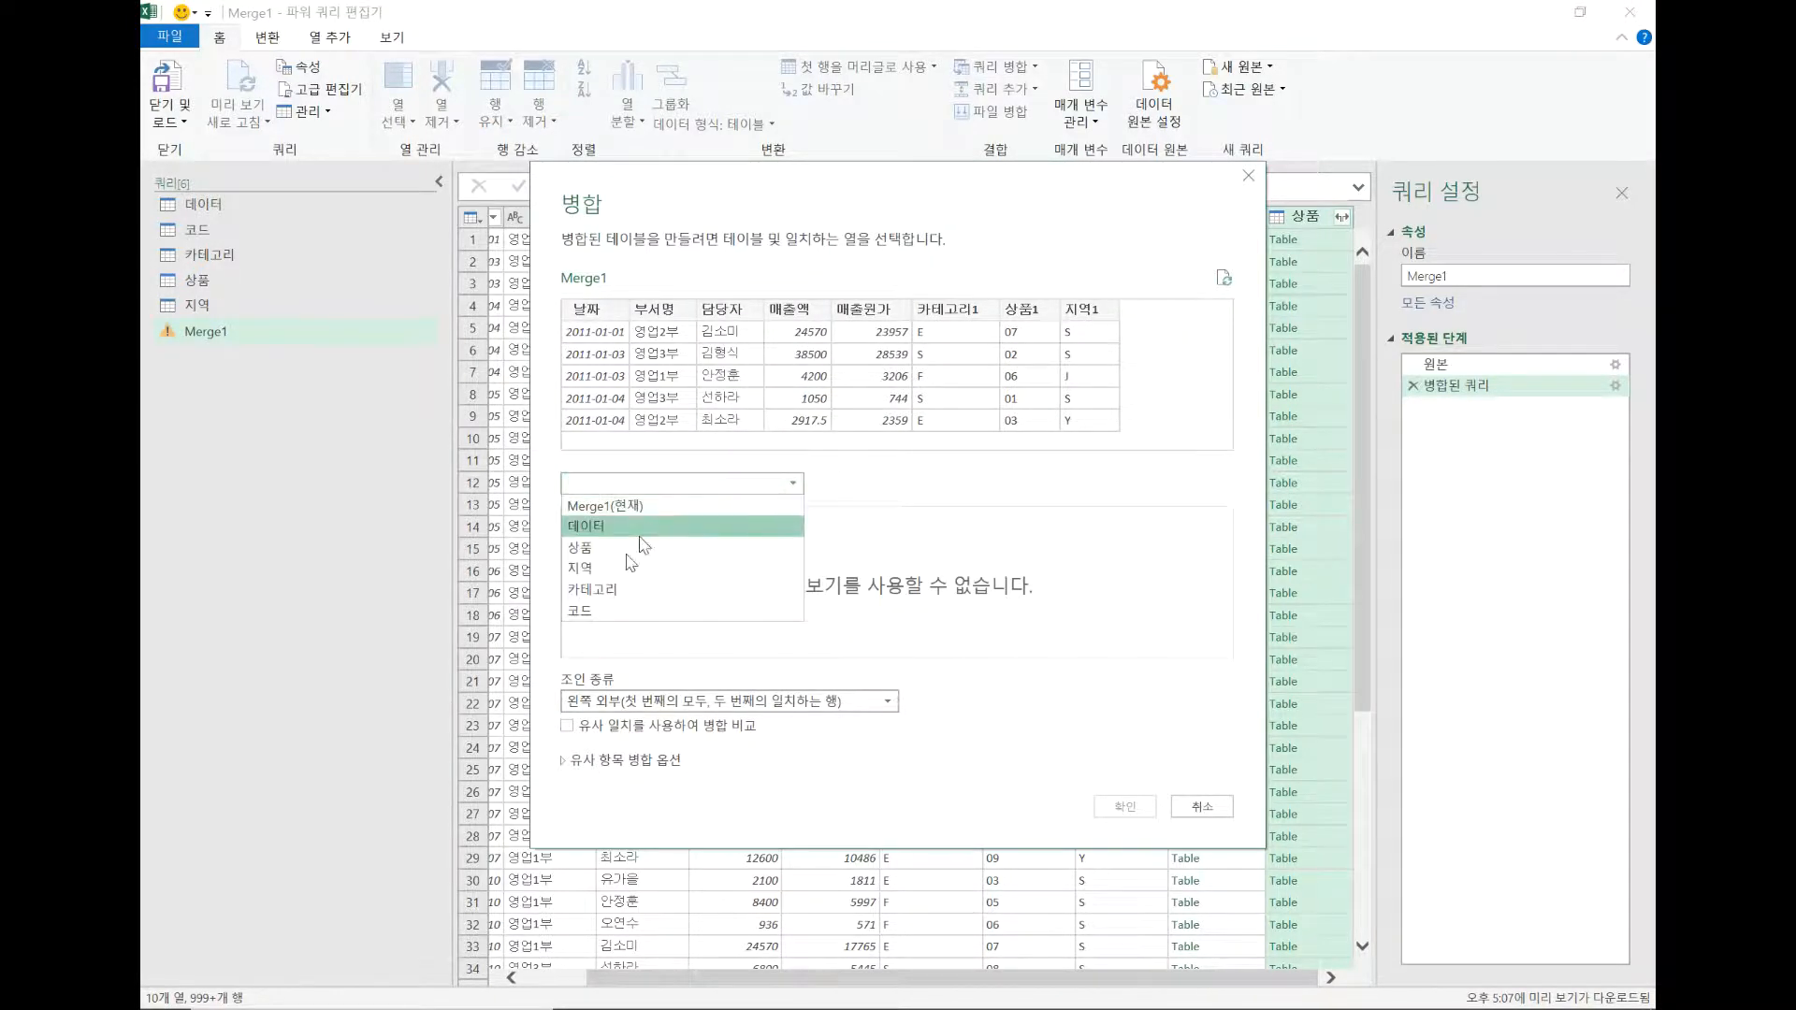
click(606, 567)
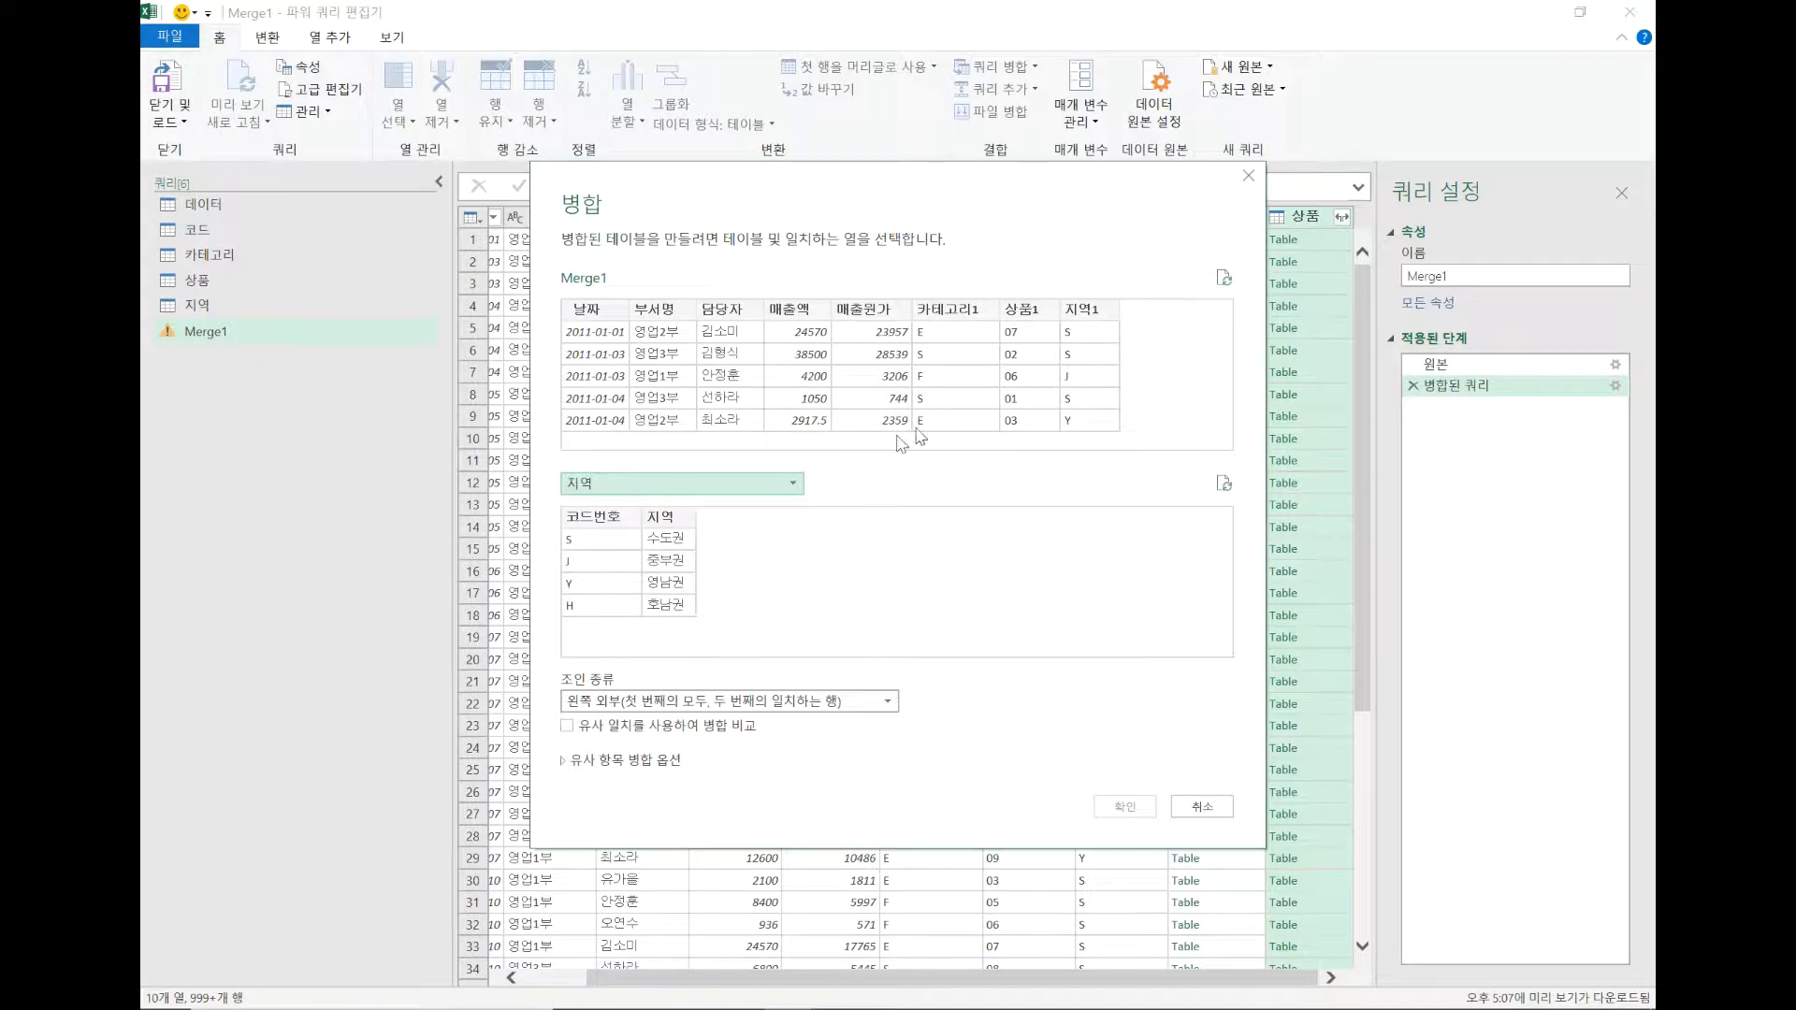
click(1085, 310)
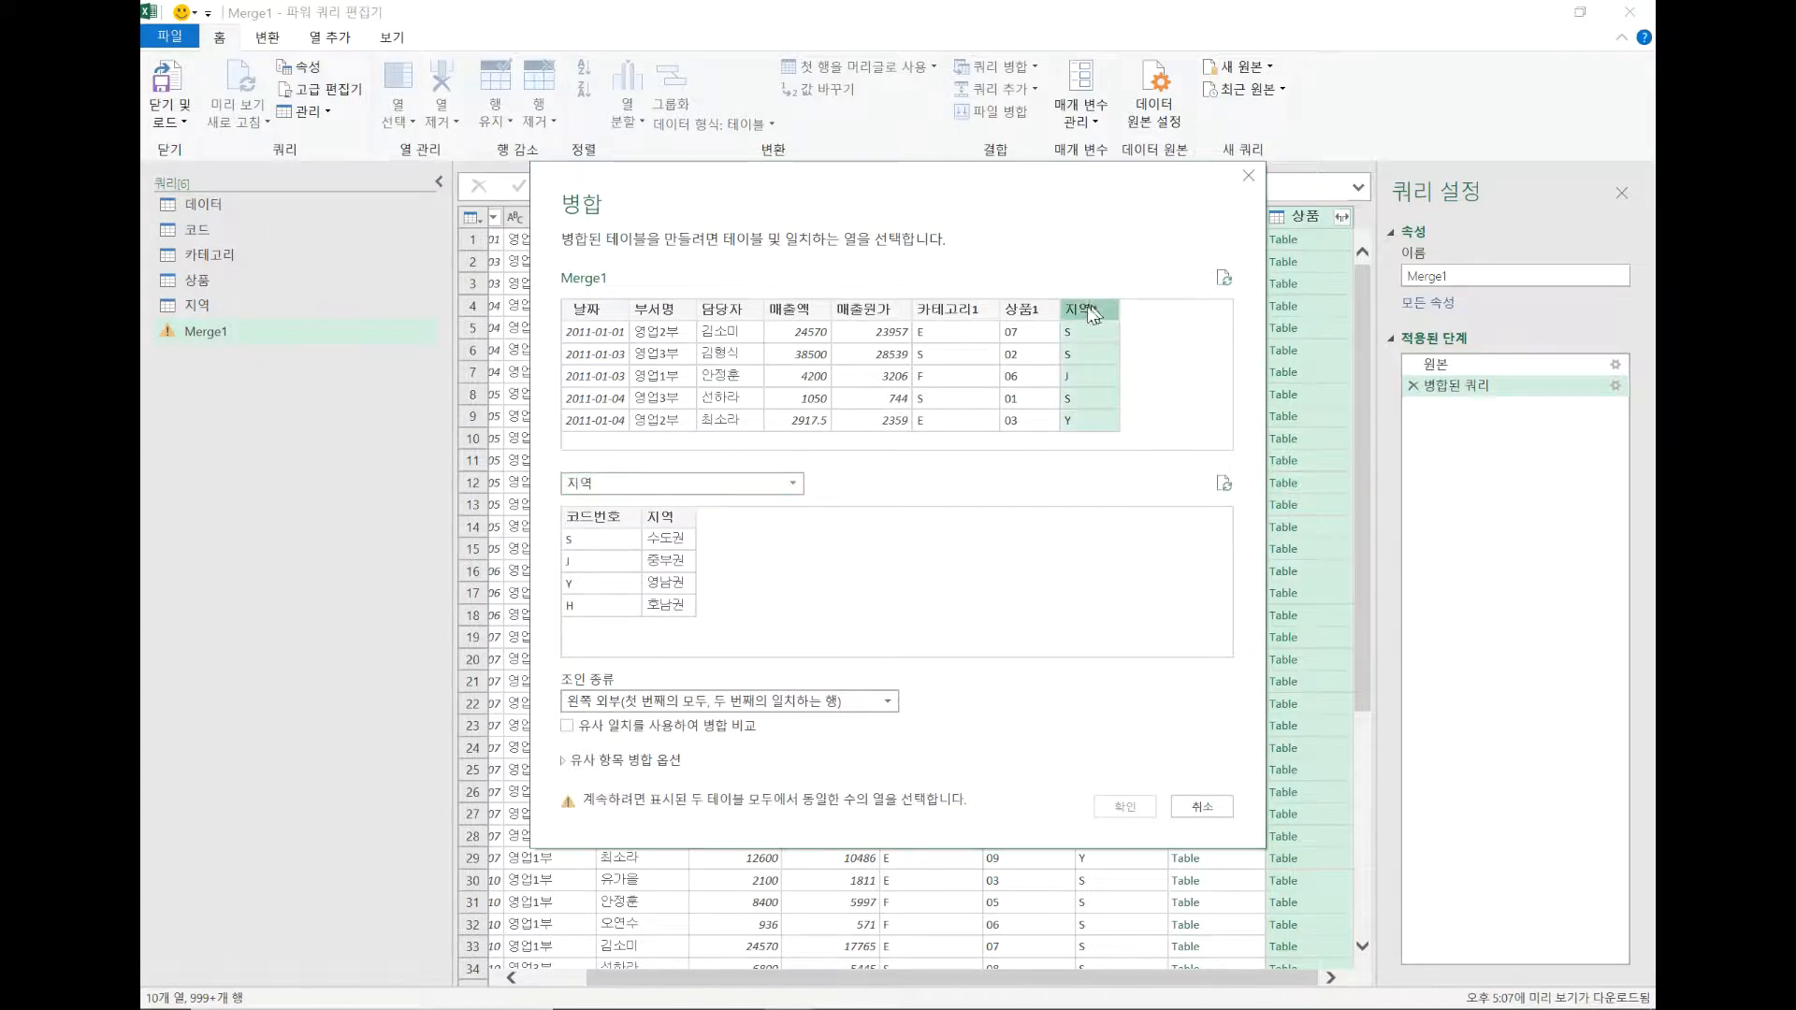
click(615, 523)
click(1125, 807)
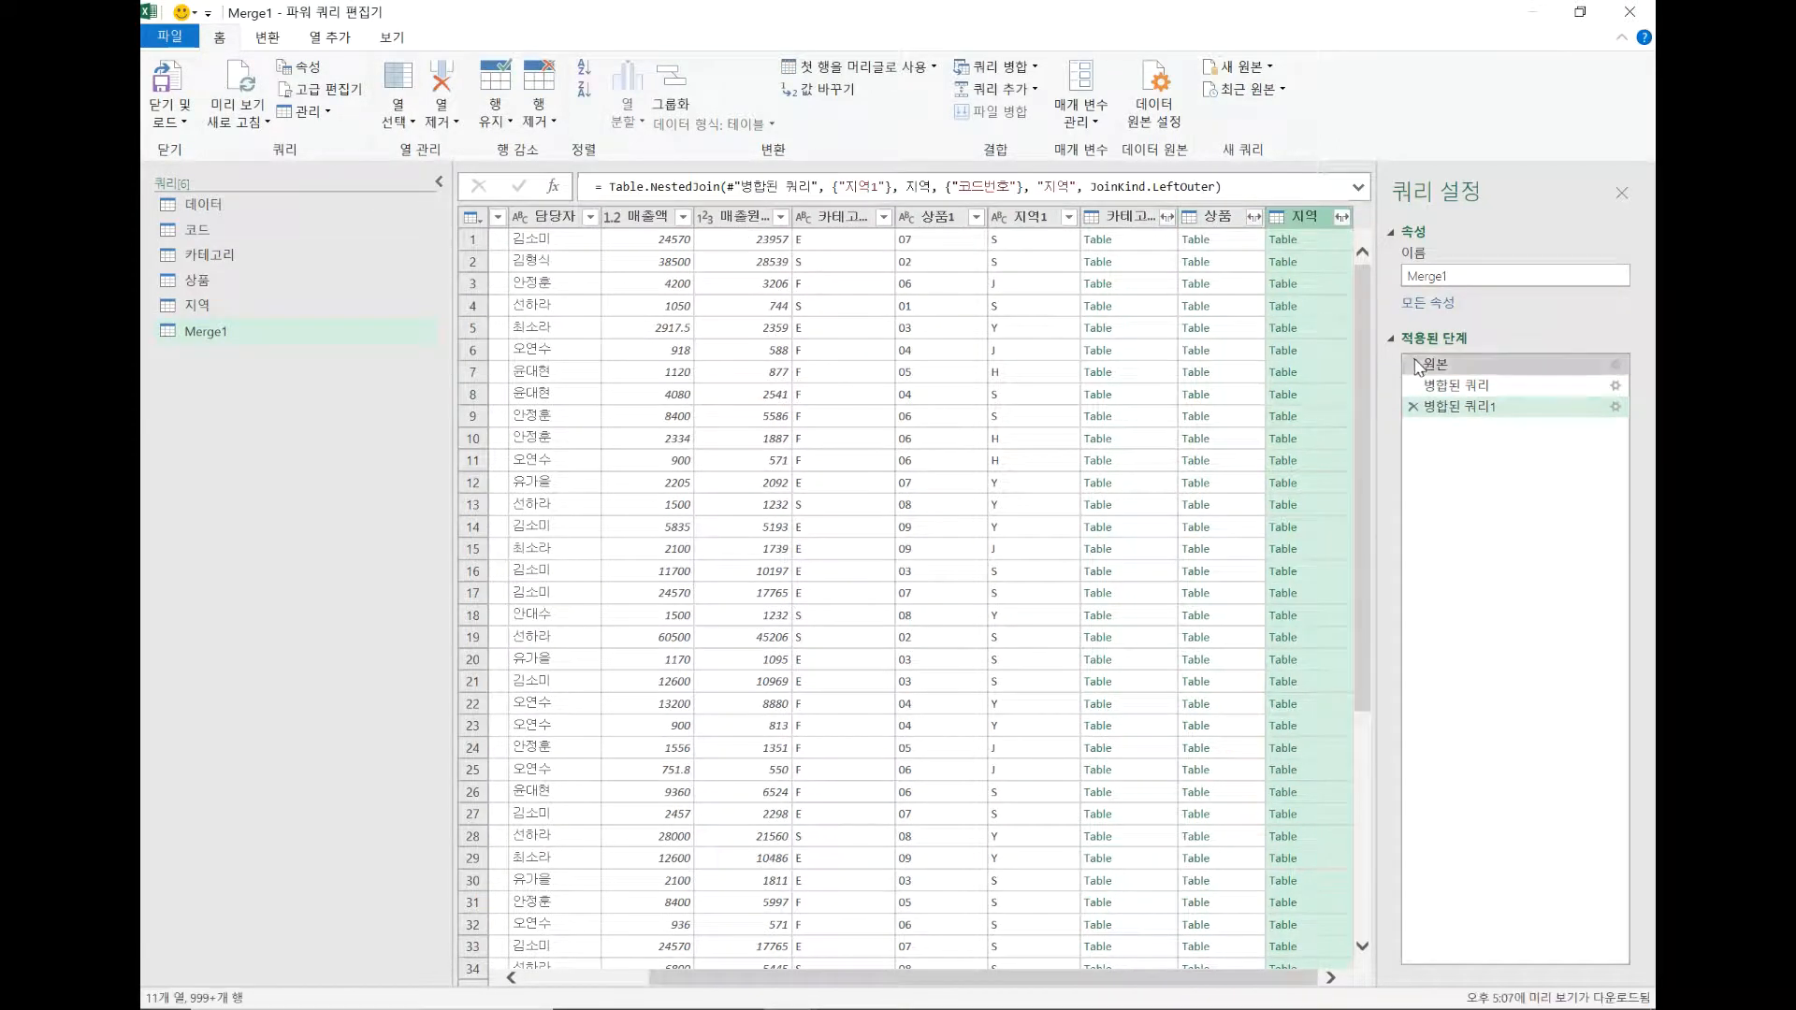
Step: Expand the merged 카테고리 column to only its 카테고리 field without the original name prefix, and widen the resulting column
click(1168, 222)
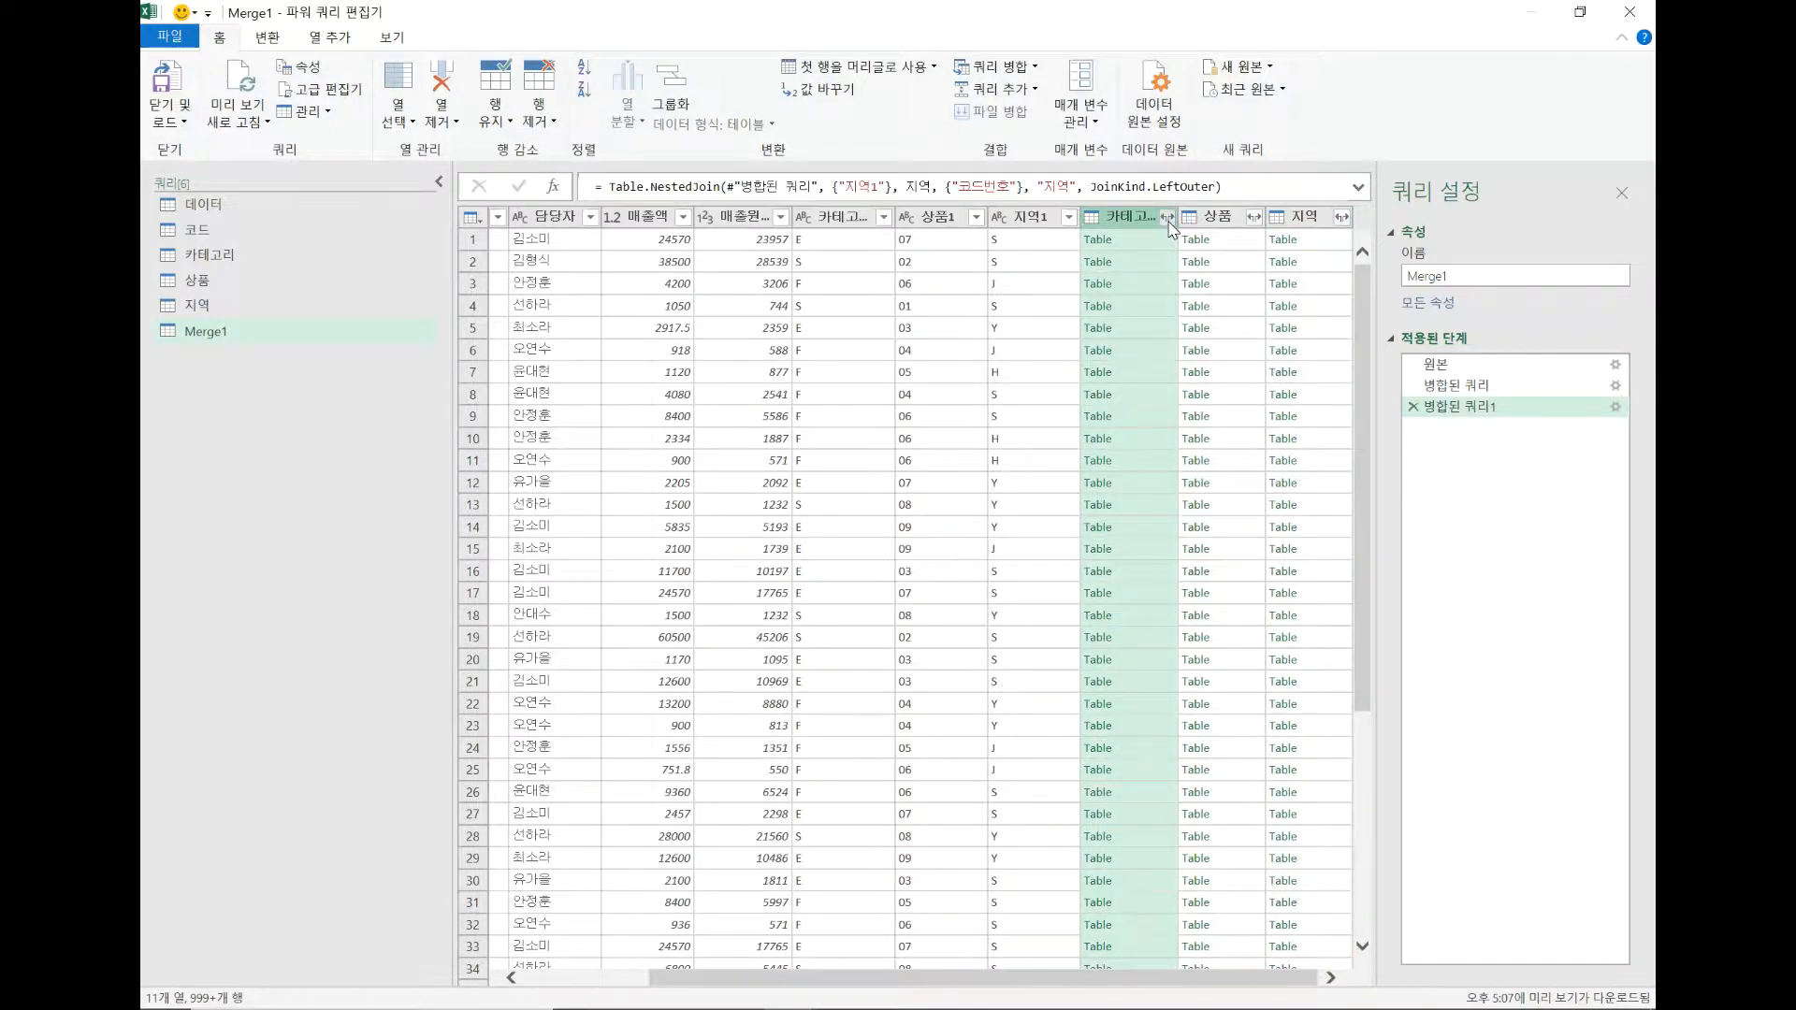
click(1167, 219)
click(901, 328)
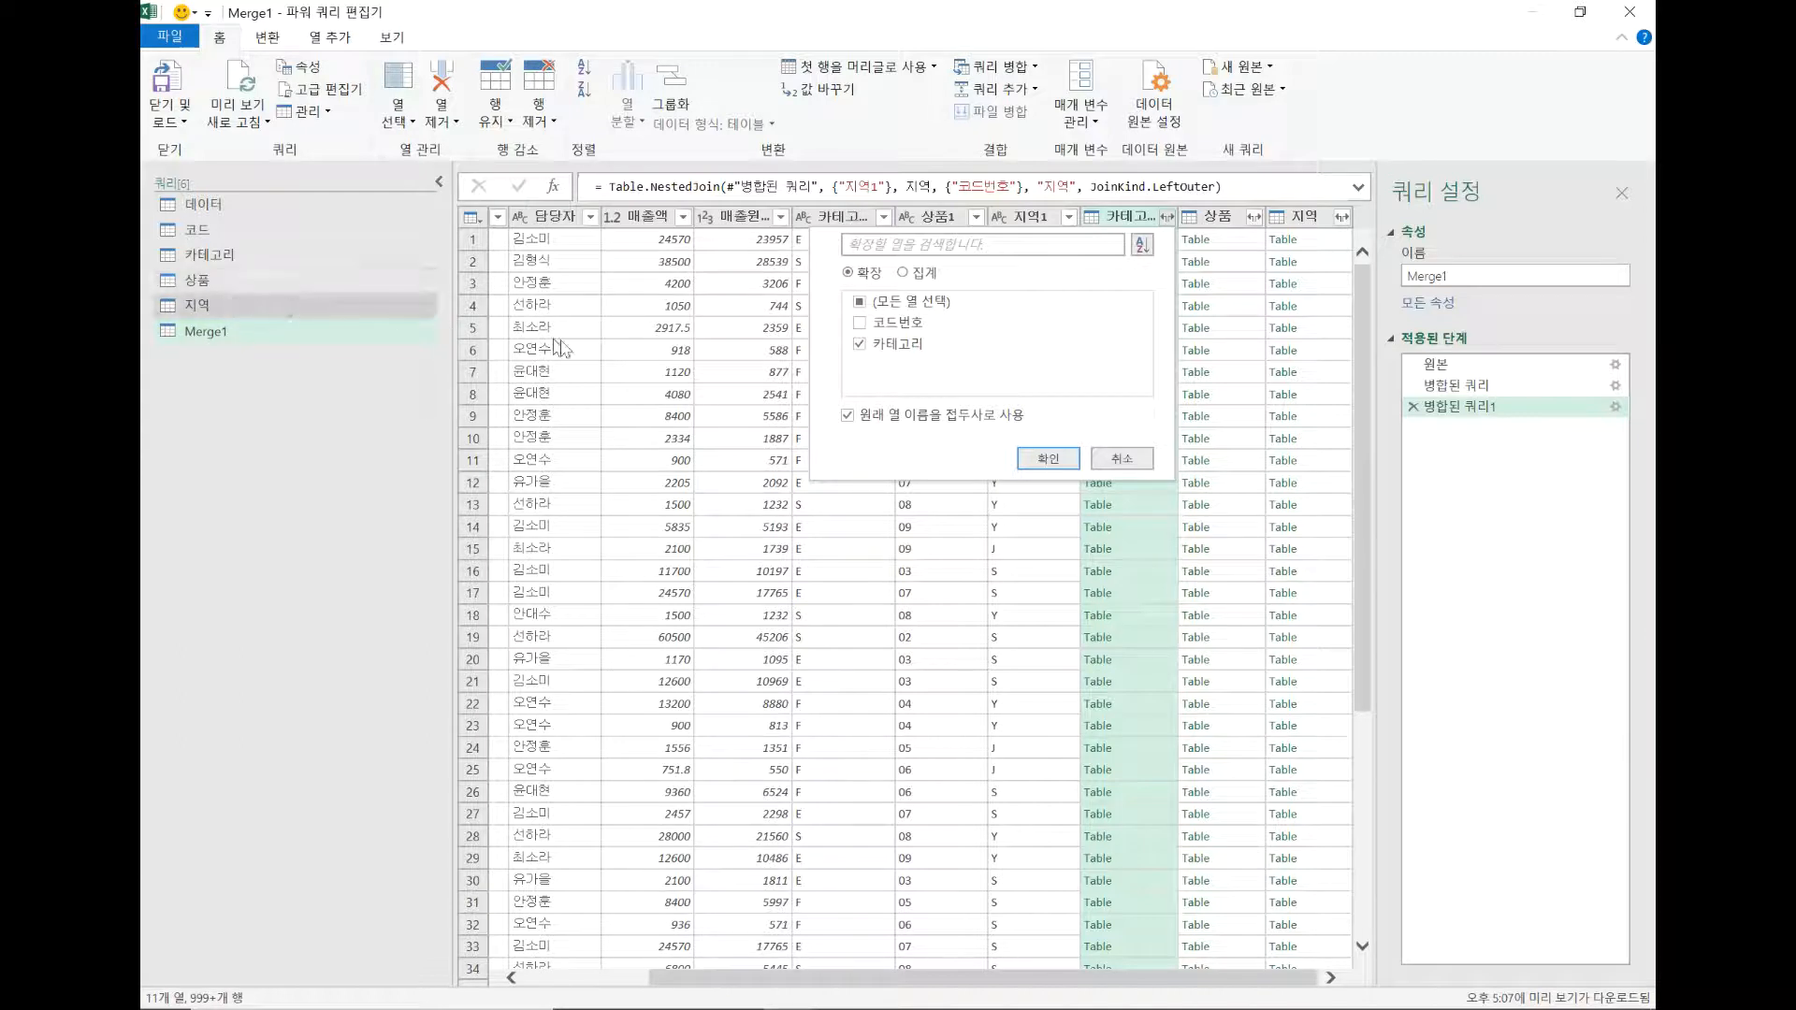
click(912, 423)
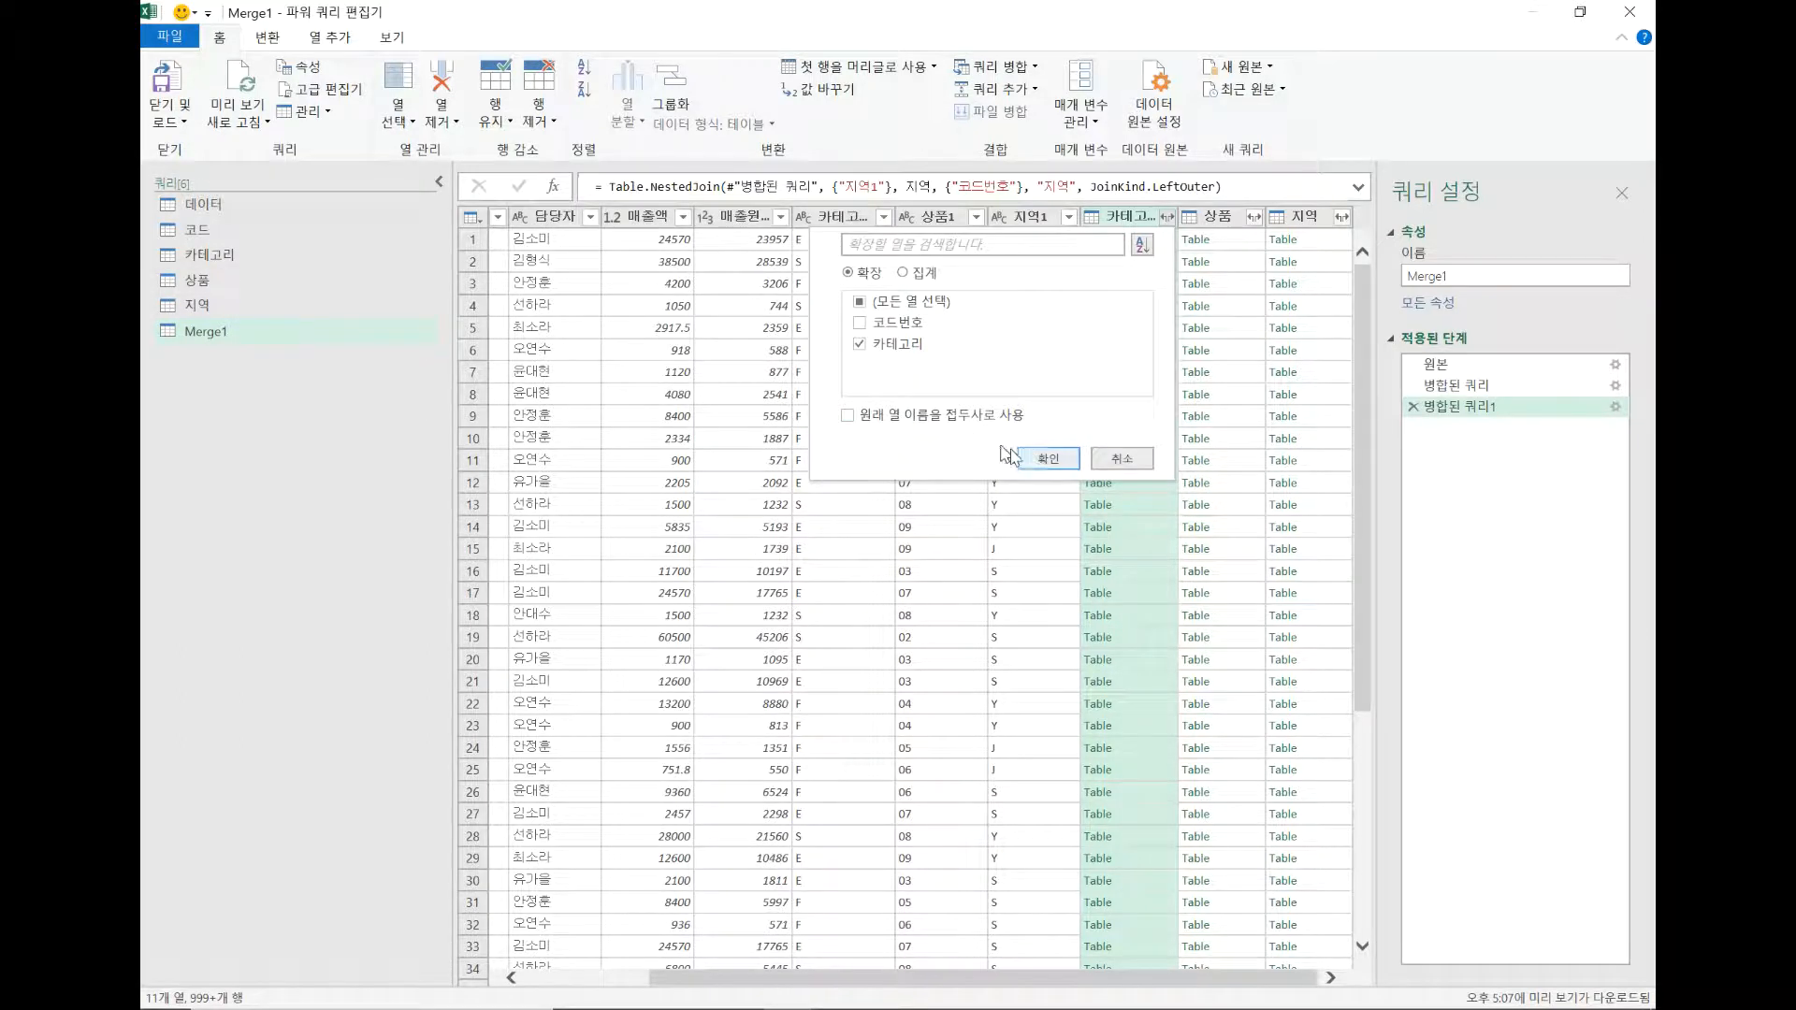
click(1014, 461)
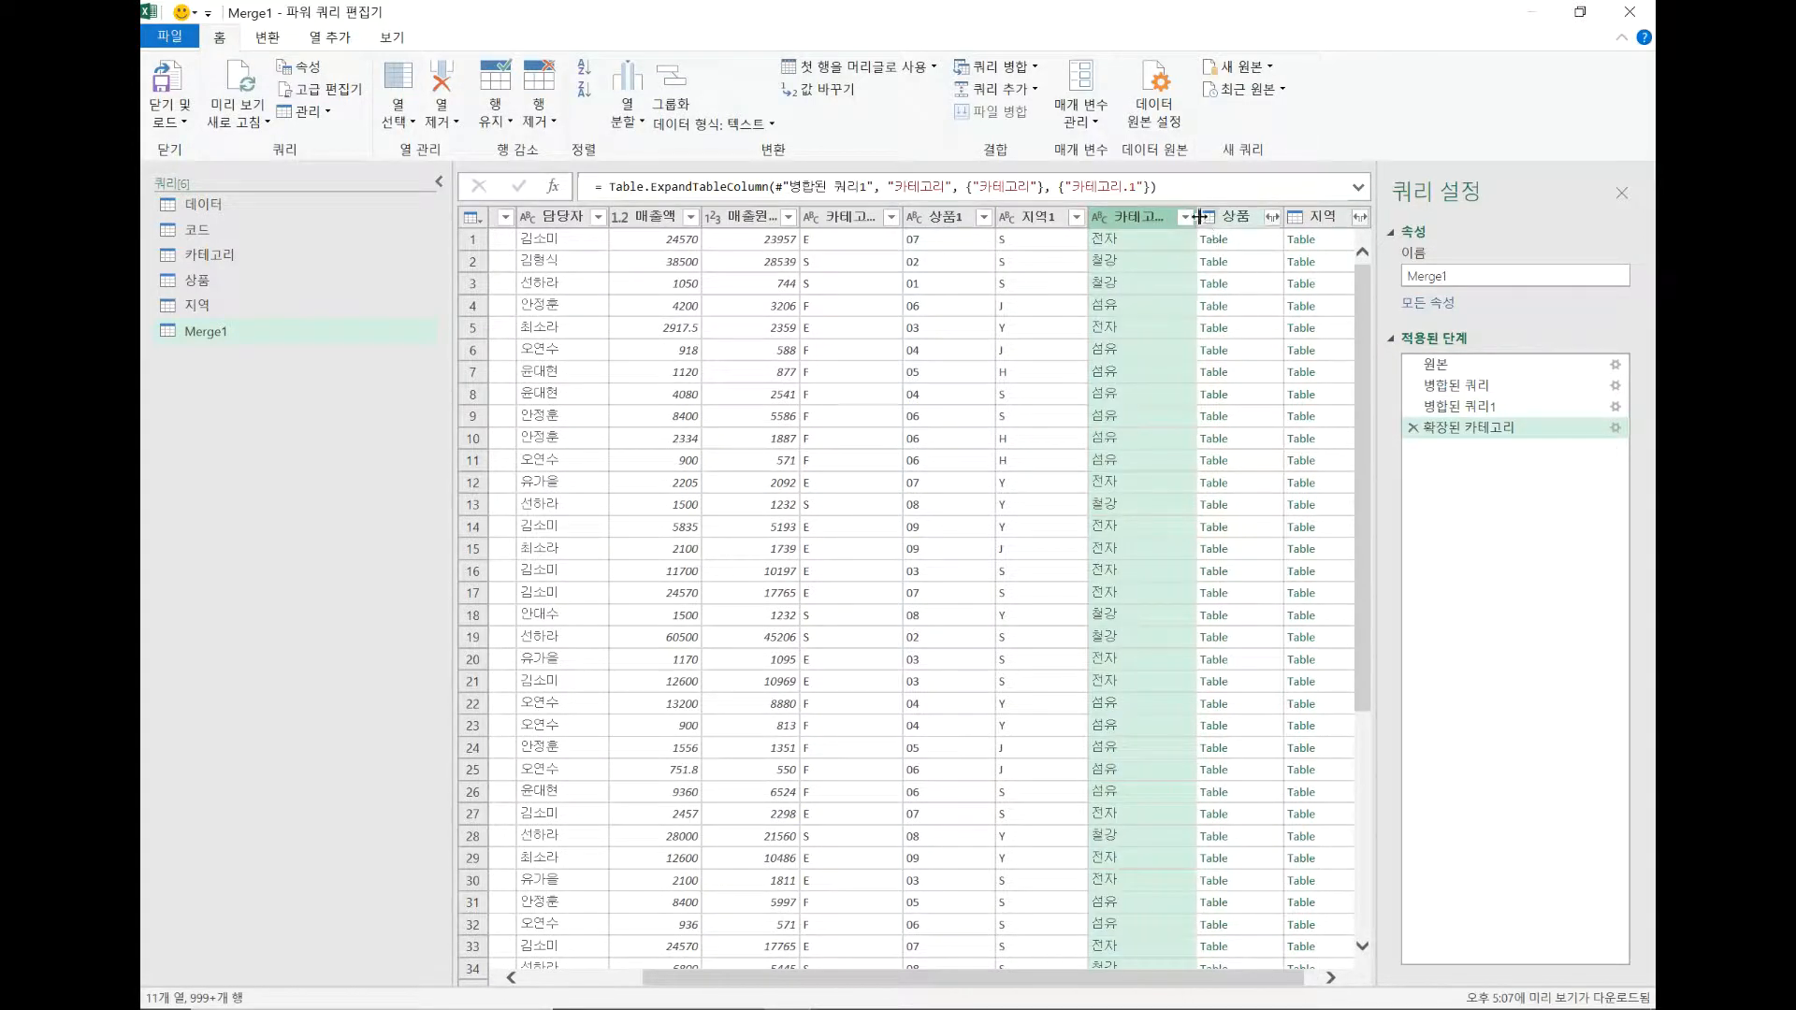
drag(1198, 219, 1216, 251)
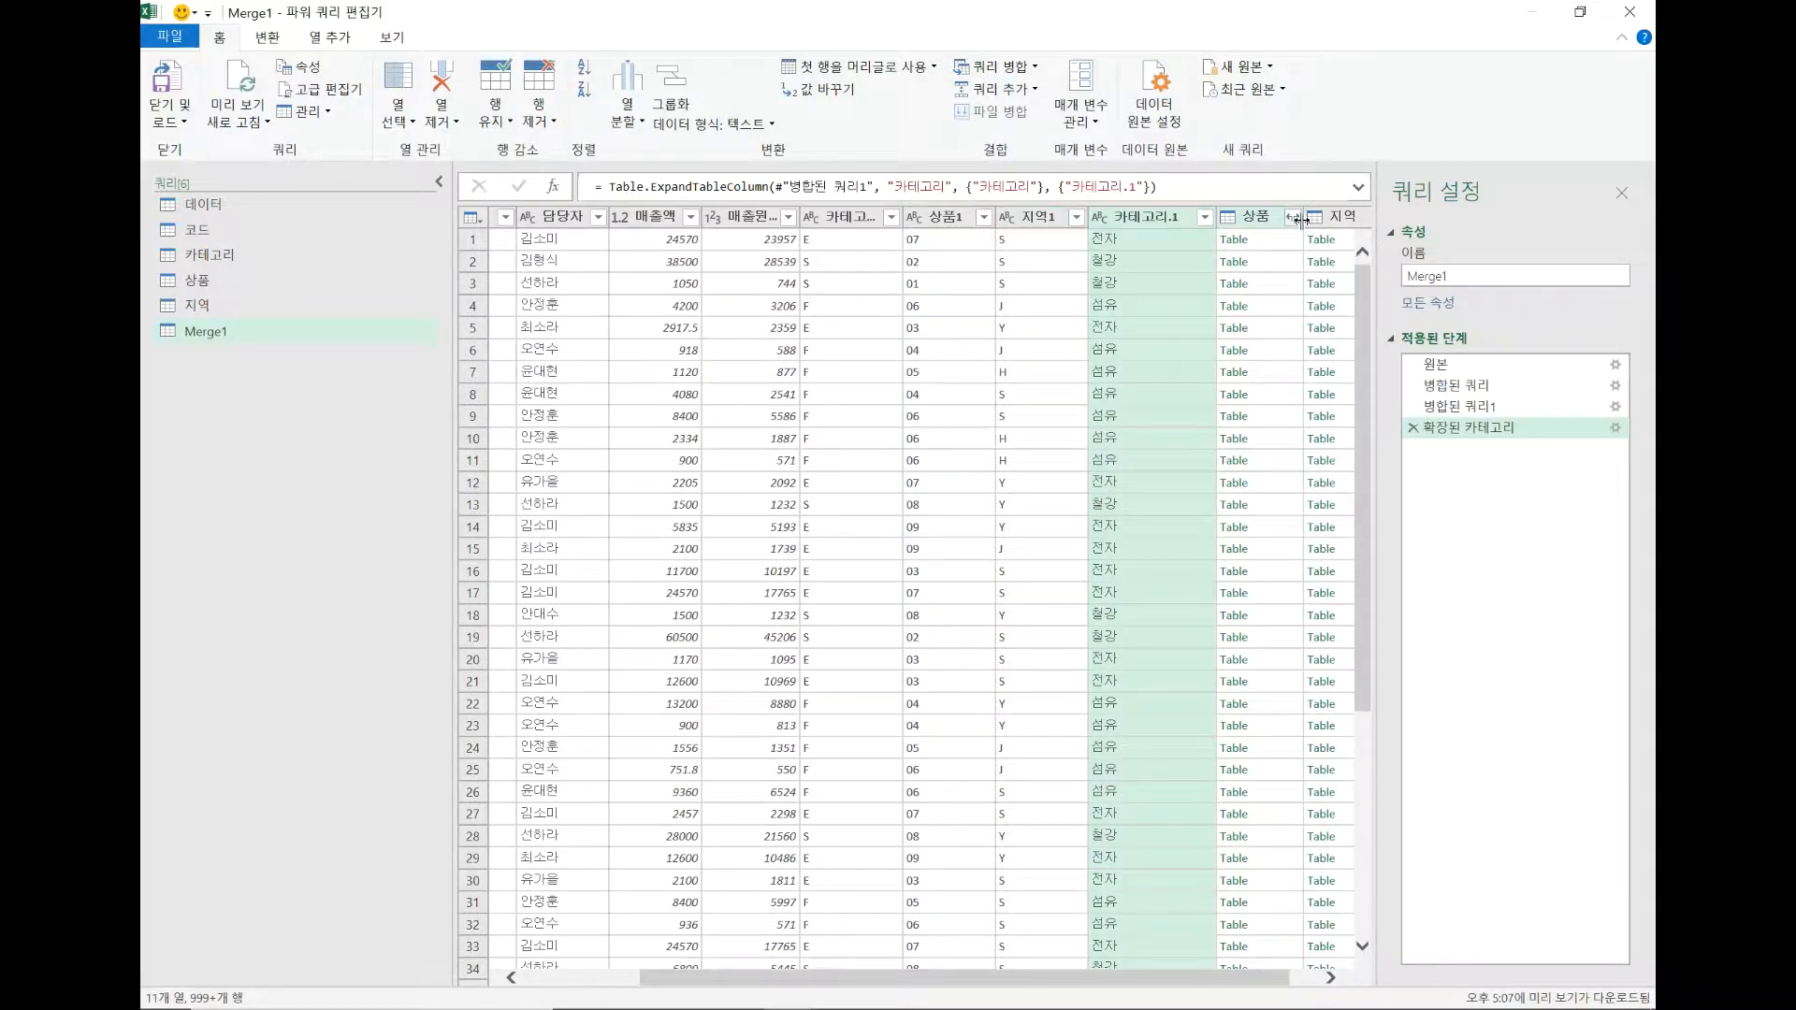
Step: Expand the merged 상품 column to only 상품명 and the merged 지역 column to only 지역, without name prefixes
click(1292, 218)
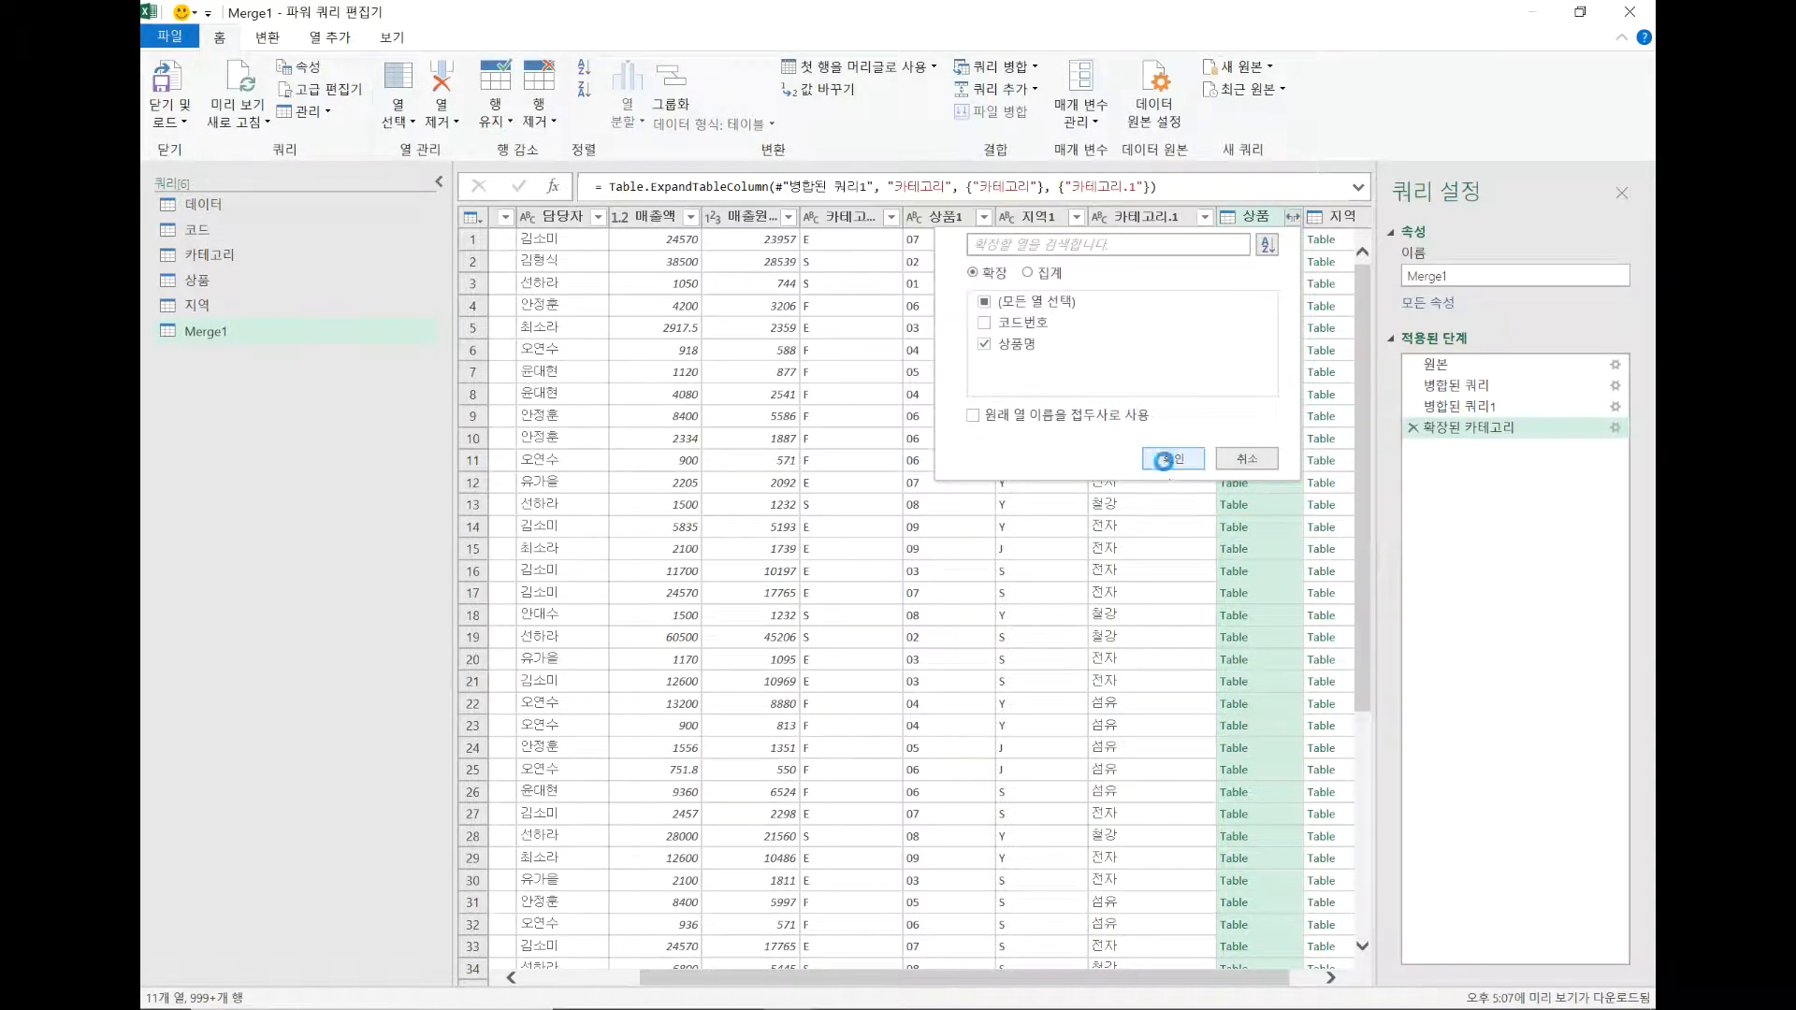
click(1169, 458)
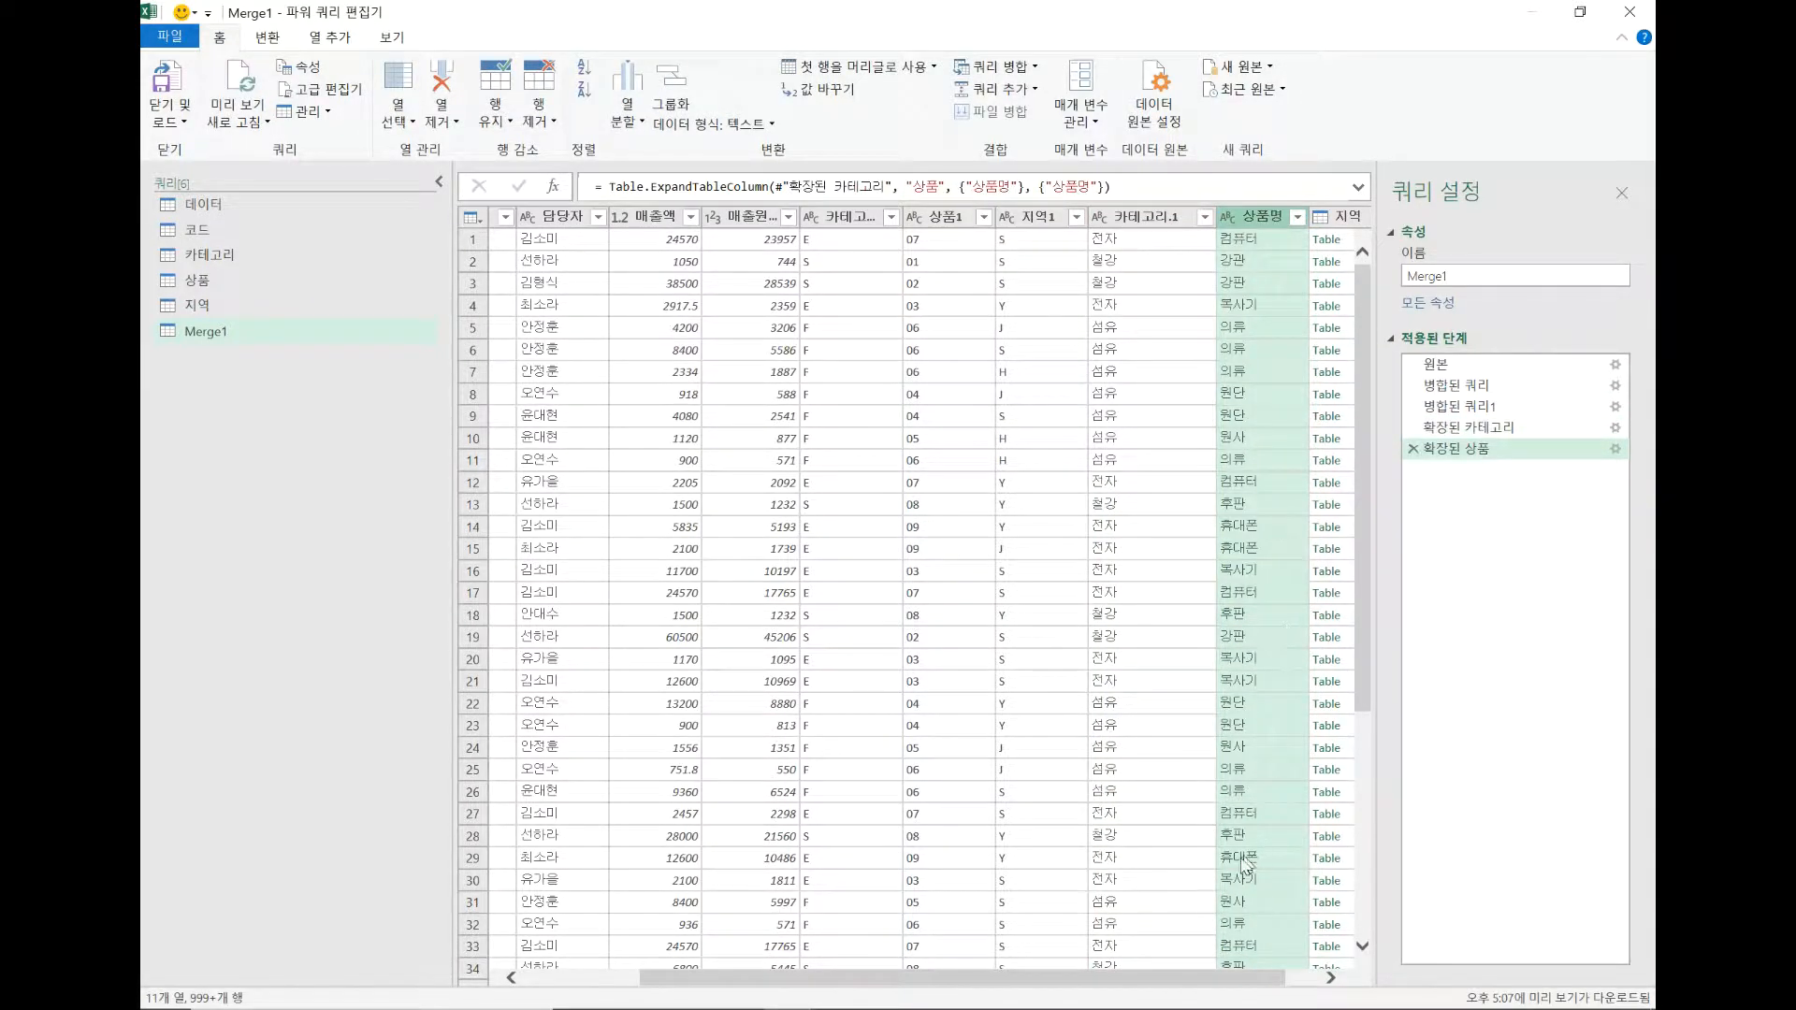
drag(1194, 984, 1227, 984)
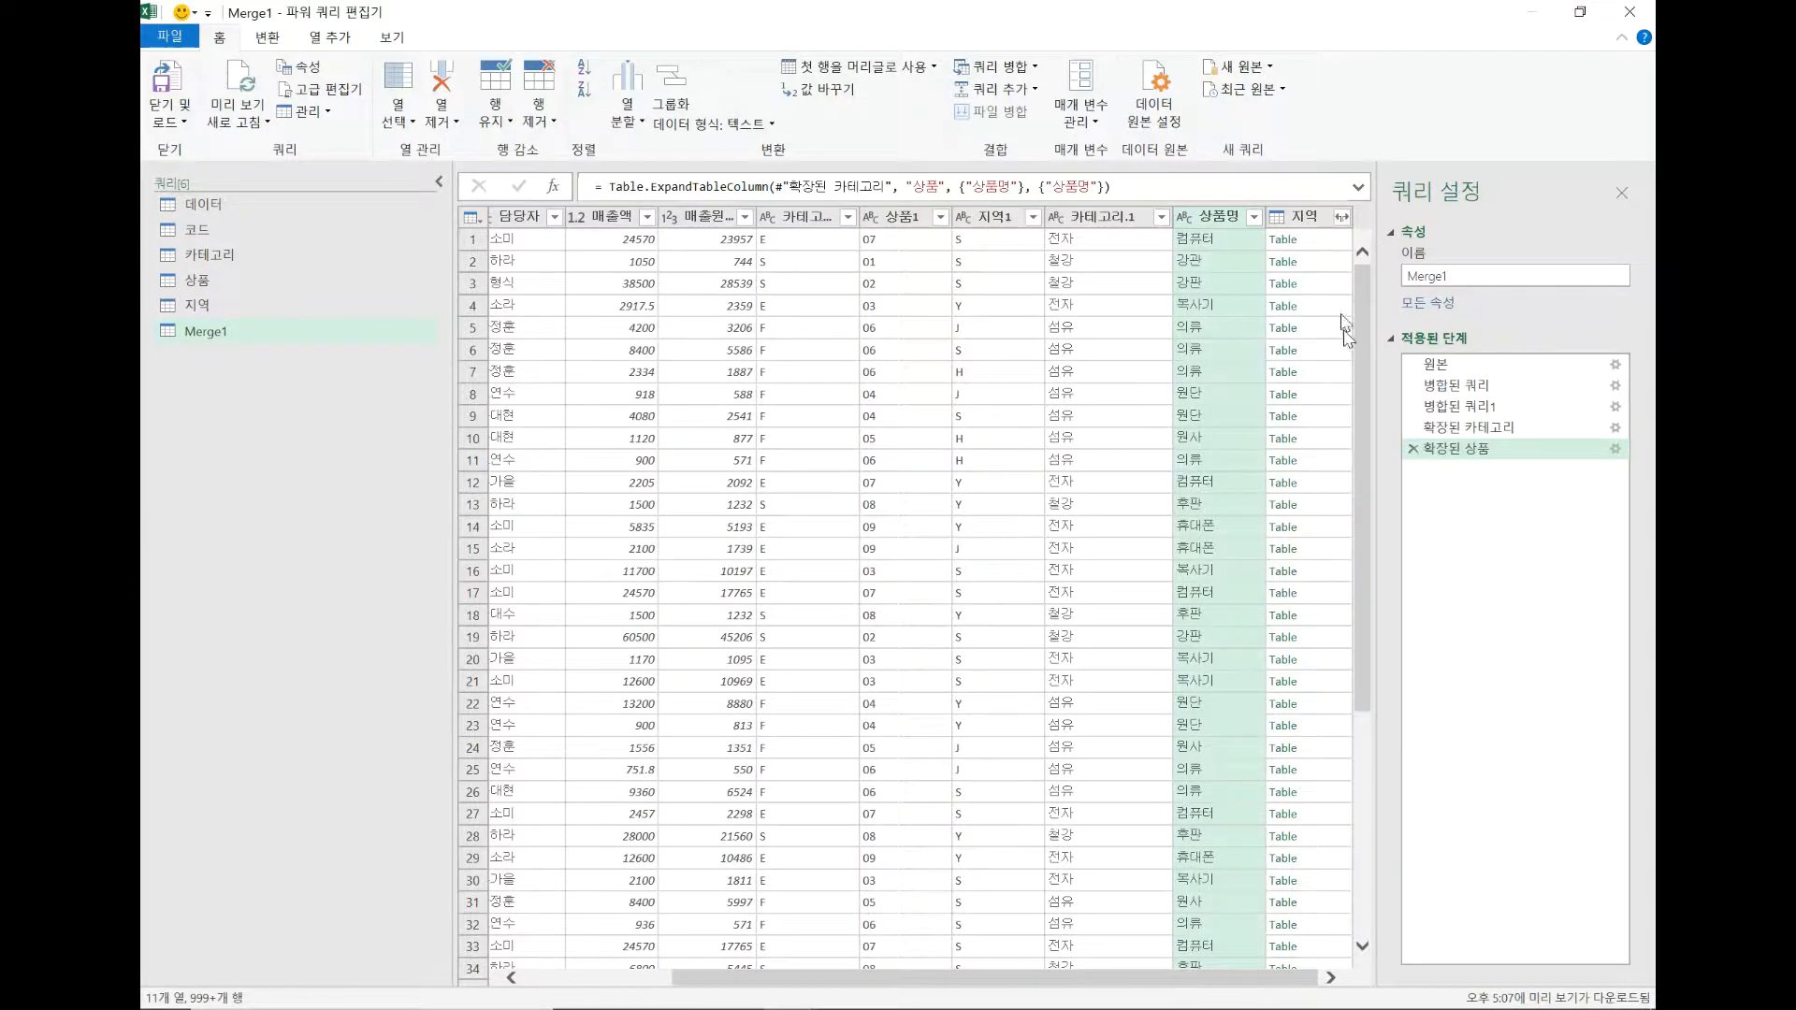
click(1348, 225)
click(1081, 323)
click(1221, 460)
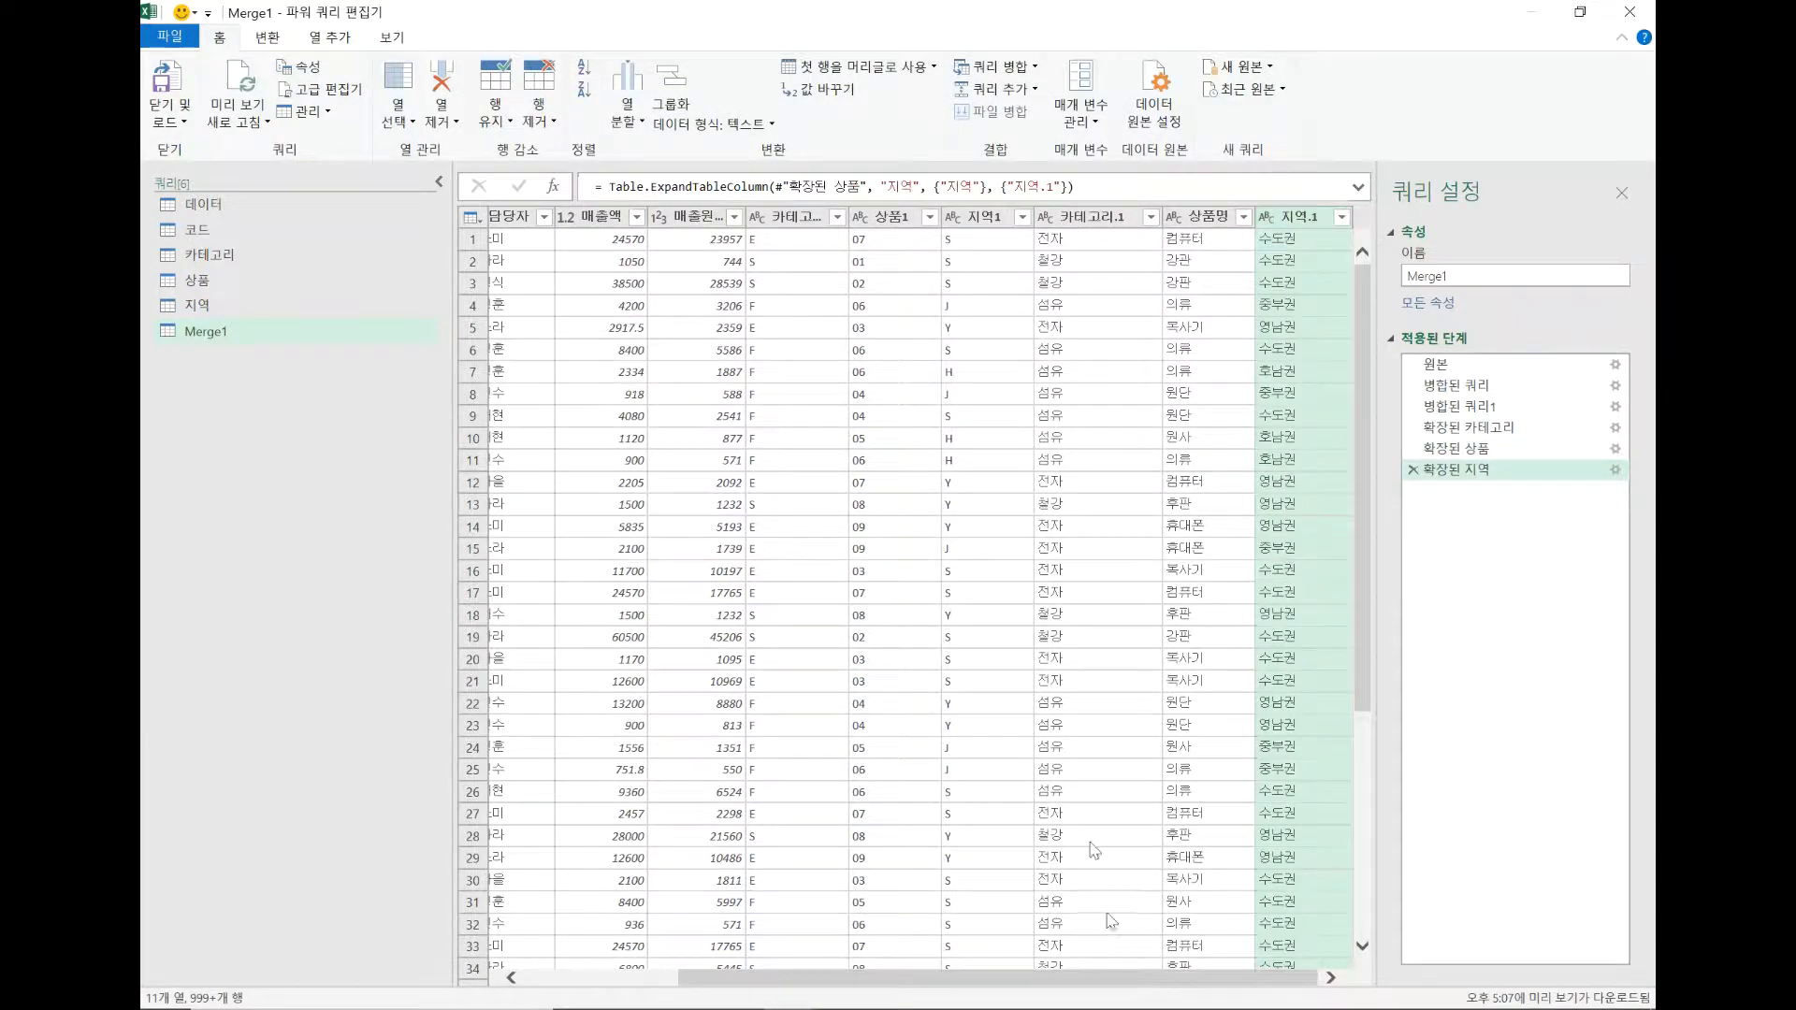
Step: Remove the code columns 카테고리1, 상품1 and 지역1 from the Merge1 query
click(802, 223)
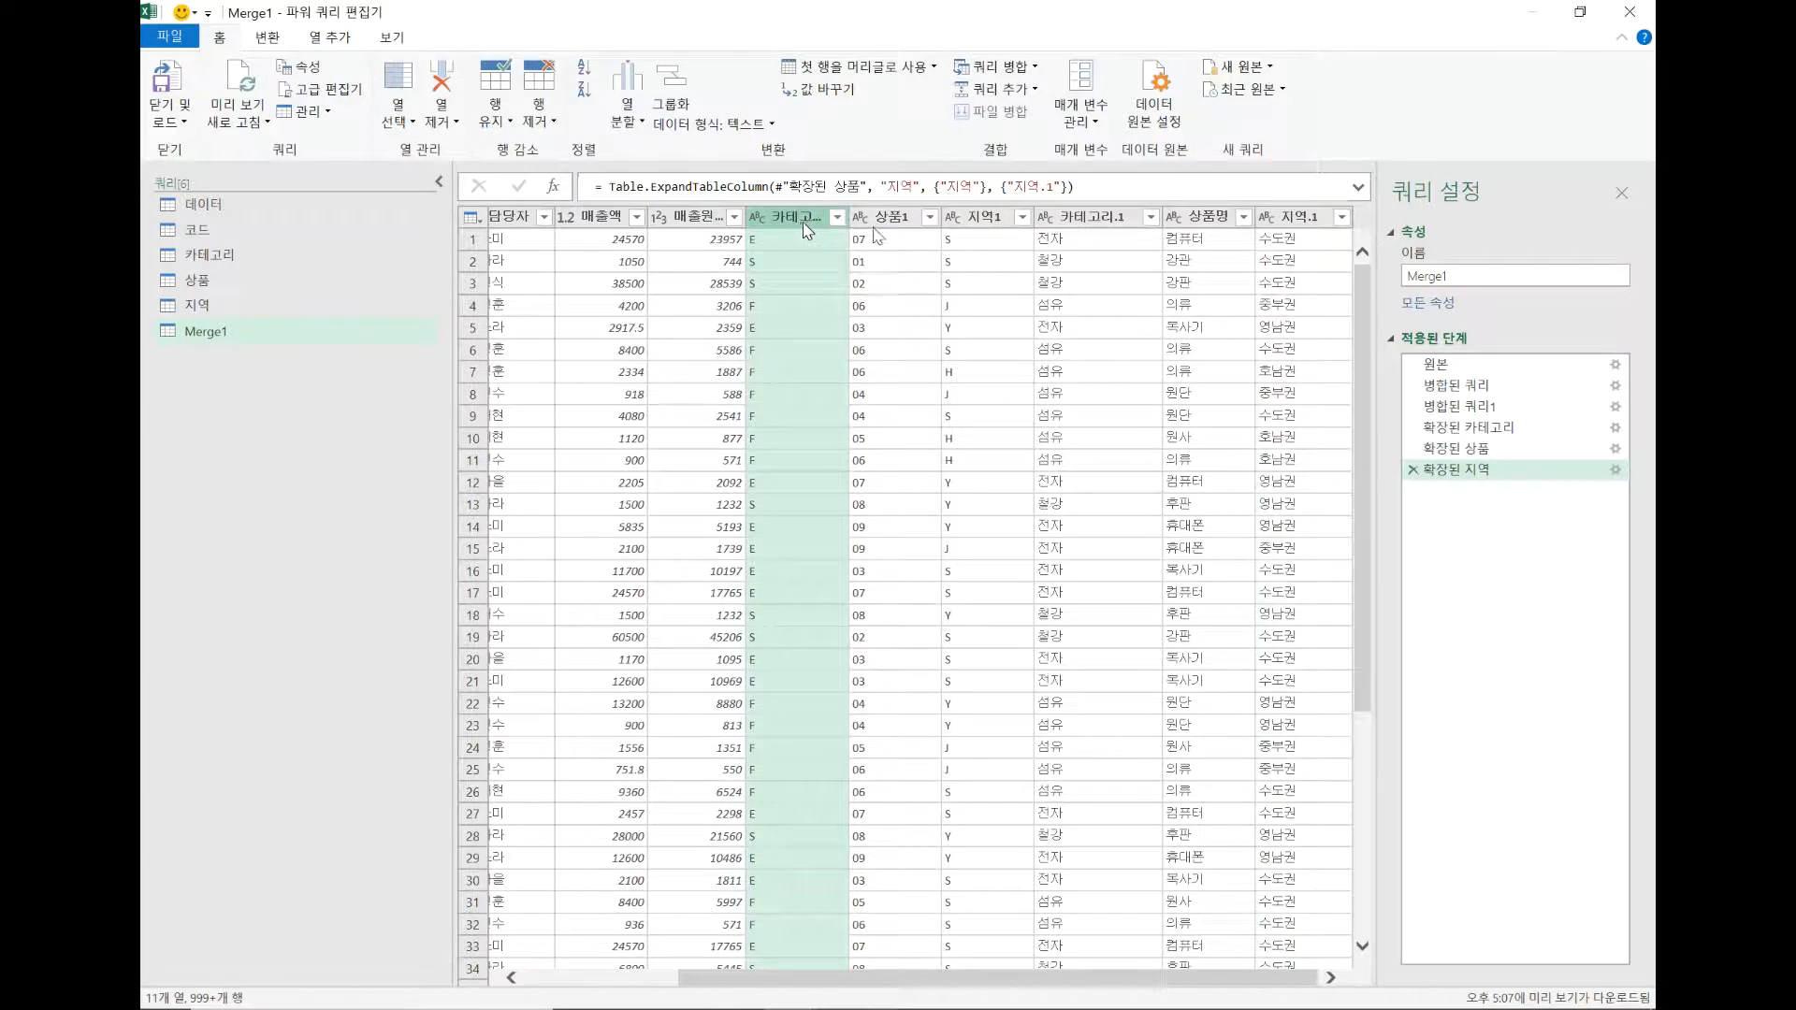
shift+click(999, 225)
right_click(999, 224)
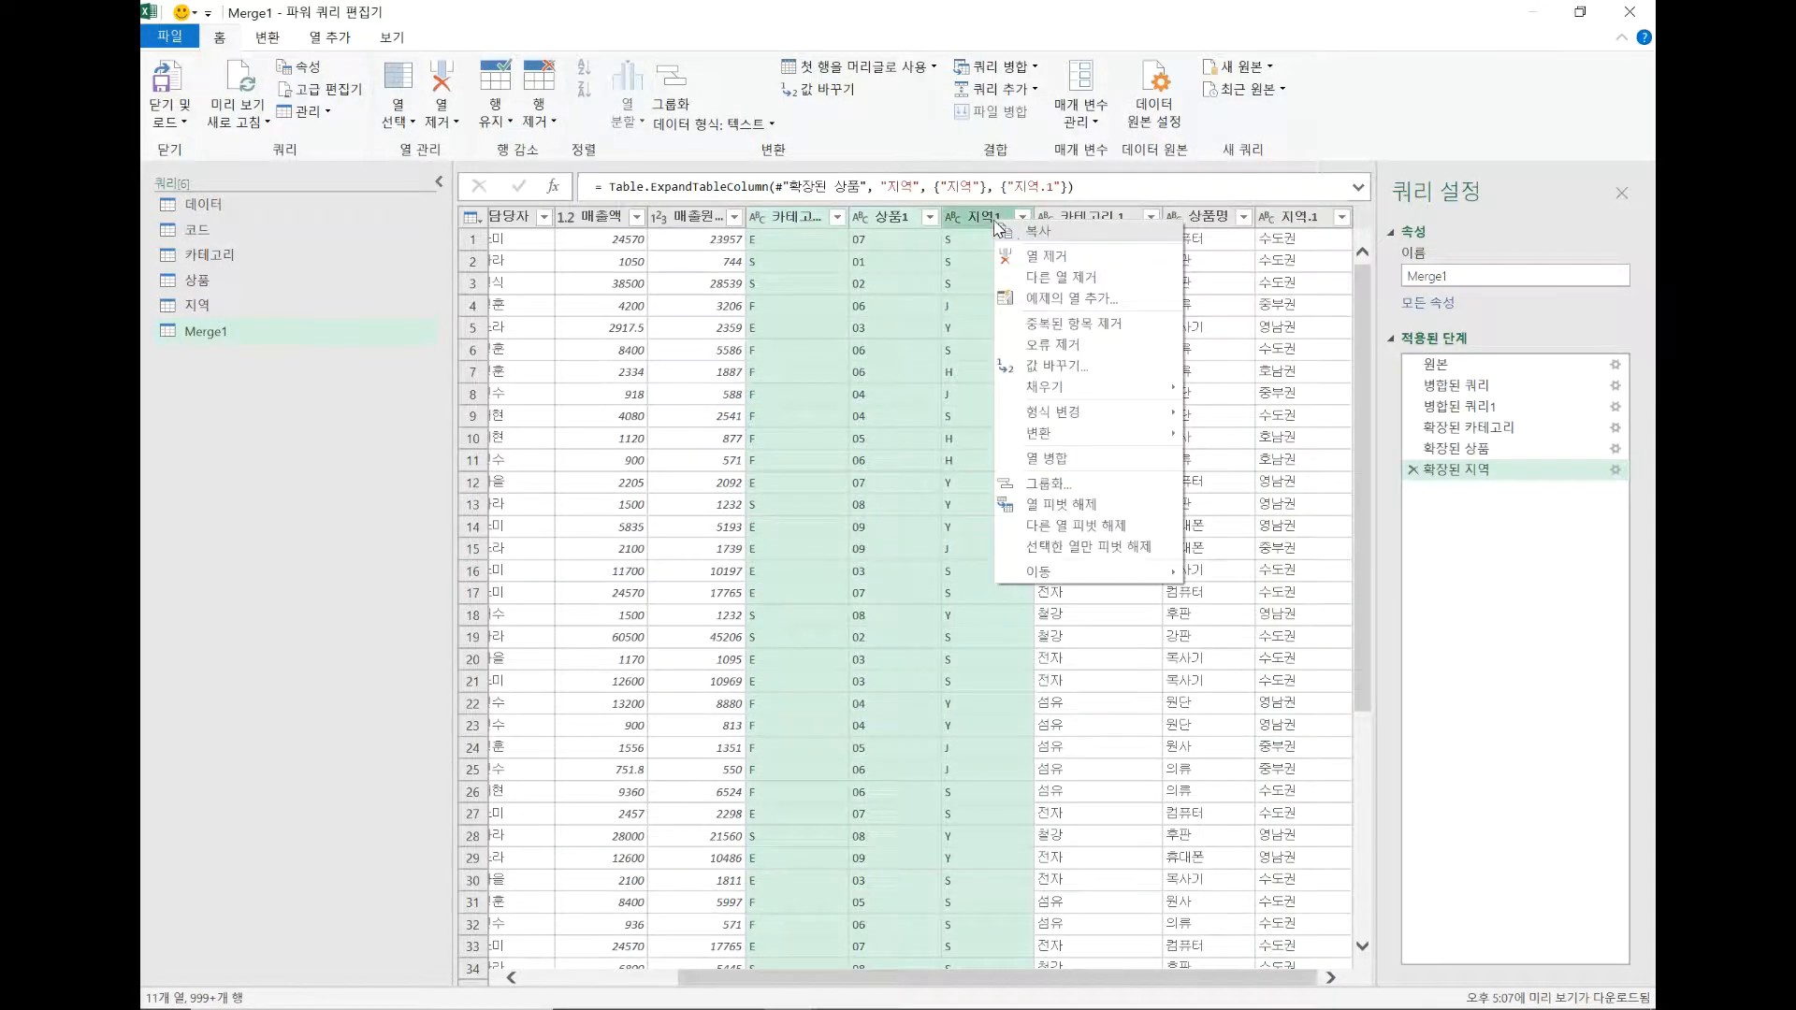
click(1027, 255)
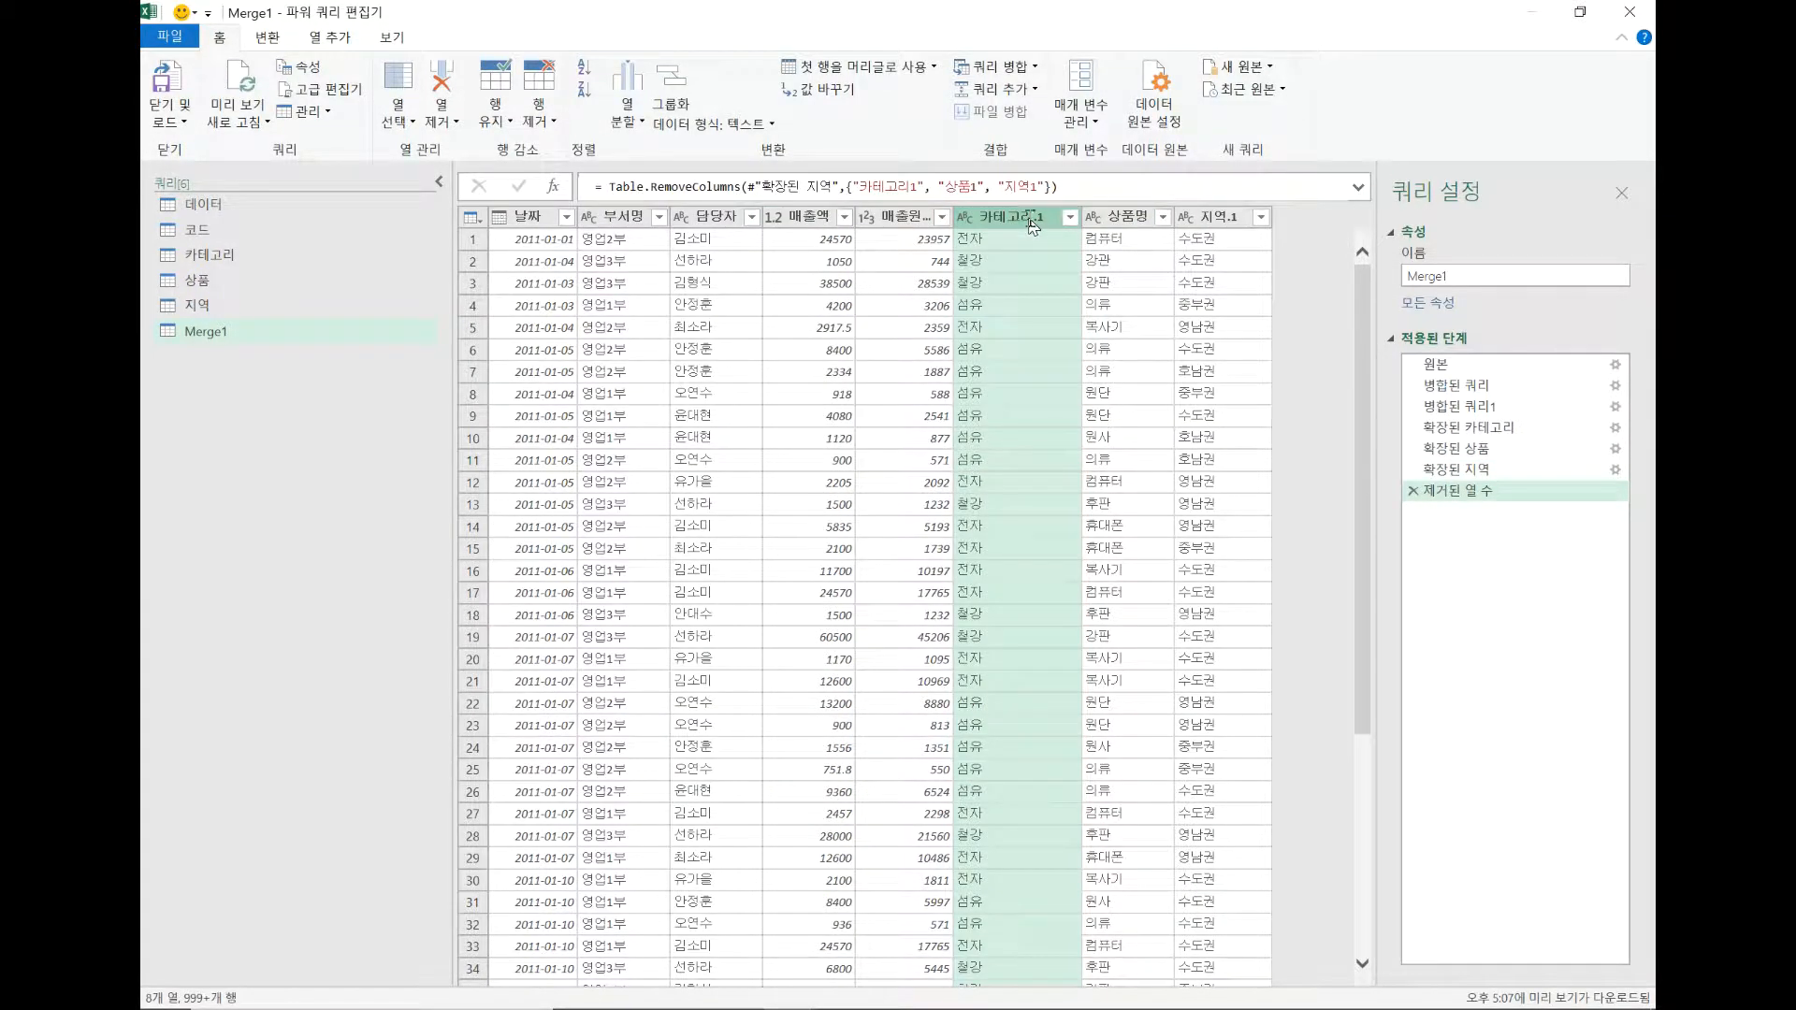
Step: Rename the 카테고리.1 column as 카테고리 and select the 상품명 column
double_click(1029, 217)
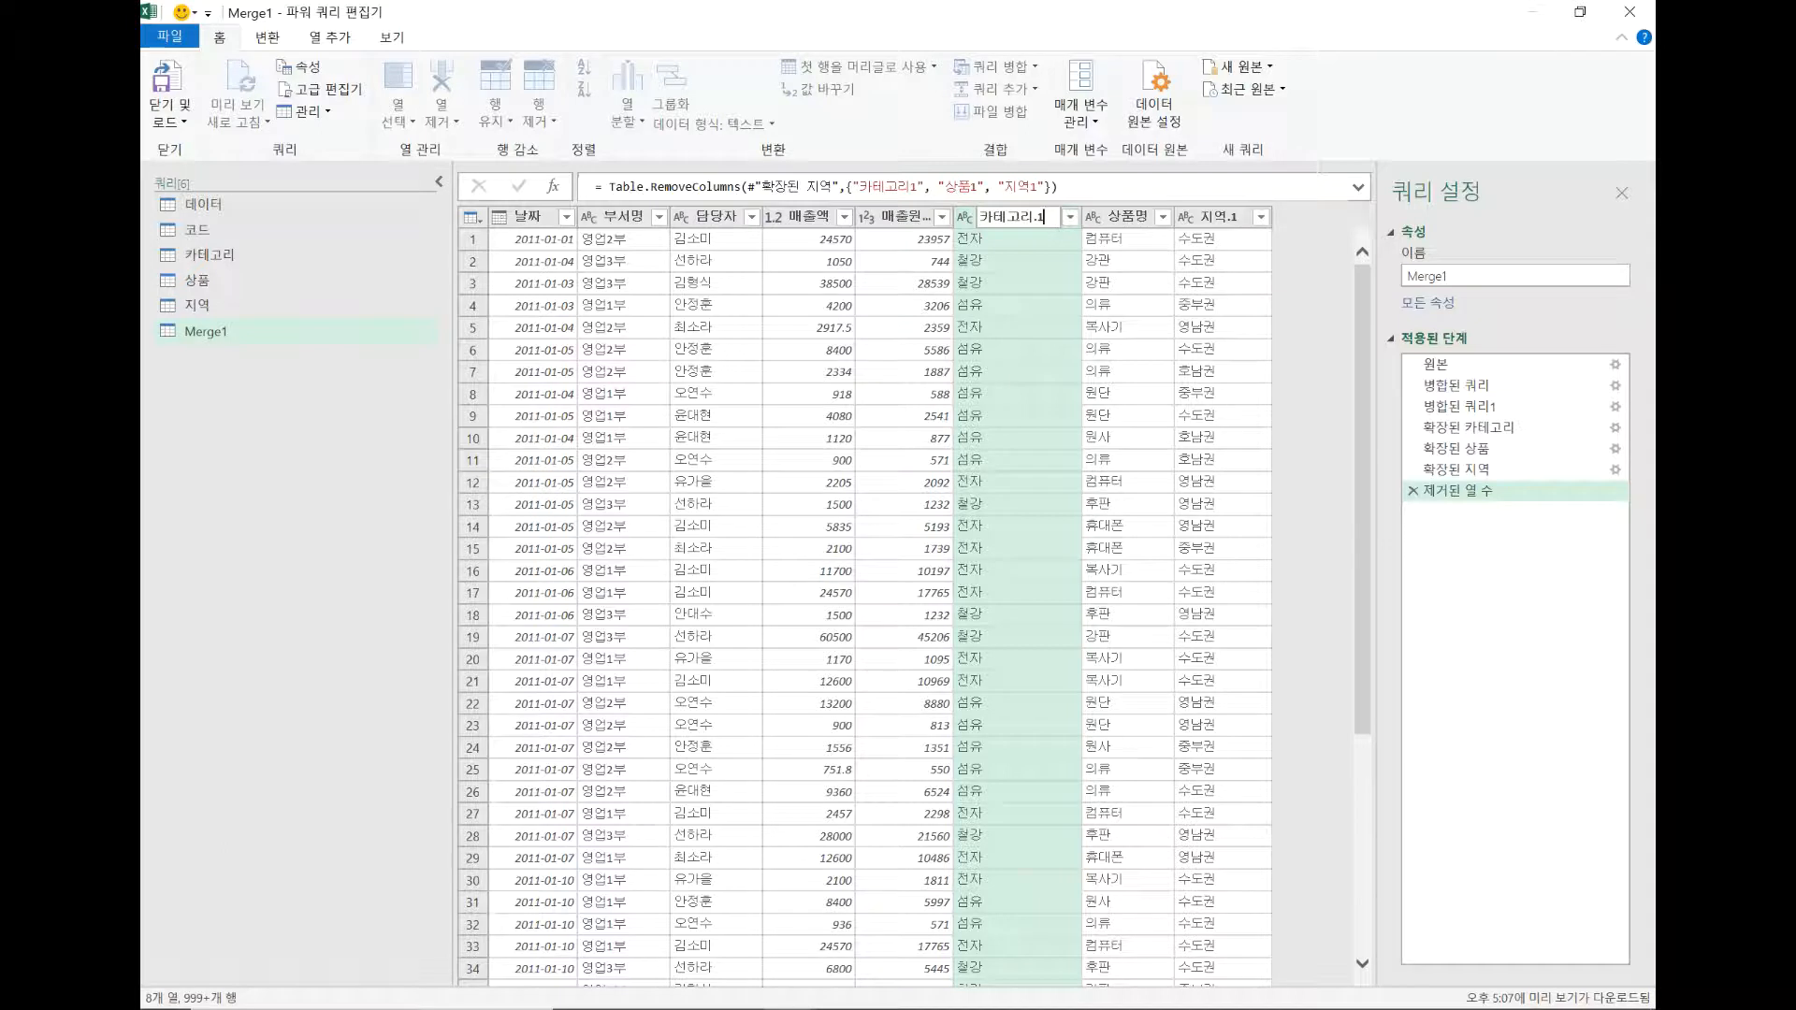
key(Return)
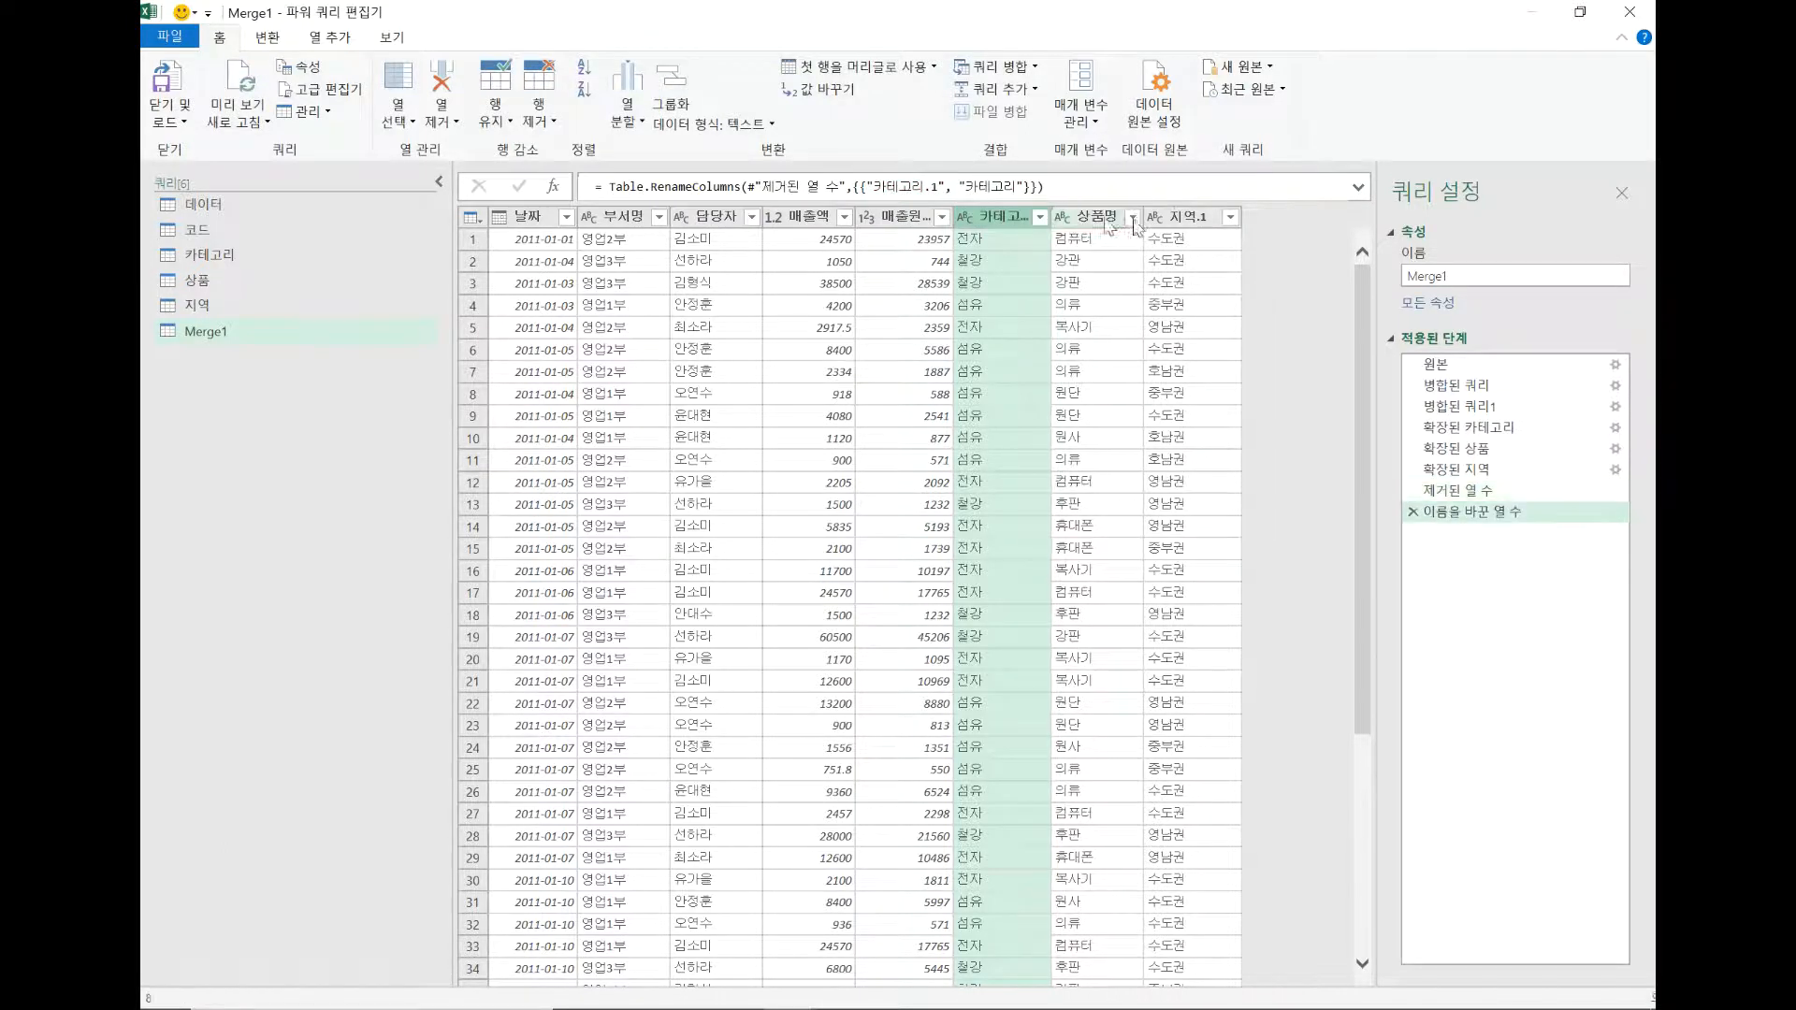
click(1113, 221)
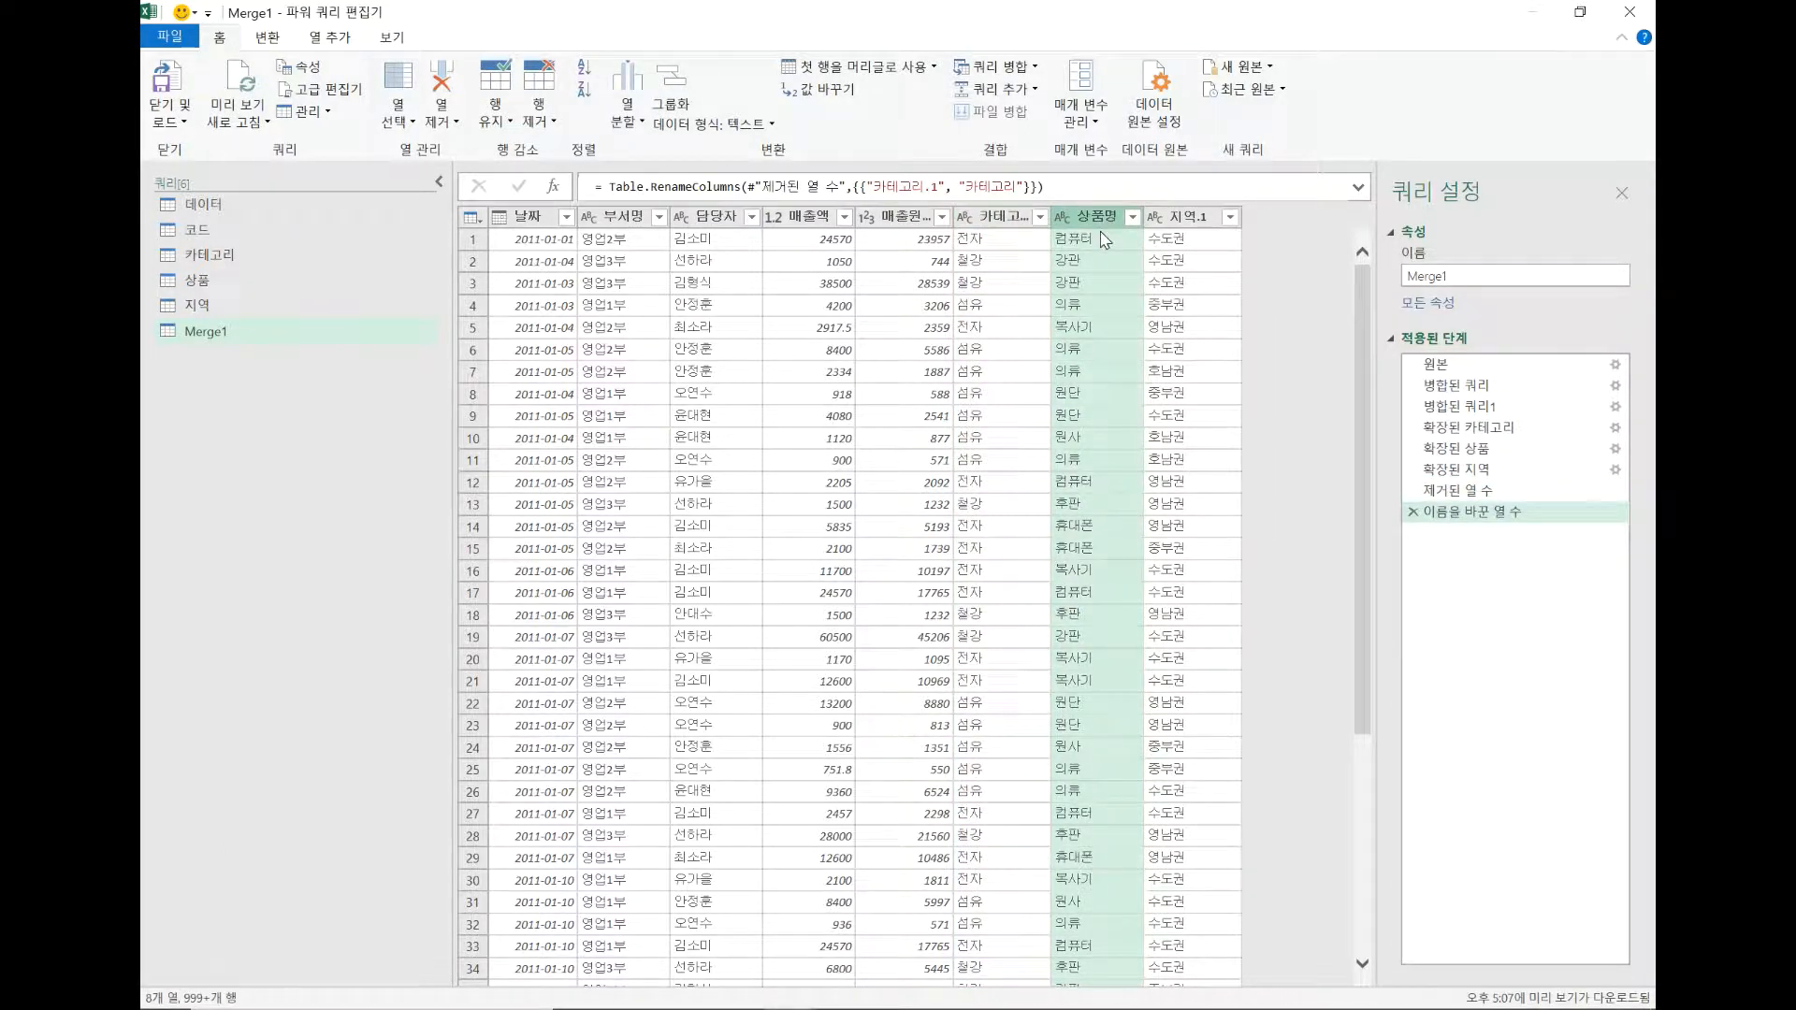
Step: Rename the 지역.1 column as 지역 and widen the 매출원가 column so its full heading fits
double_click(1195, 221)
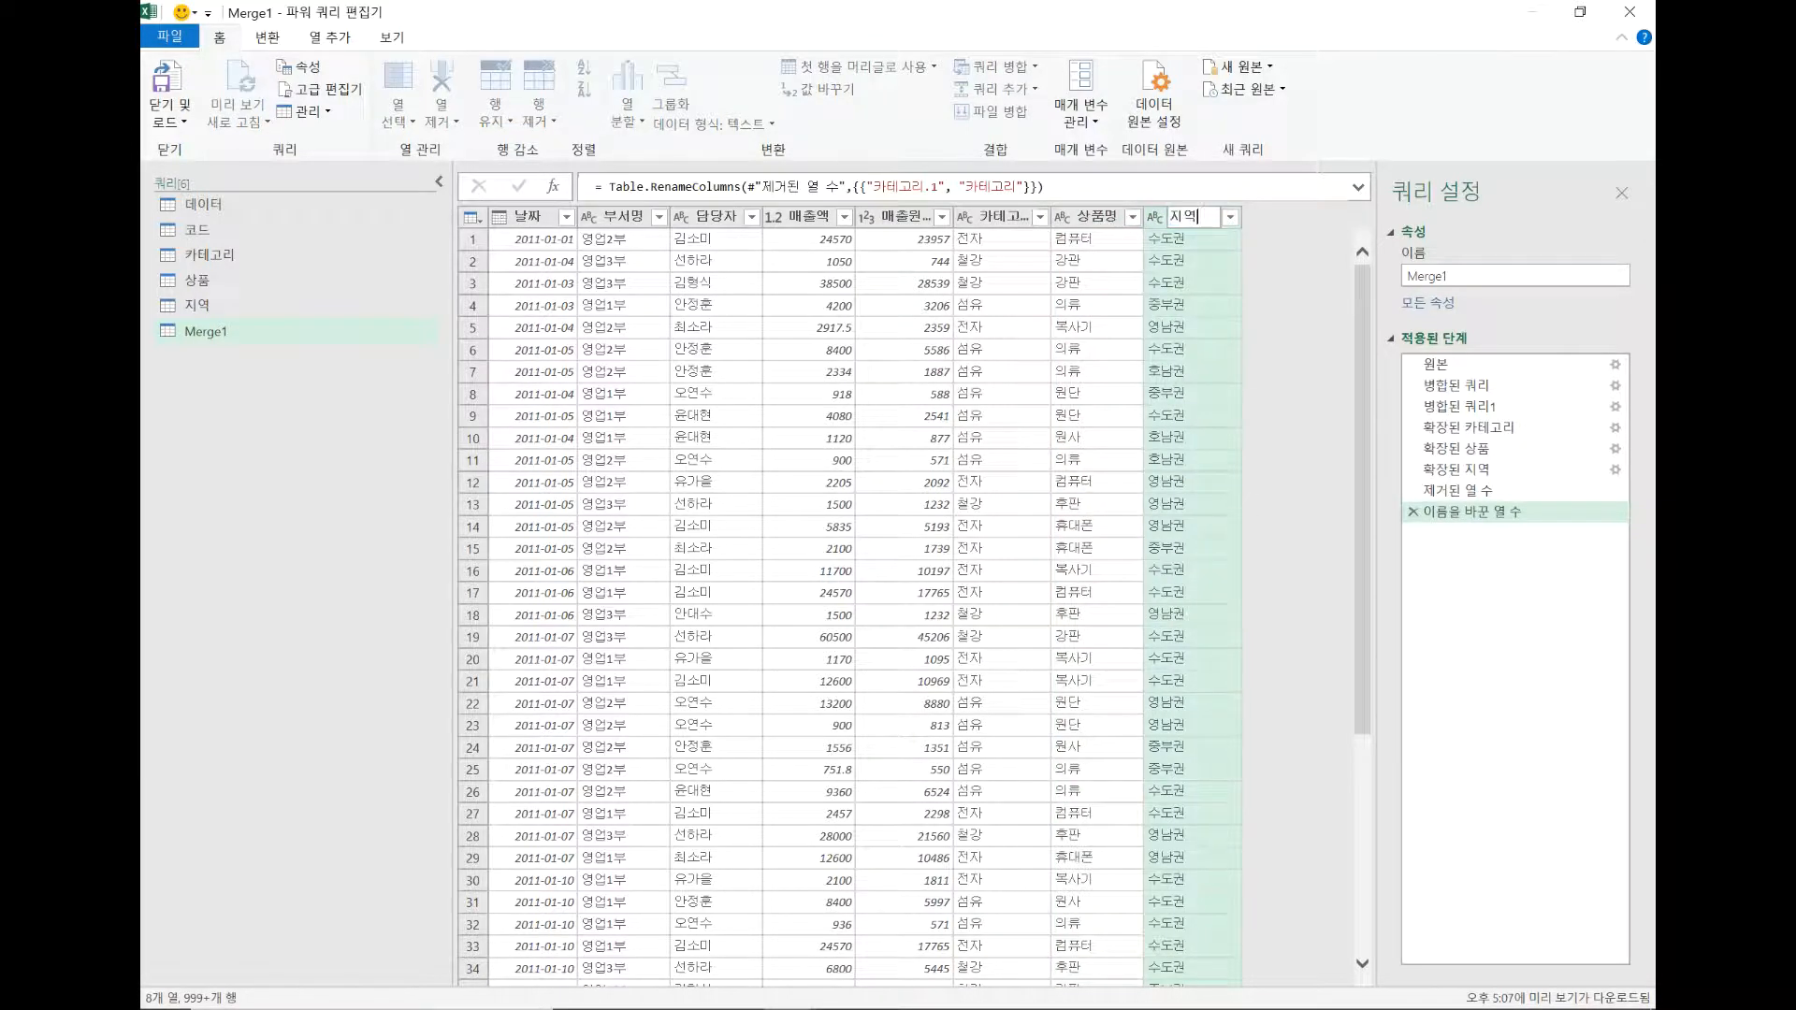
key(Return)
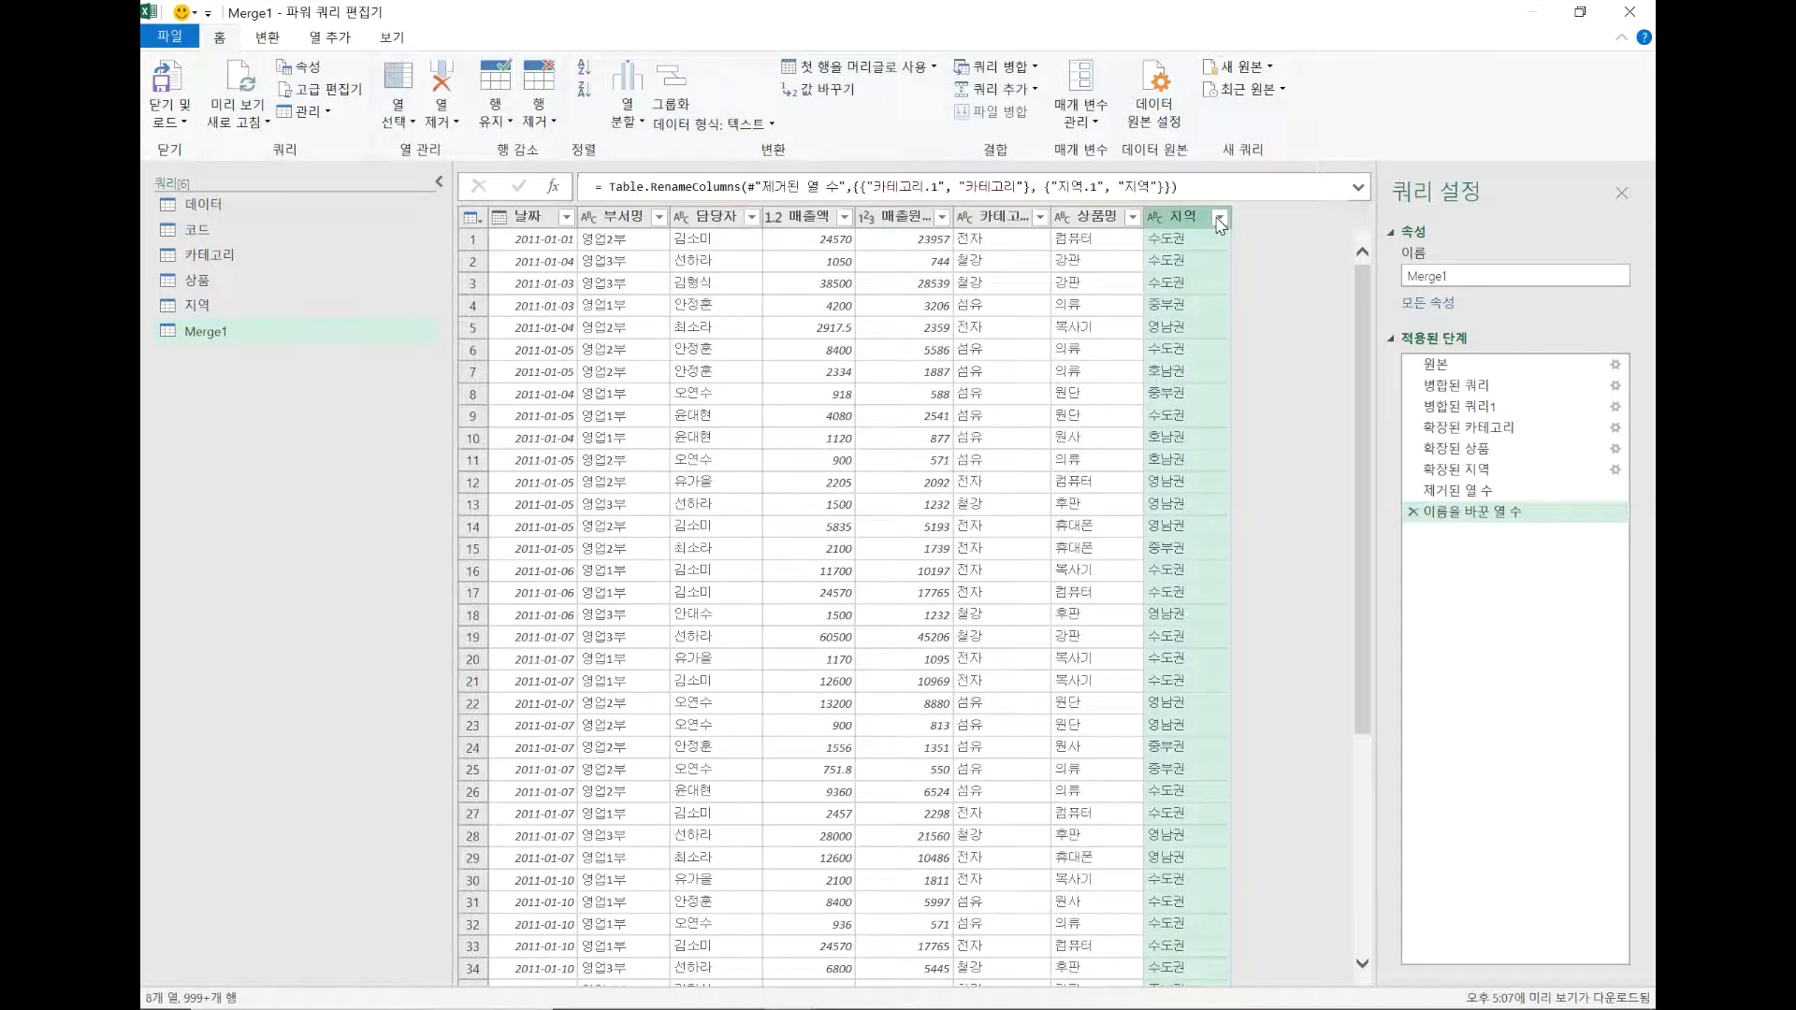
click(1207, 283)
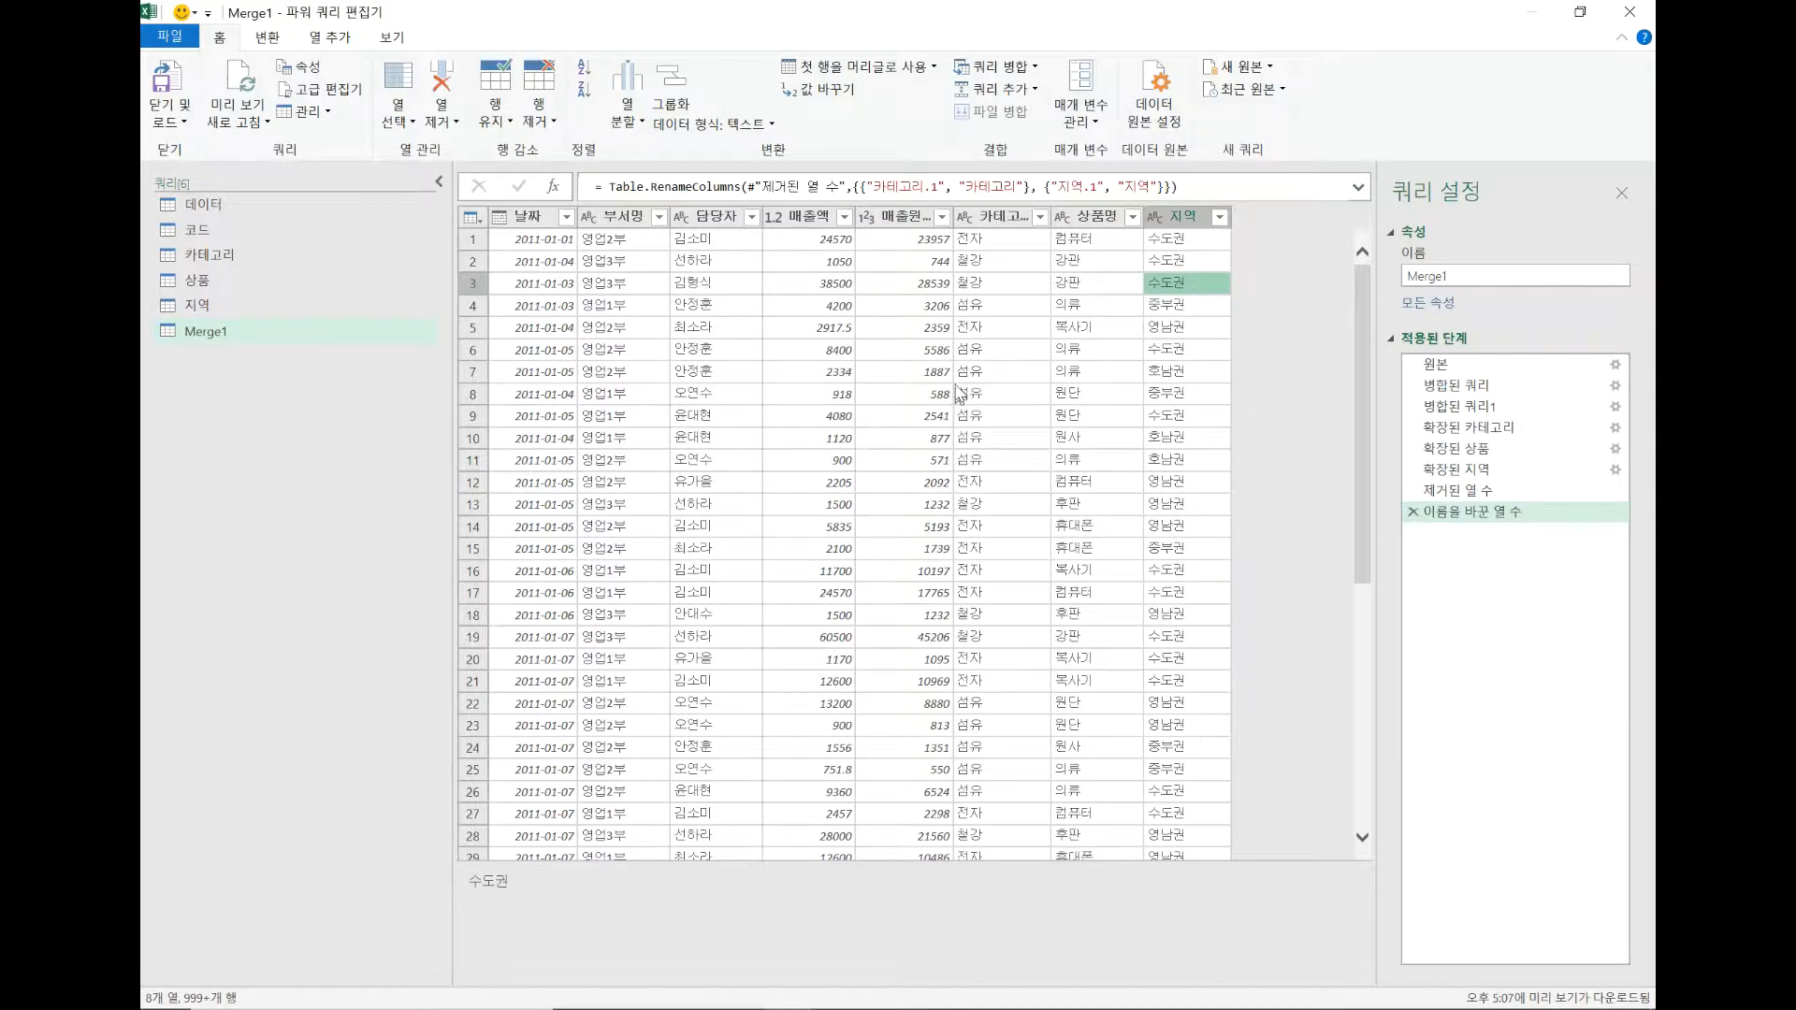
drag(954, 216, 981, 217)
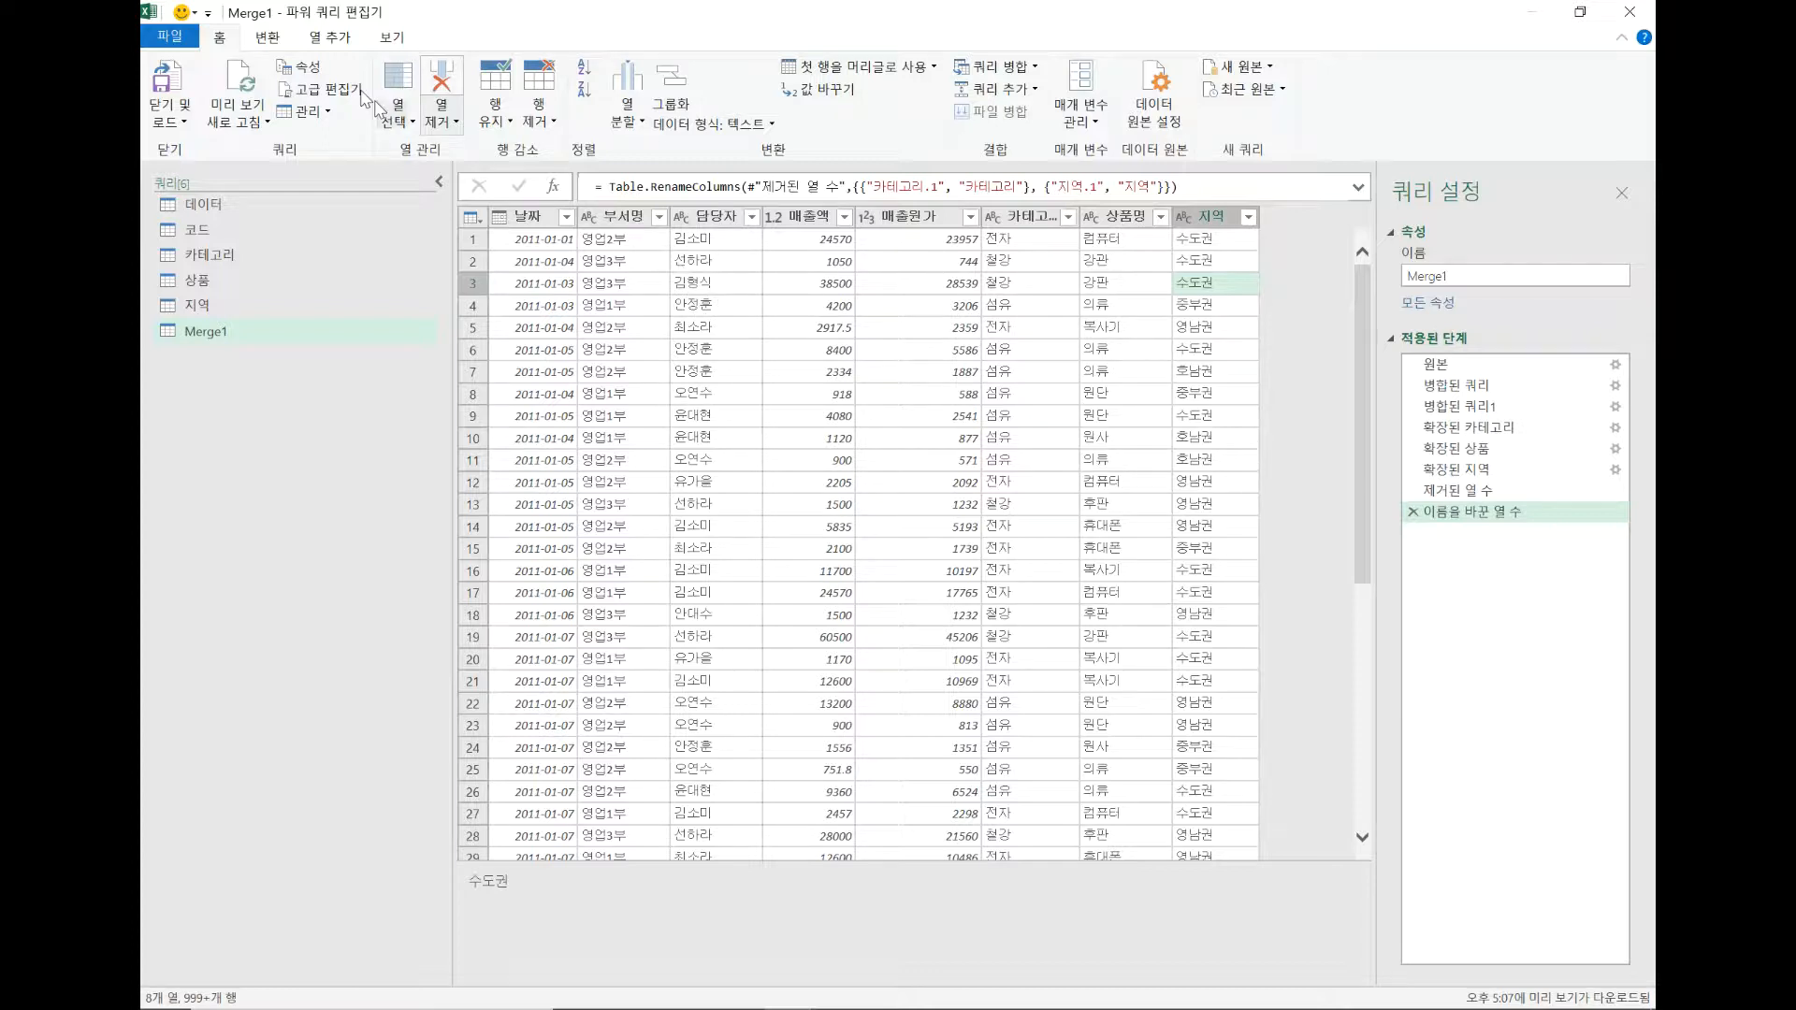
Step: Add a custom column named 이익 with the formula [매출액]-[매출원가] to the Merge1 query
click(314, 39)
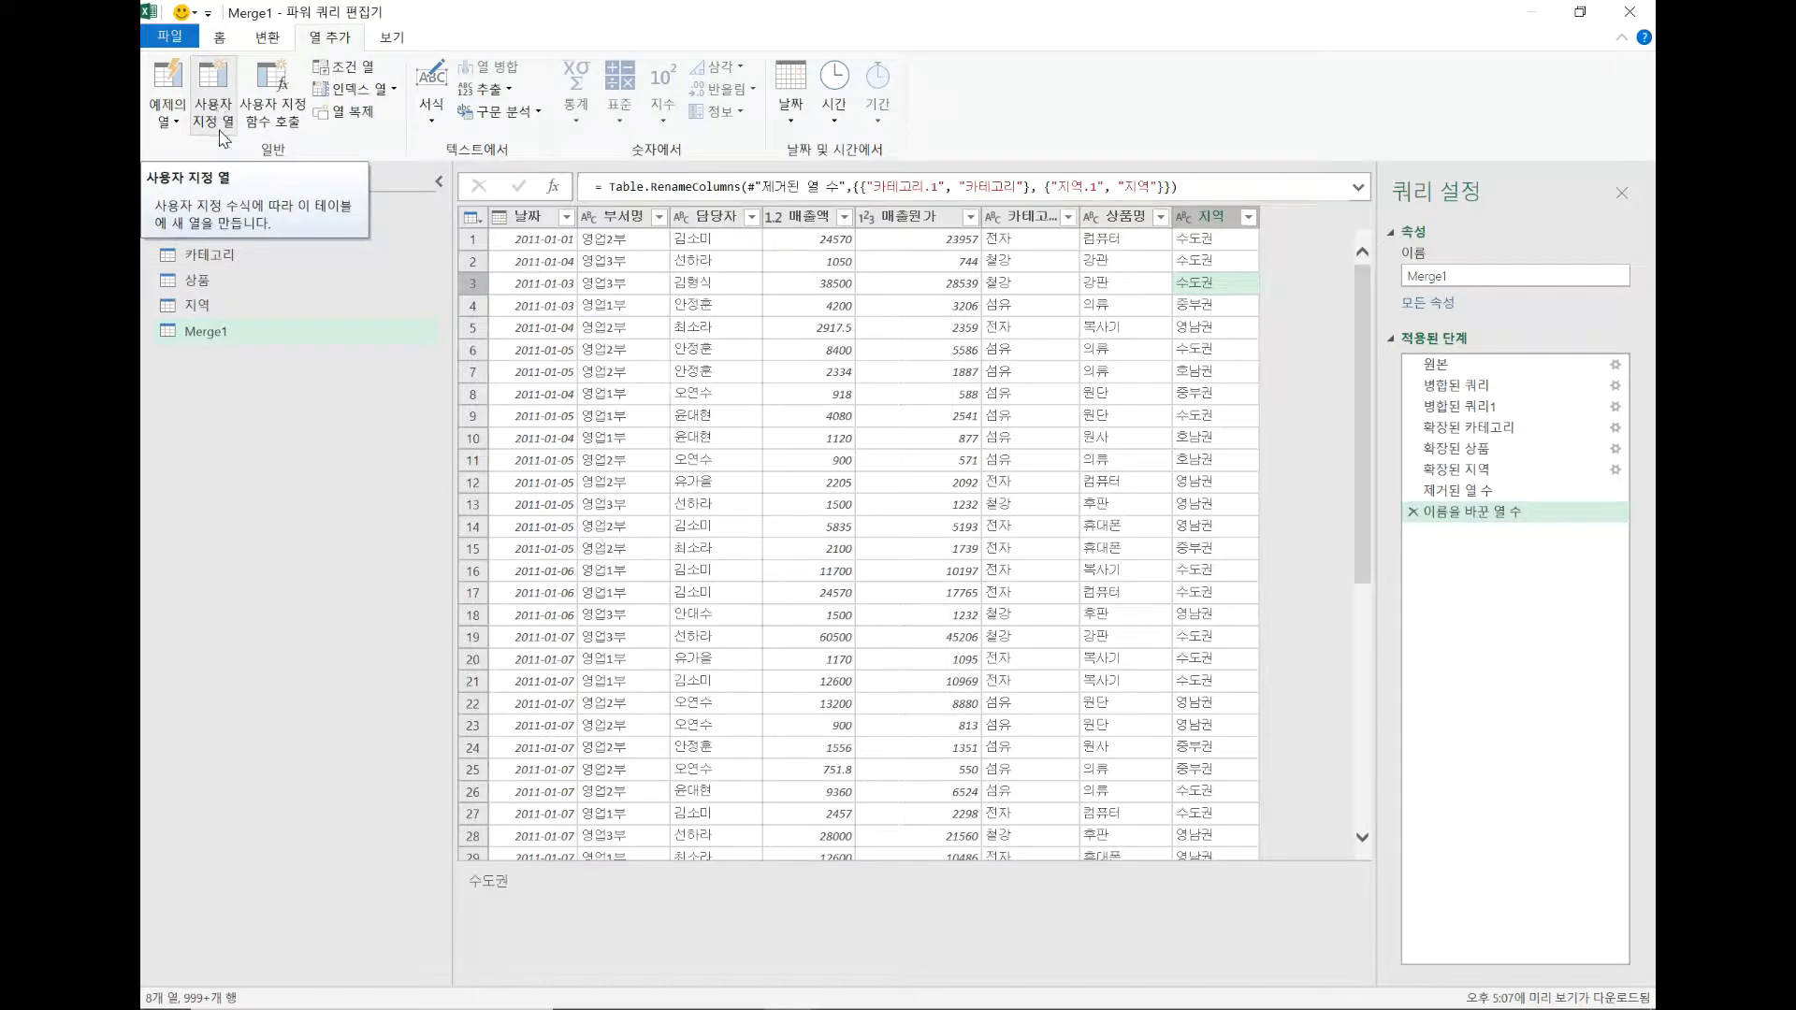
click(221, 93)
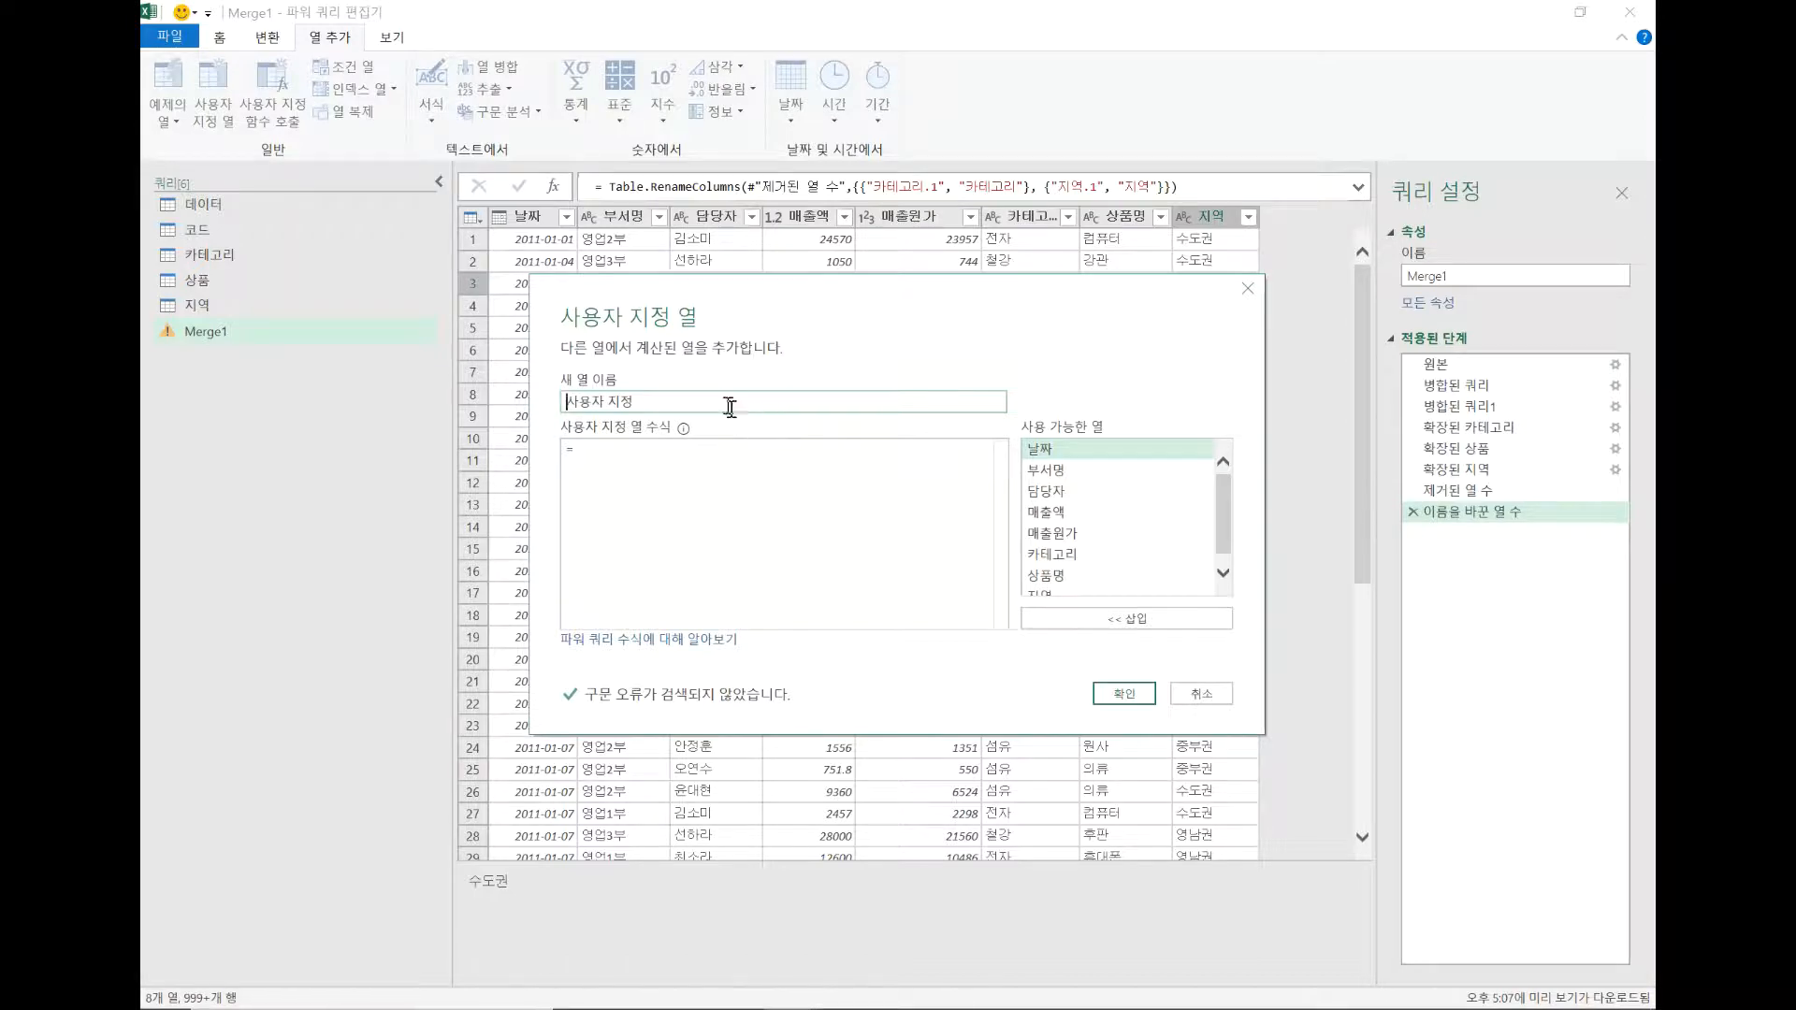
drag(640, 403, 494, 385)
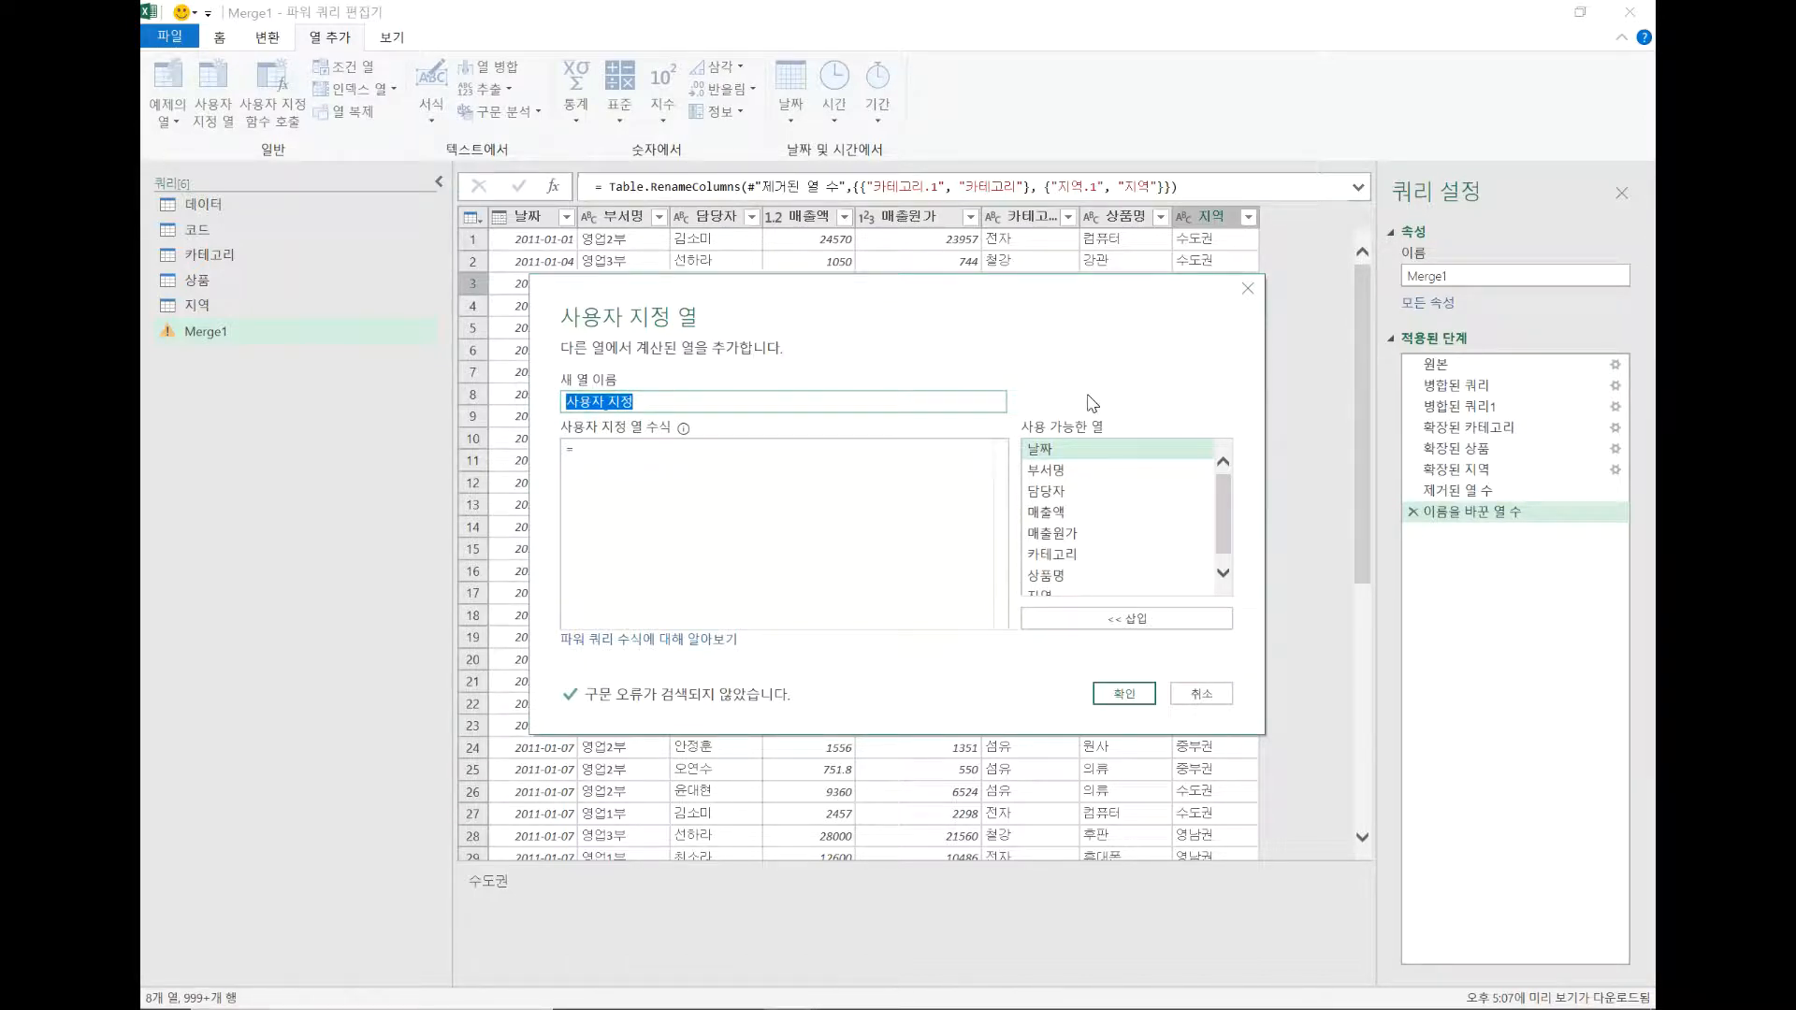
text(이익)
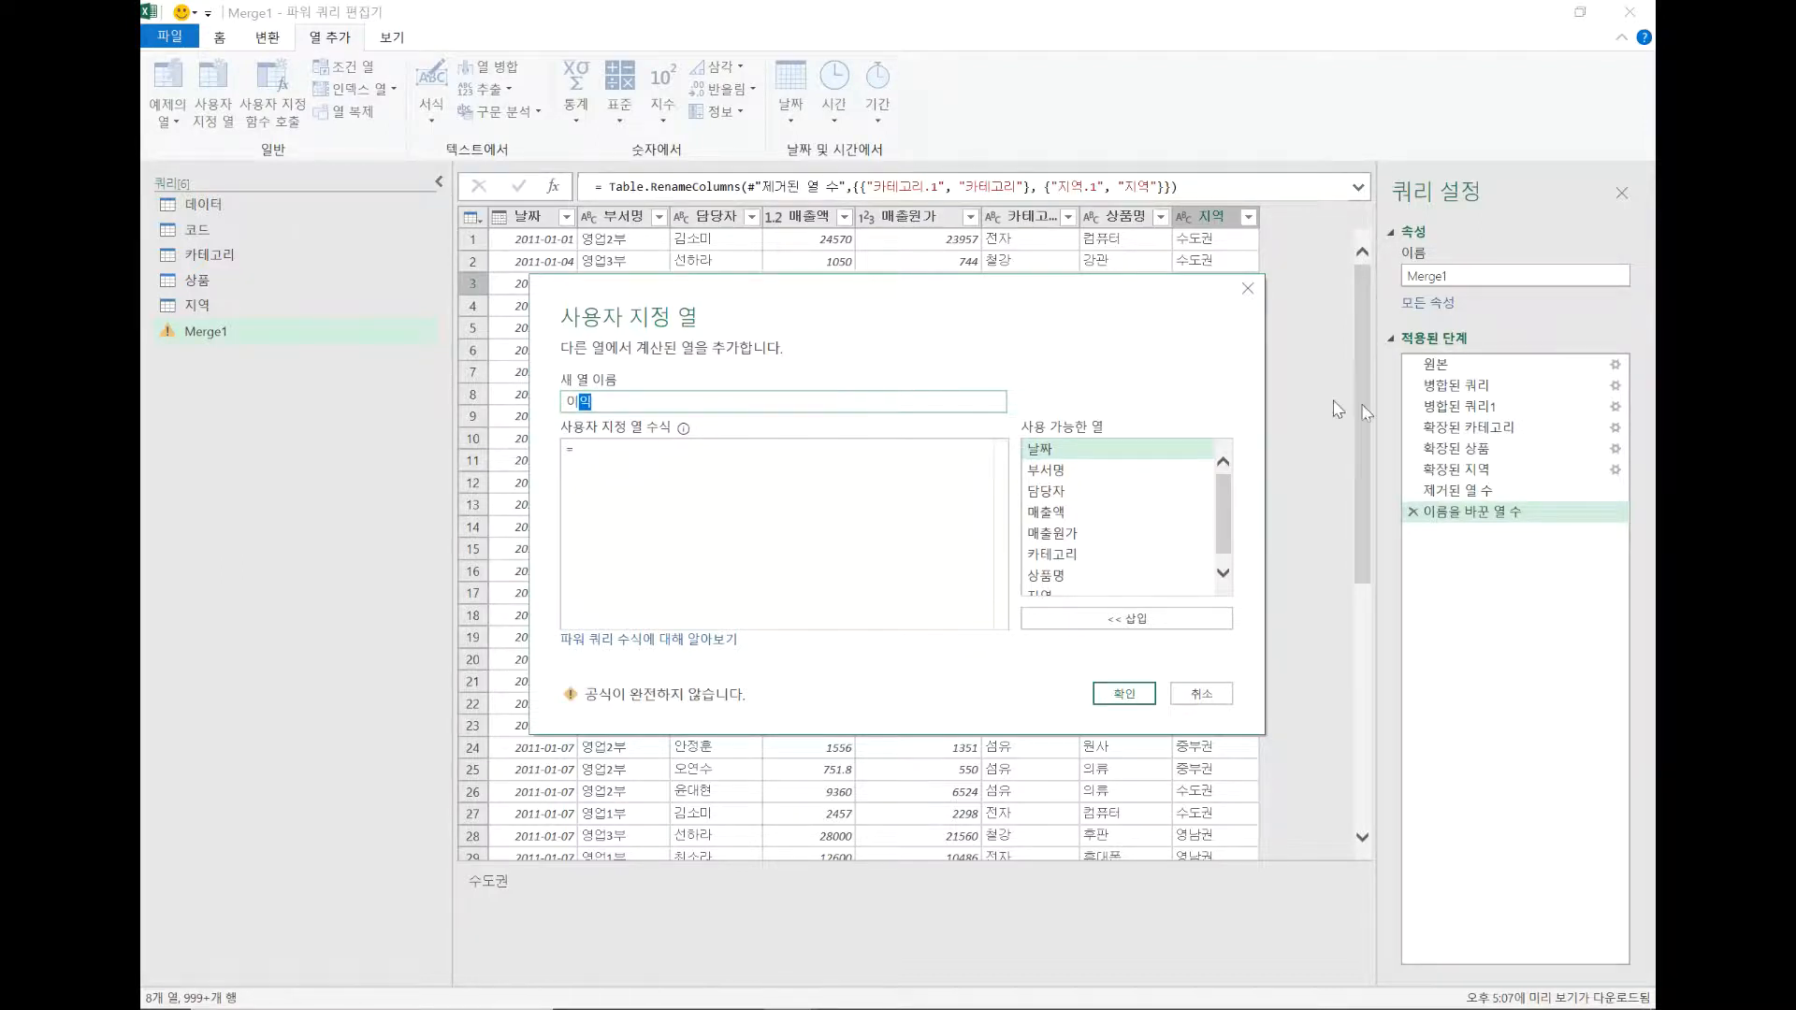
click(758, 472)
scroll(1227, 524, down, 1)
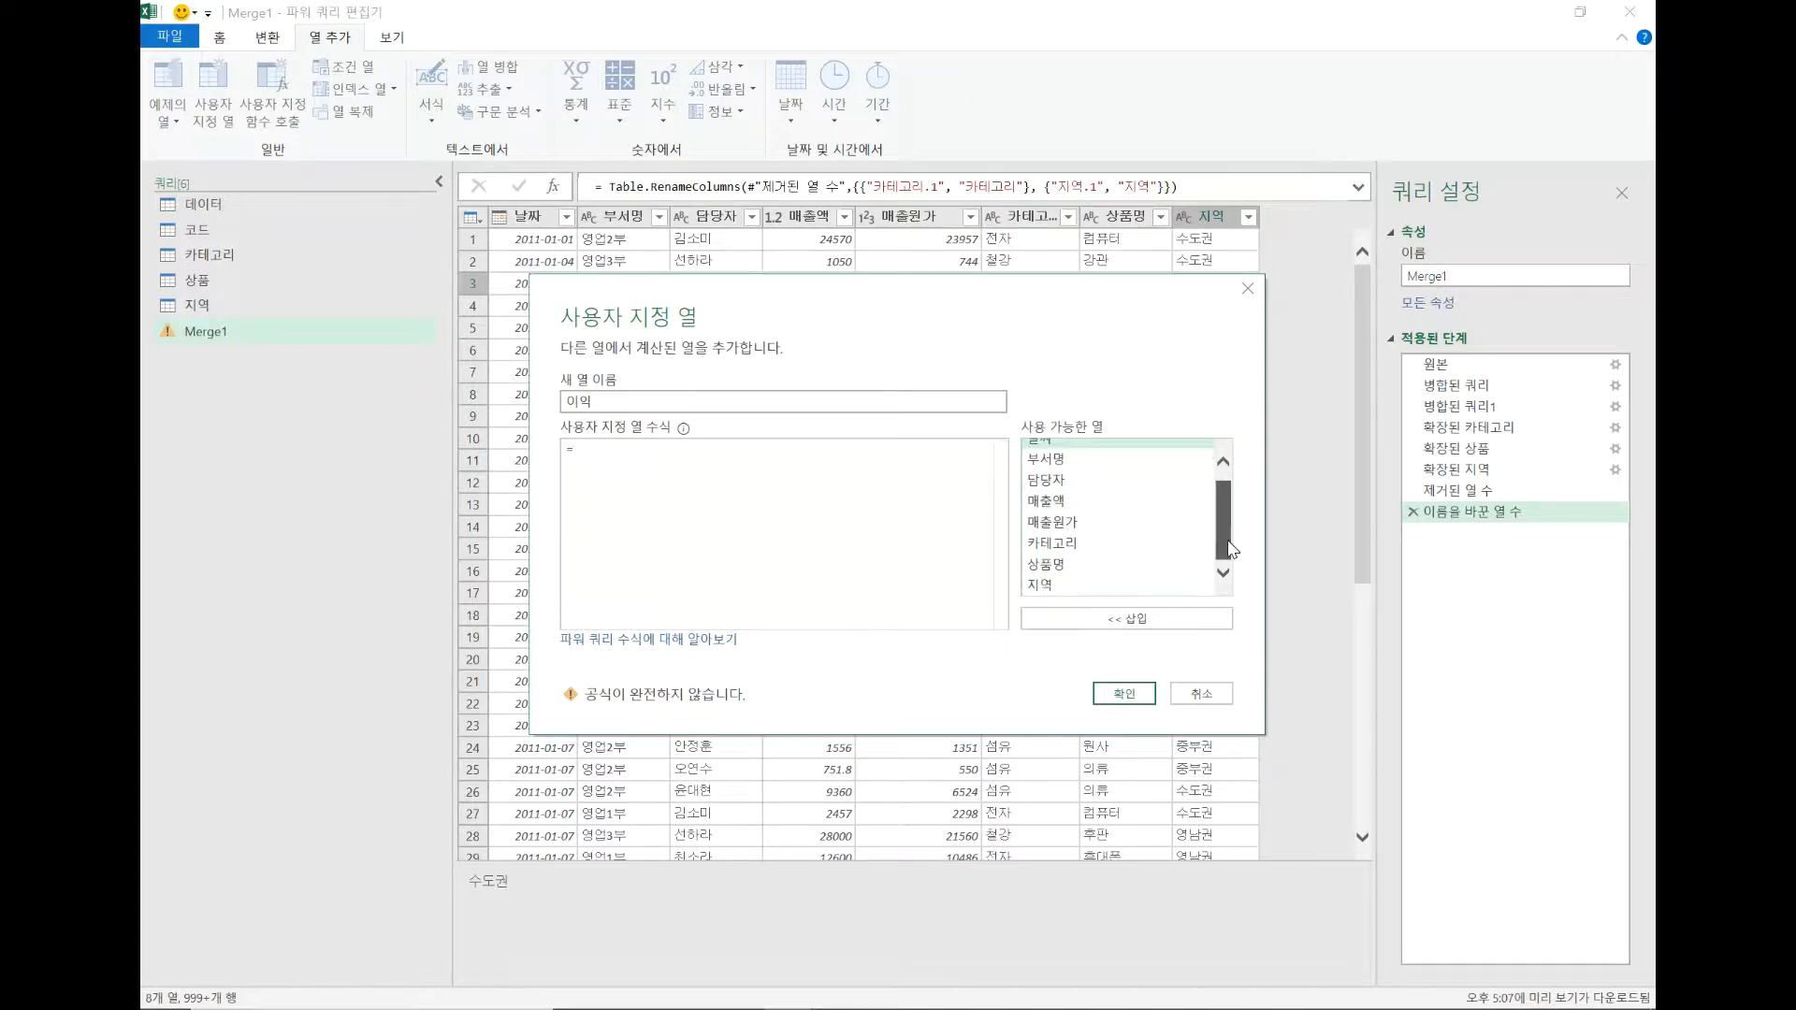
double_click(1071, 512)
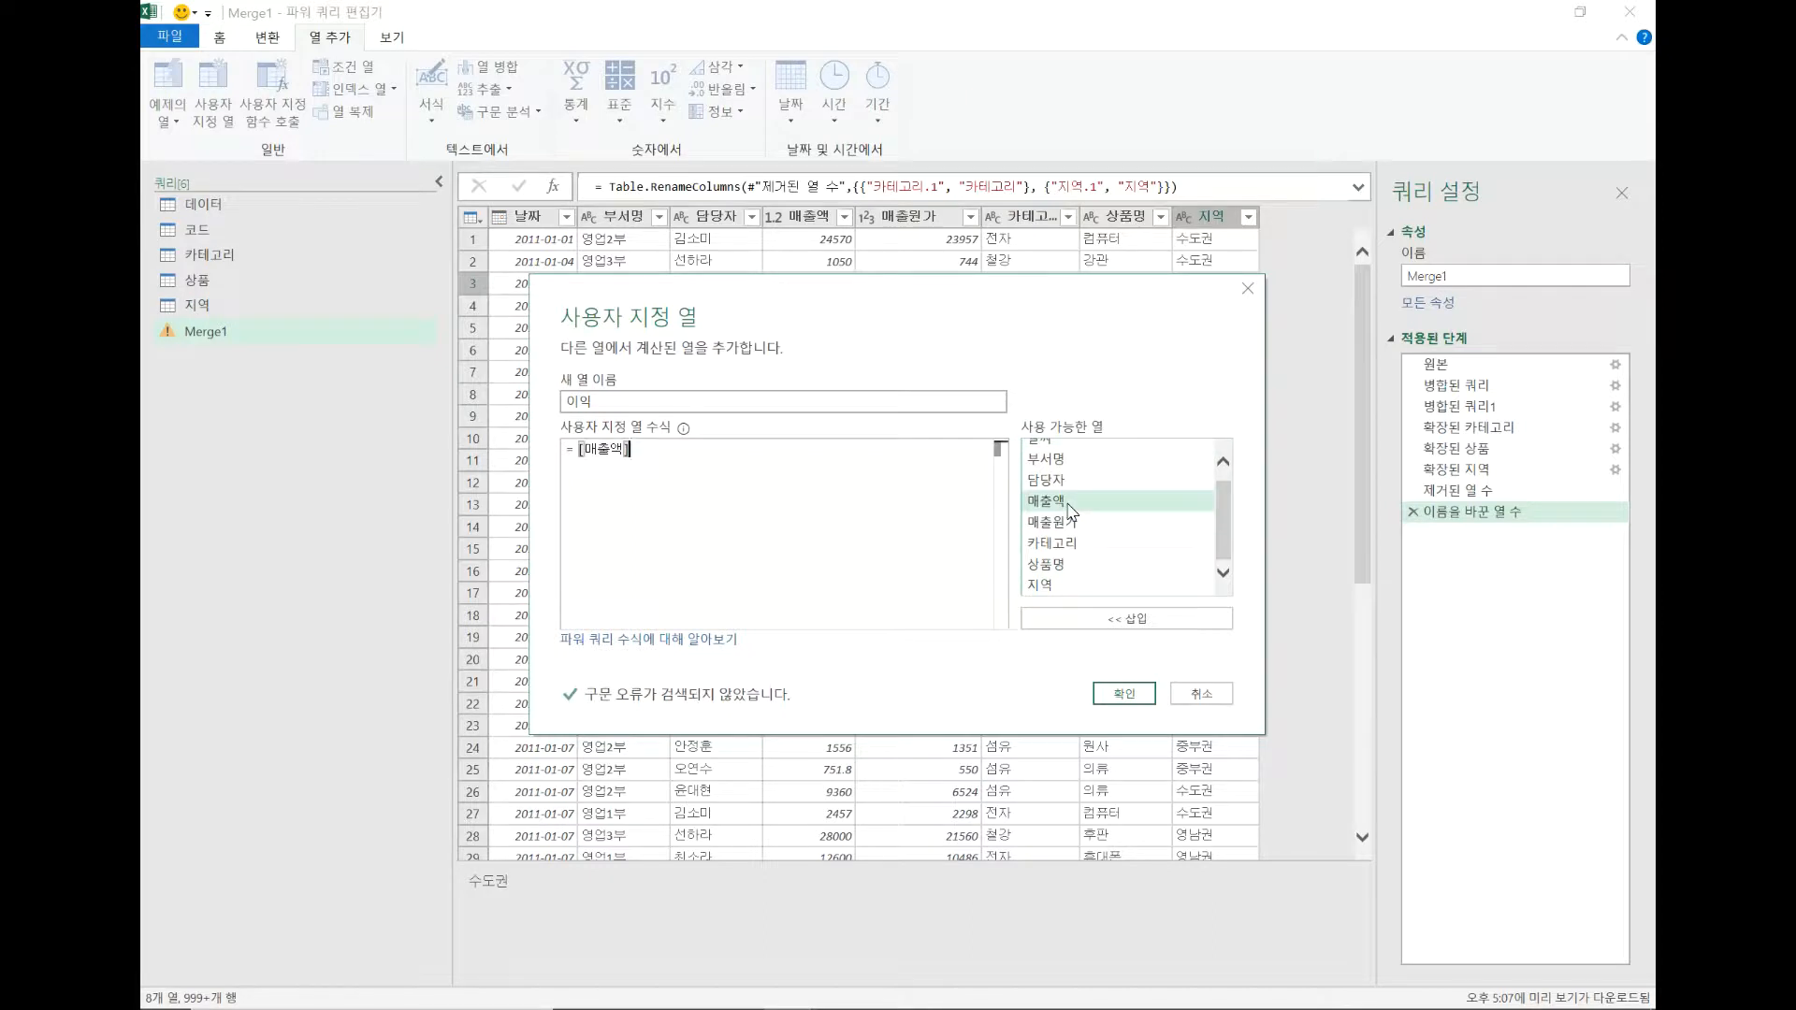
text(-)
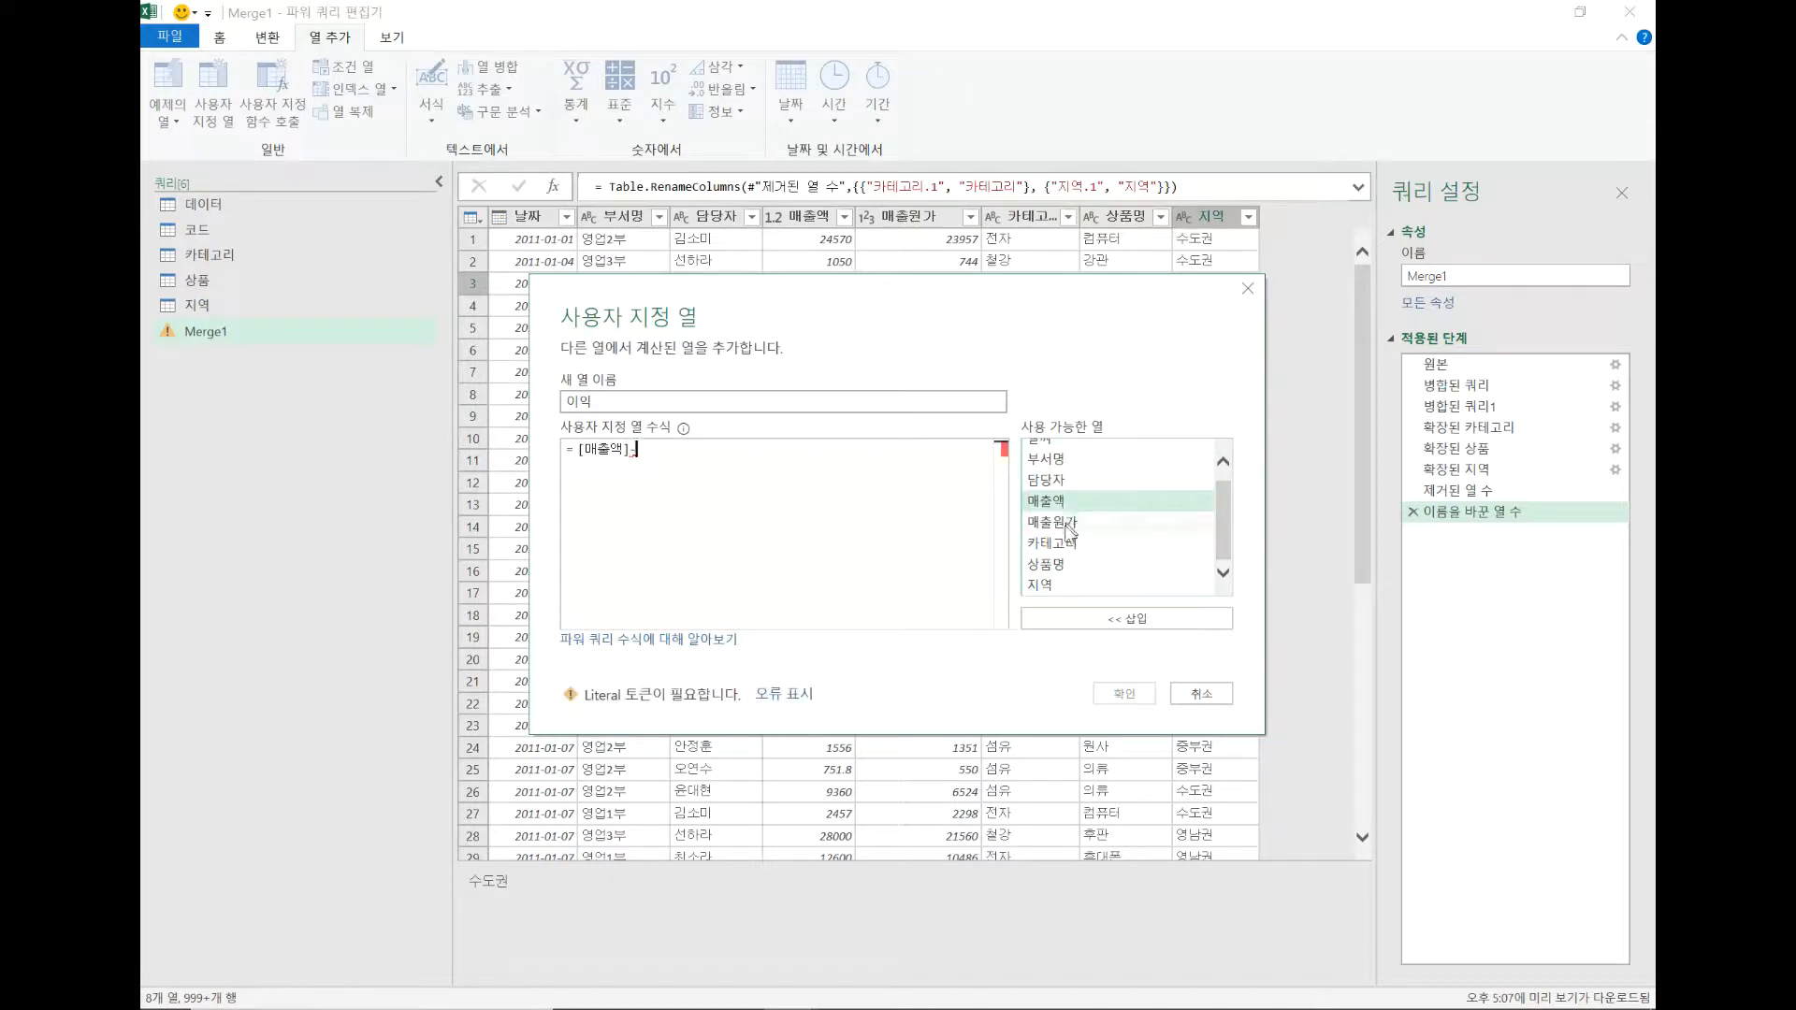
double_click(1067, 526)
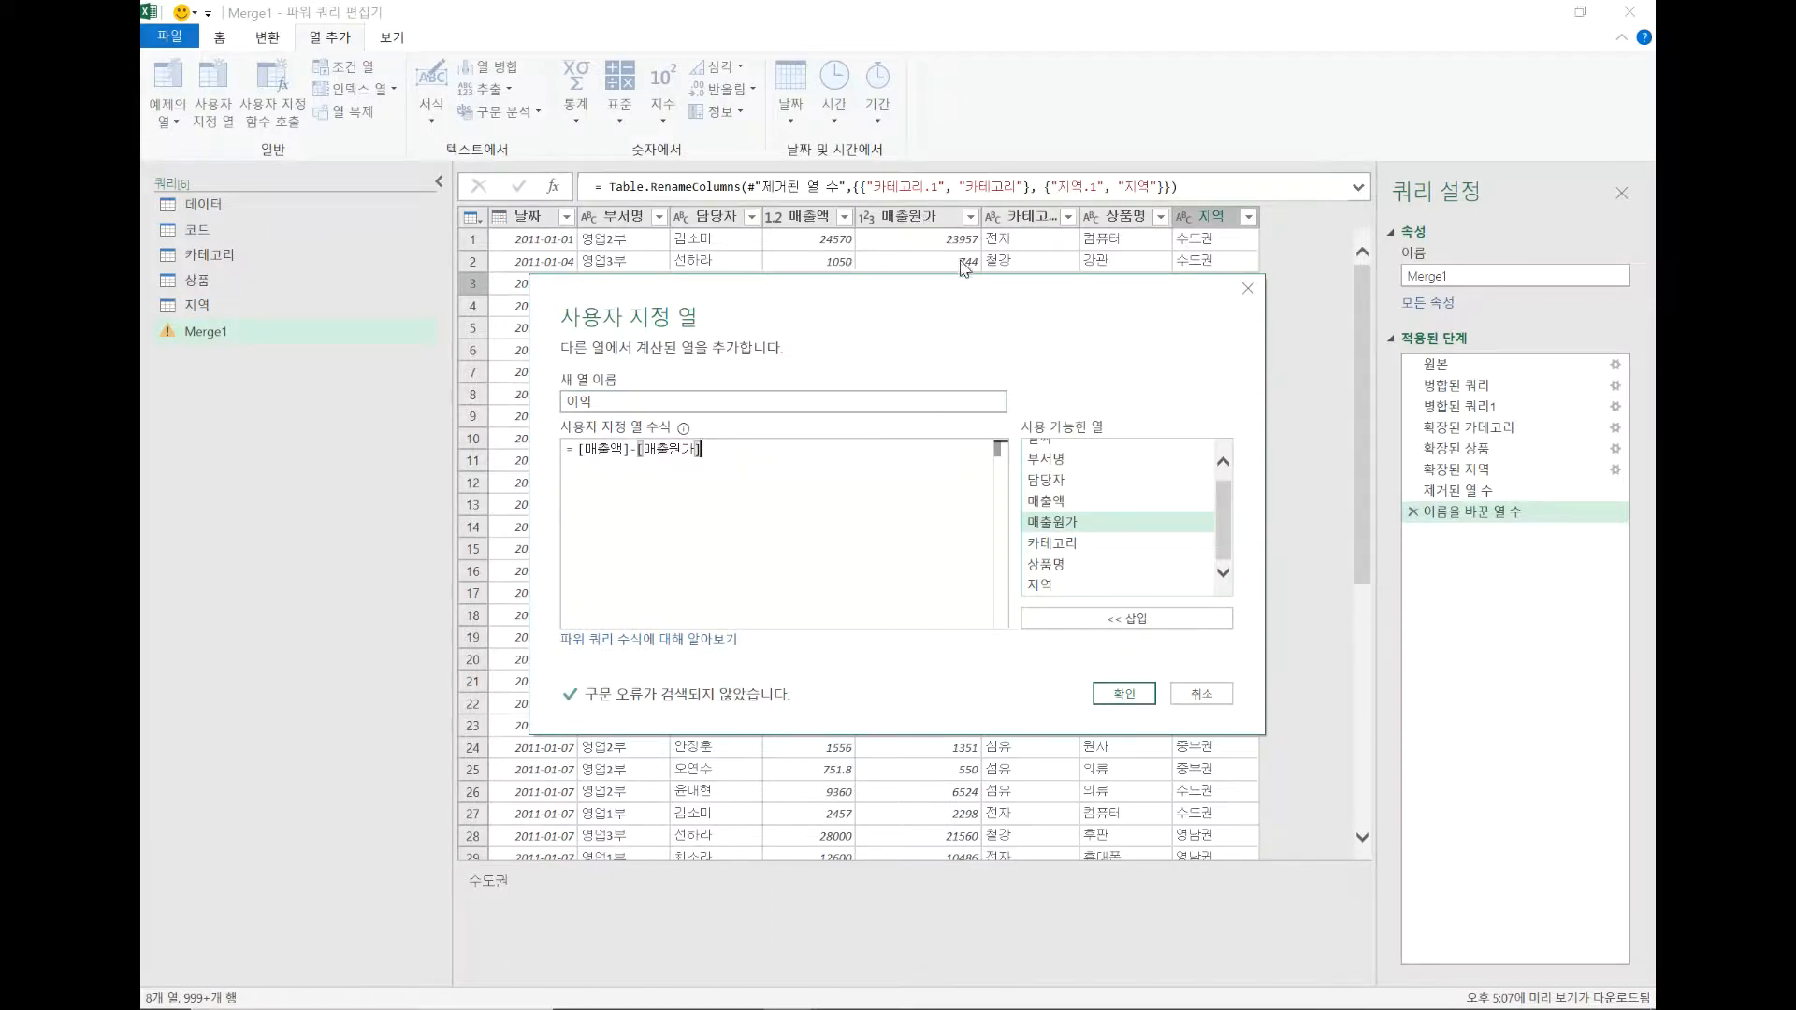
click(1124, 695)
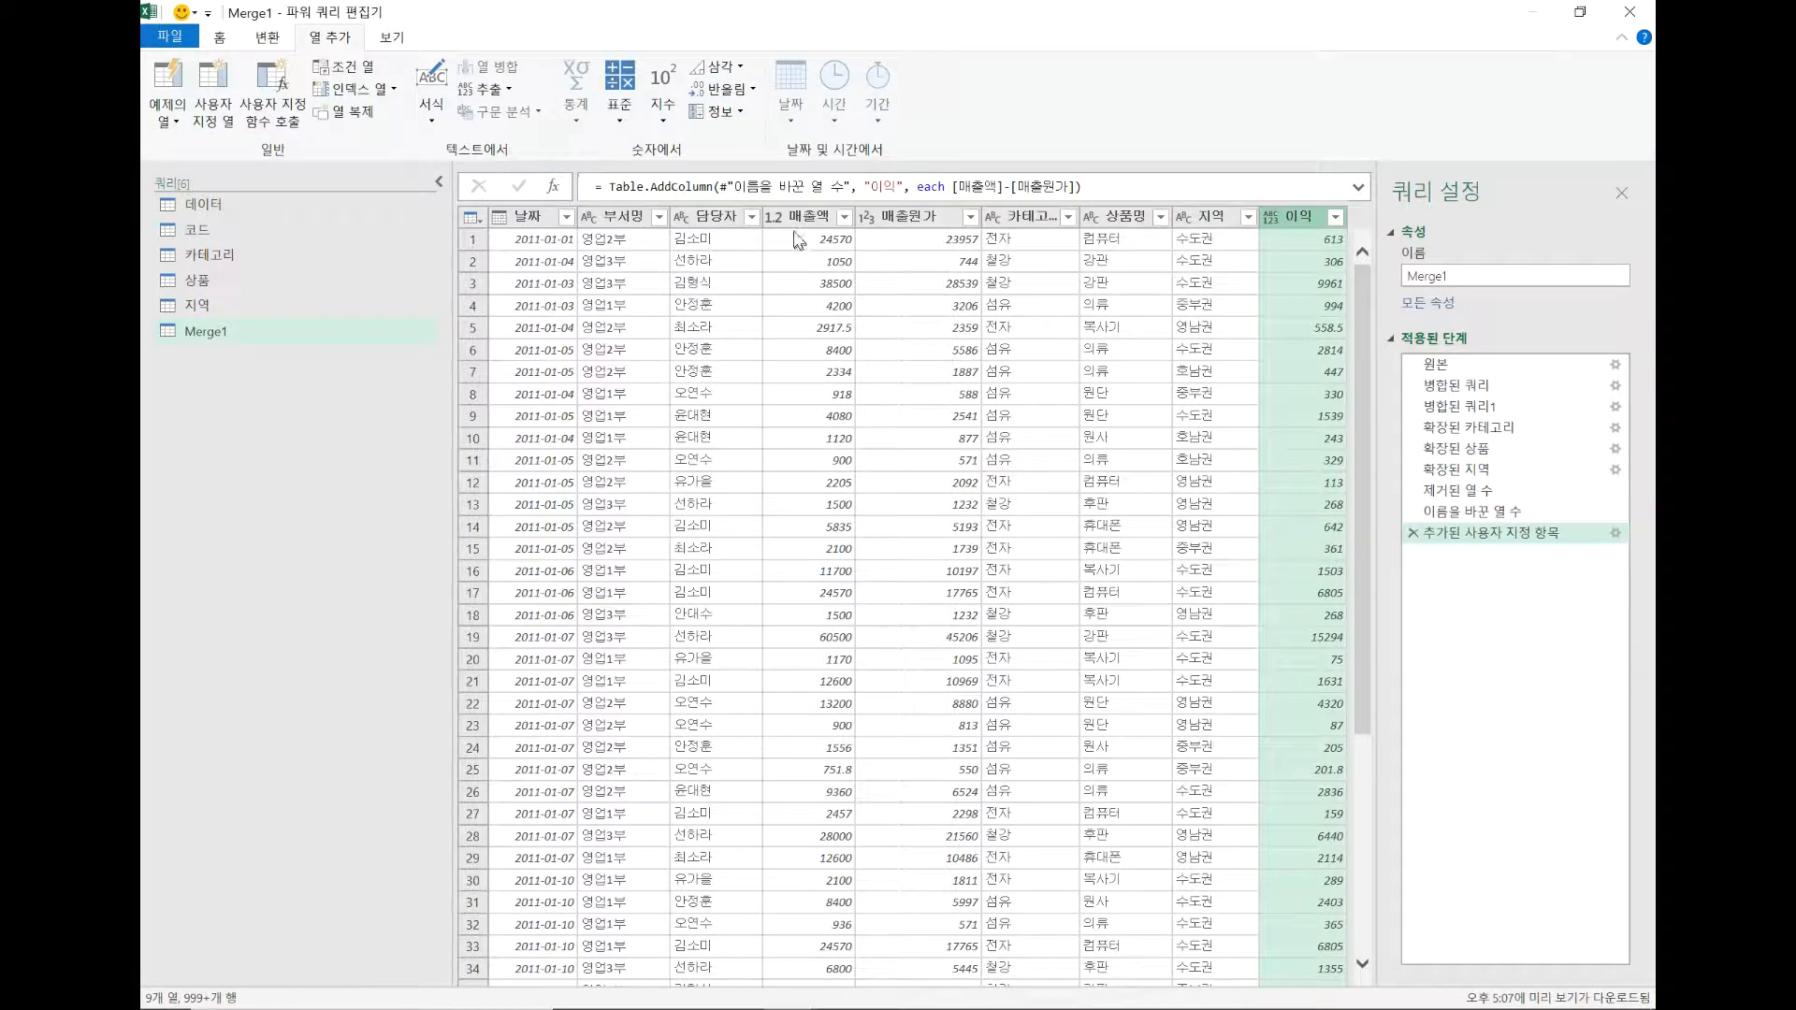
Step: Check the data types of 매출액 and 매출원가, and set the 이익 column's data type to 10진수
click(1274, 219)
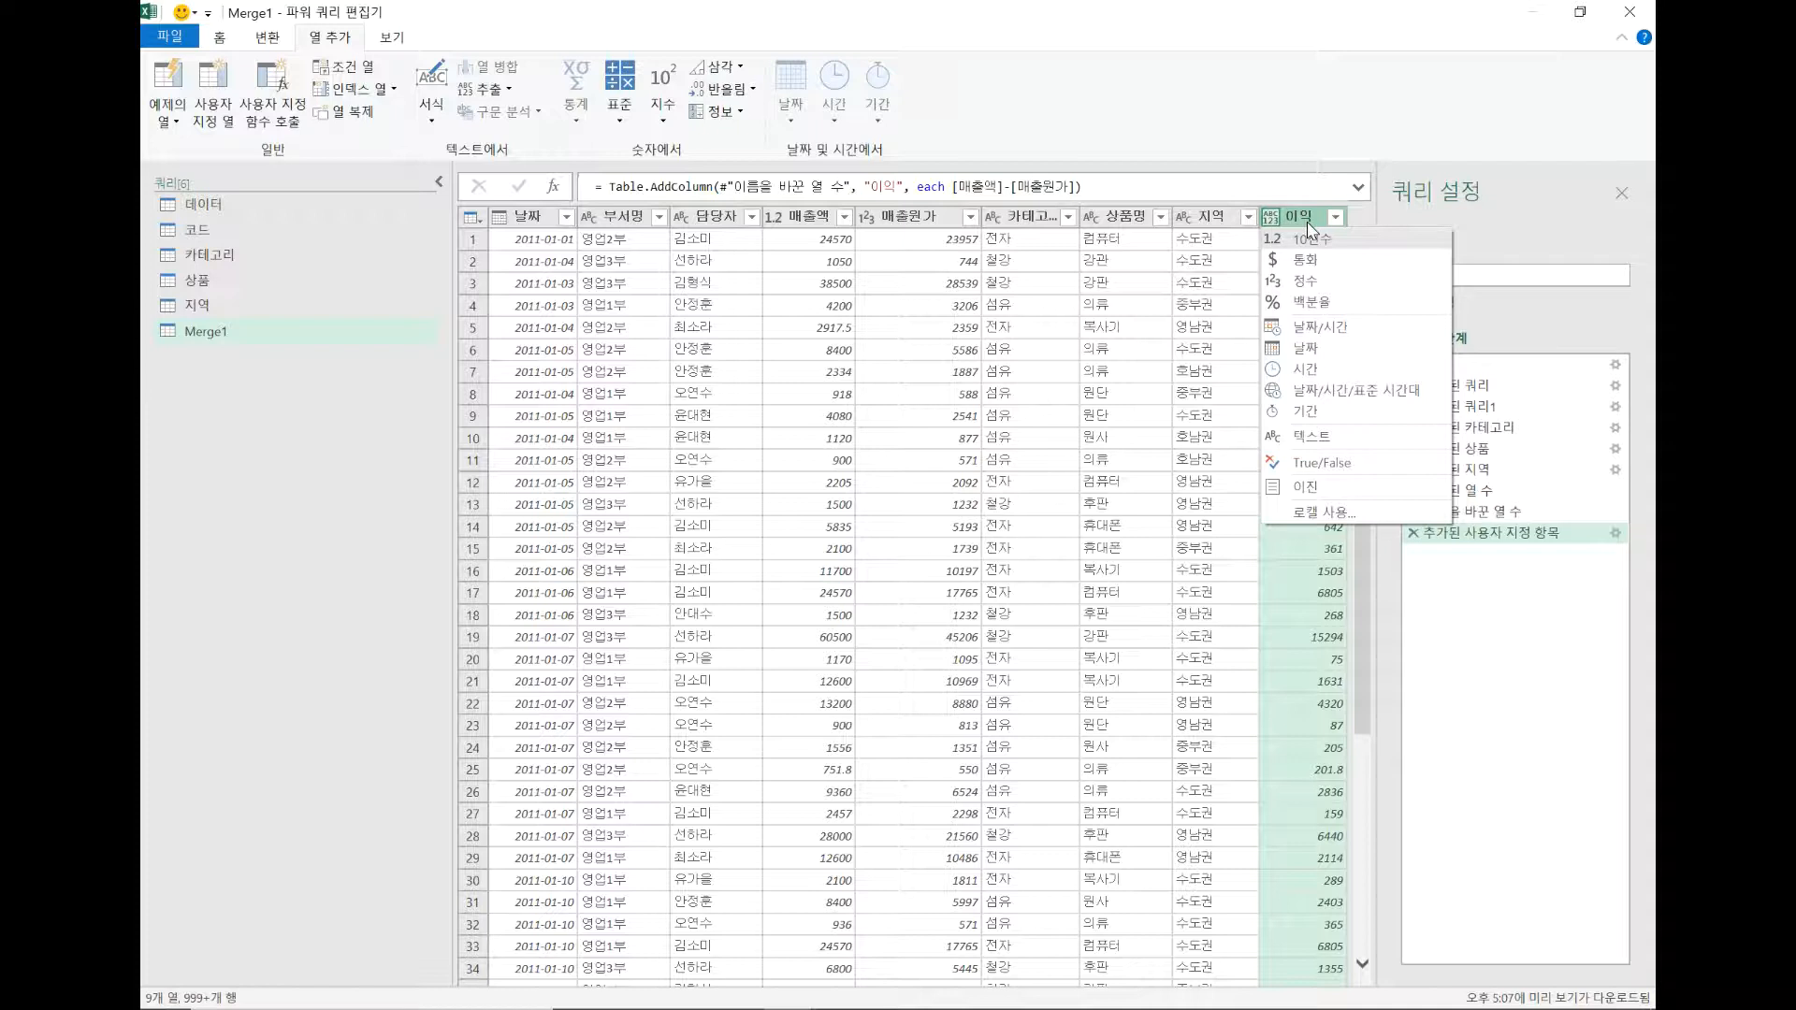
click(1307, 226)
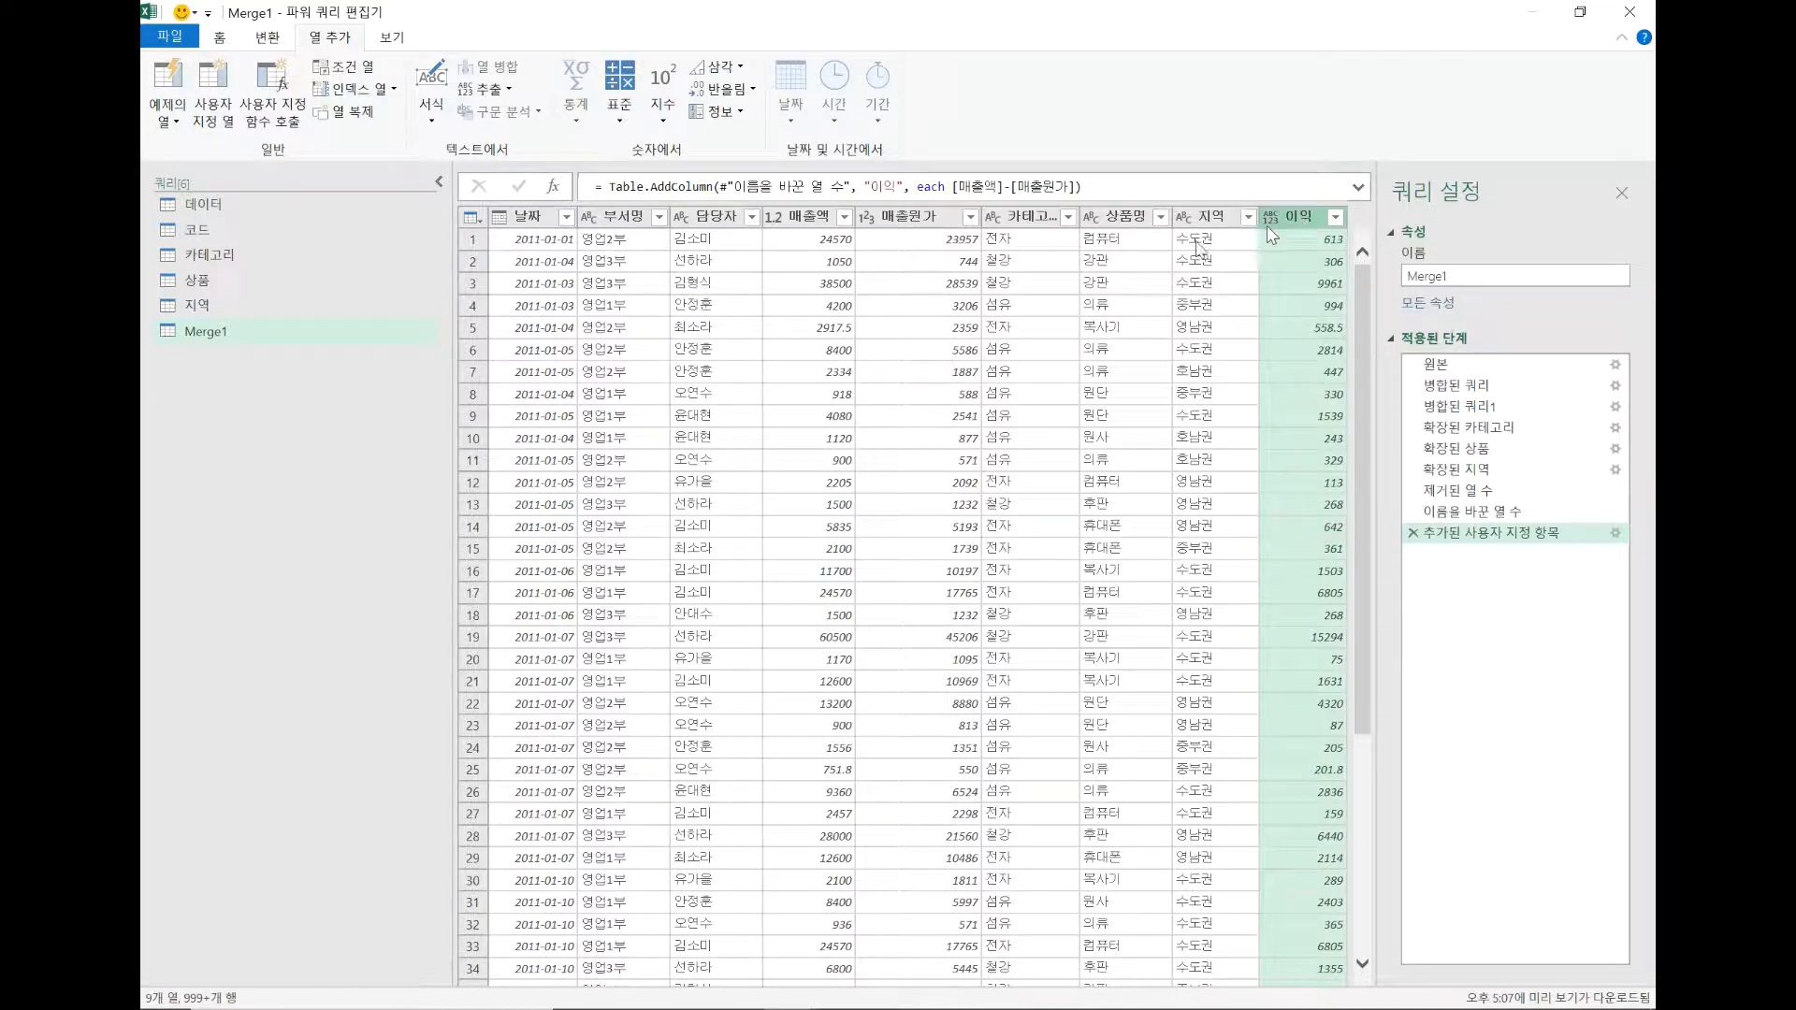
click(775, 219)
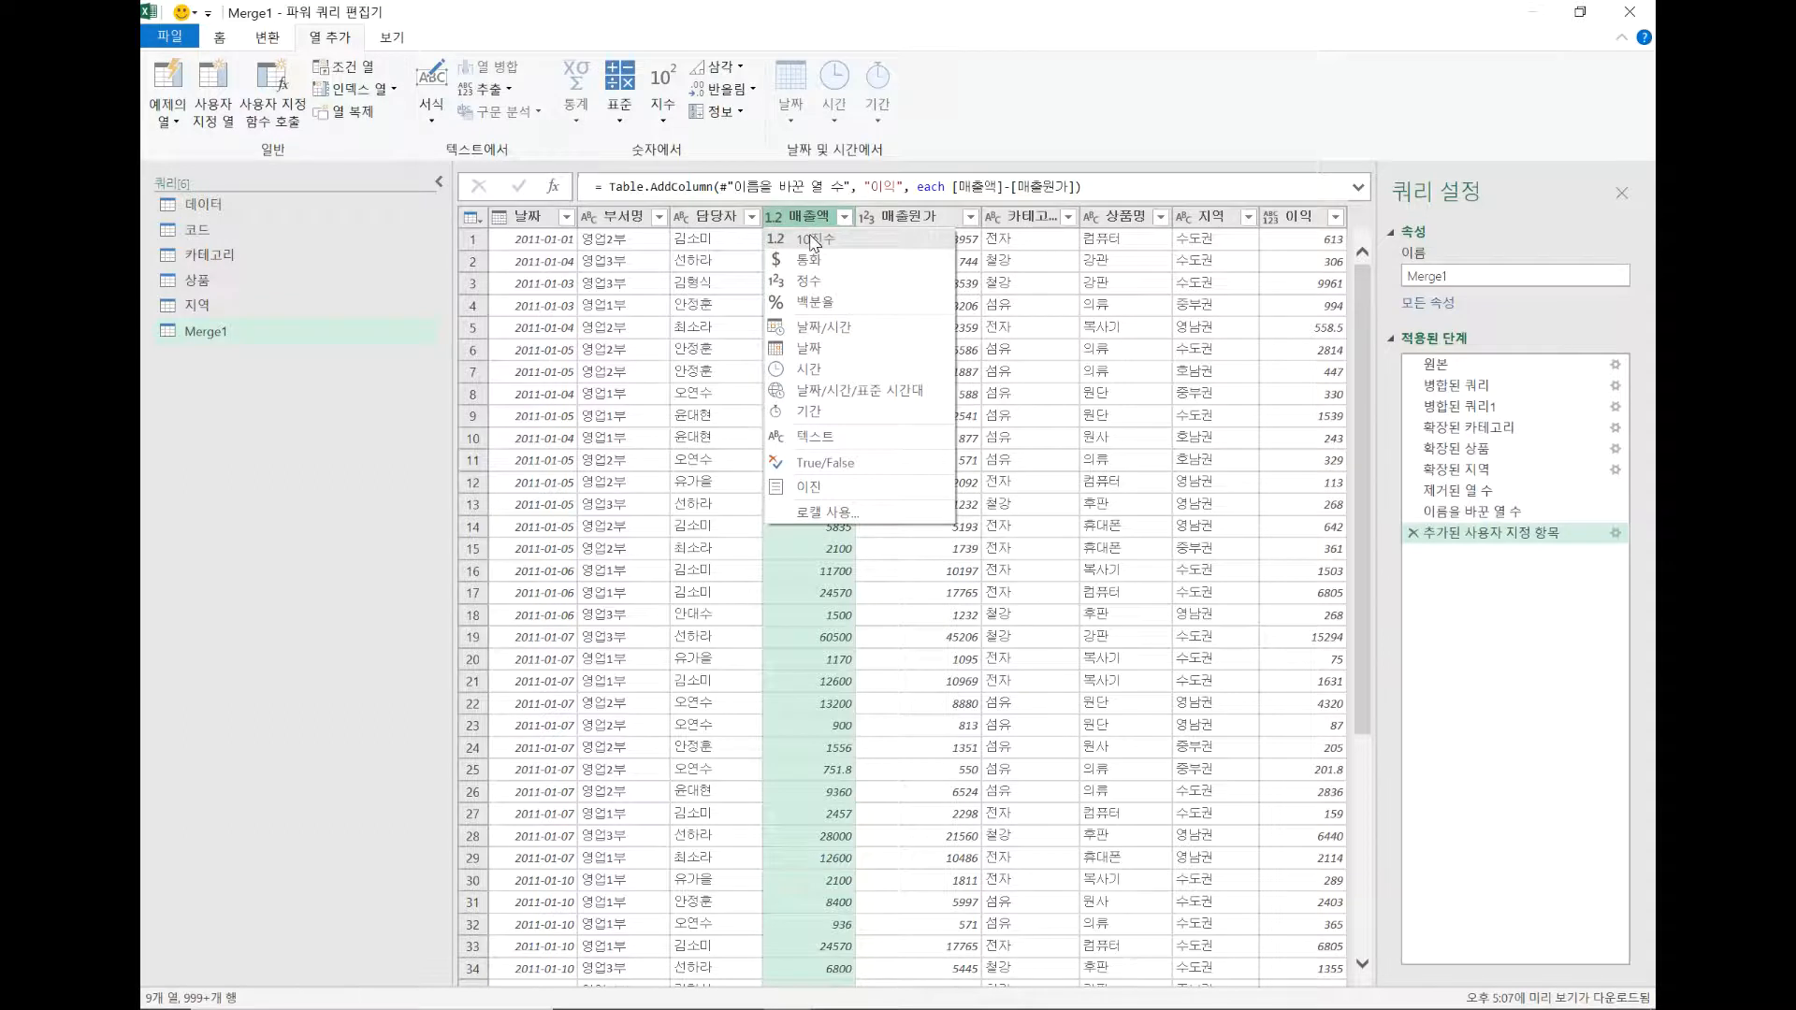
click(917, 217)
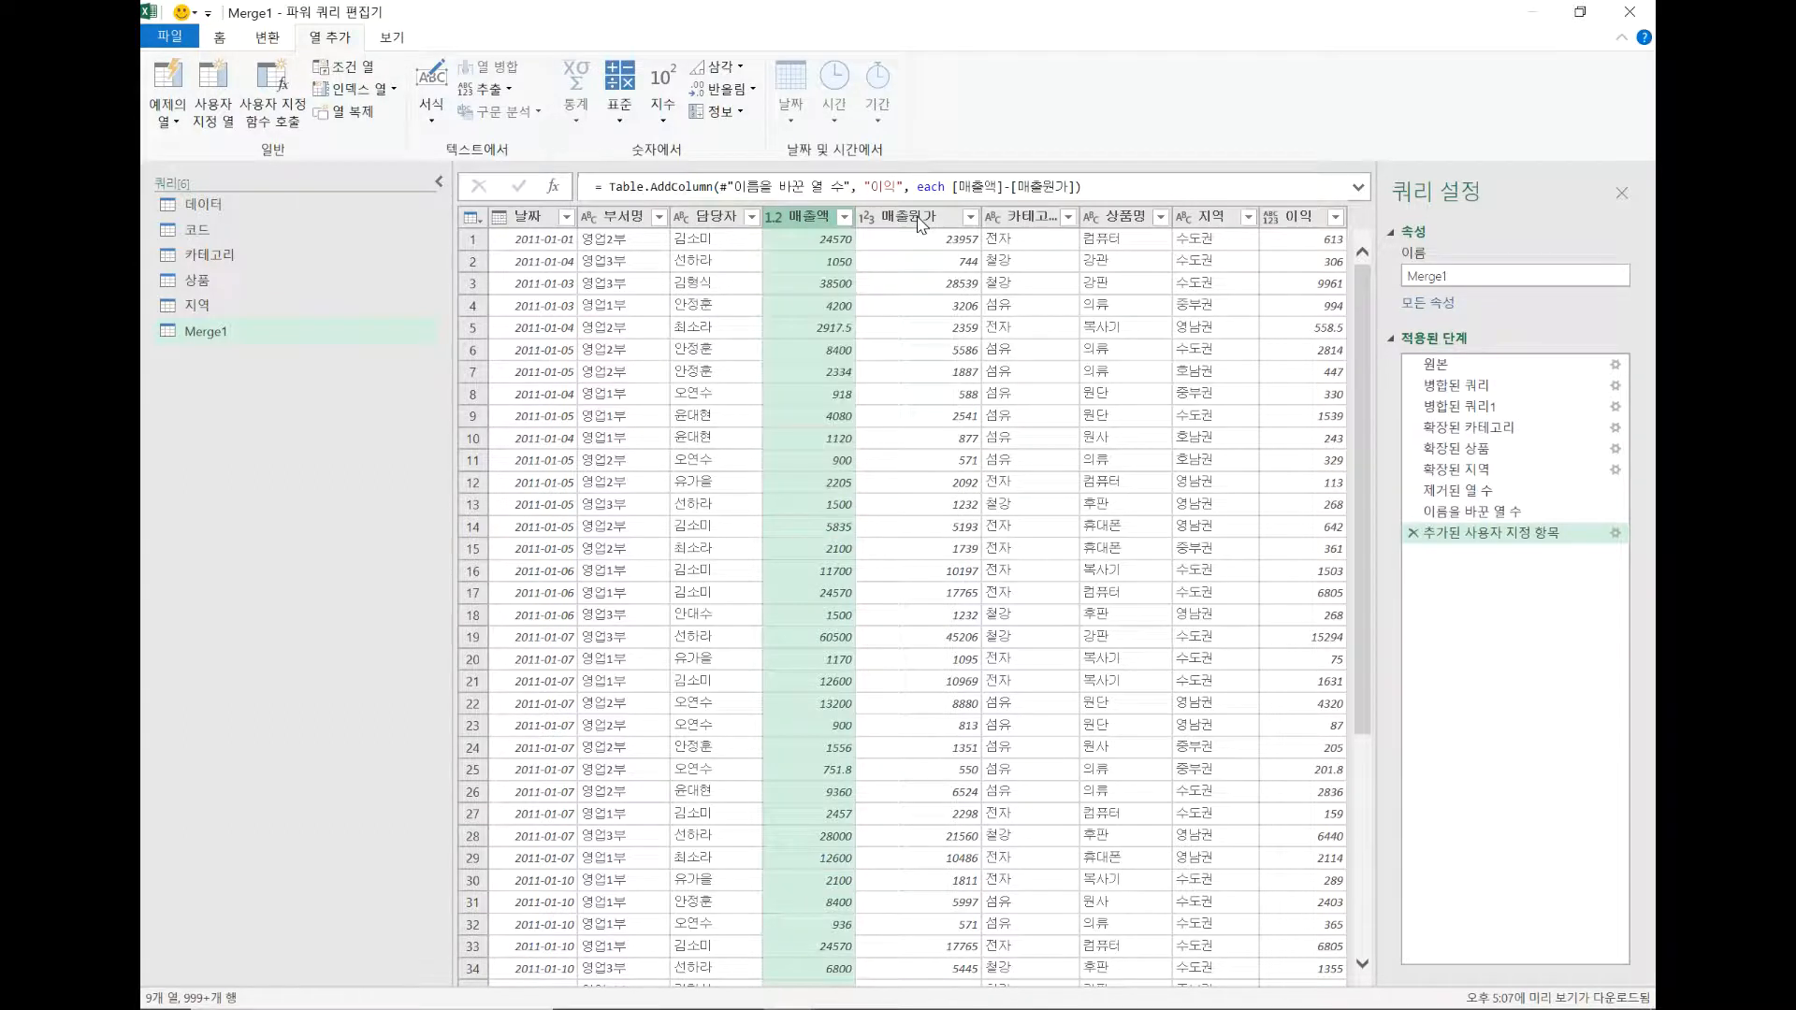
click(868, 221)
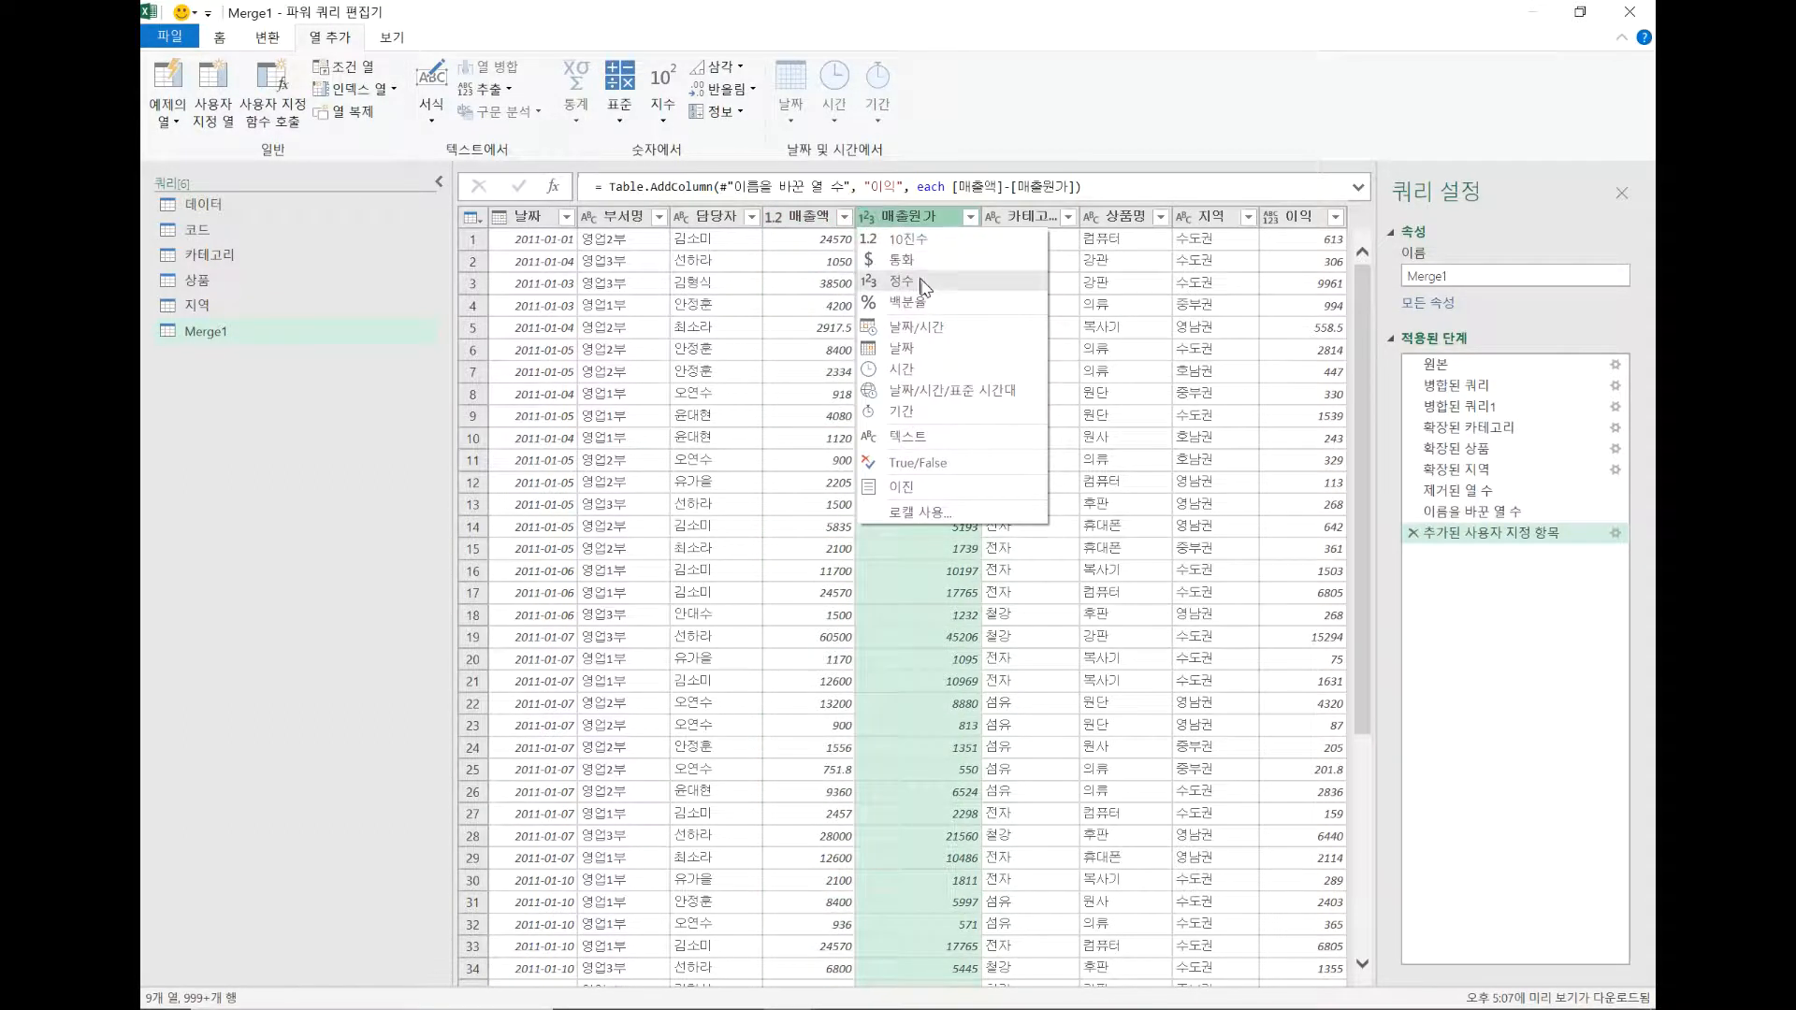
click(806, 284)
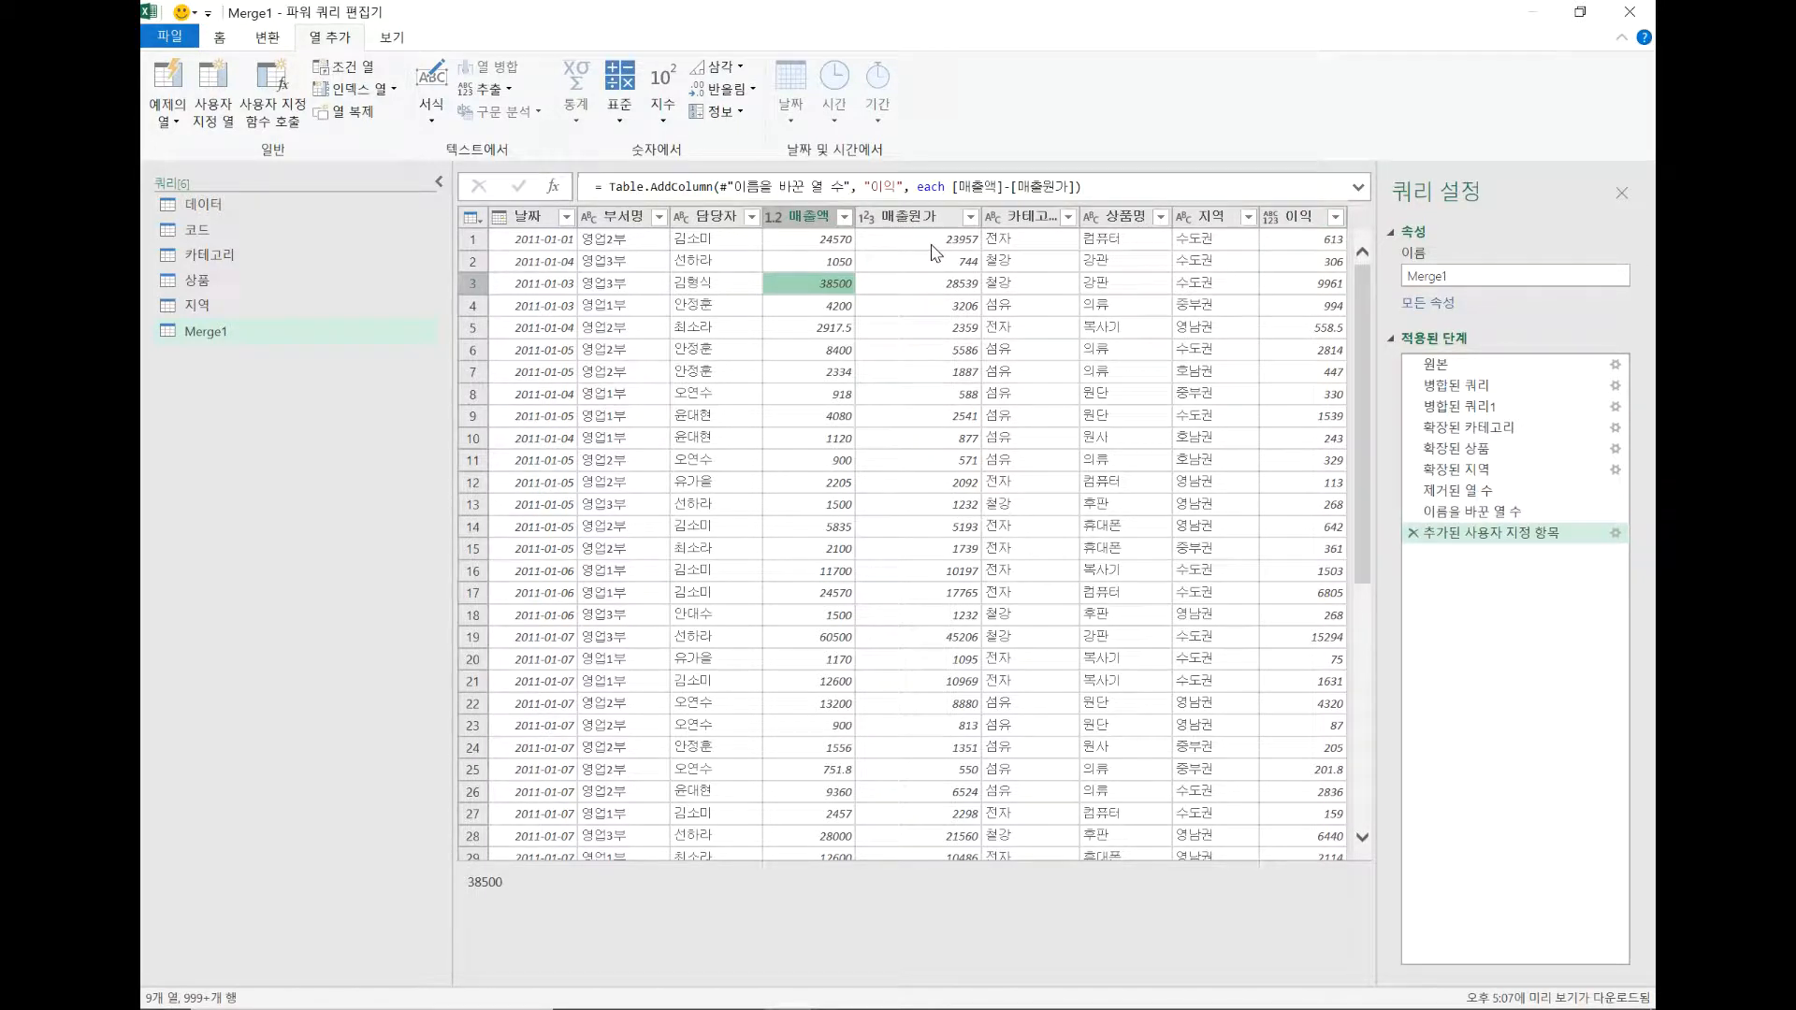
click(1272, 221)
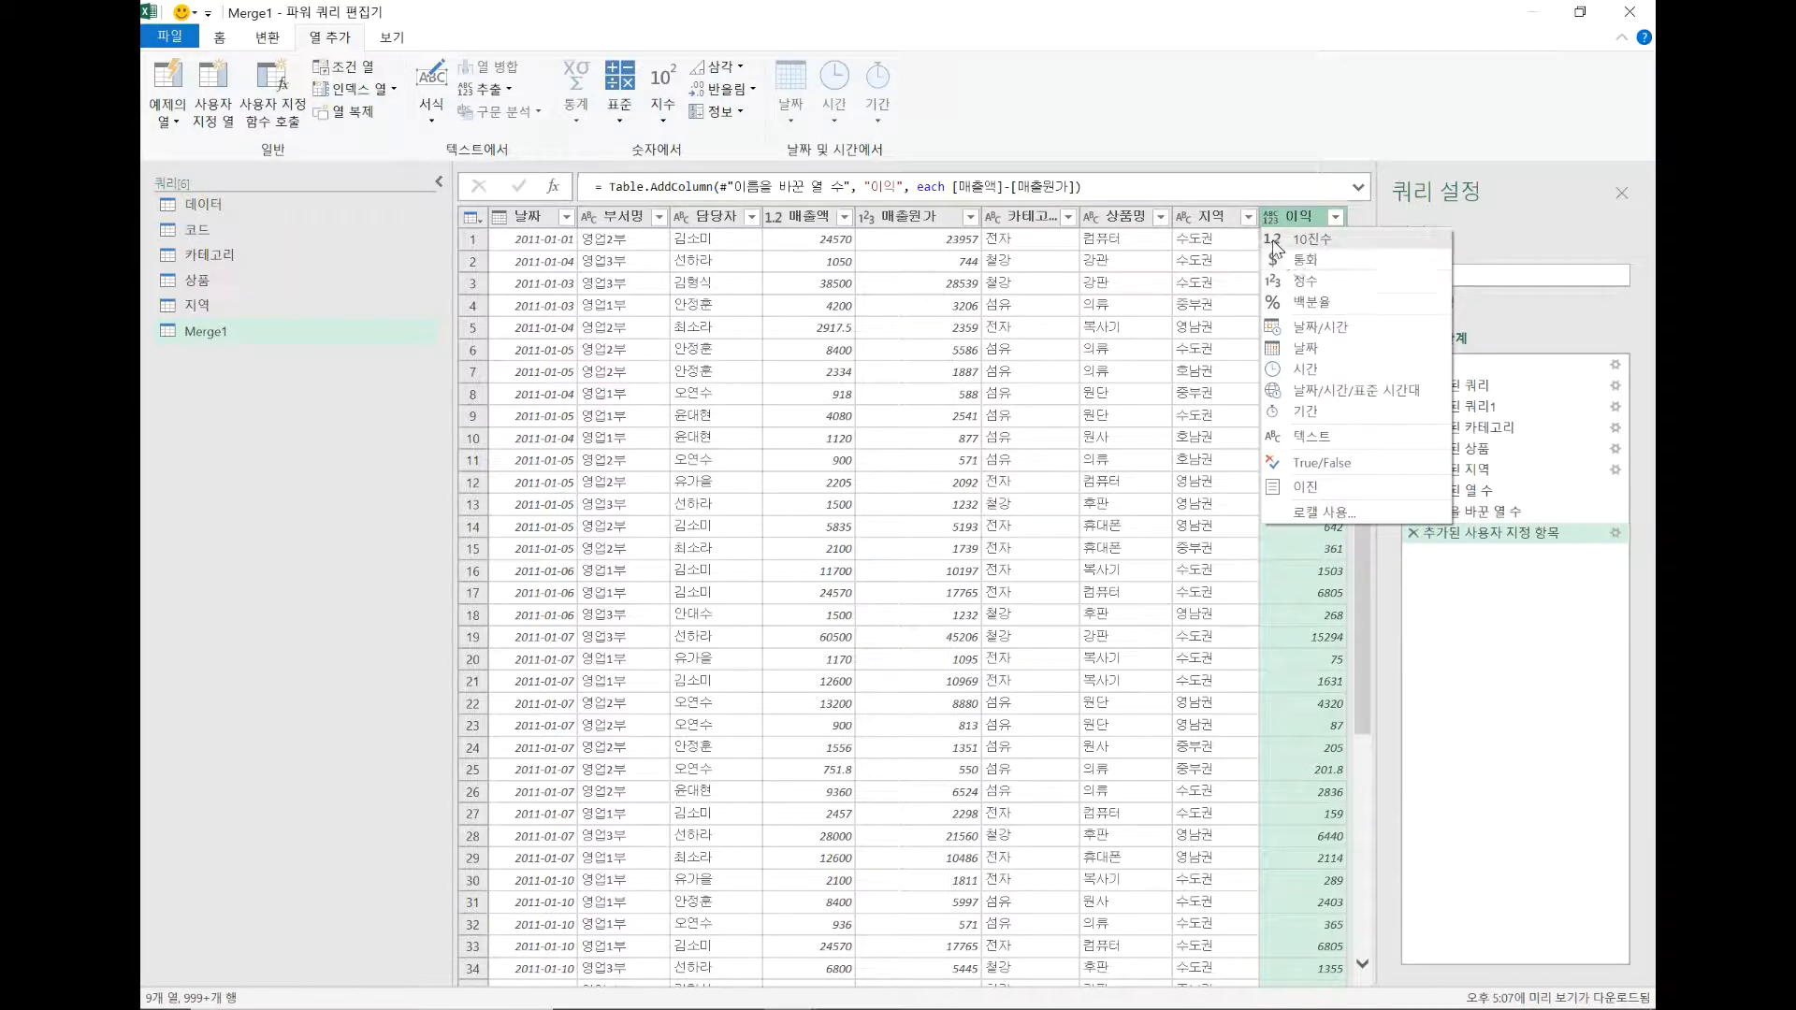
click(1310, 239)
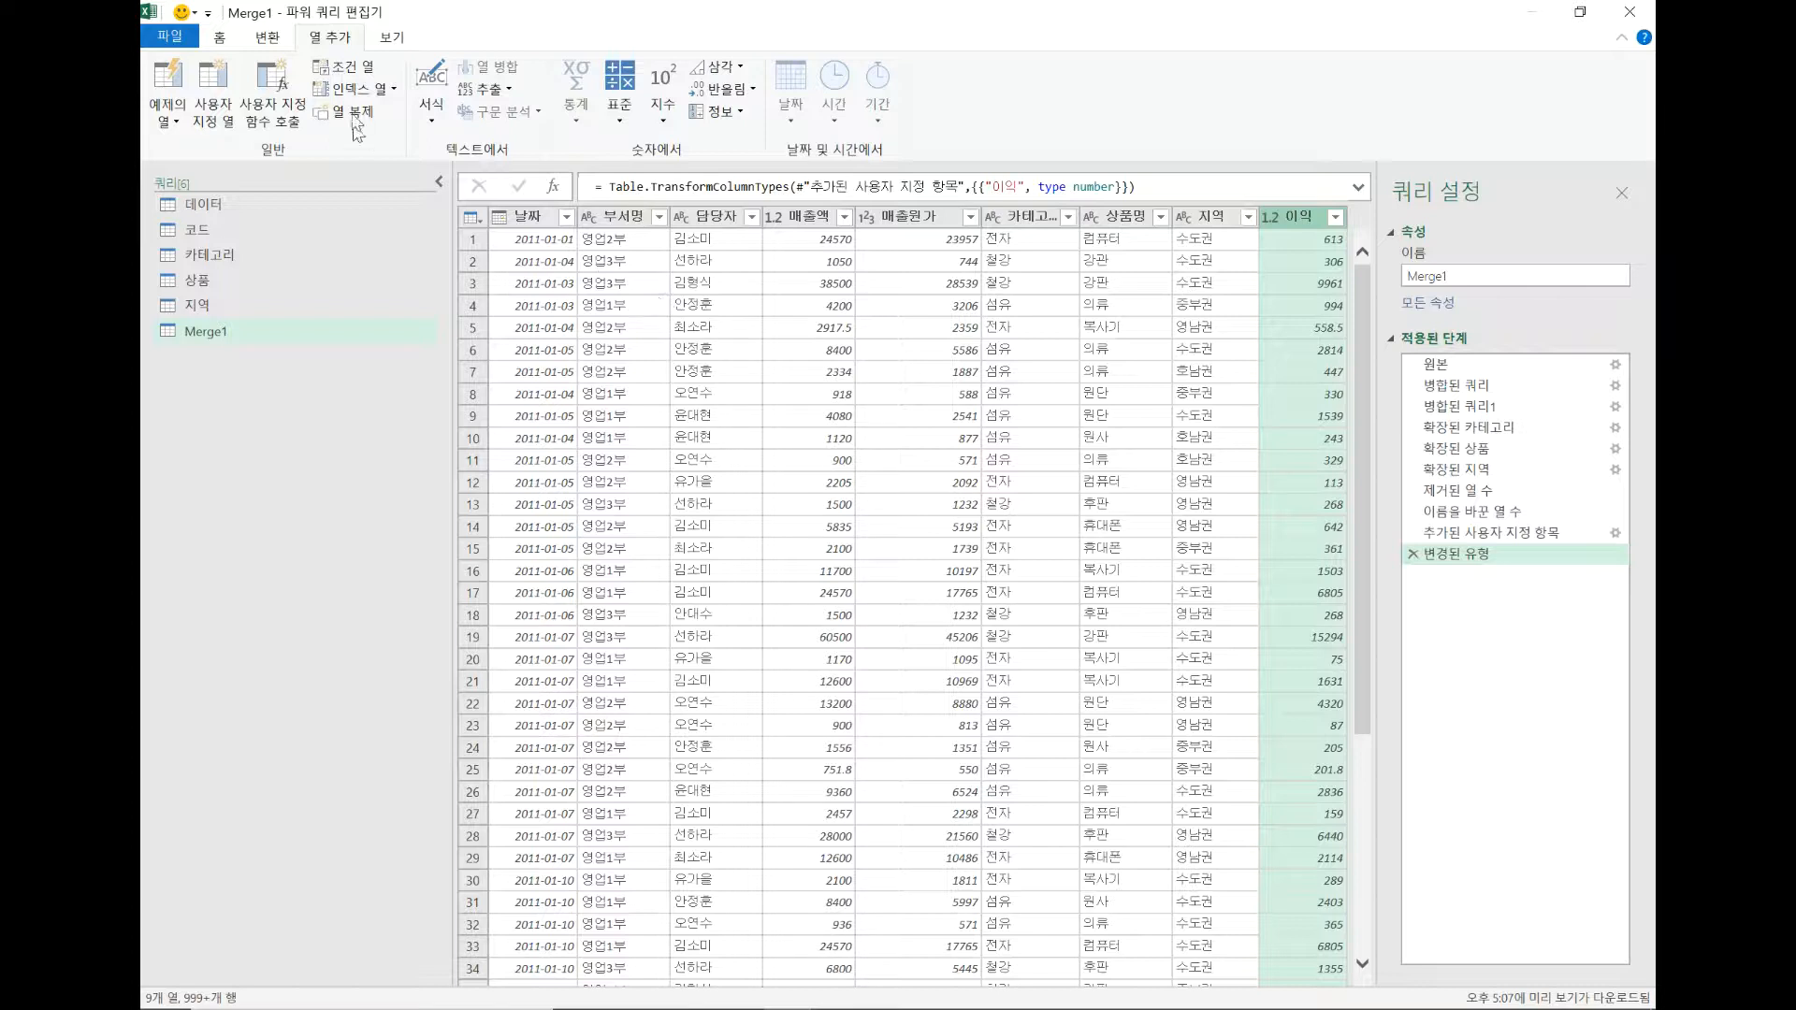
Step: Group the rows by 날짜 with a new column 이익총합 using 합계 of 이익, and widen that column
click(222, 39)
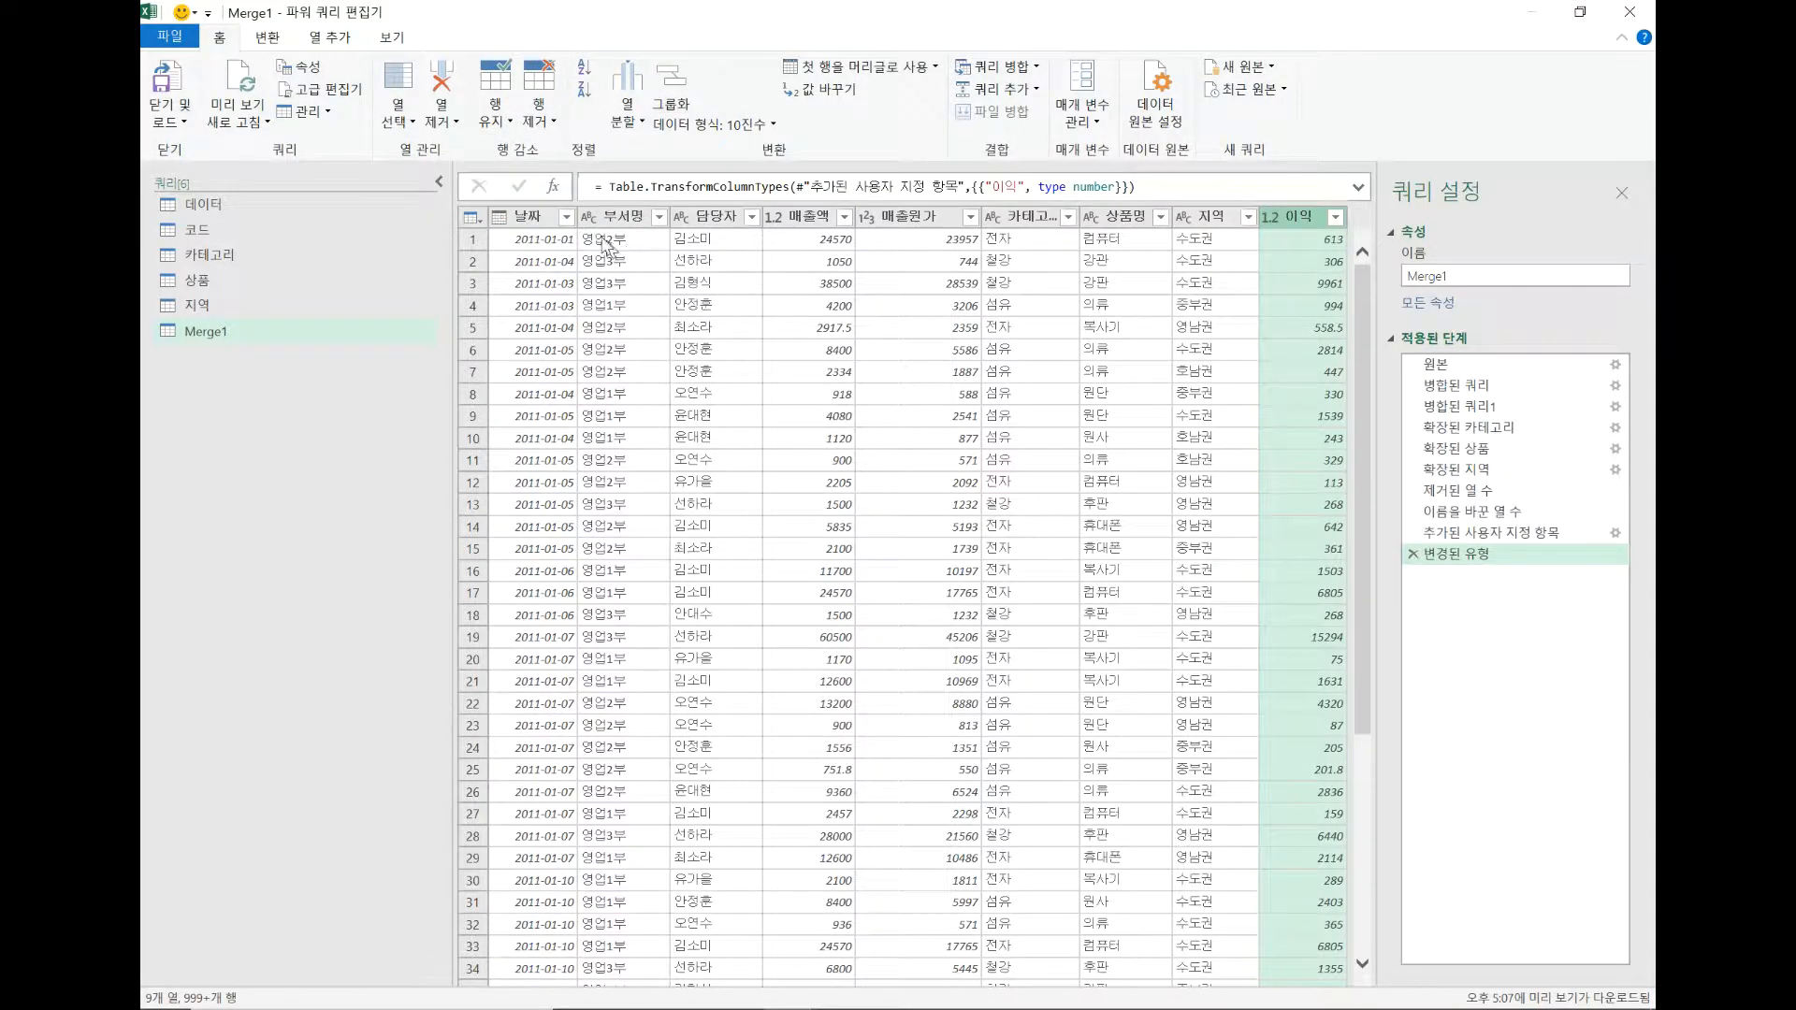
click(537, 219)
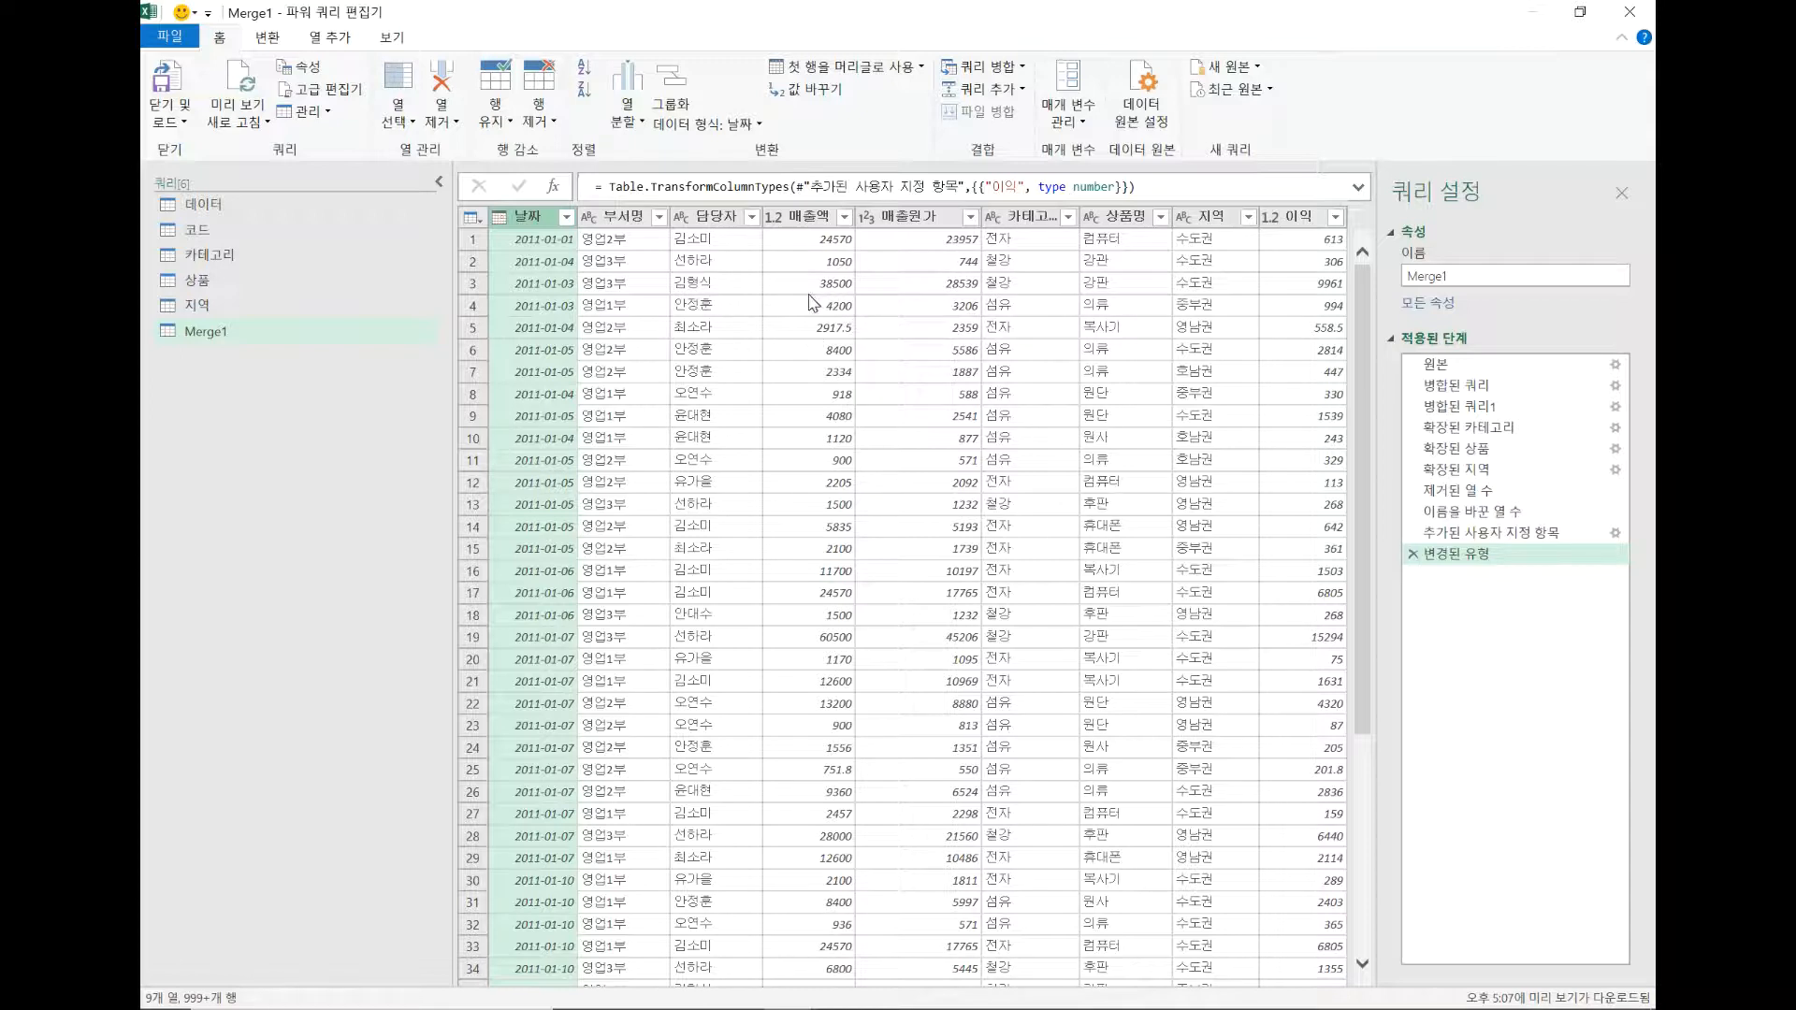
click(670, 89)
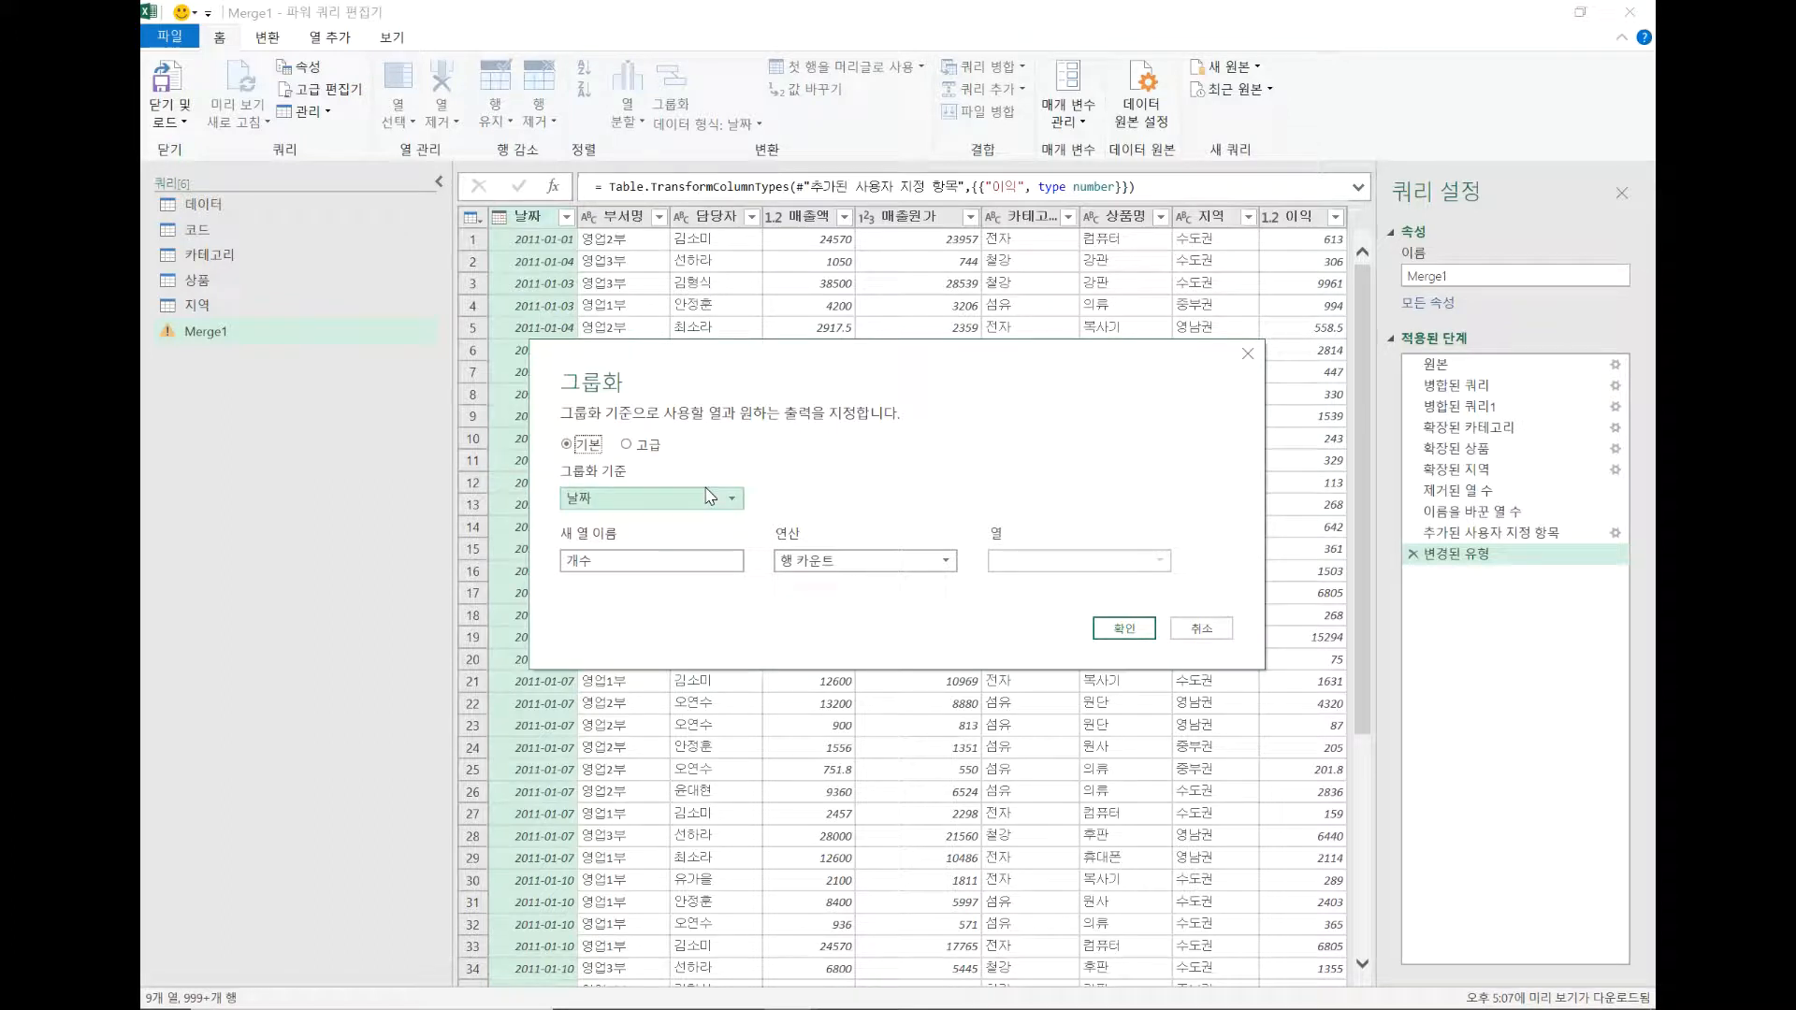
click(563, 561)
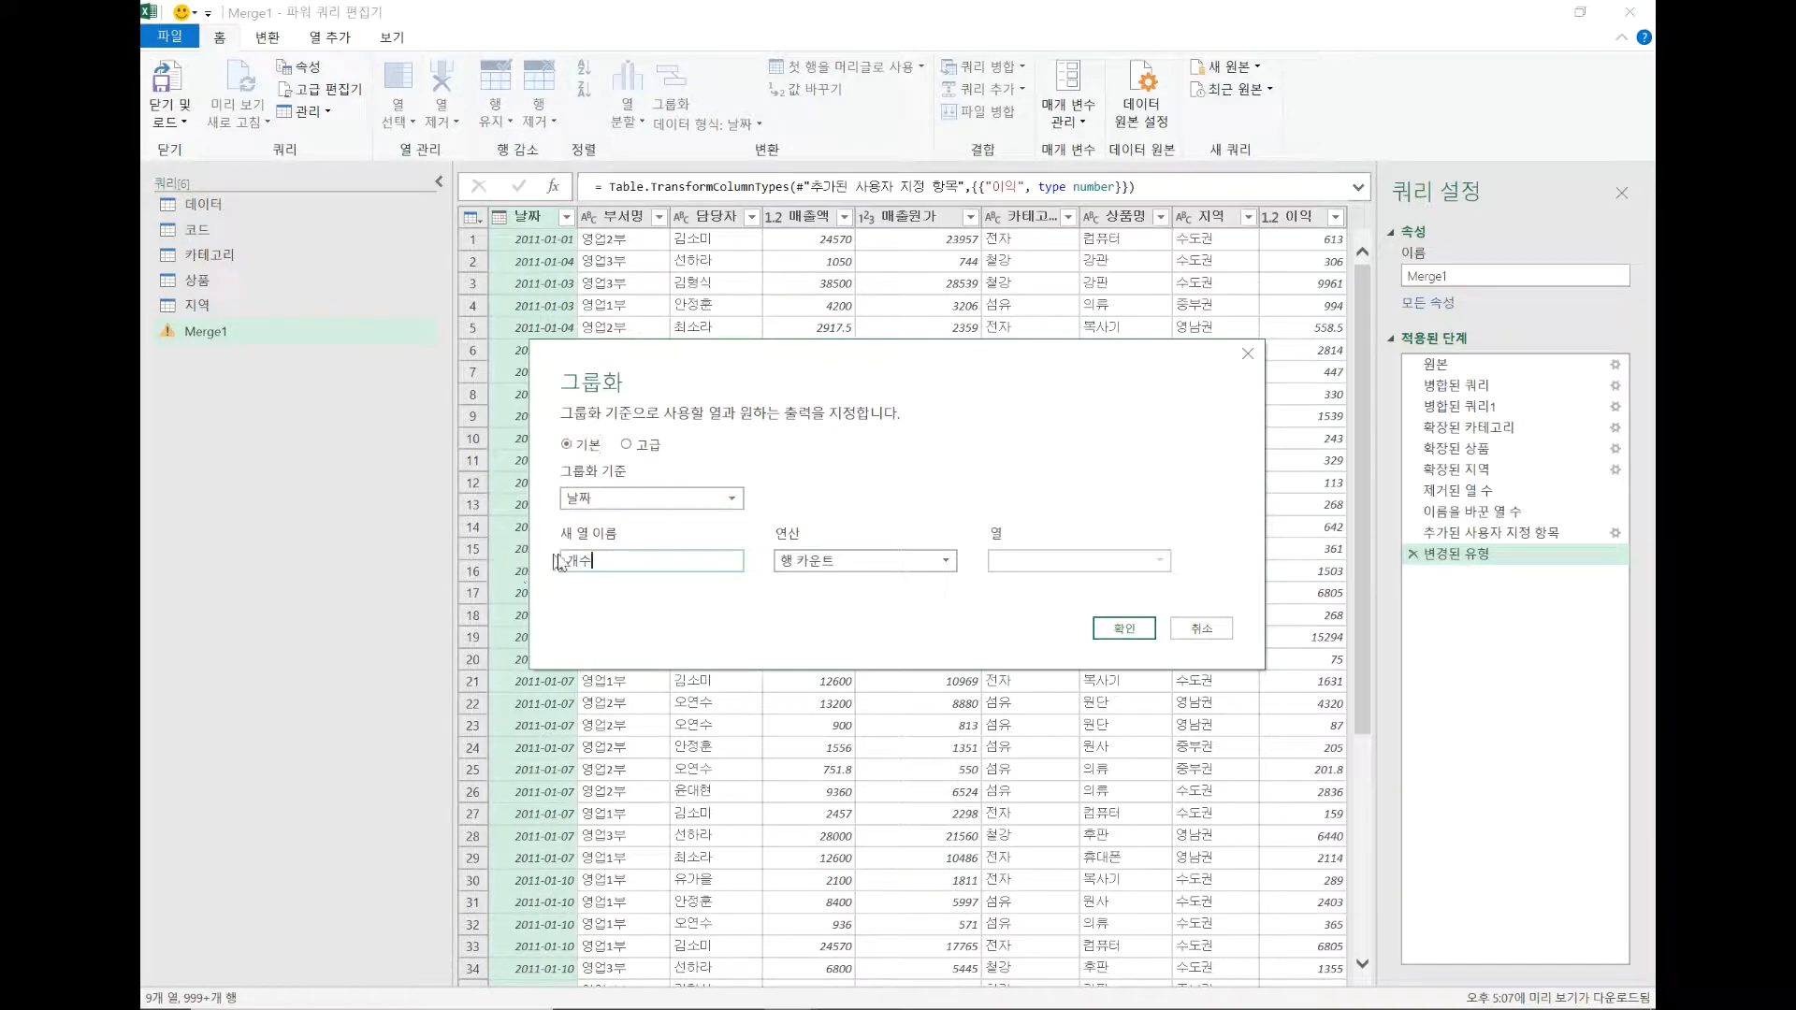
click(861, 561)
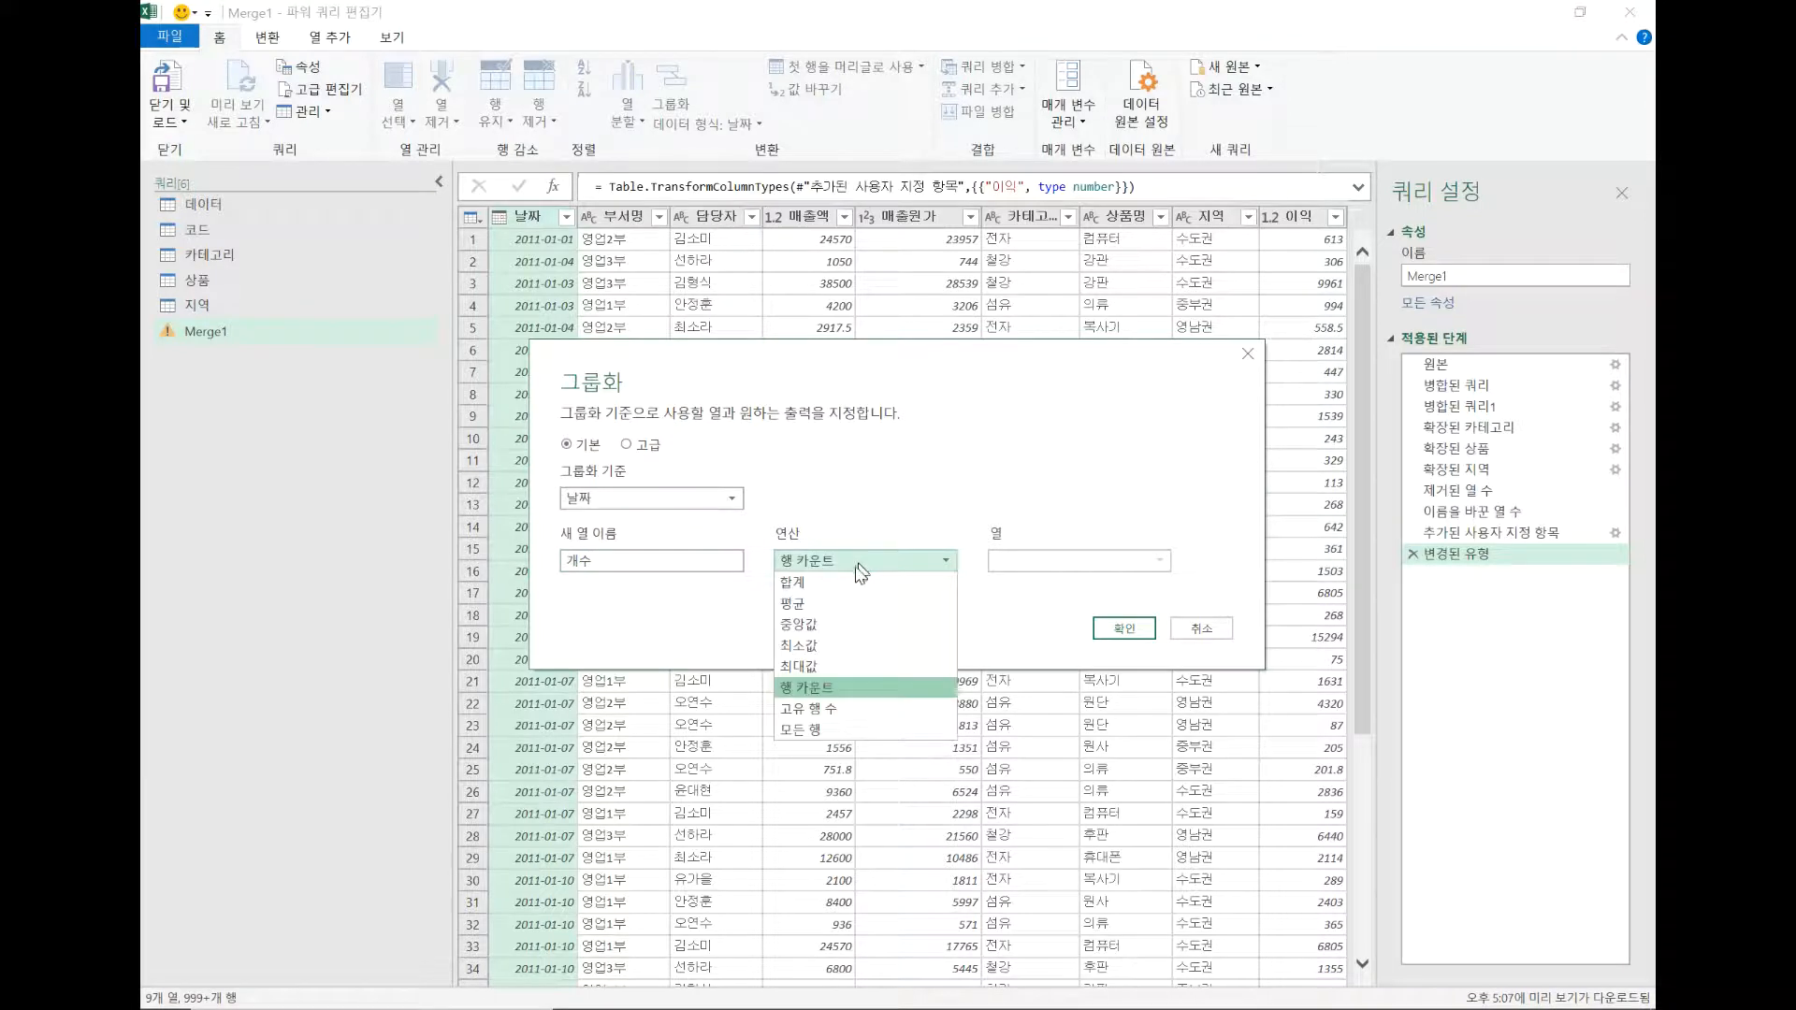
click(842, 585)
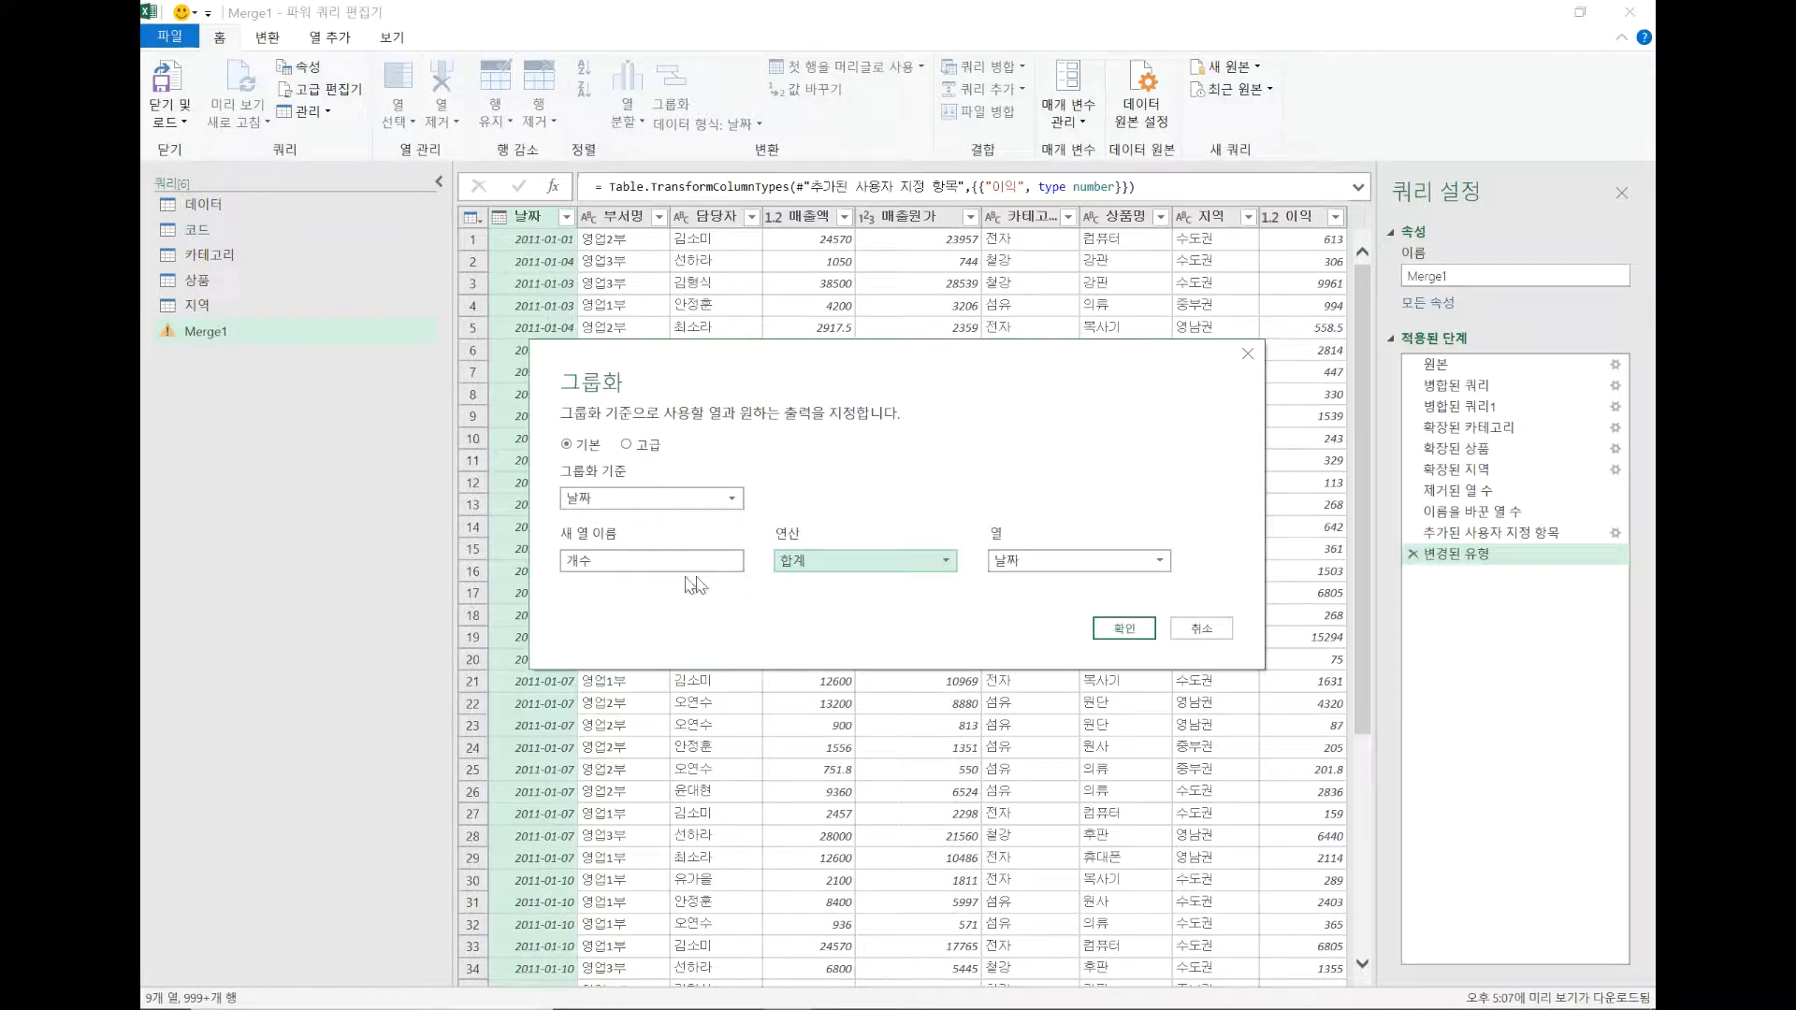
drag(610, 562, 532, 559)
text(이익)
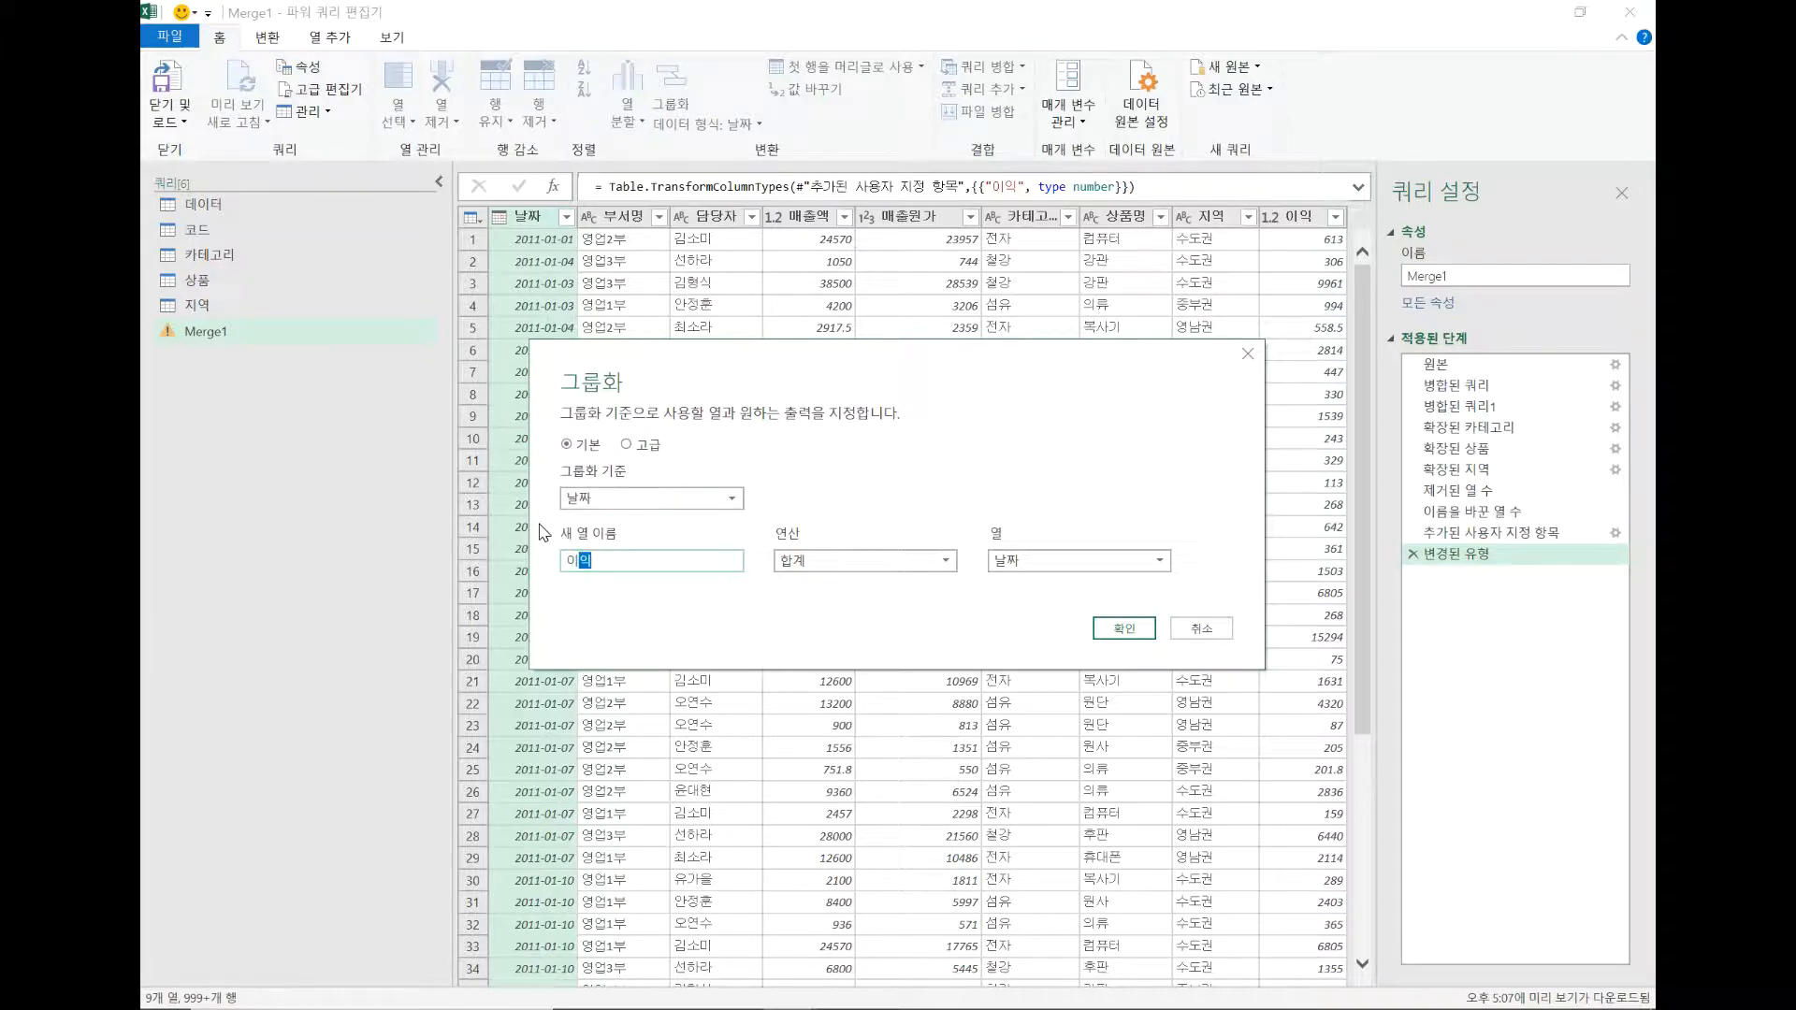
text(총합)
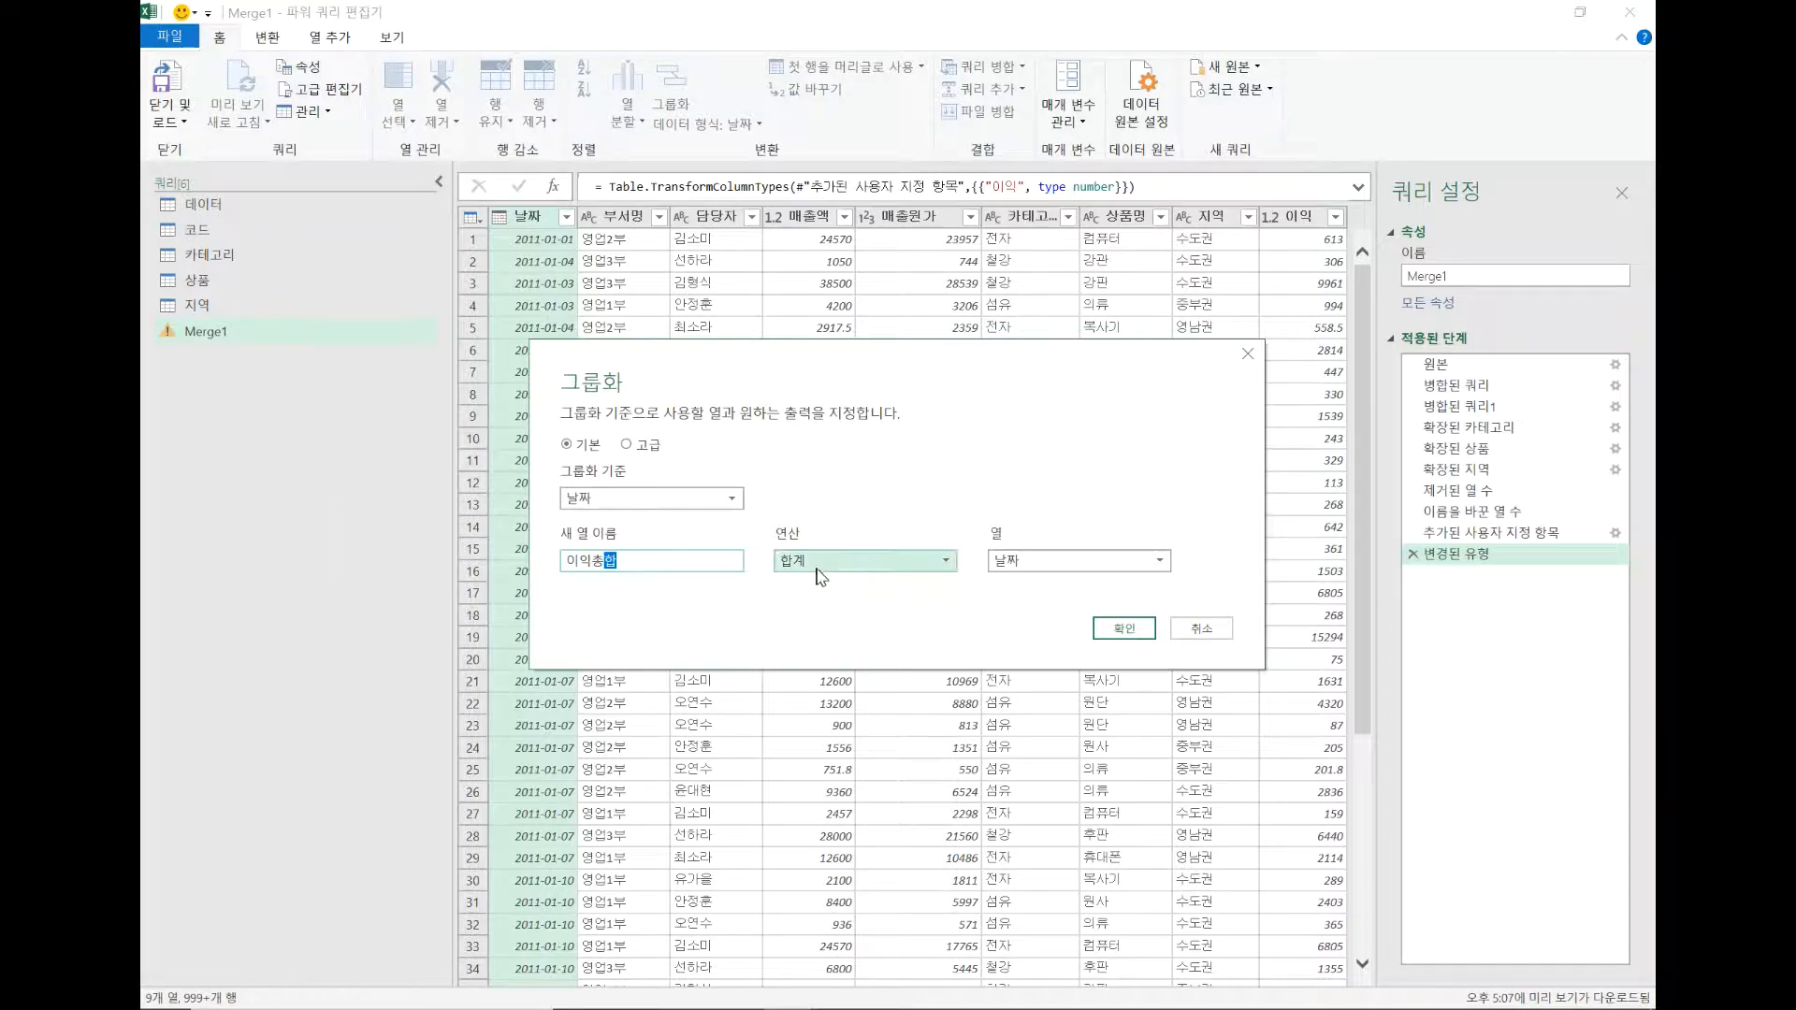
click(1020, 564)
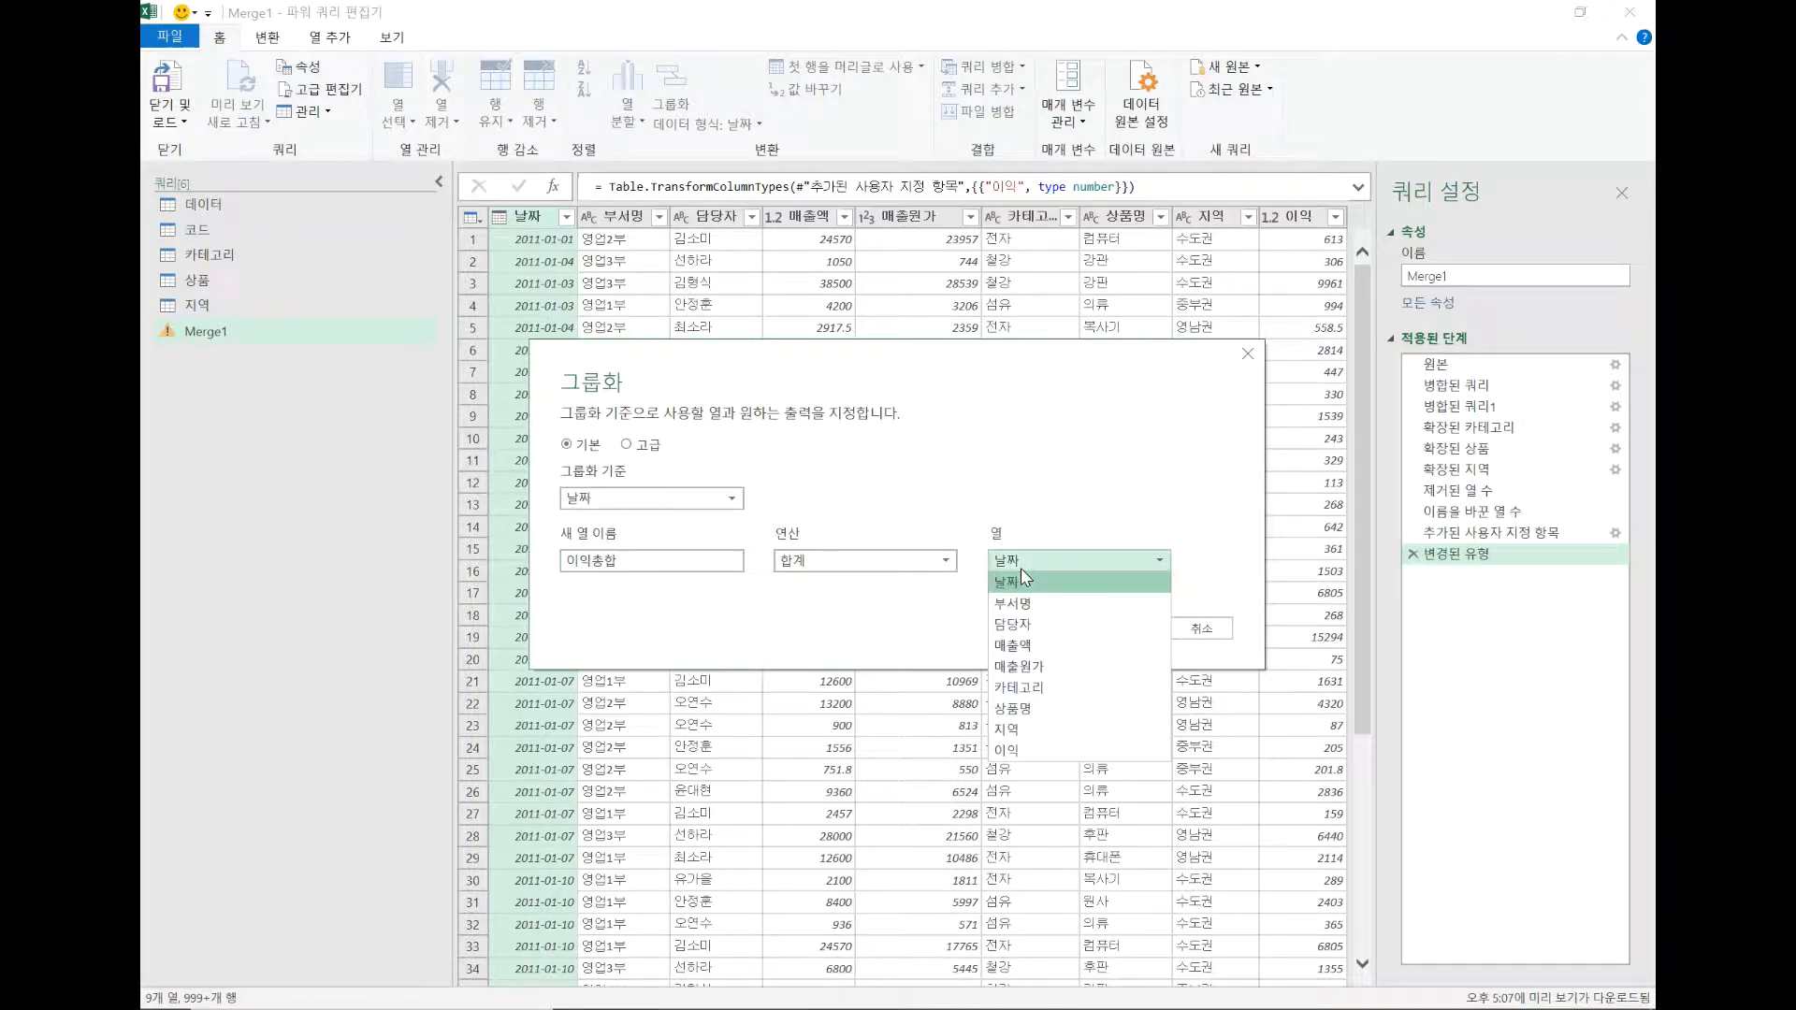
click(1014, 750)
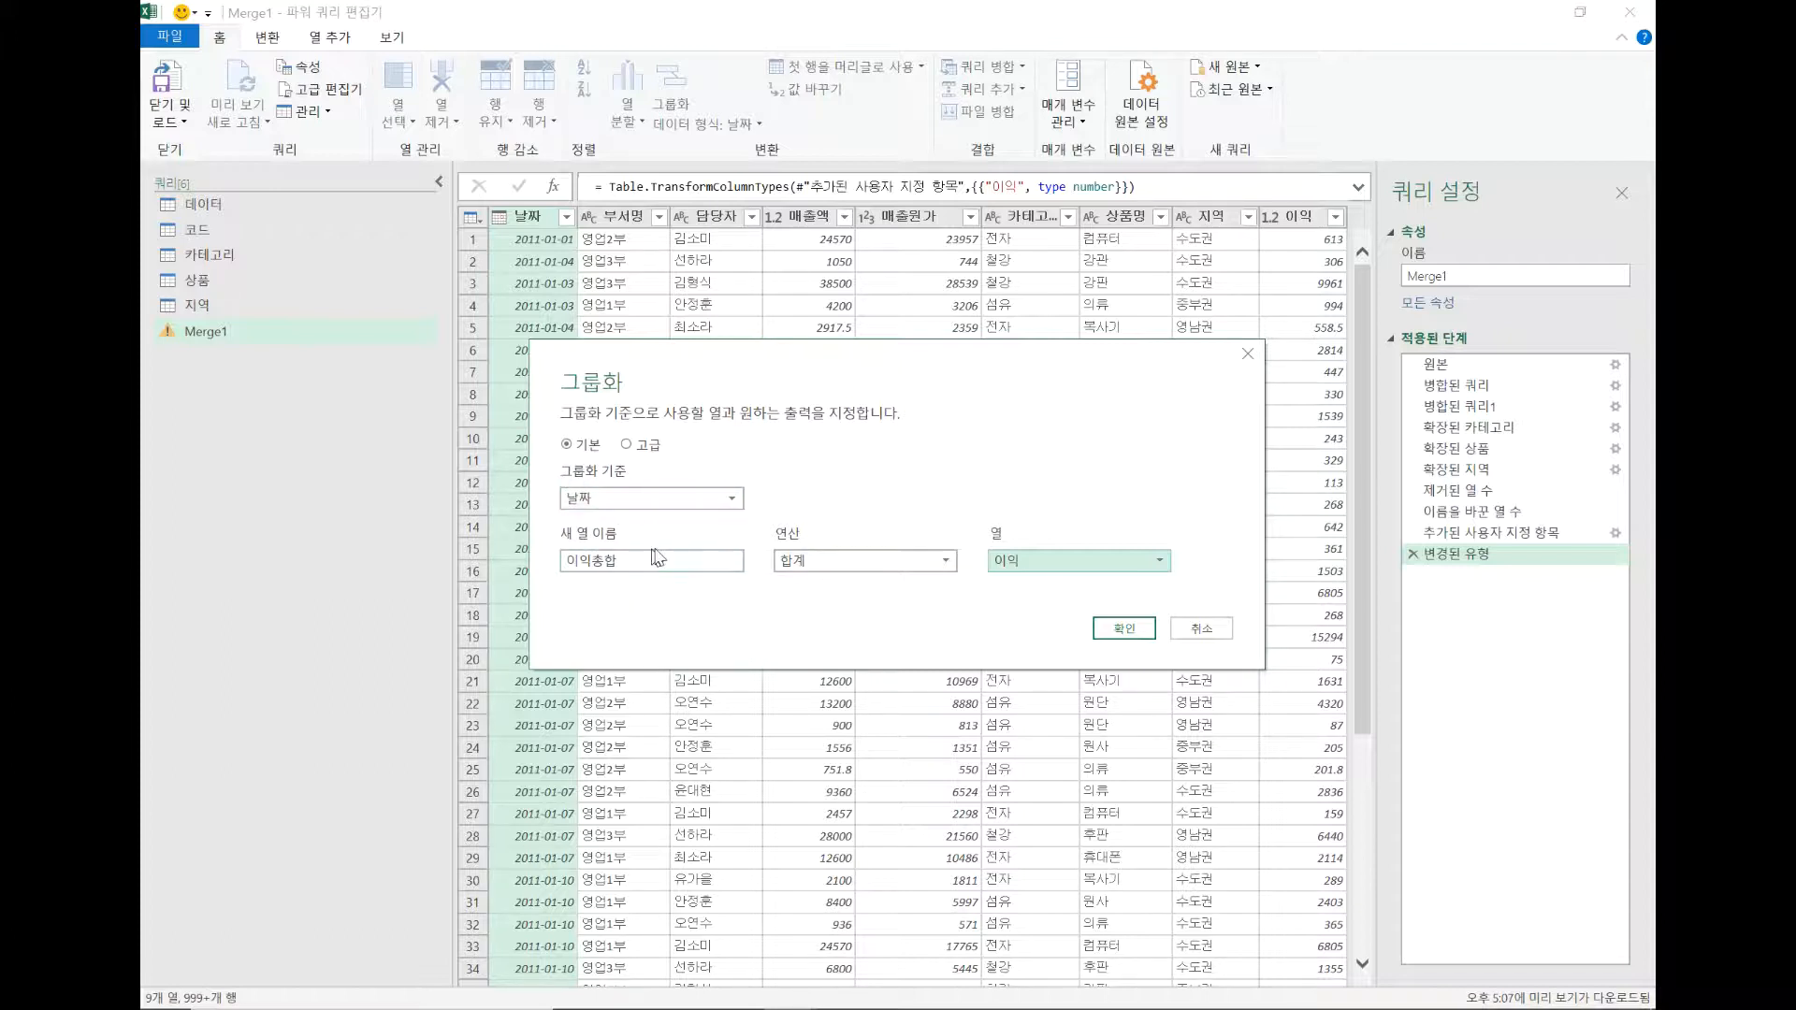
click(1127, 628)
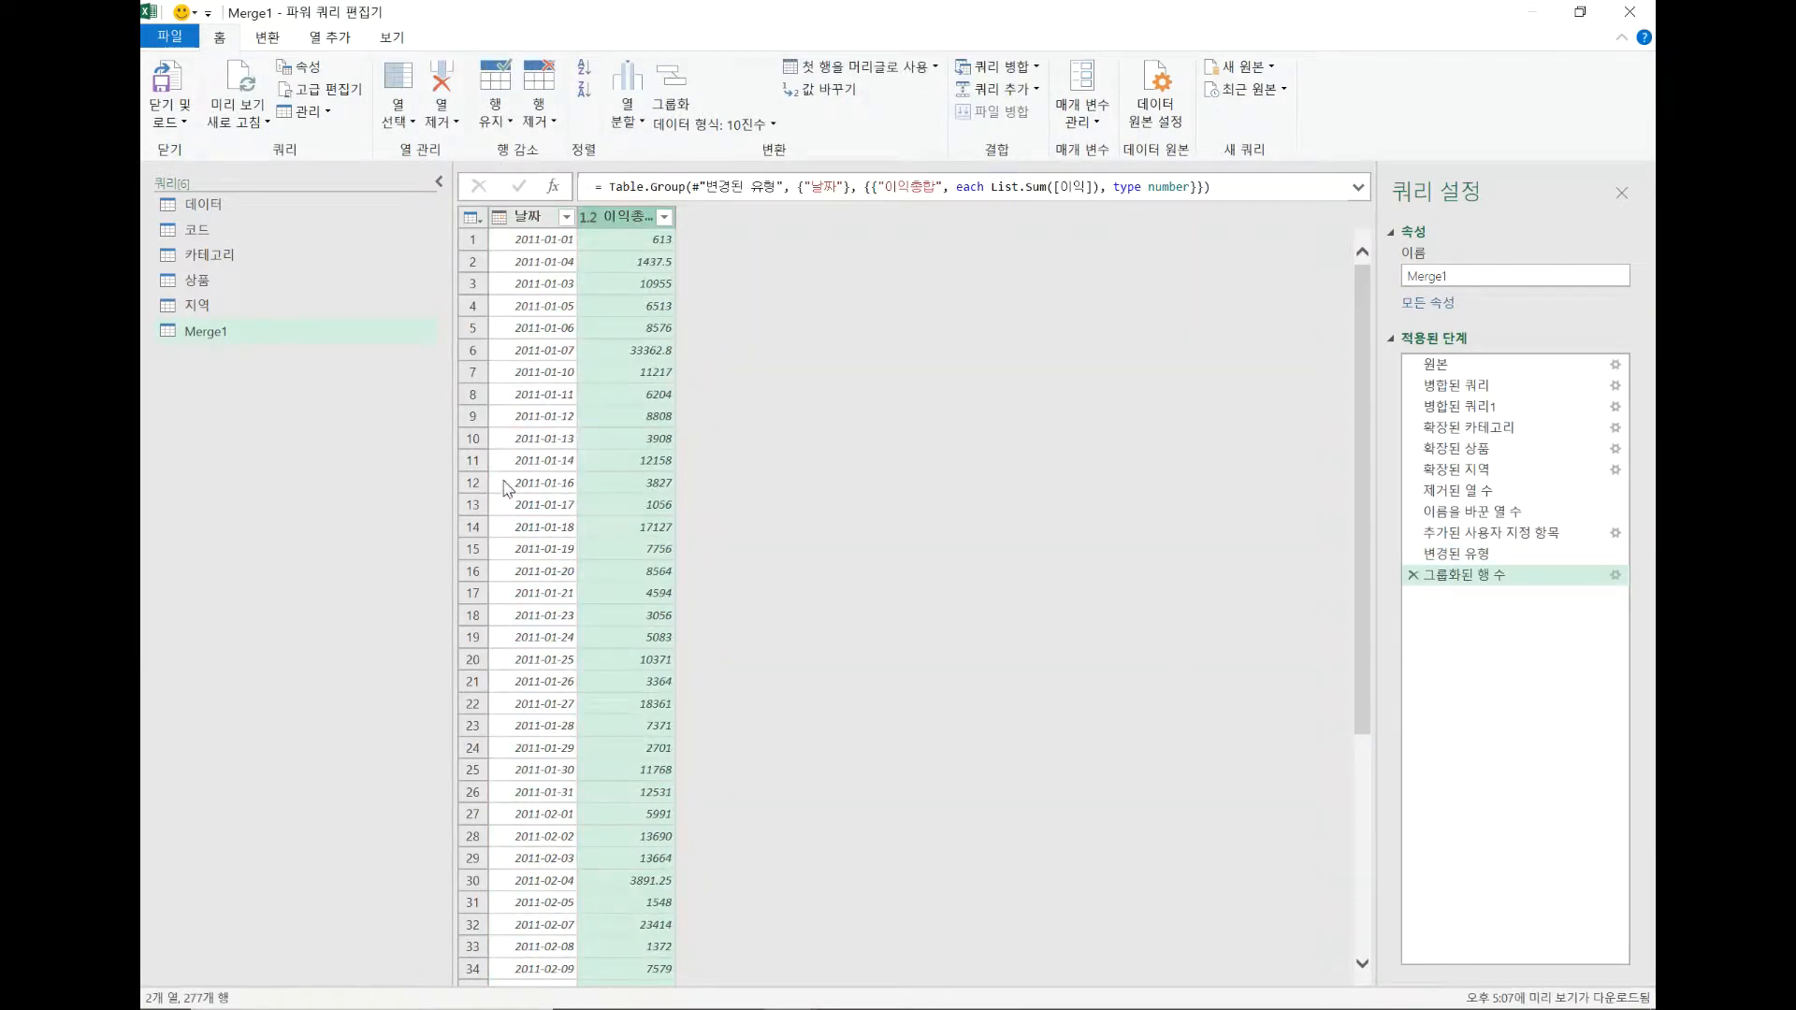
drag(673, 212, 735, 216)
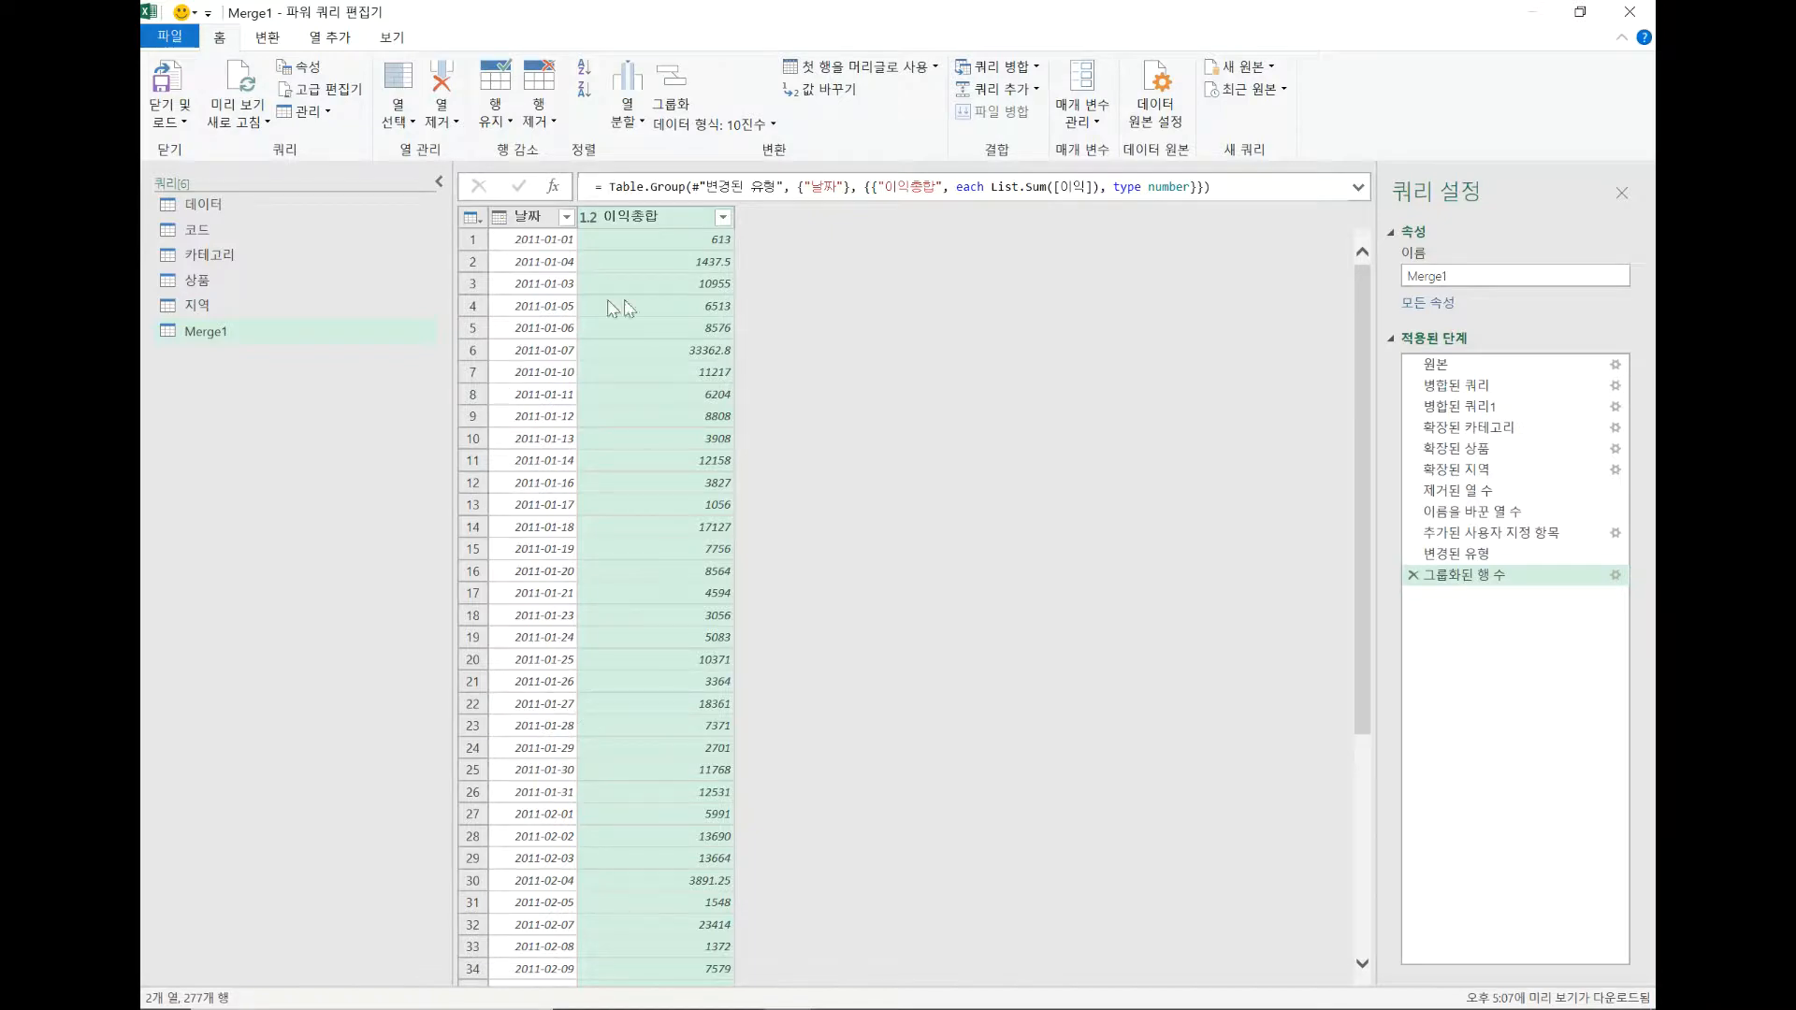
Step: Delete the applied step 그룹화된 행 수 from the Merge1 query and select the 카테고리 column
click(1413, 576)
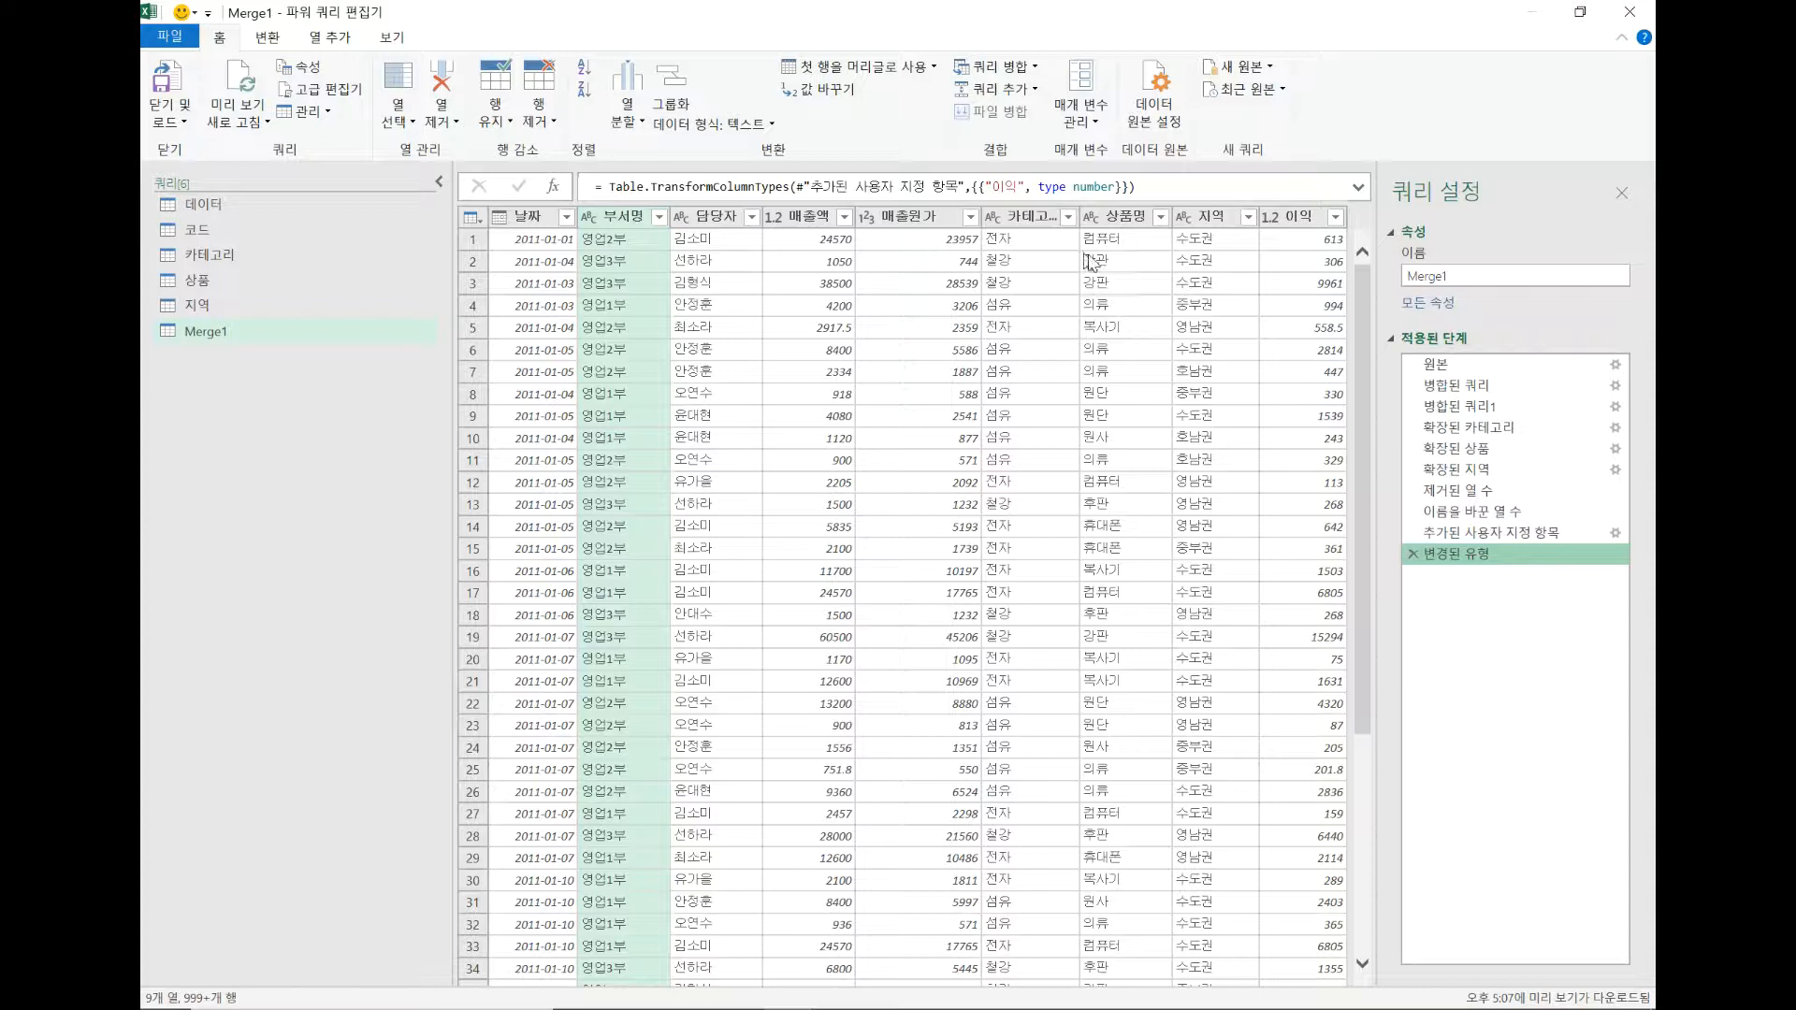
click(1033, 218)
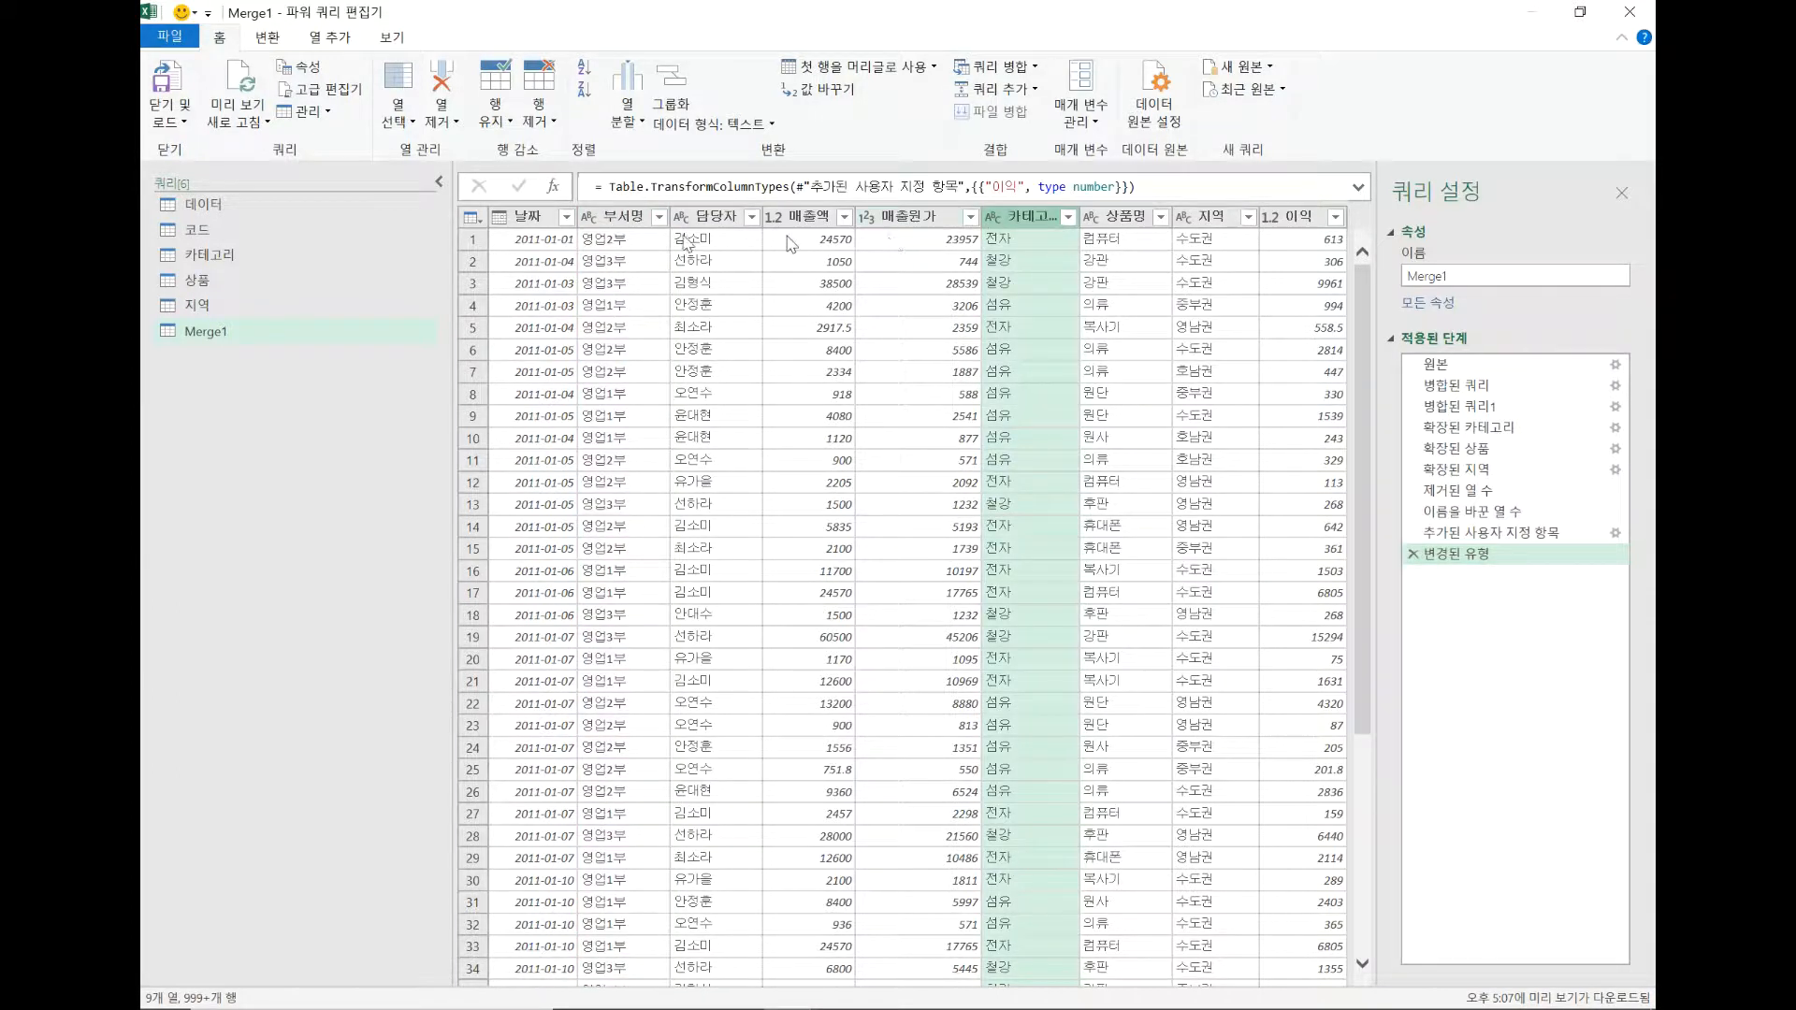
Step: Group the rows by 부서명 and 카테고리 with a 행 카운트 column named 개수, and delete that grouping step
ctrl+click(639, 220)
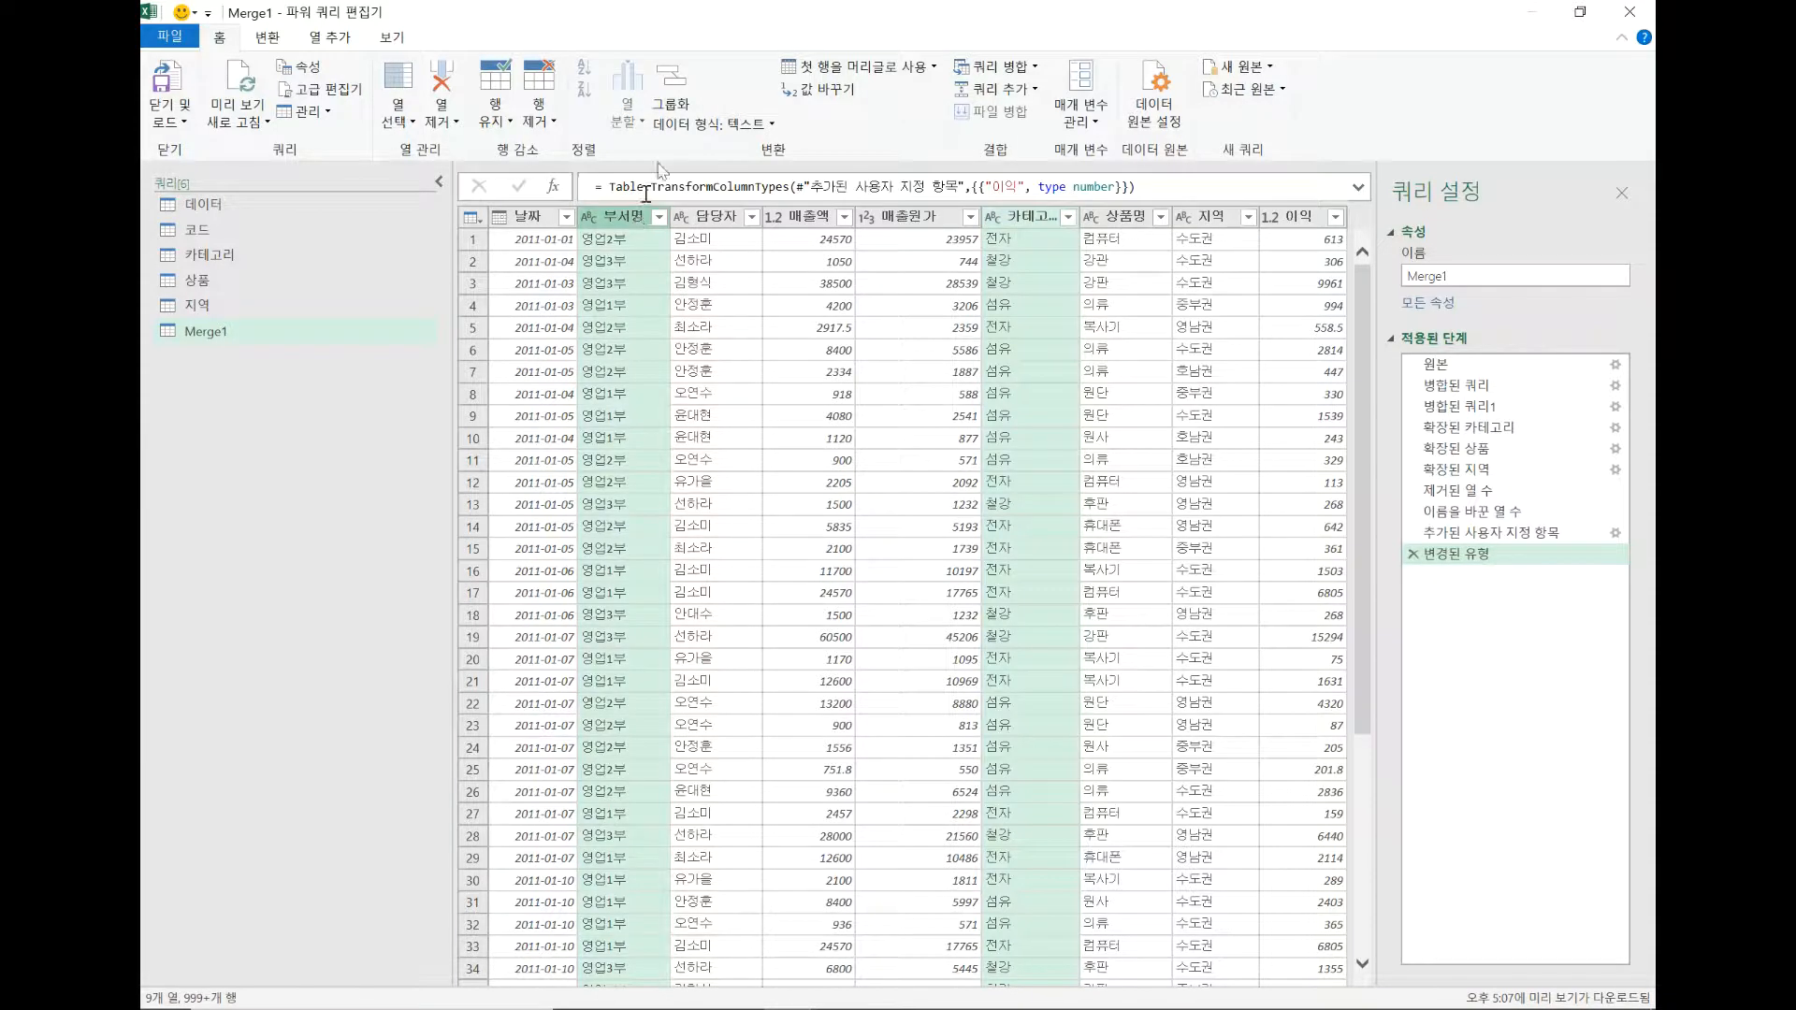
click(676, 94)
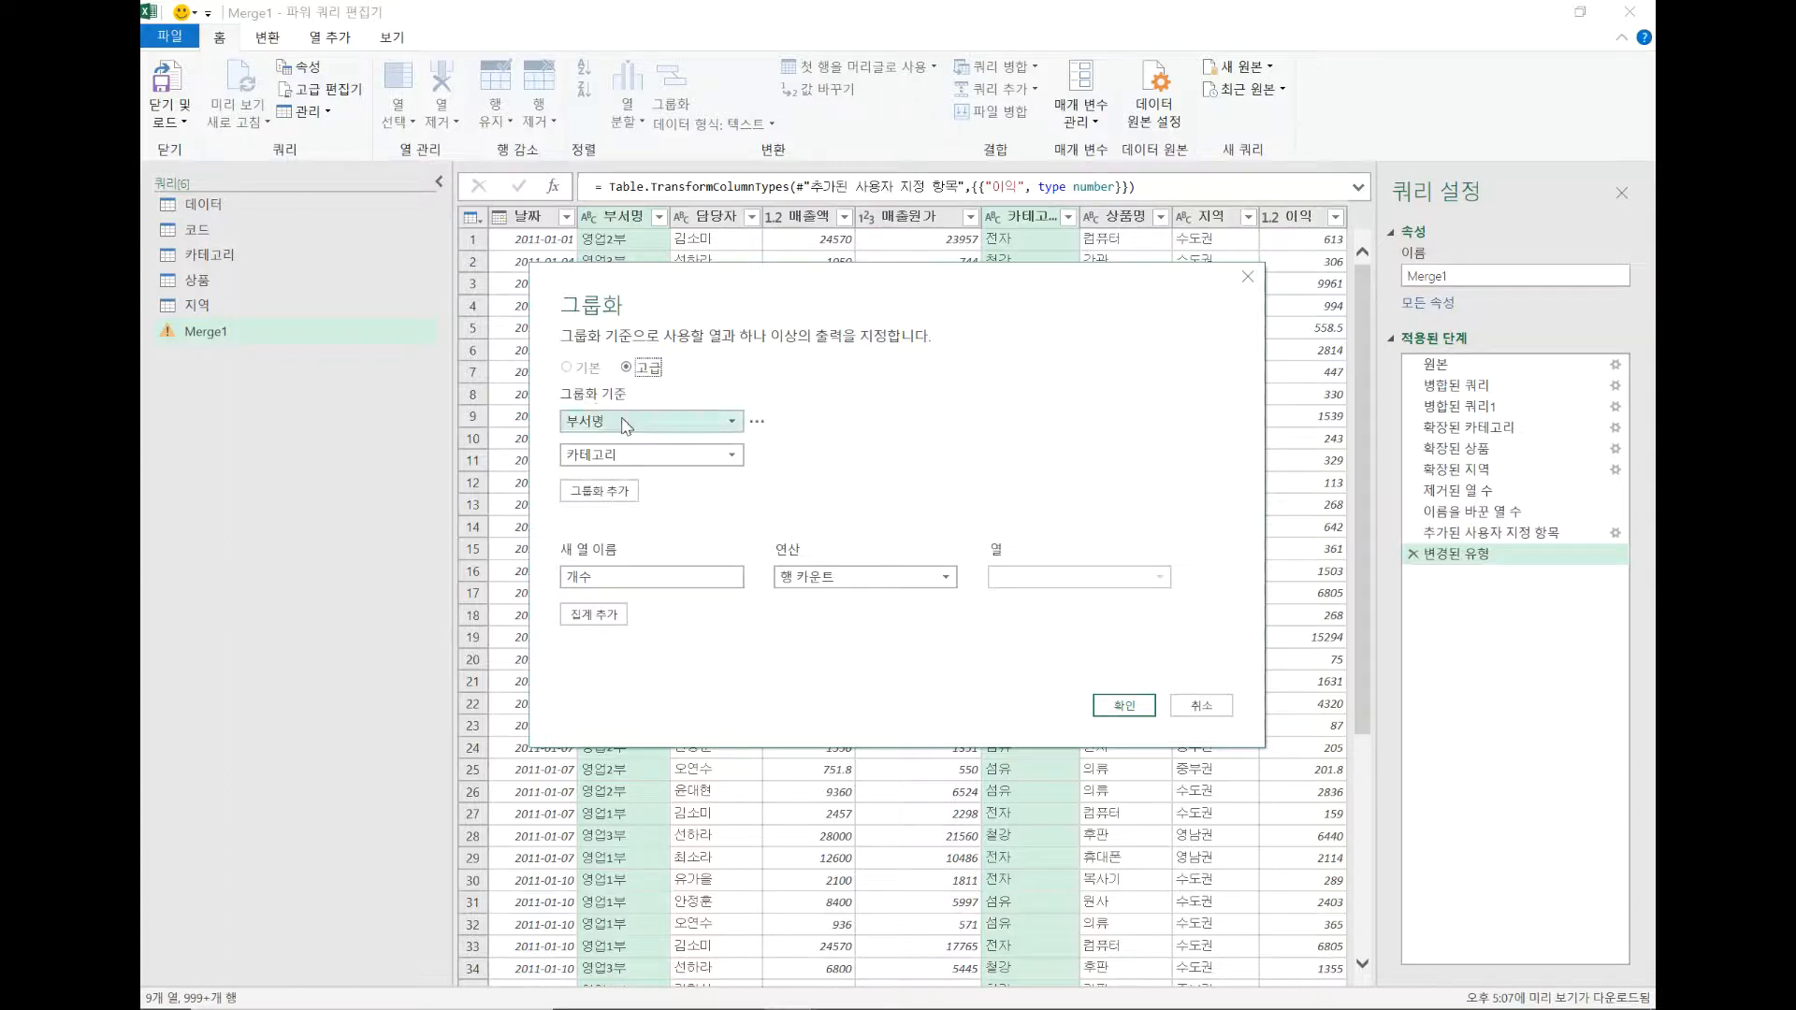
click(853, 578)
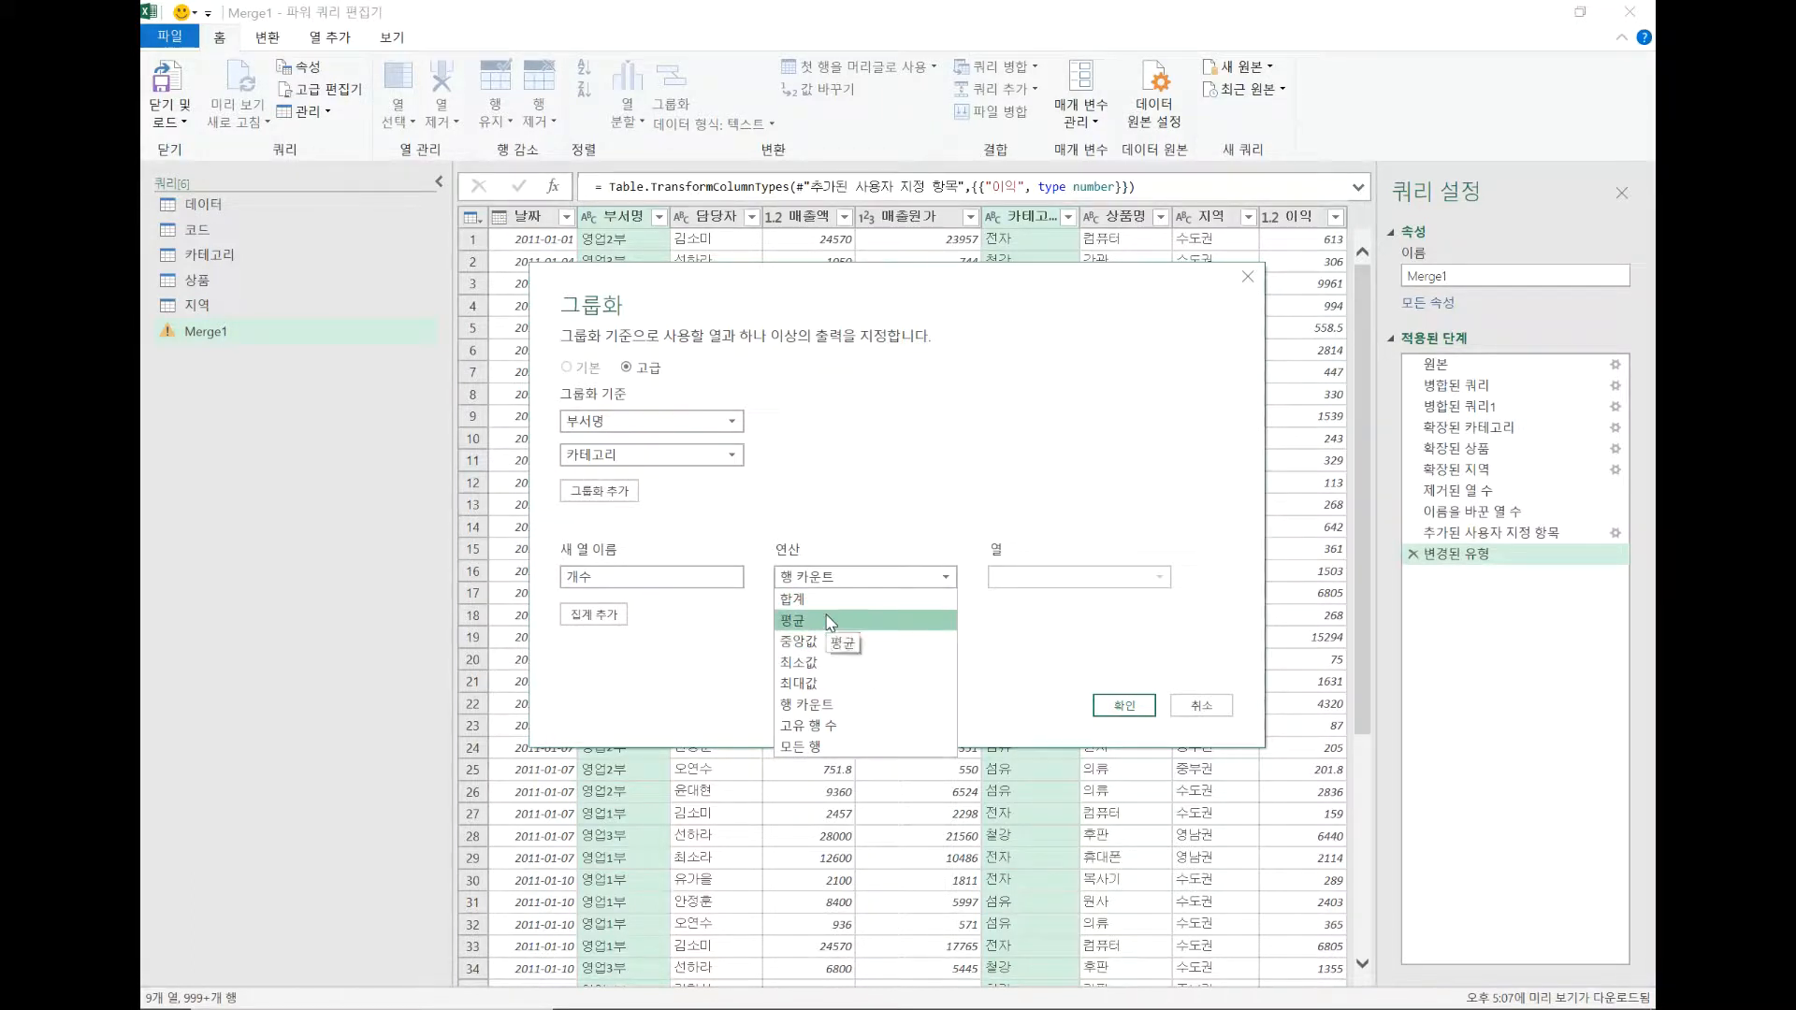
click(1095, 579)
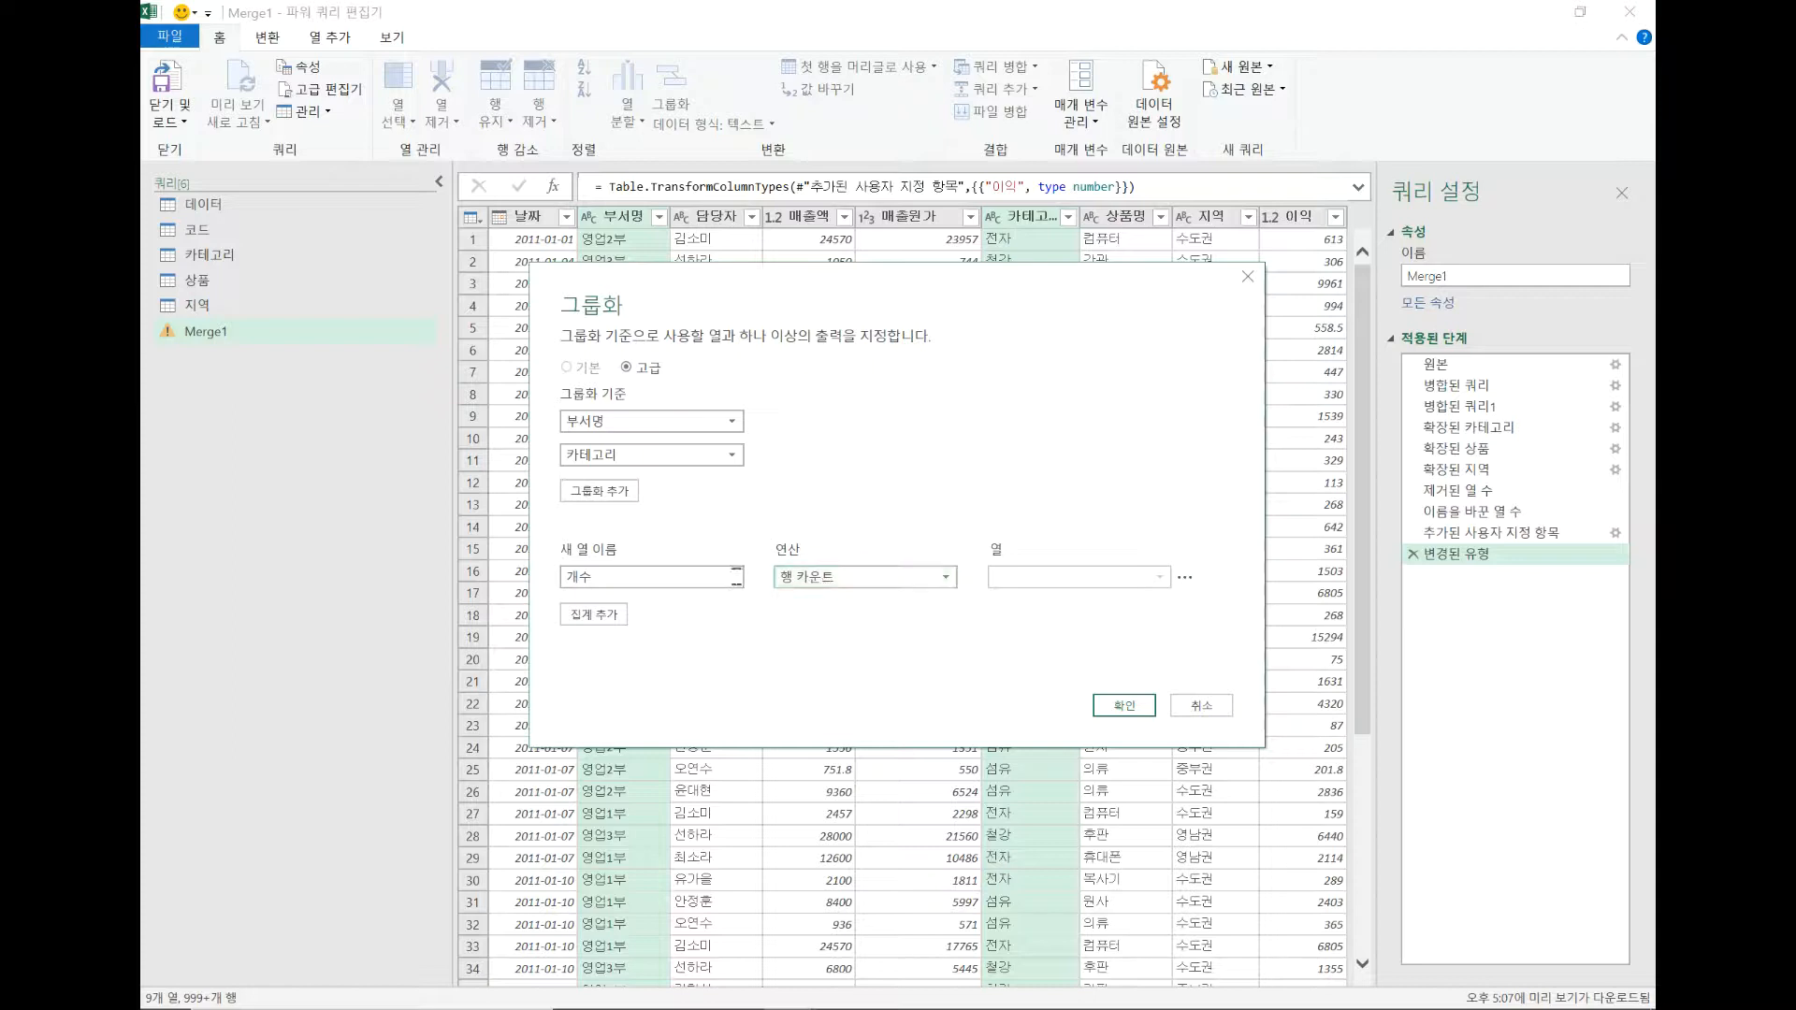
click(1113, 707)
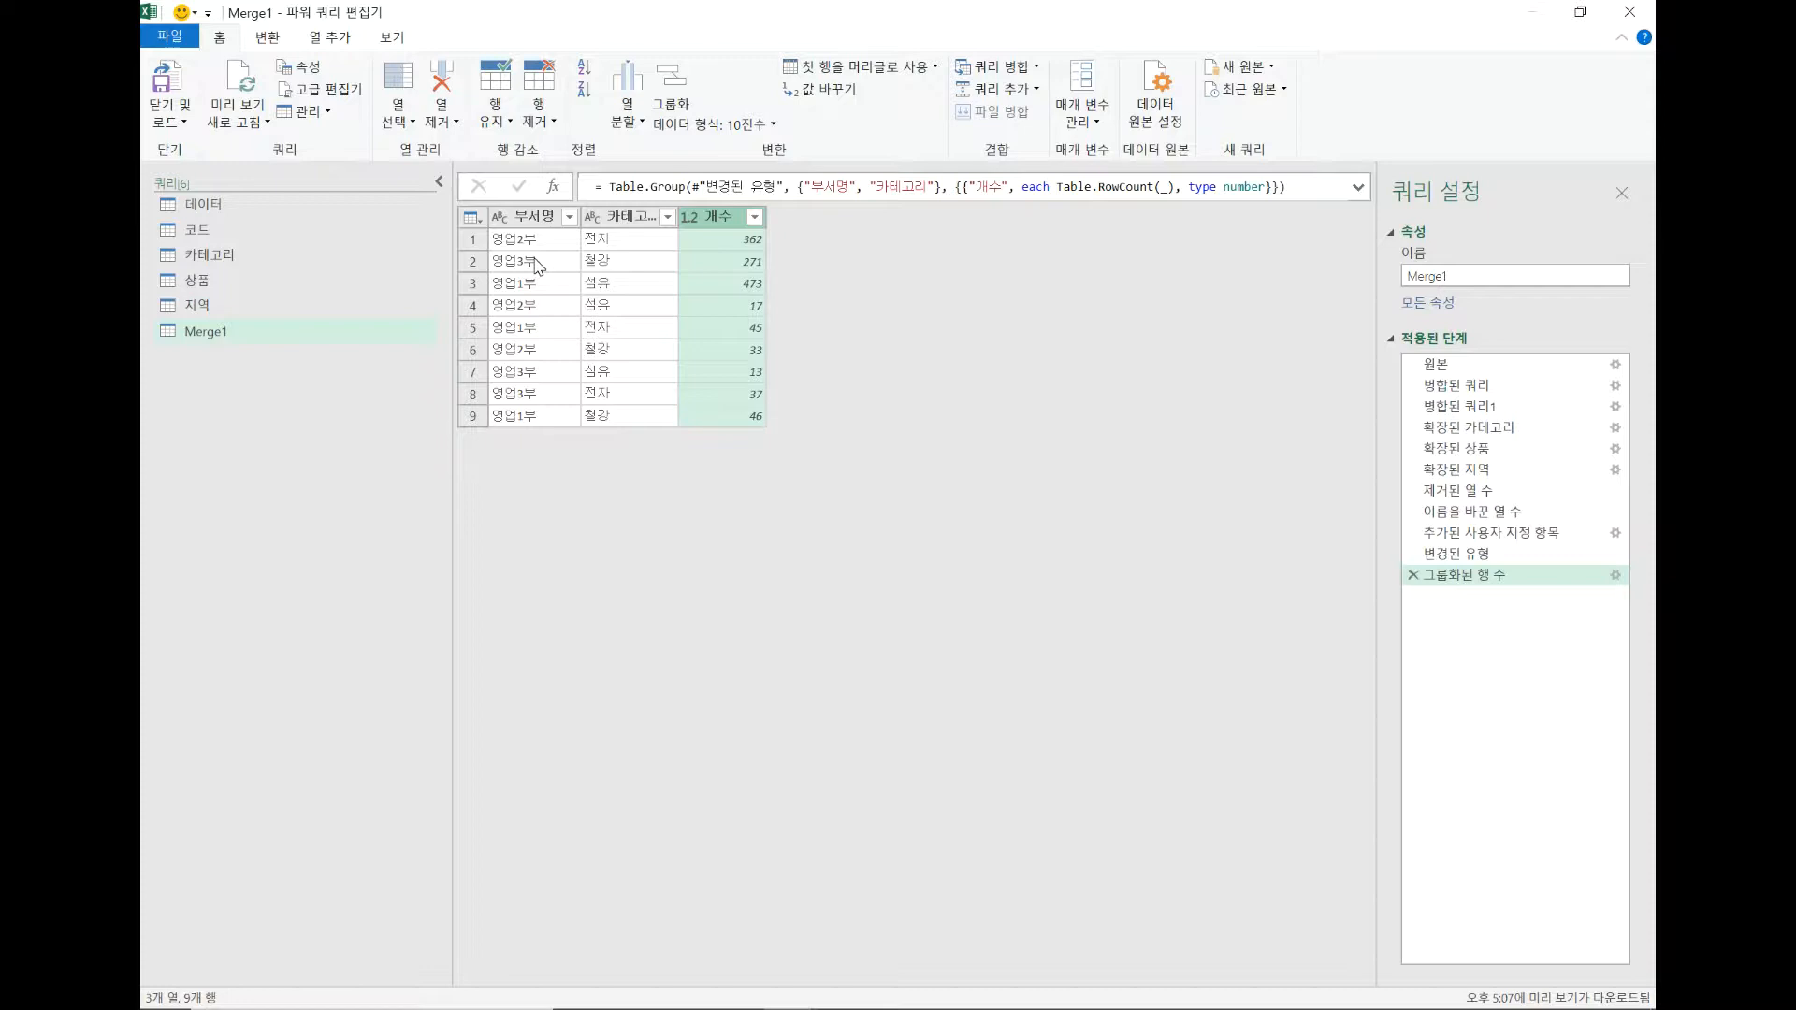
click(1412, 574)
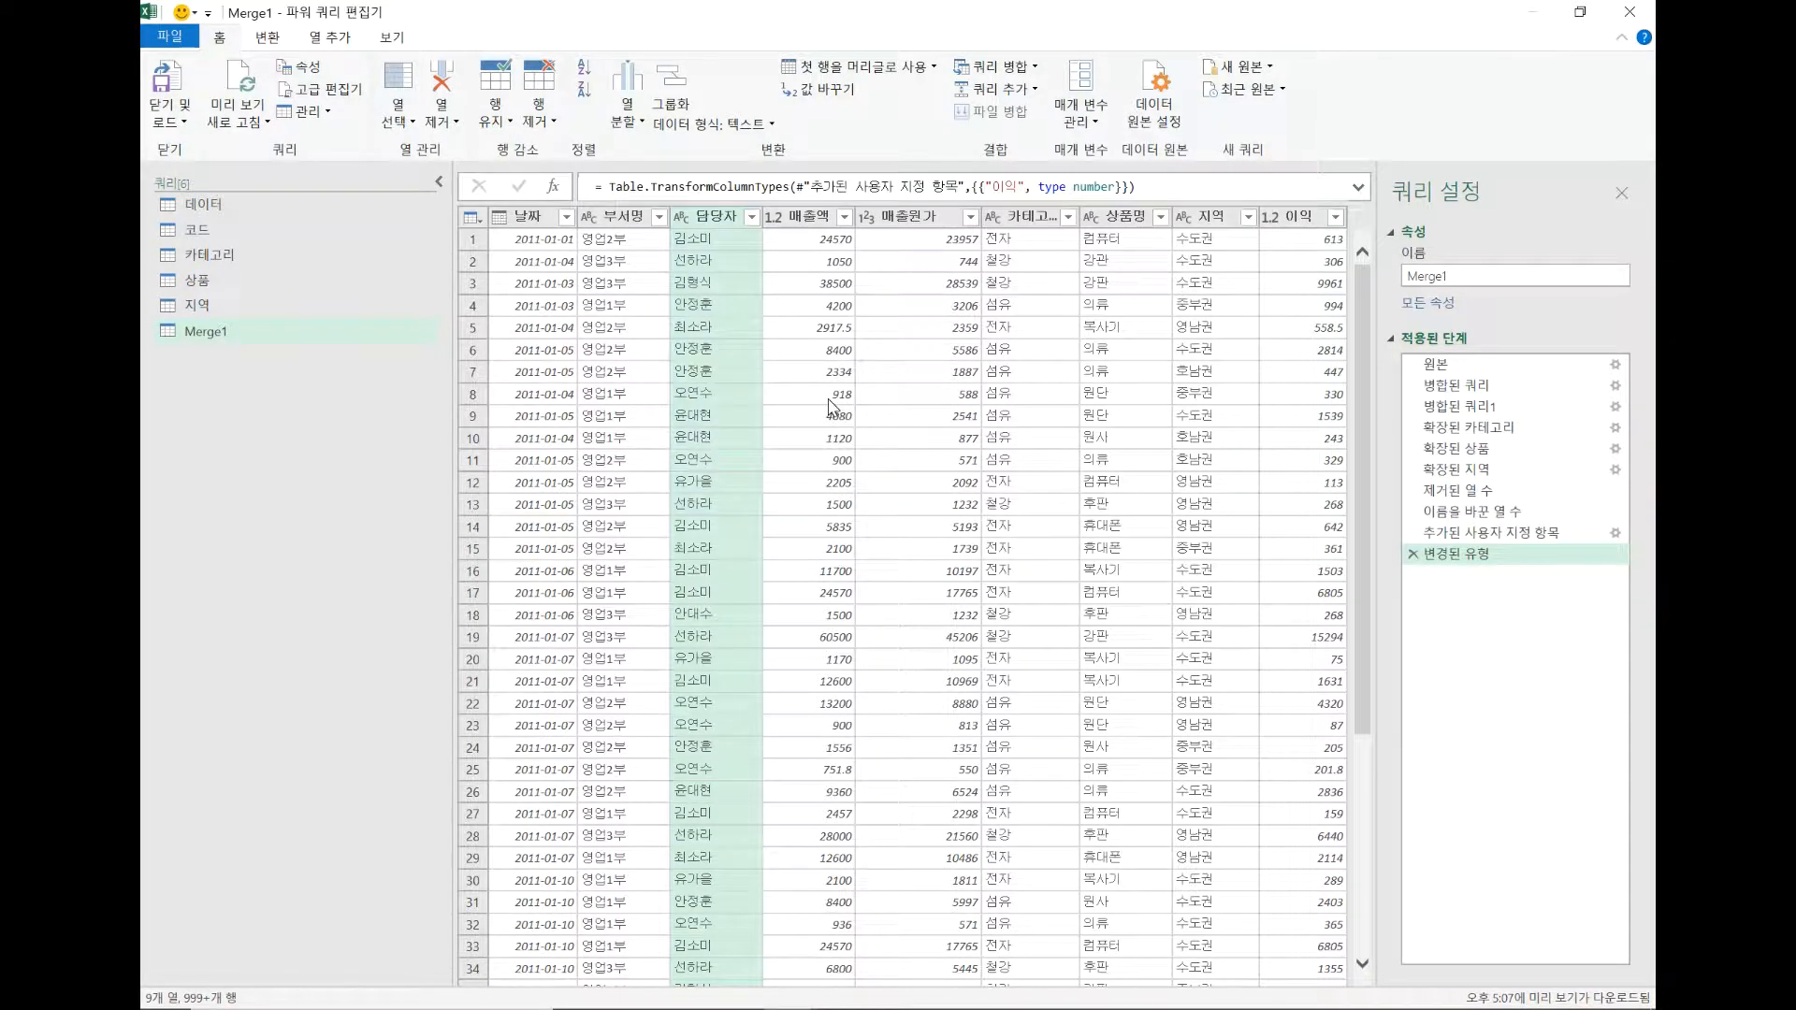
Step: Group the rows by 담당자 with a new column 매출 using 합계 of 매출액
click(678, 84)
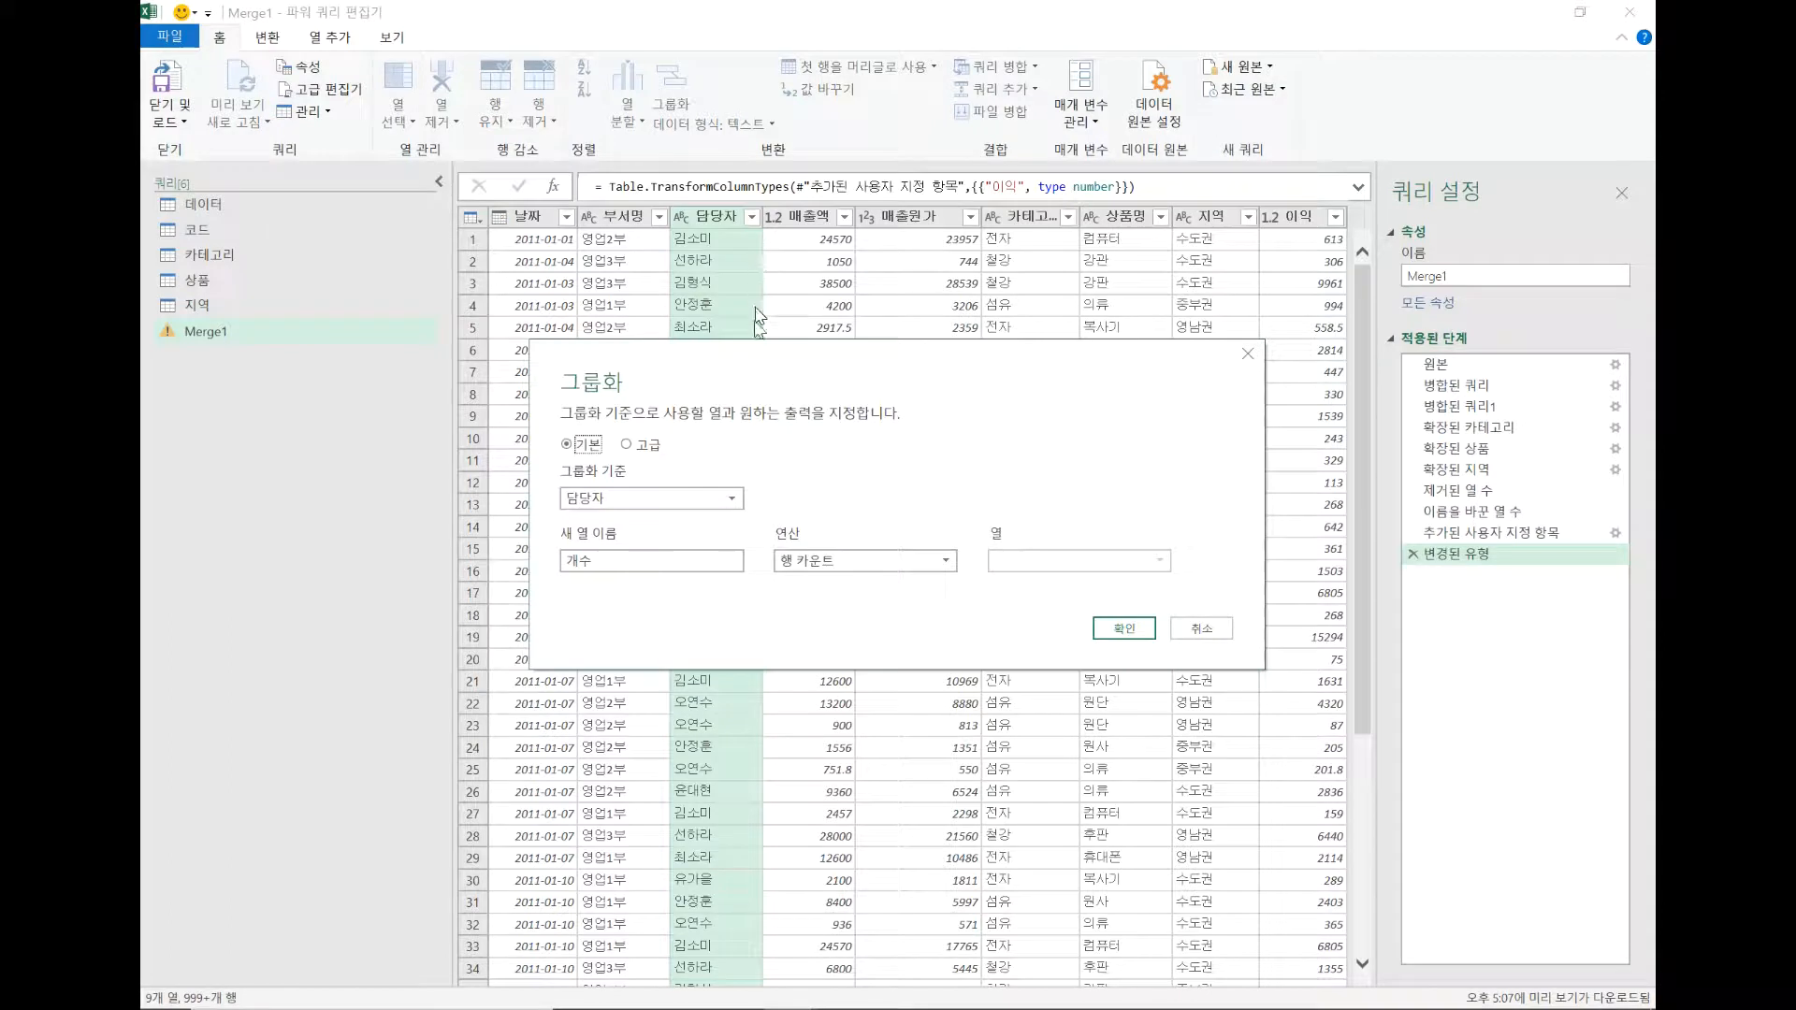
click(814, 560)
click(950, 581)
click(1049, 561)
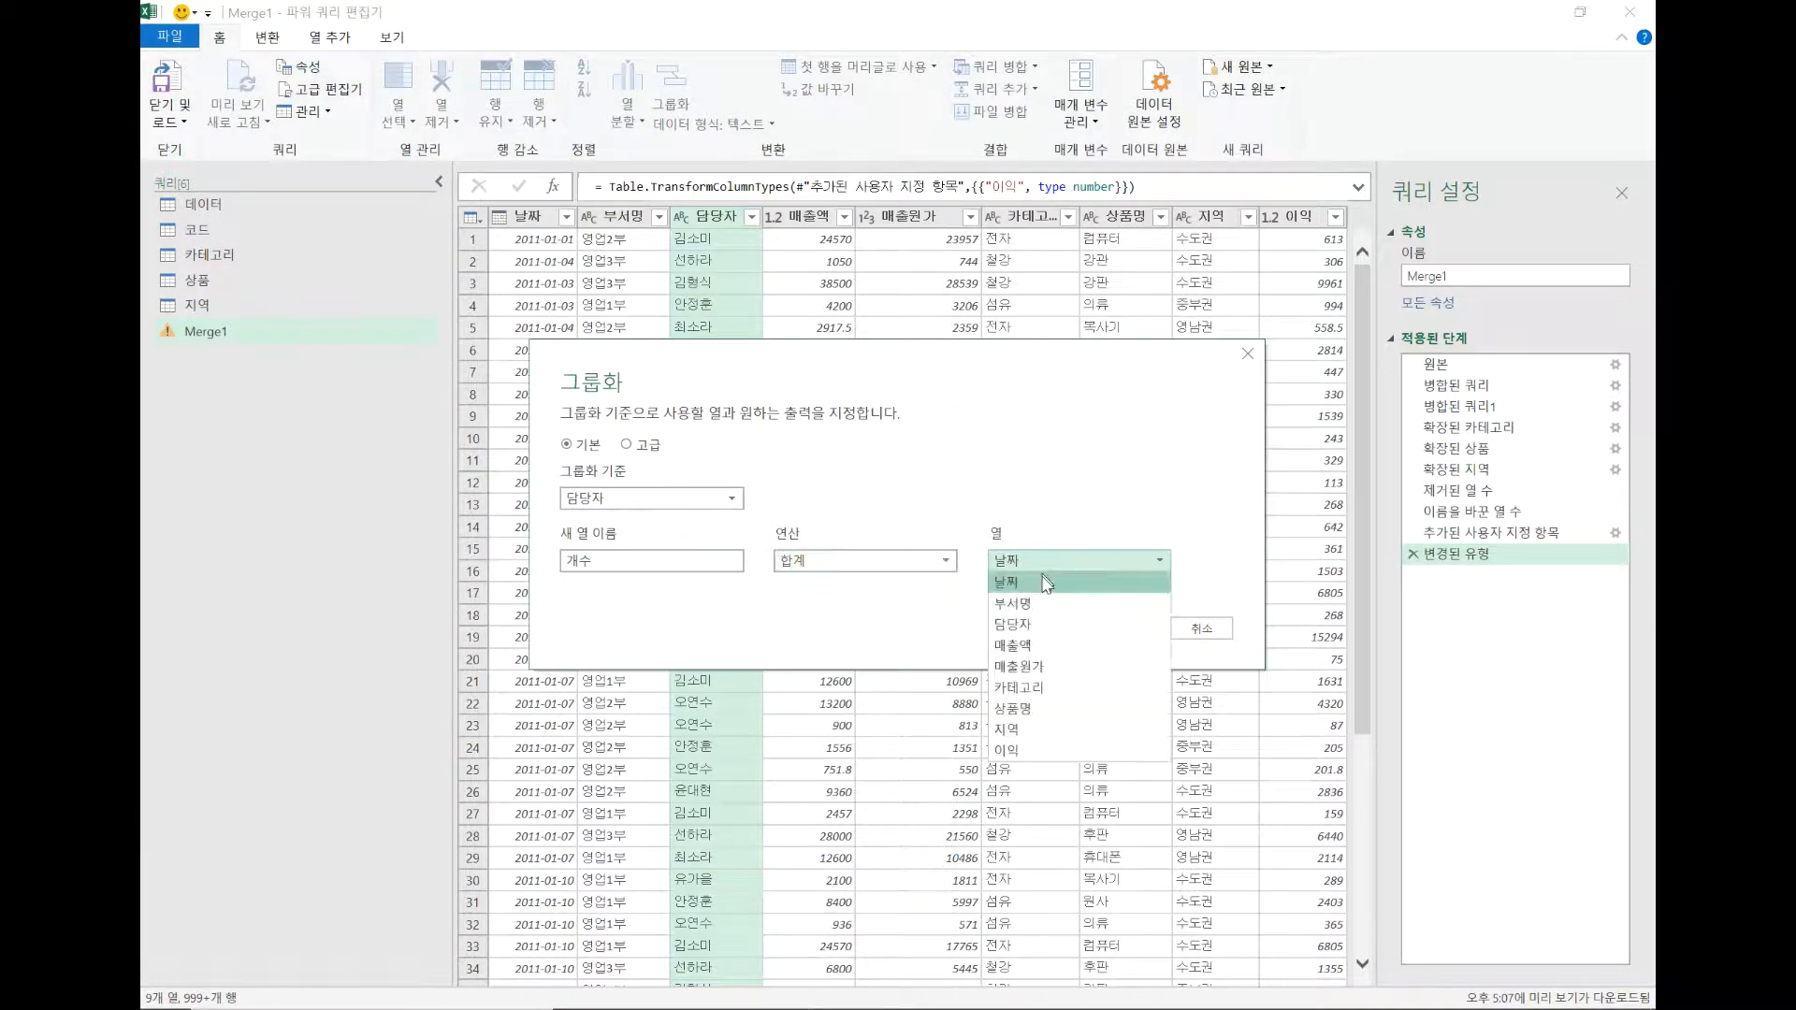
click(1029, 644)
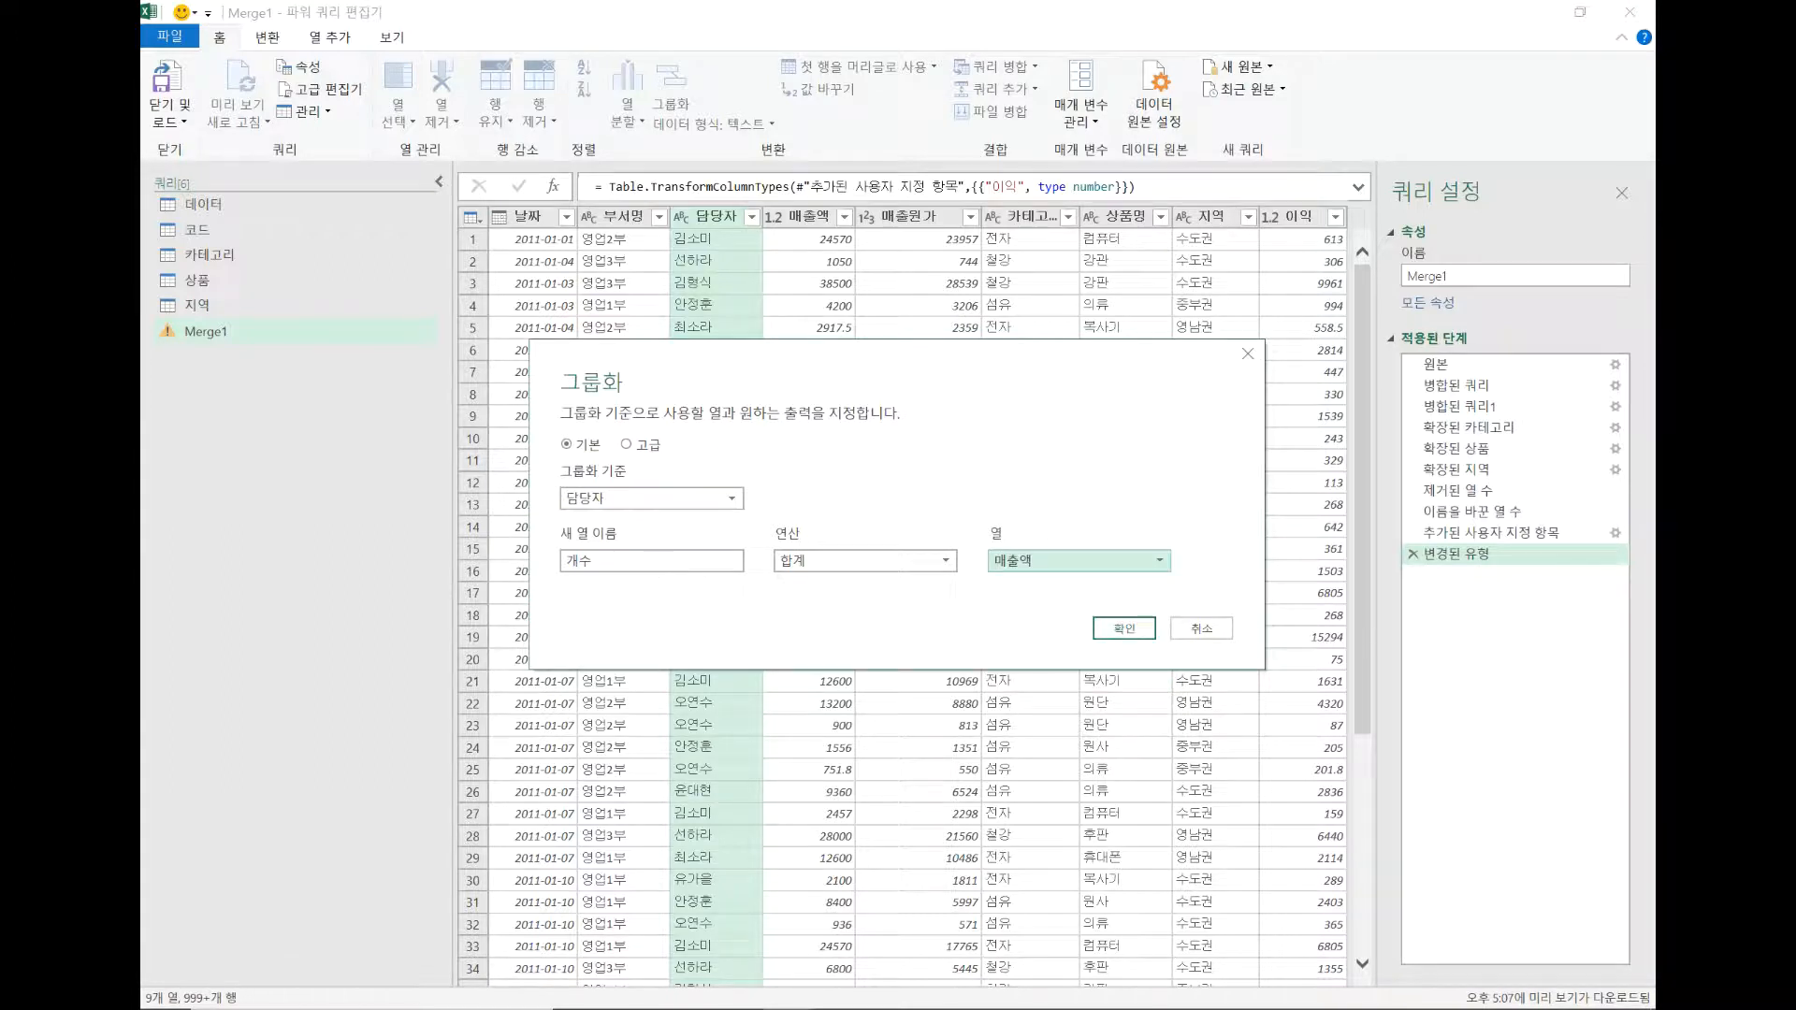
drag(659, 565, 521, 567)
text(매추)
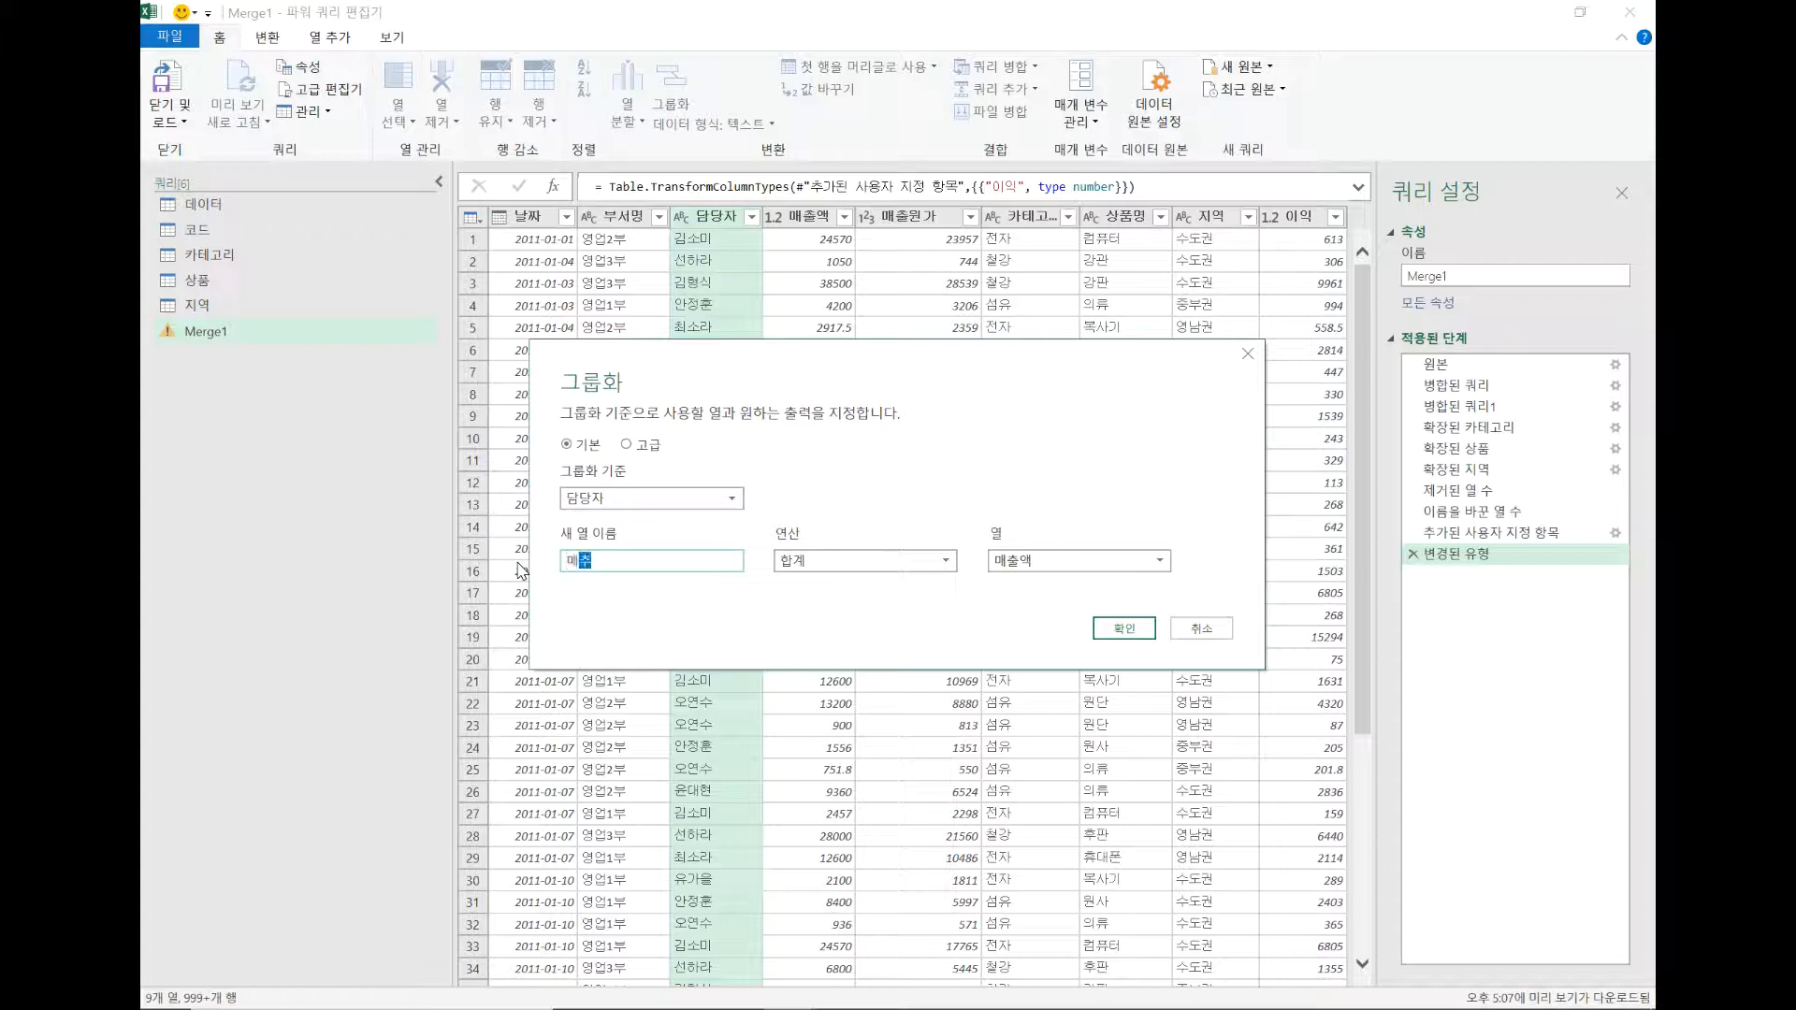
text(ㄹ)
key(Return)
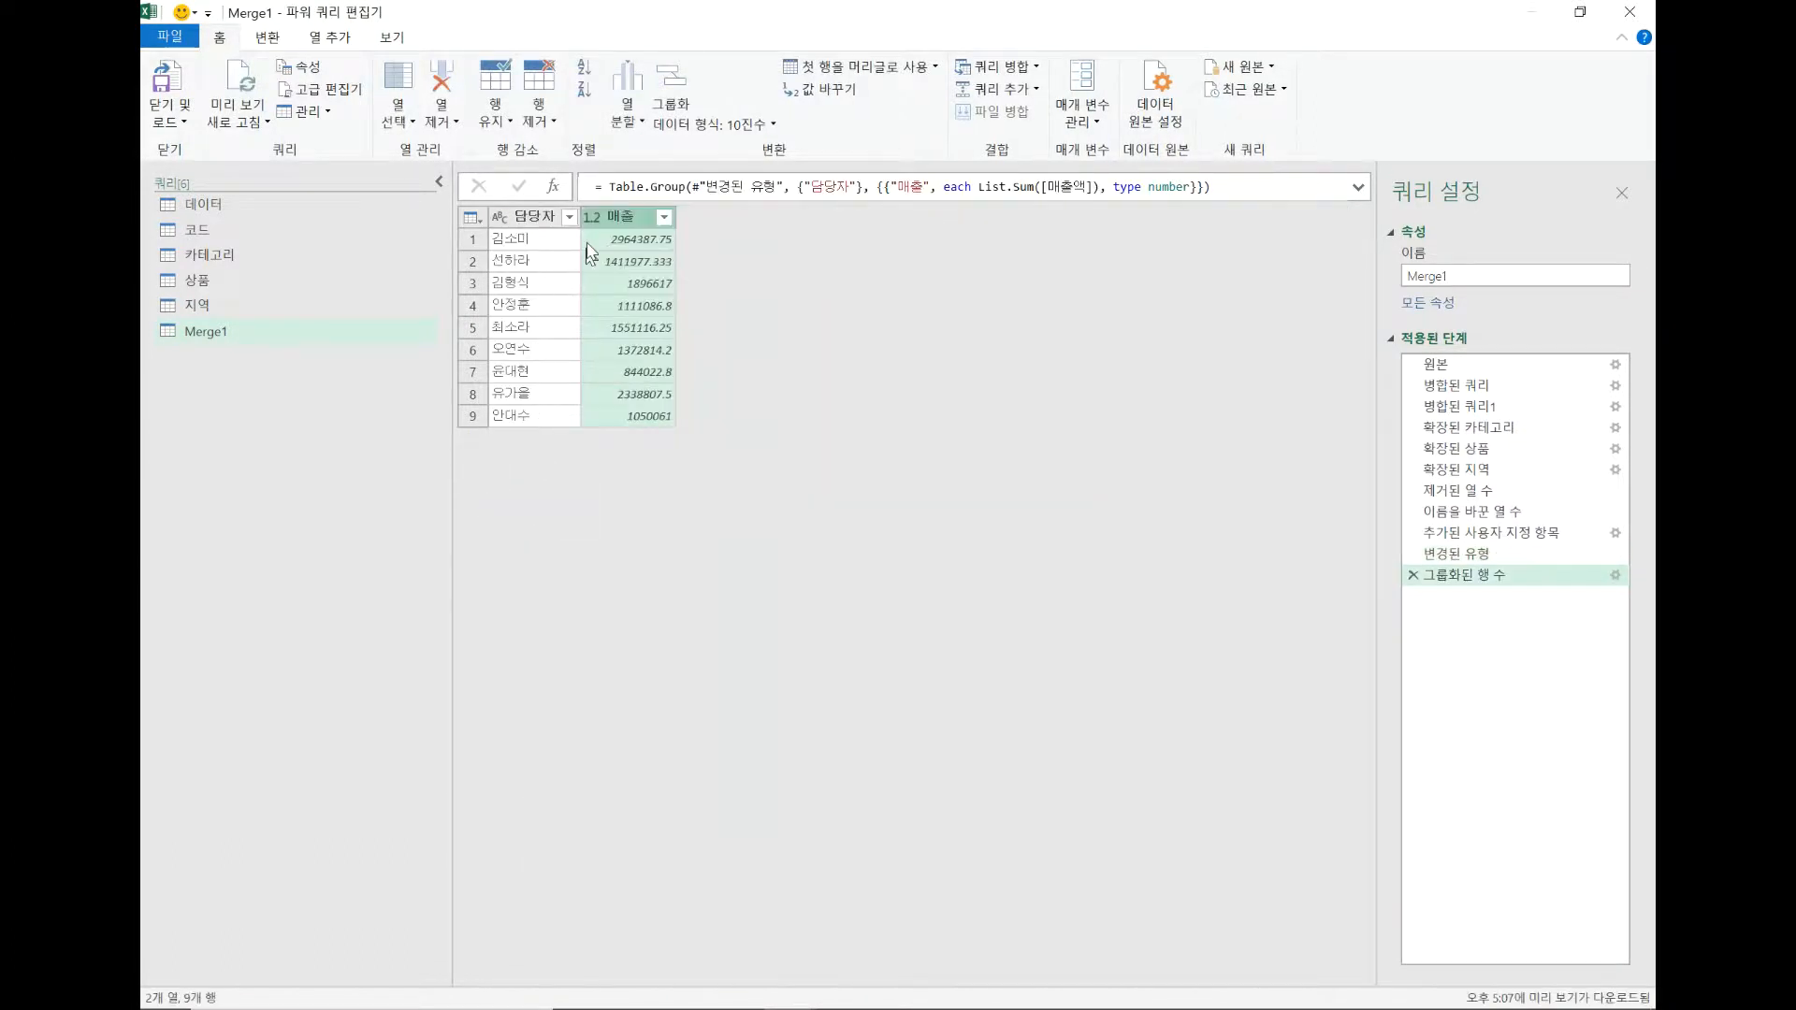
Step: Sort the grouped rows by 매출 in descending order
click(624, 261)
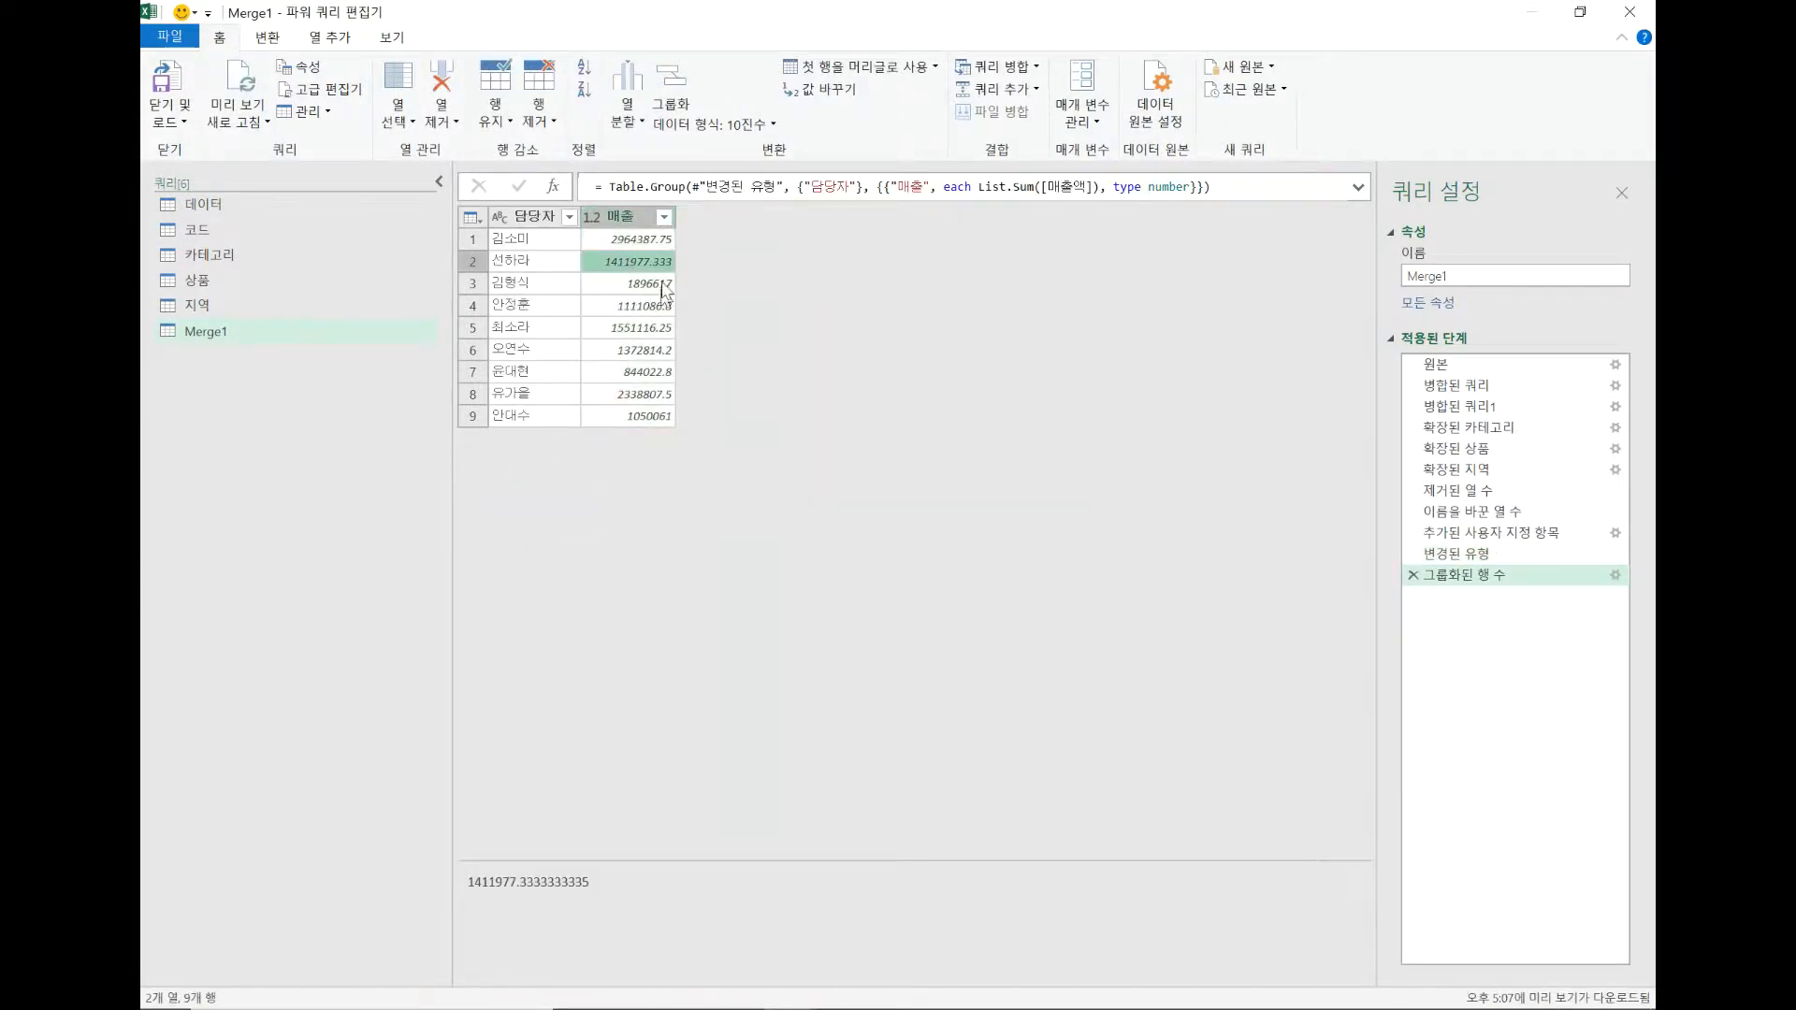
click(648, 241)
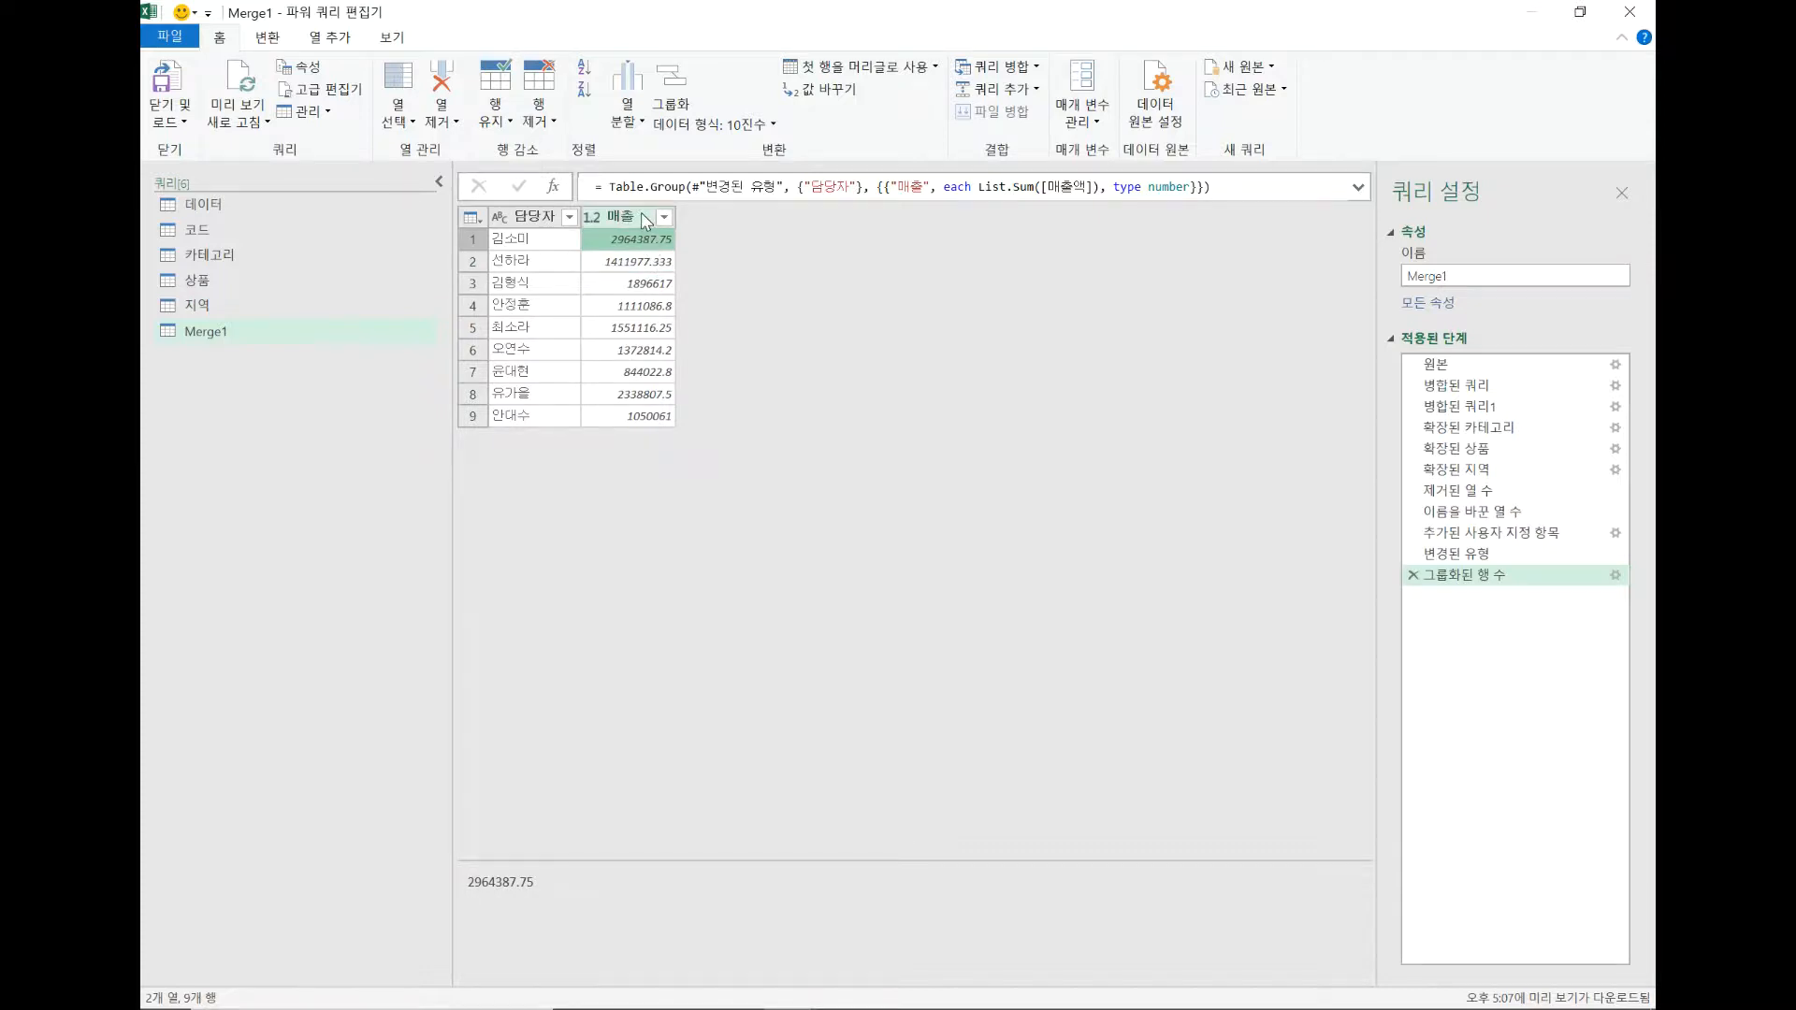
click(646, 220)
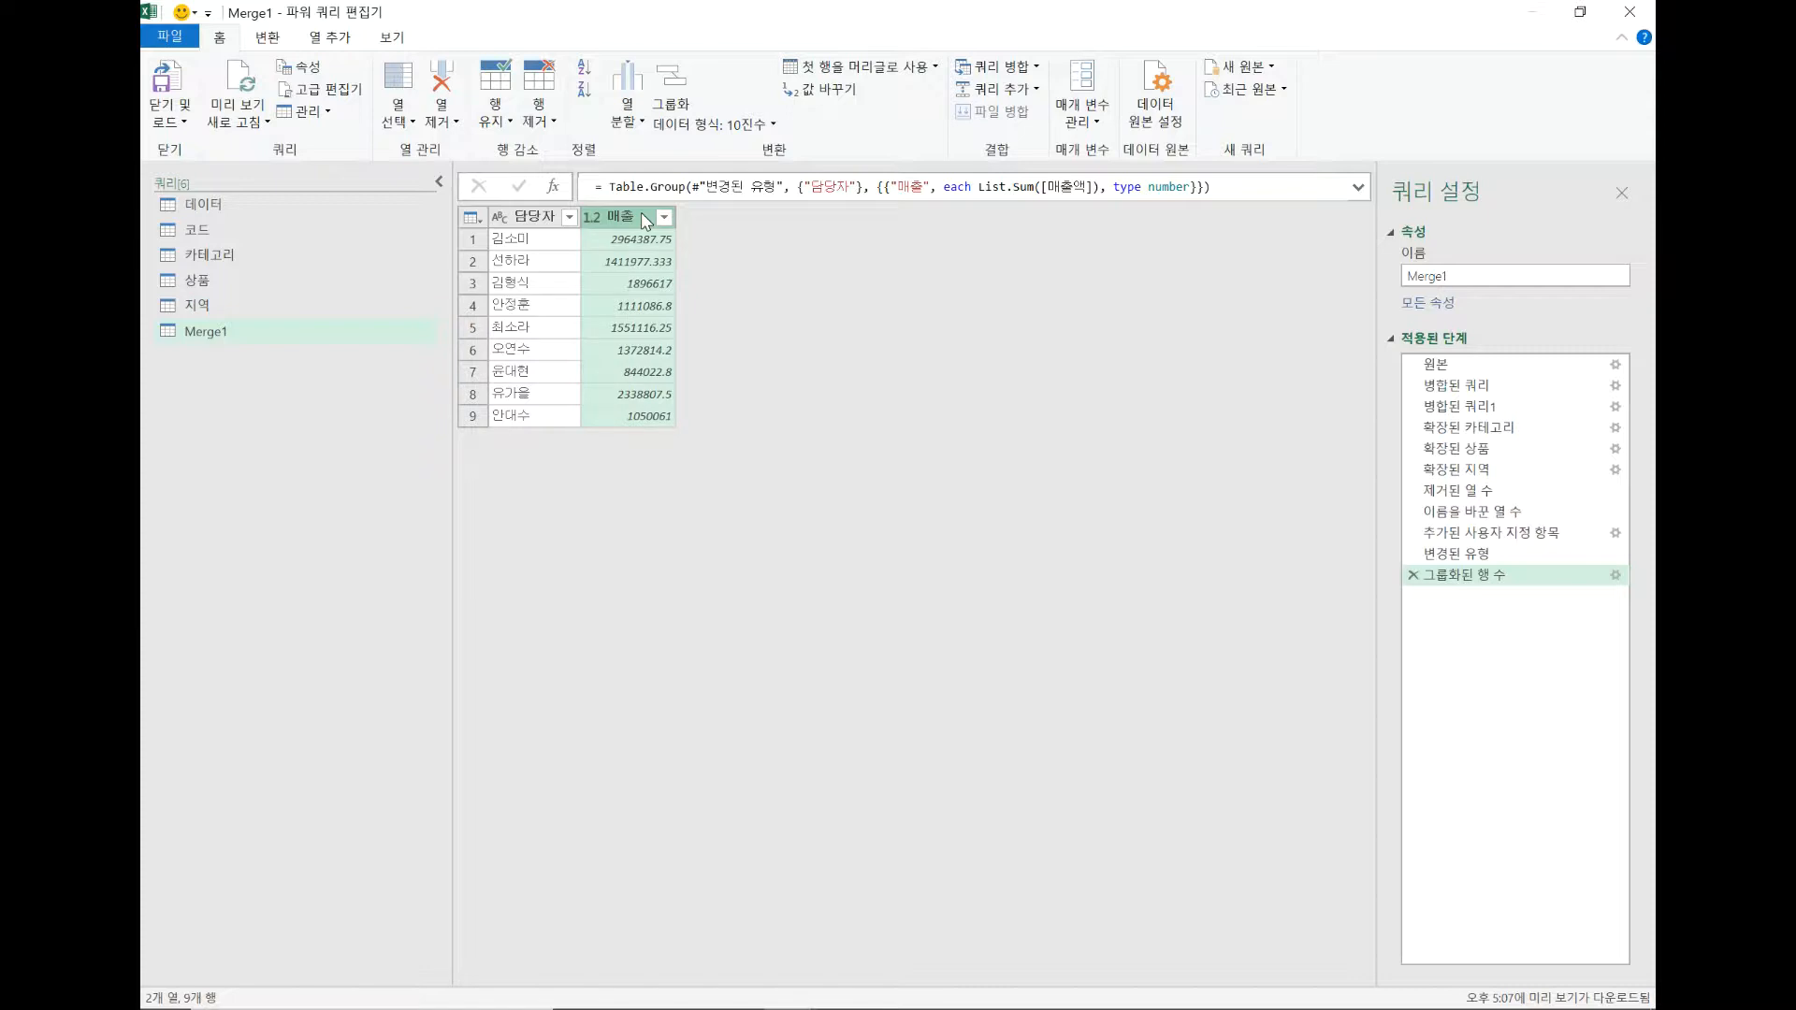
click(583, 91)
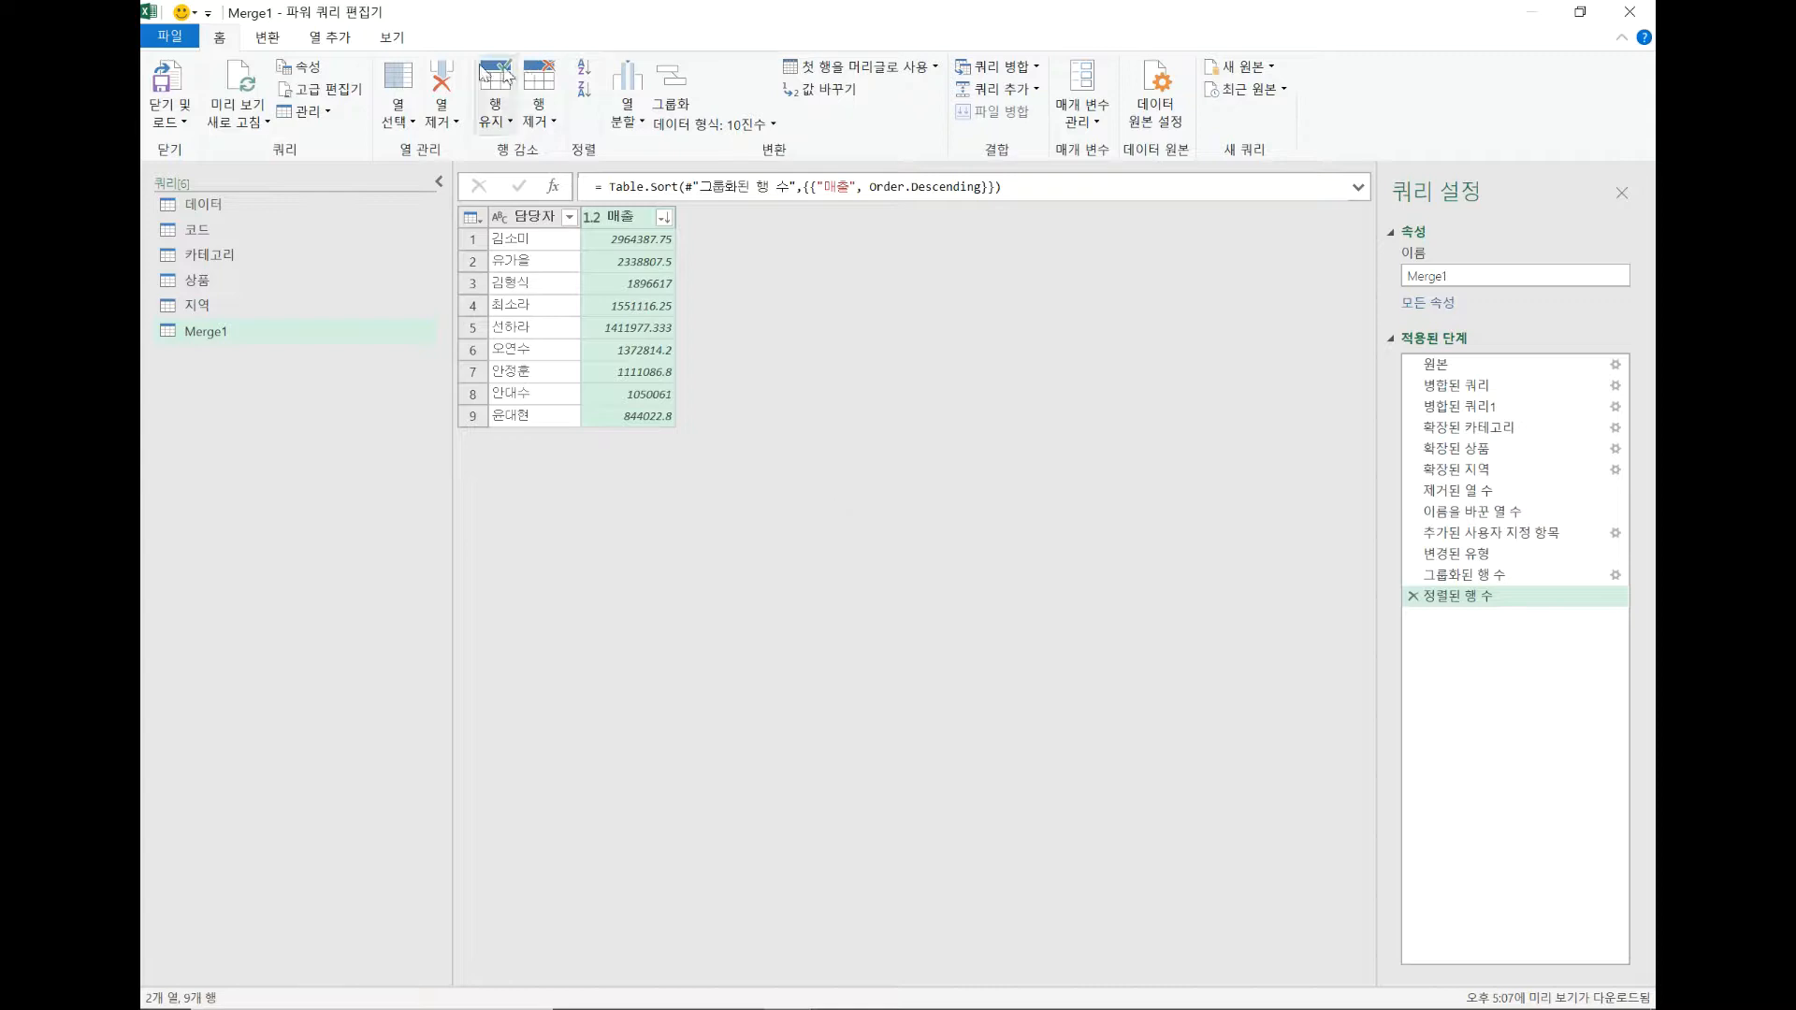
Step: Add an index column starting from 1 to the sorted Merge1 query
click(343, 40)
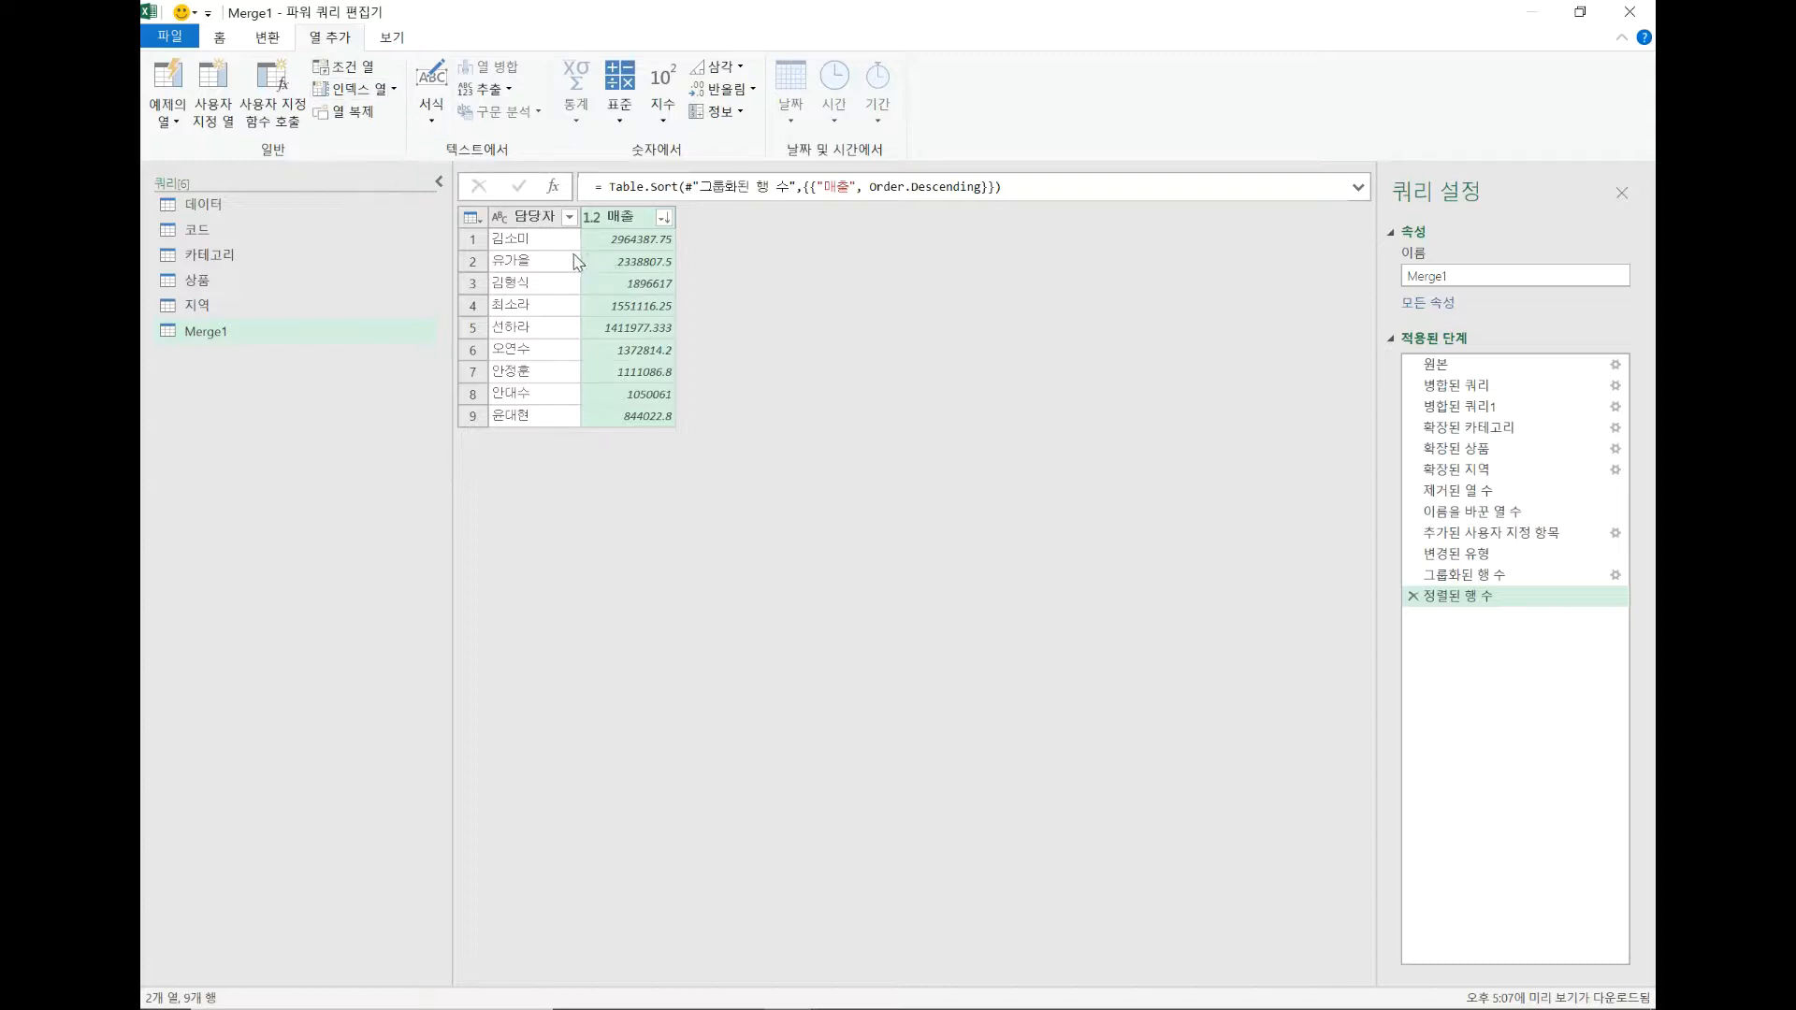
click(394, 91)
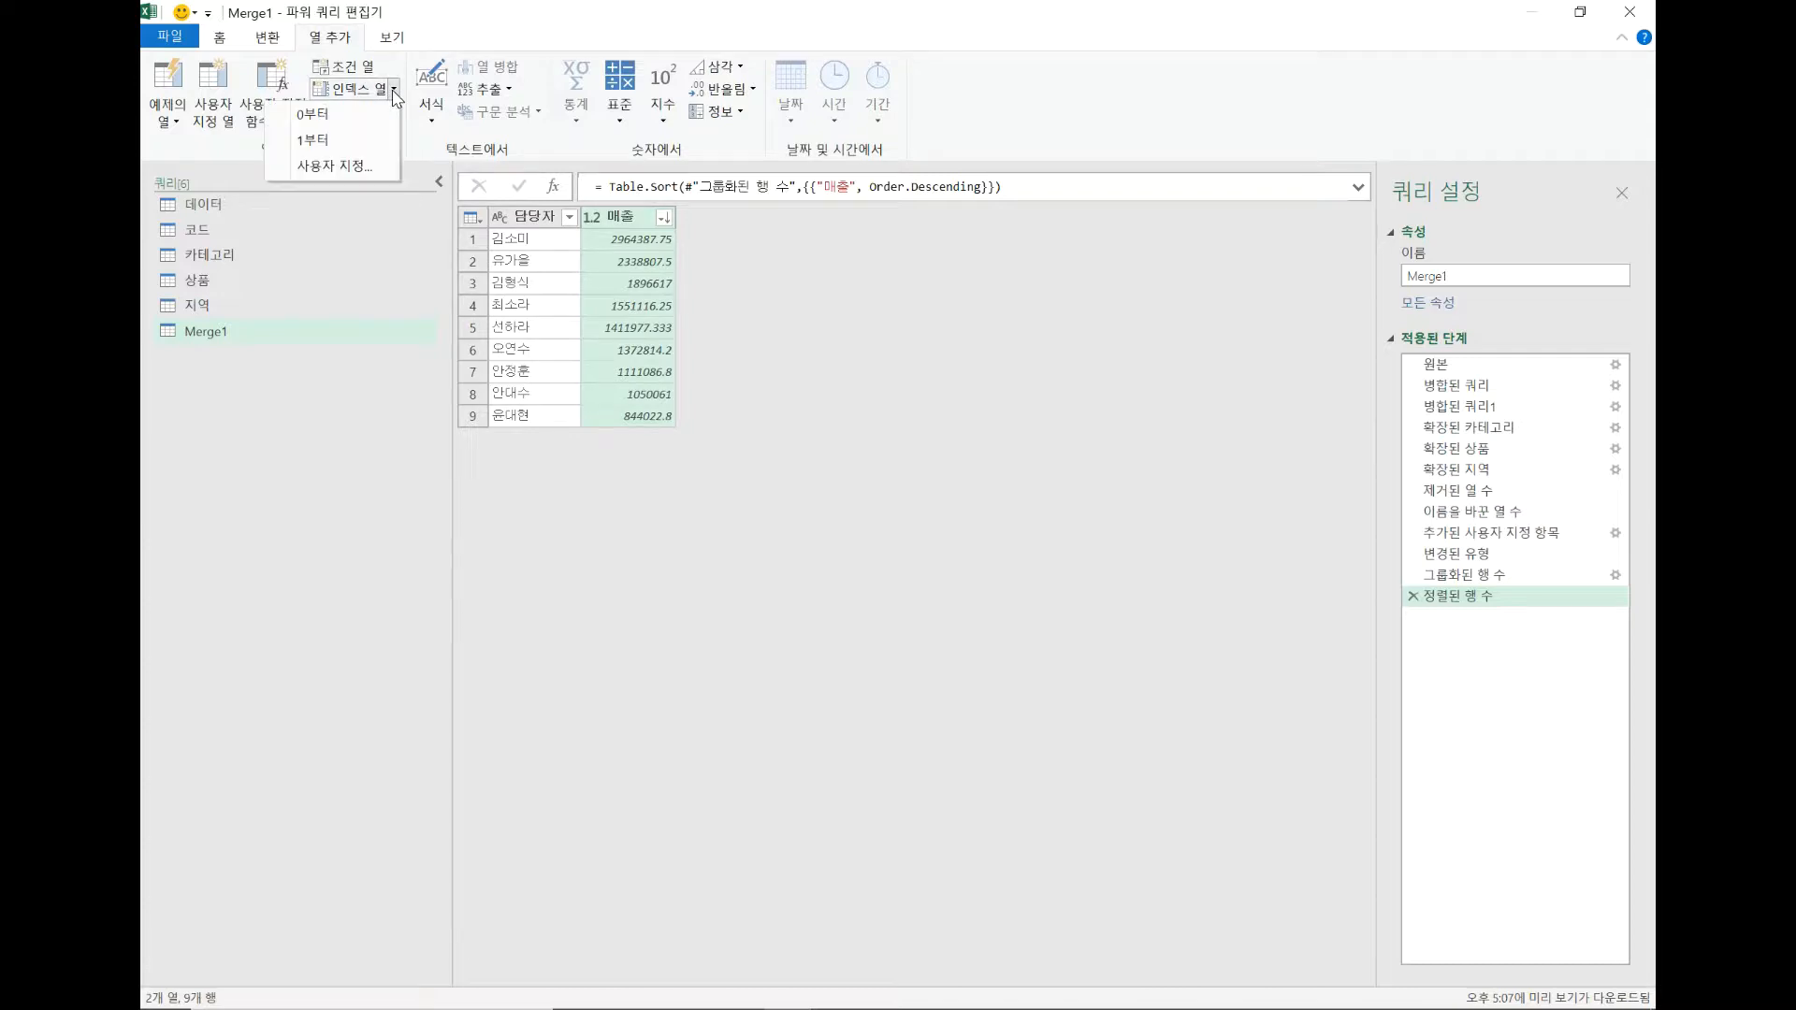
click(353, 143)
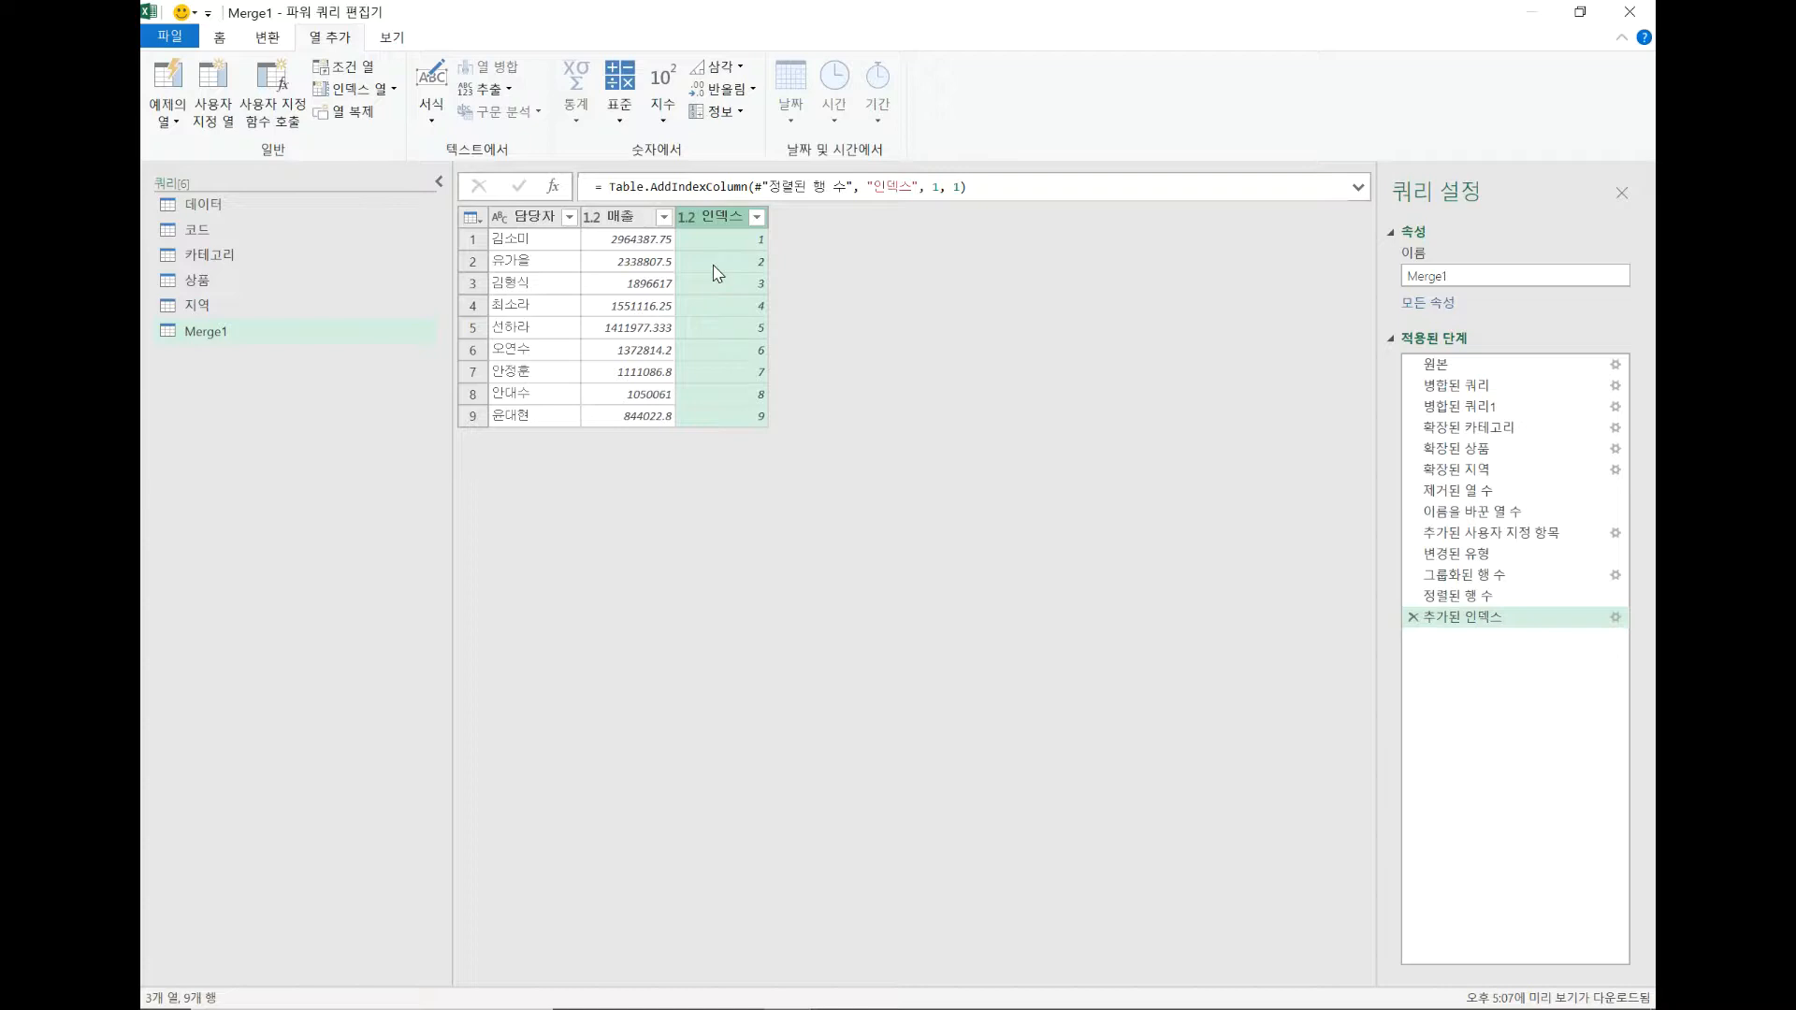
click(758, 220)
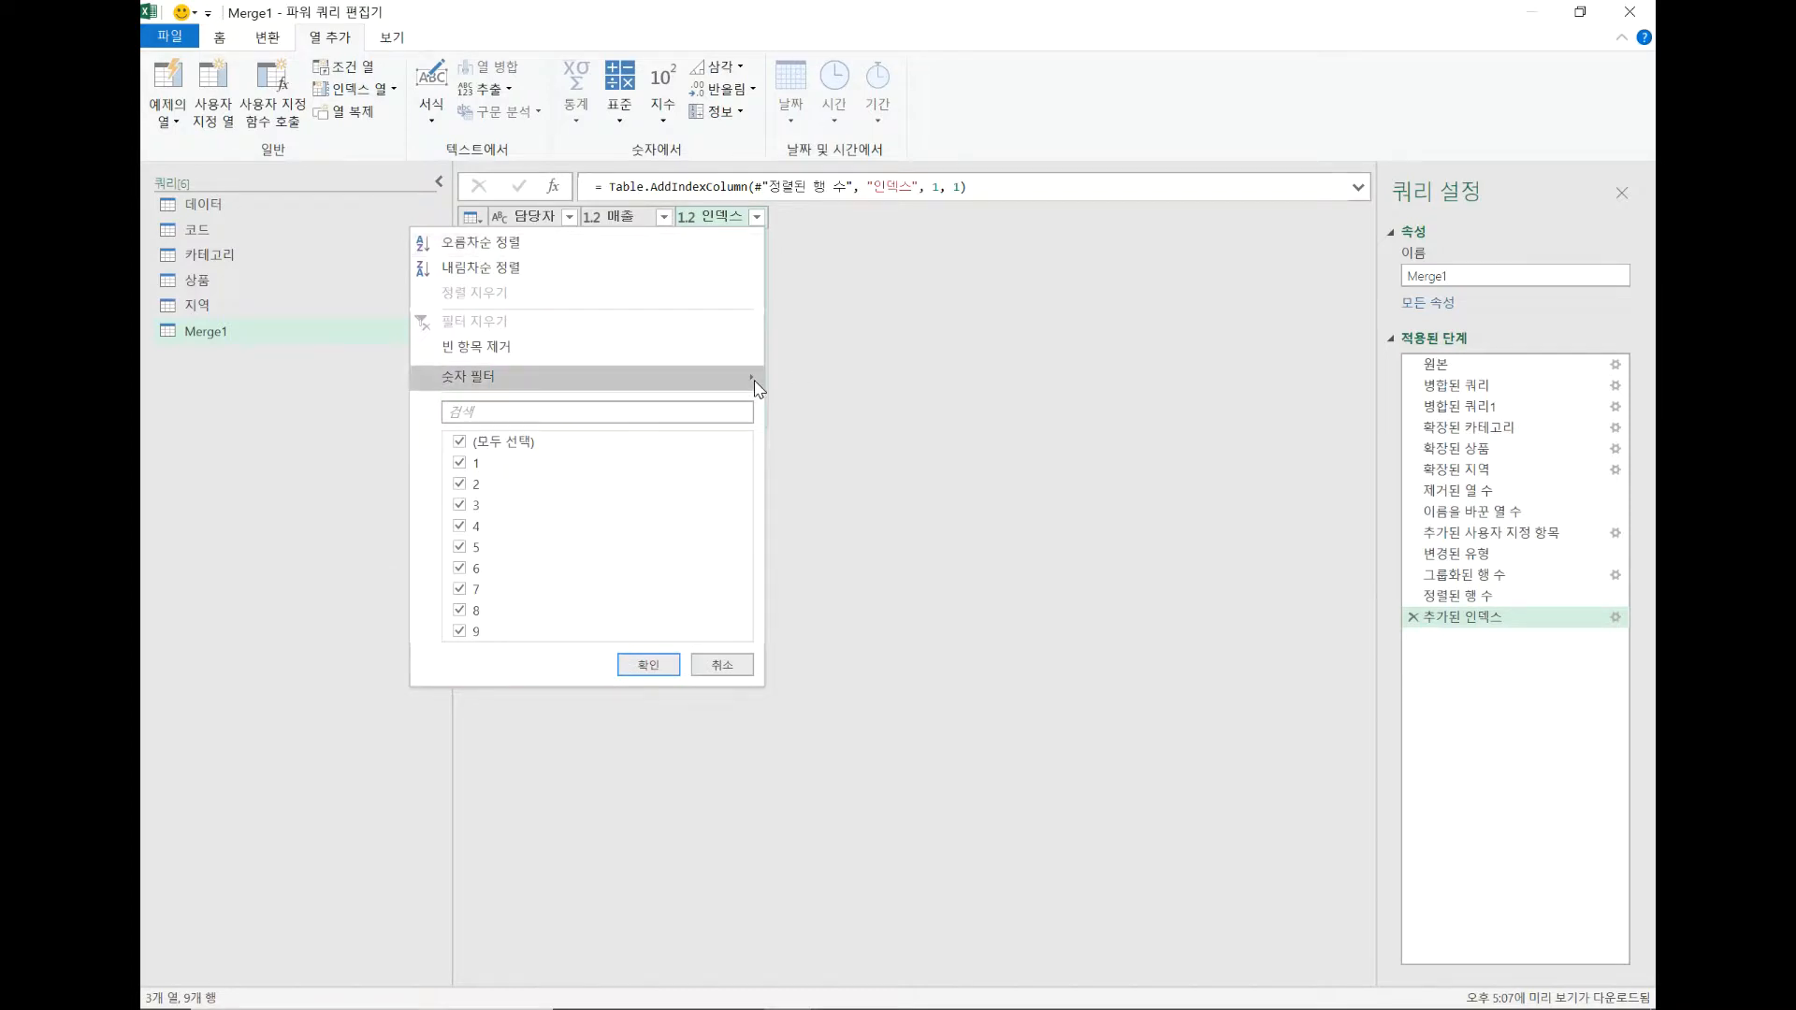
mouse_move(756, 386)
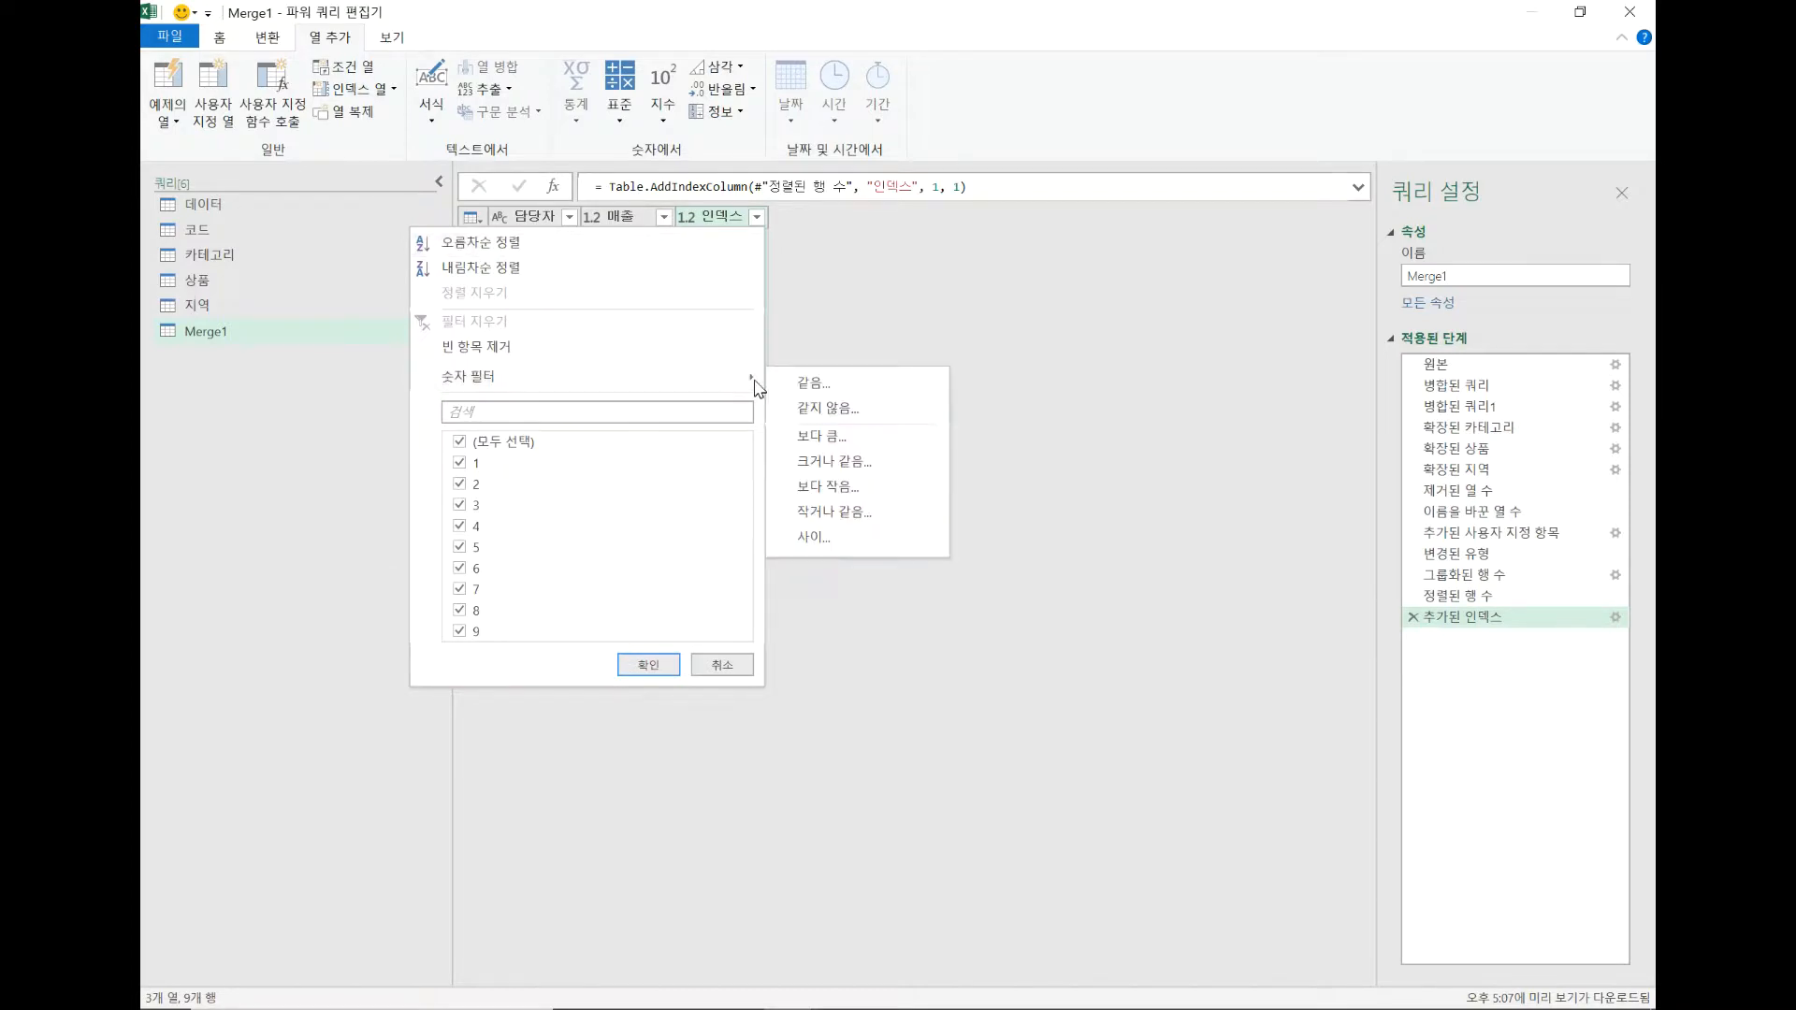
click(847, 438)
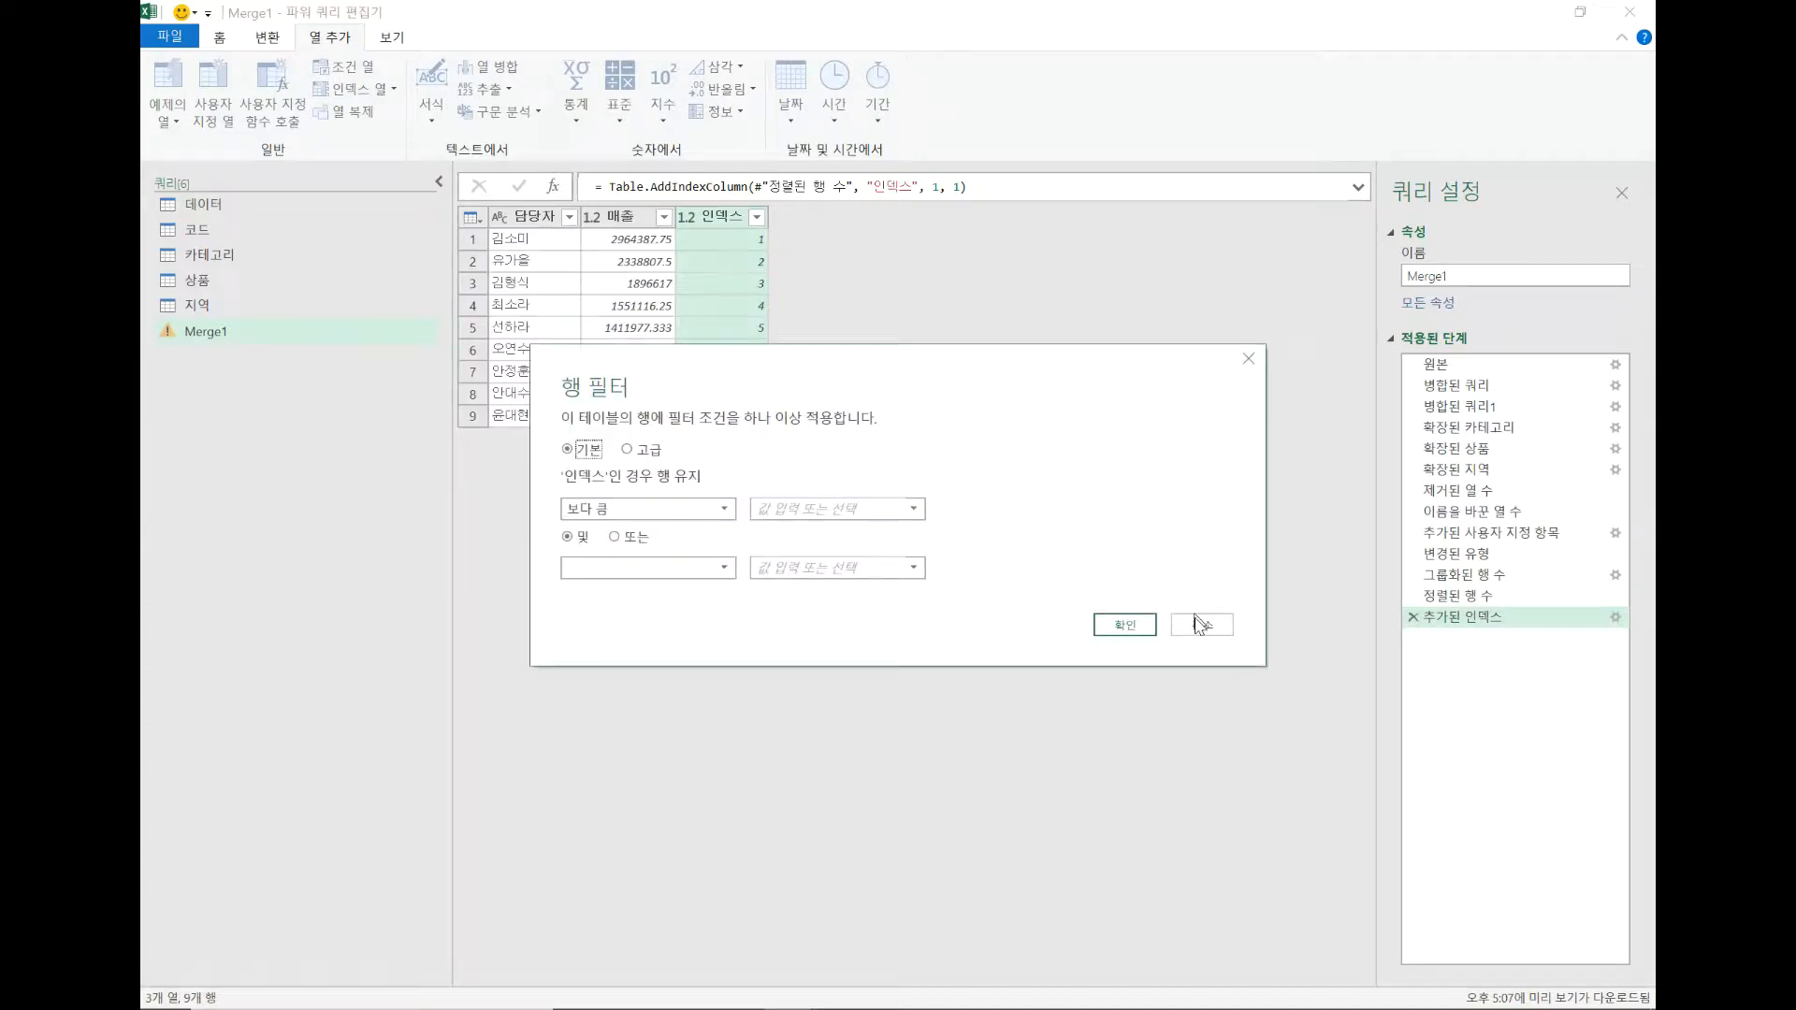
click(1200, 625)
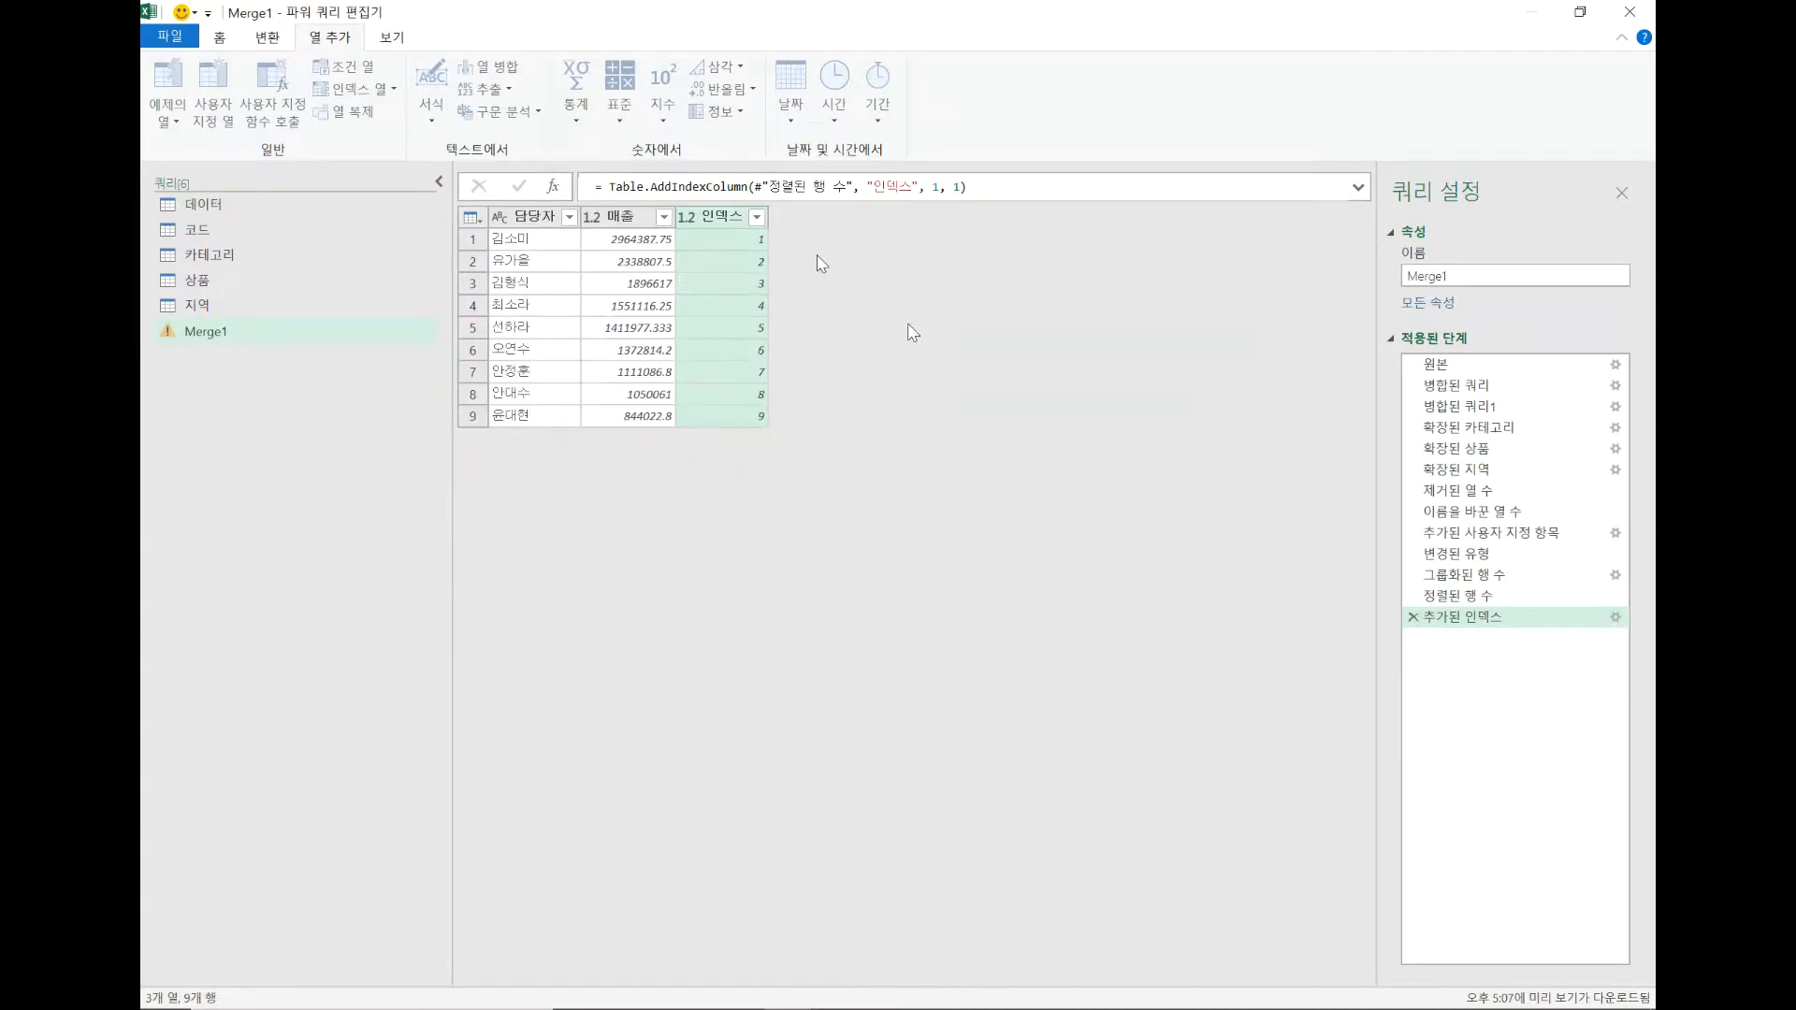
Step: Filter the 인덱스 column to keep only rows with values less than or equal to 3
click(757, 218)
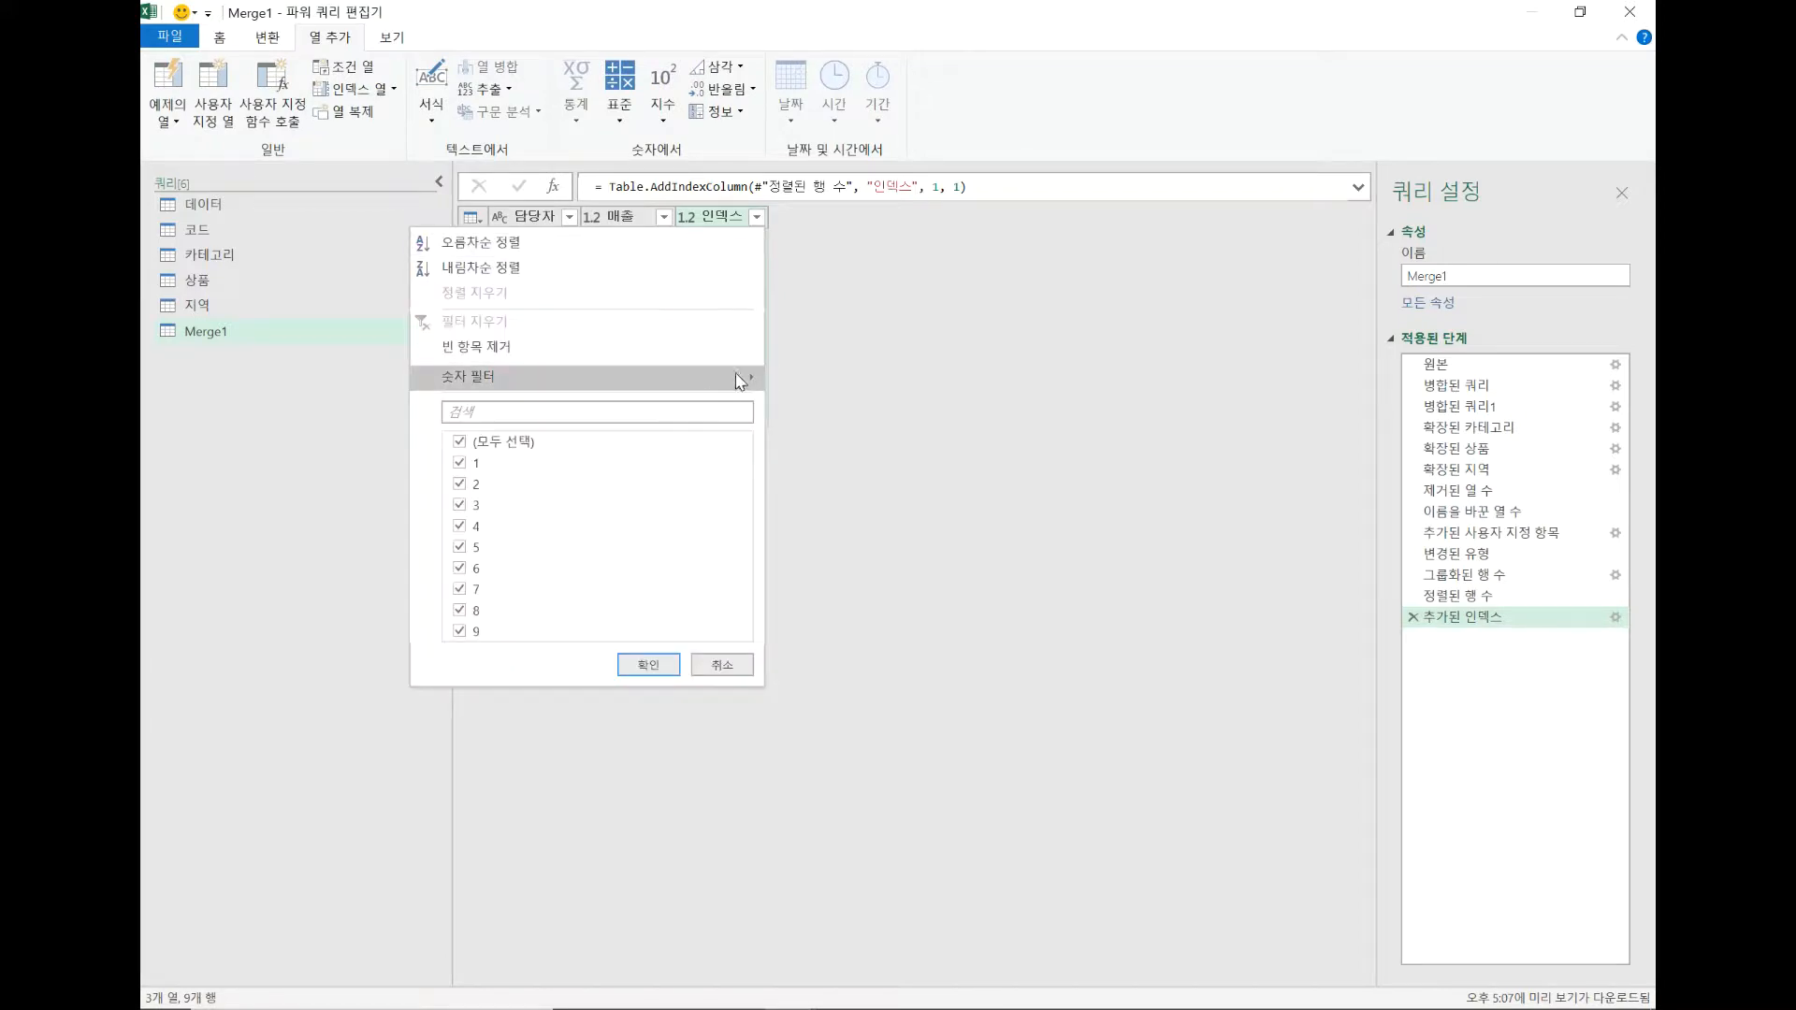
mouse_move(739, 383)
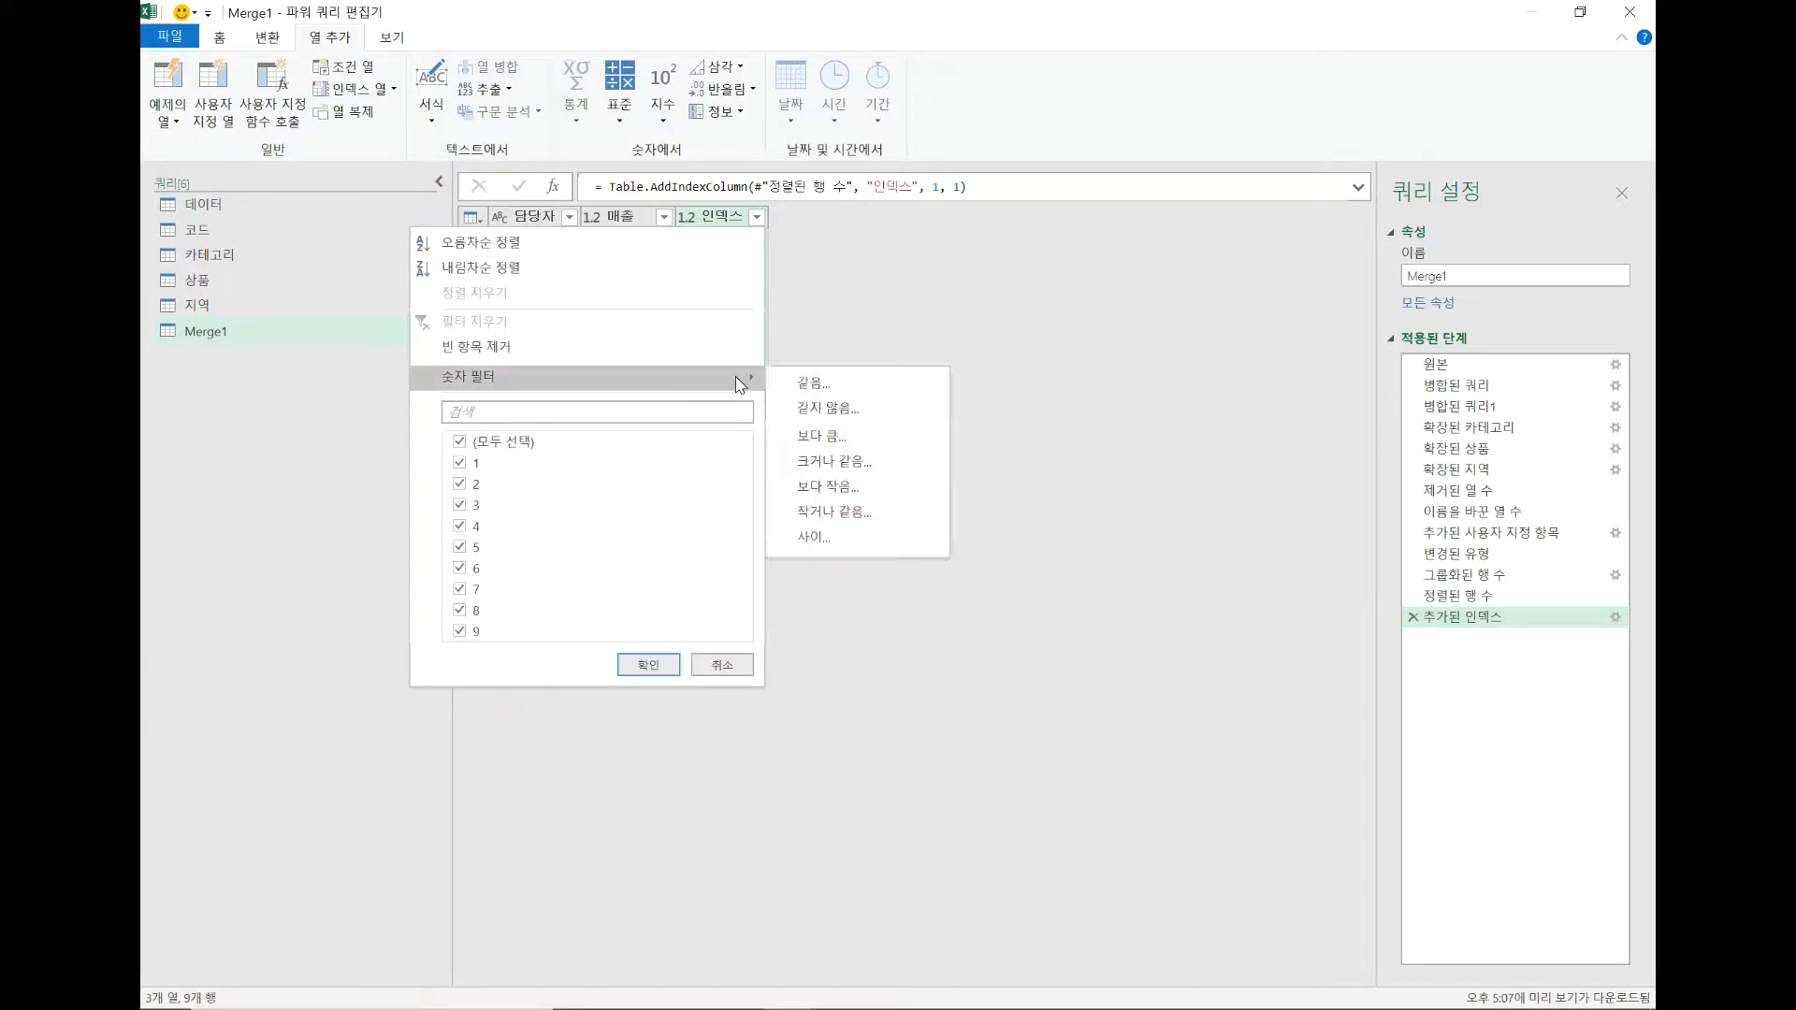
click(856, 513)
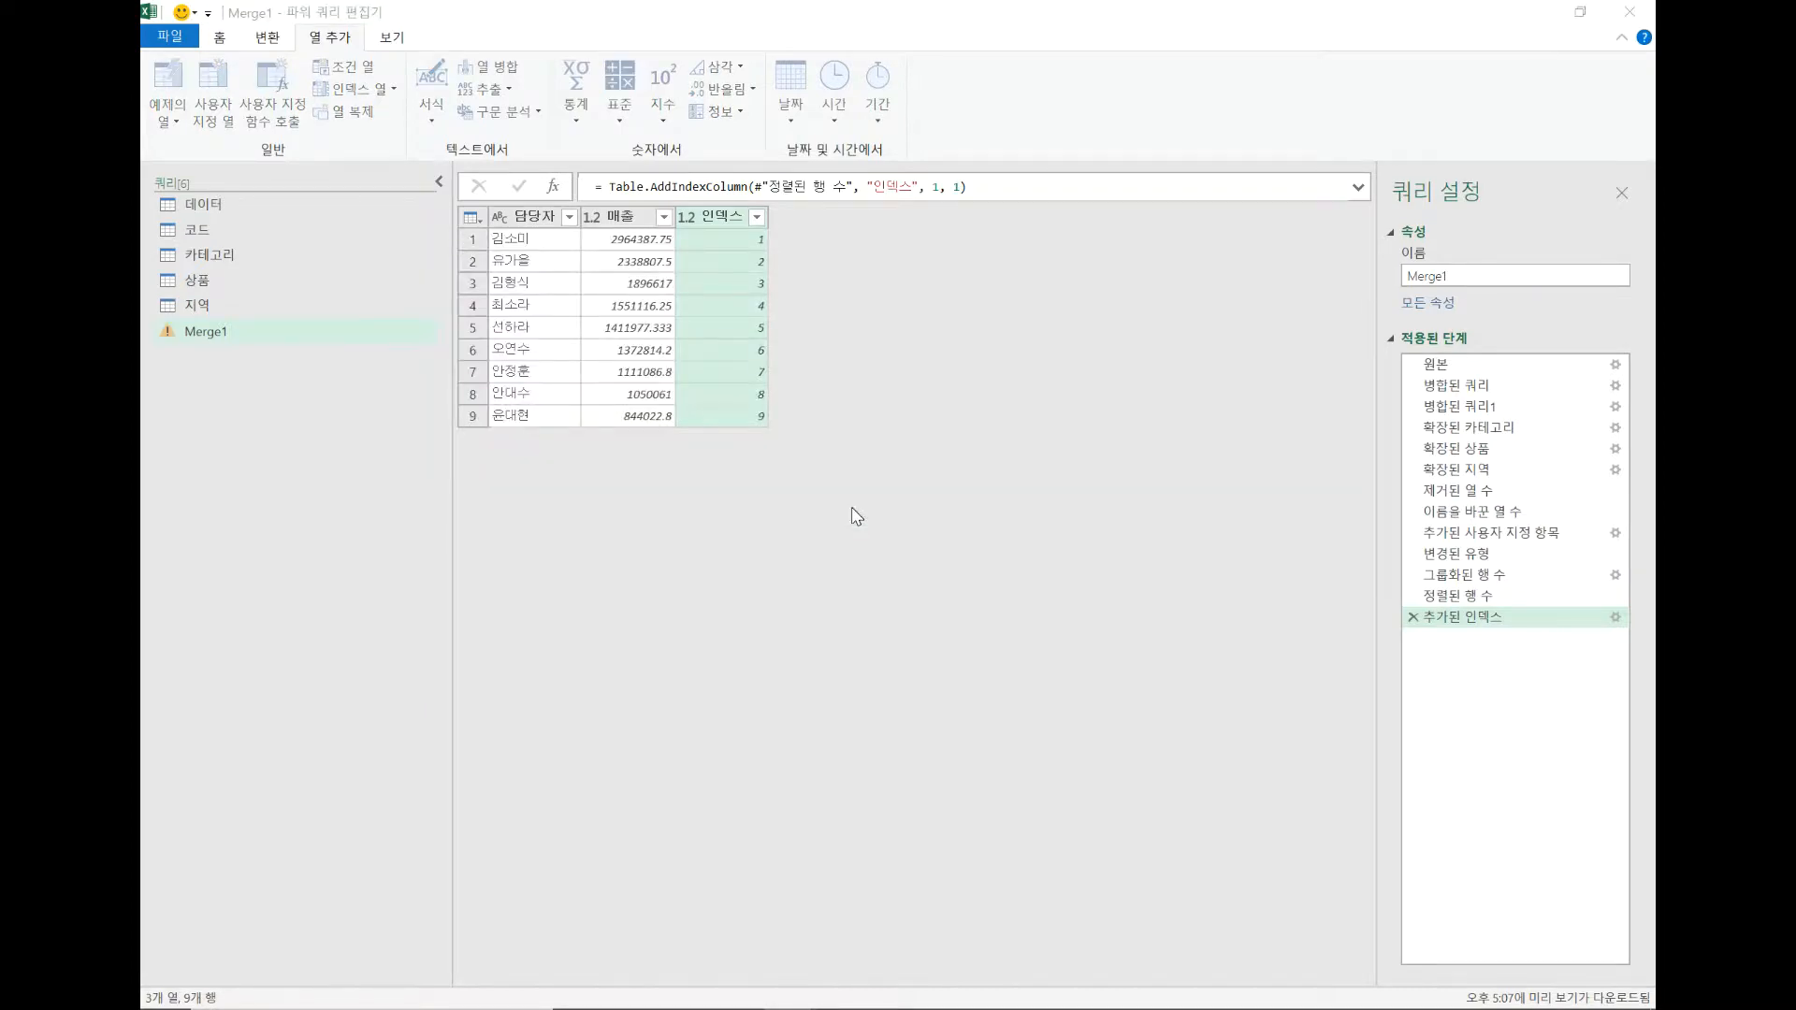
click(842, 509)
text(3)
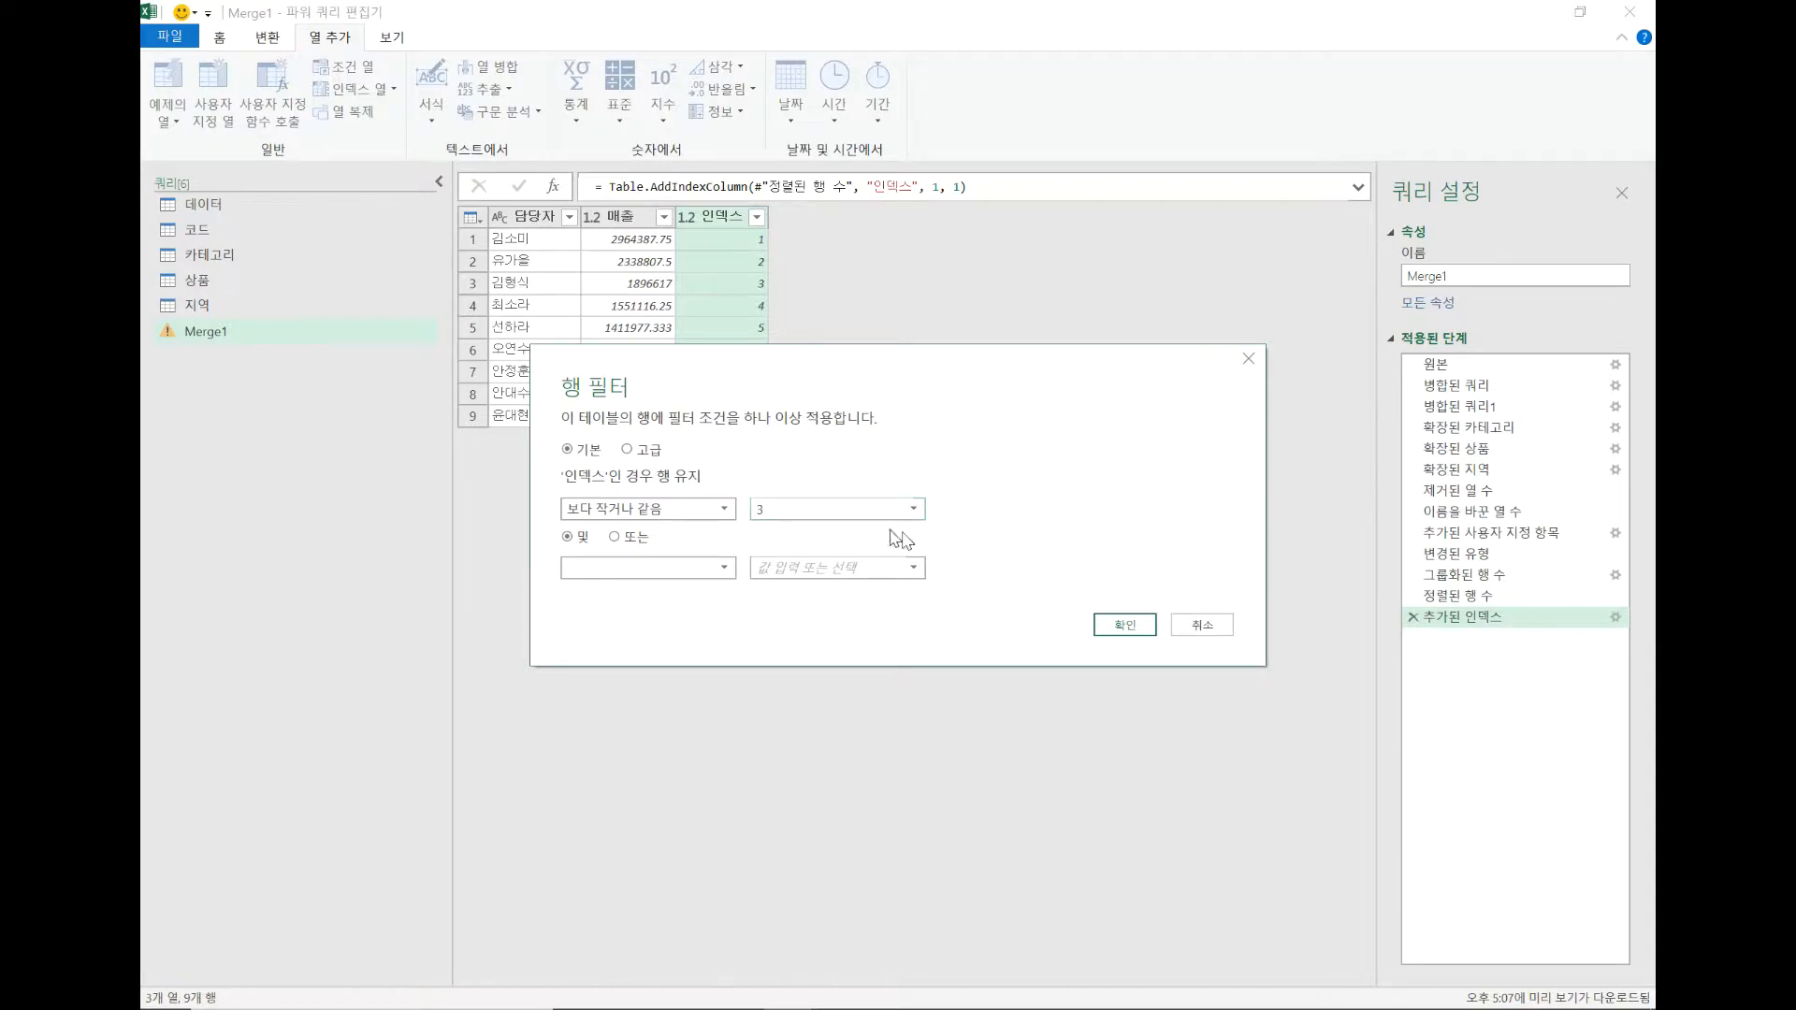
click(1126, 627)
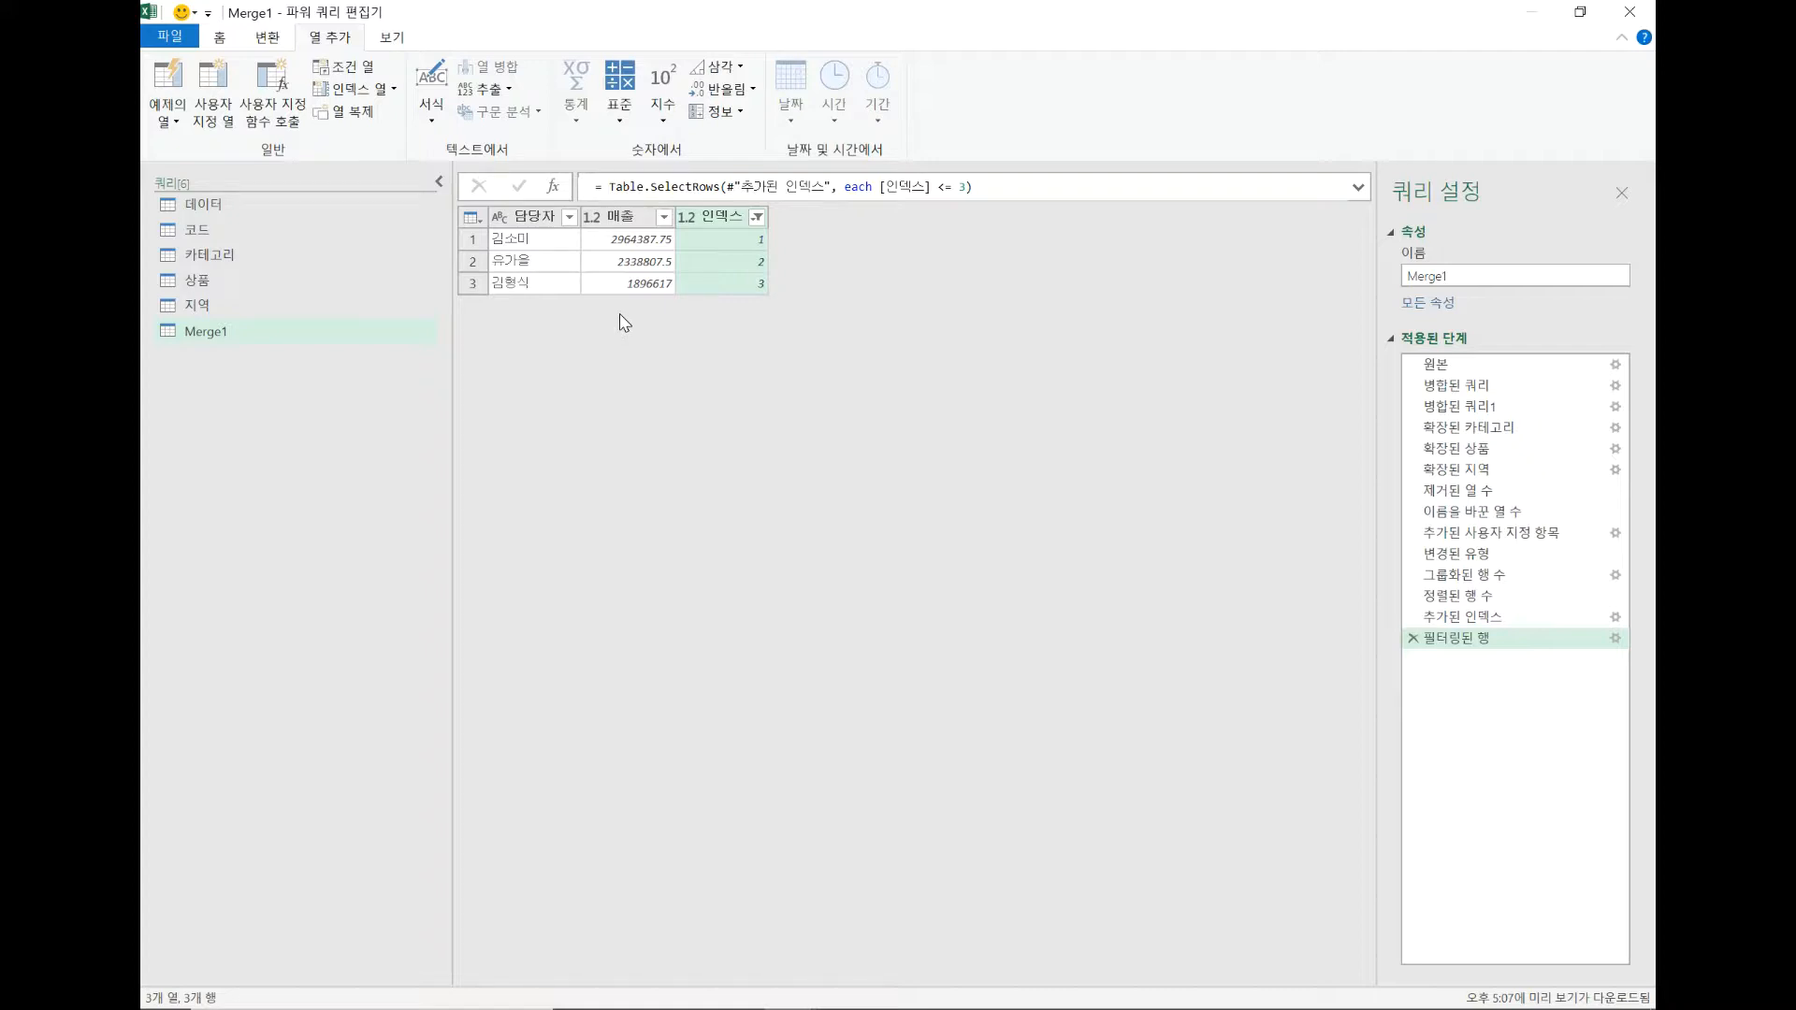
Step: Remove the 매출 and 인덱스 columns, leaving only the 담당자 column
ctrl+click(633, 214)
click(733, 215)
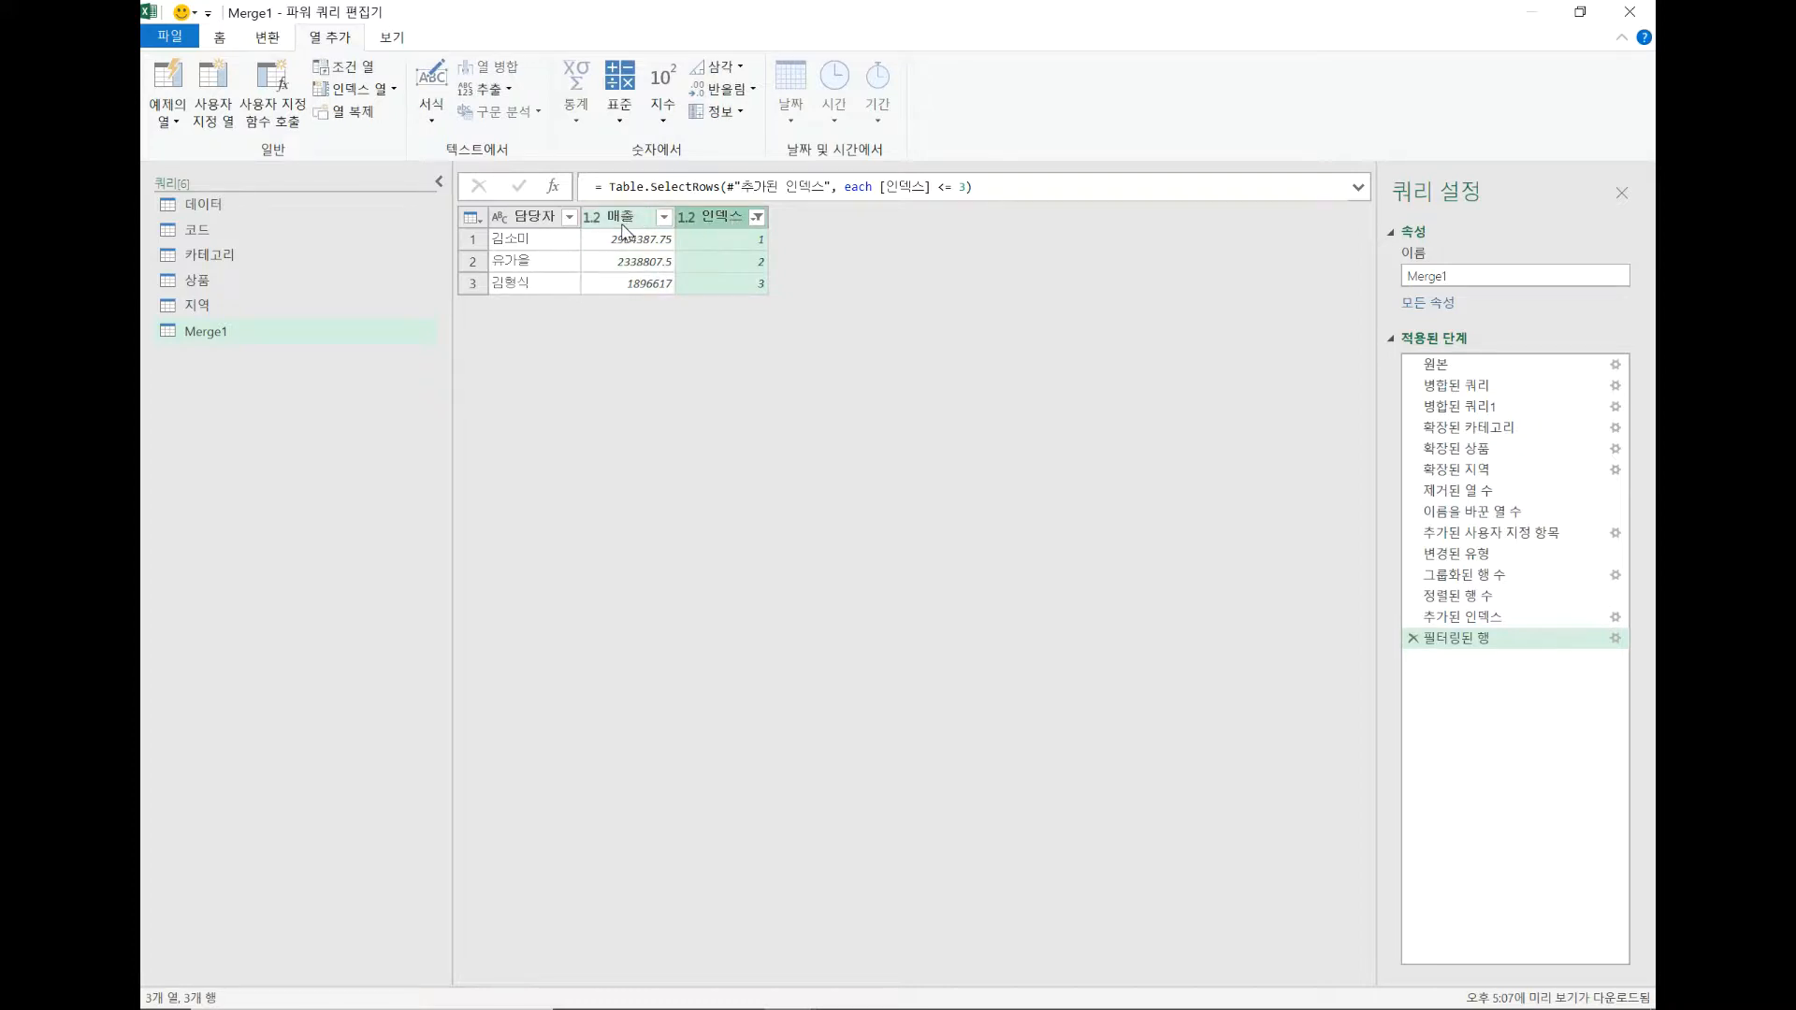
ctrl+click(623, 218)
right_click(720, 219)
click(777, 258)
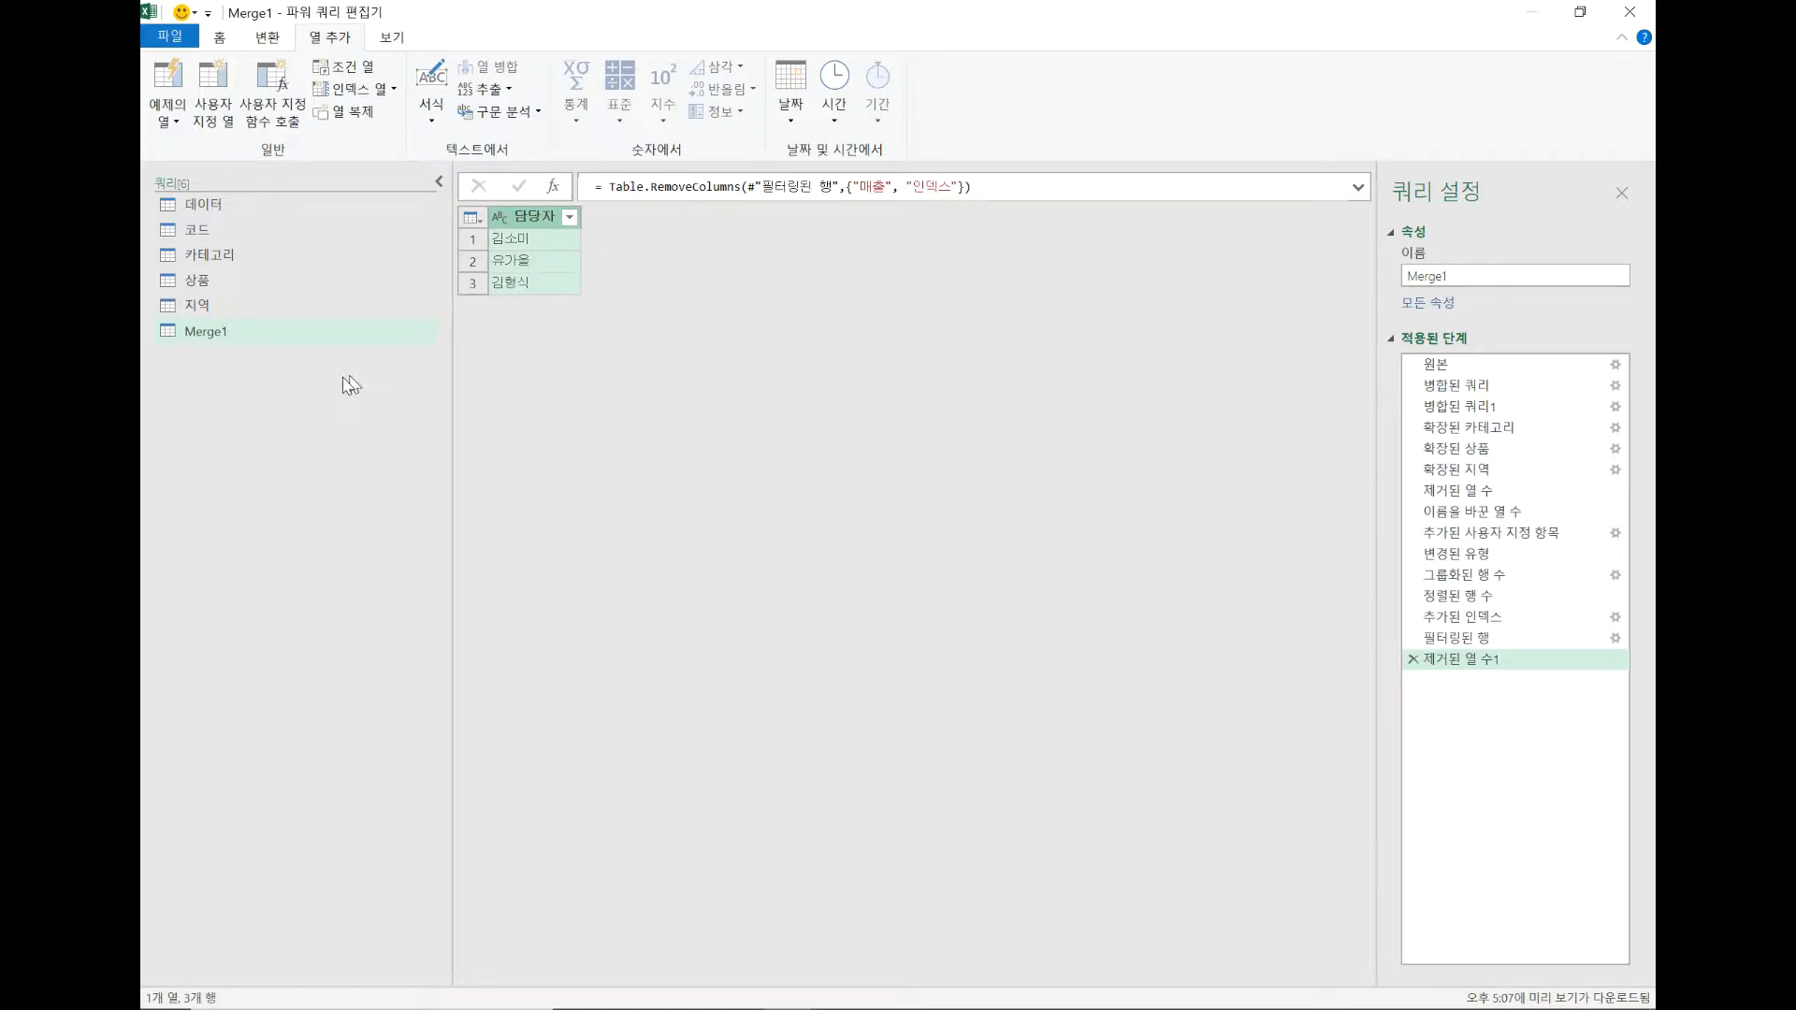
Step: Delete the column removal, row filter, index, sort and grouping steps from the Merge1 query, back to the step 변경된 유형
click(258, 341)
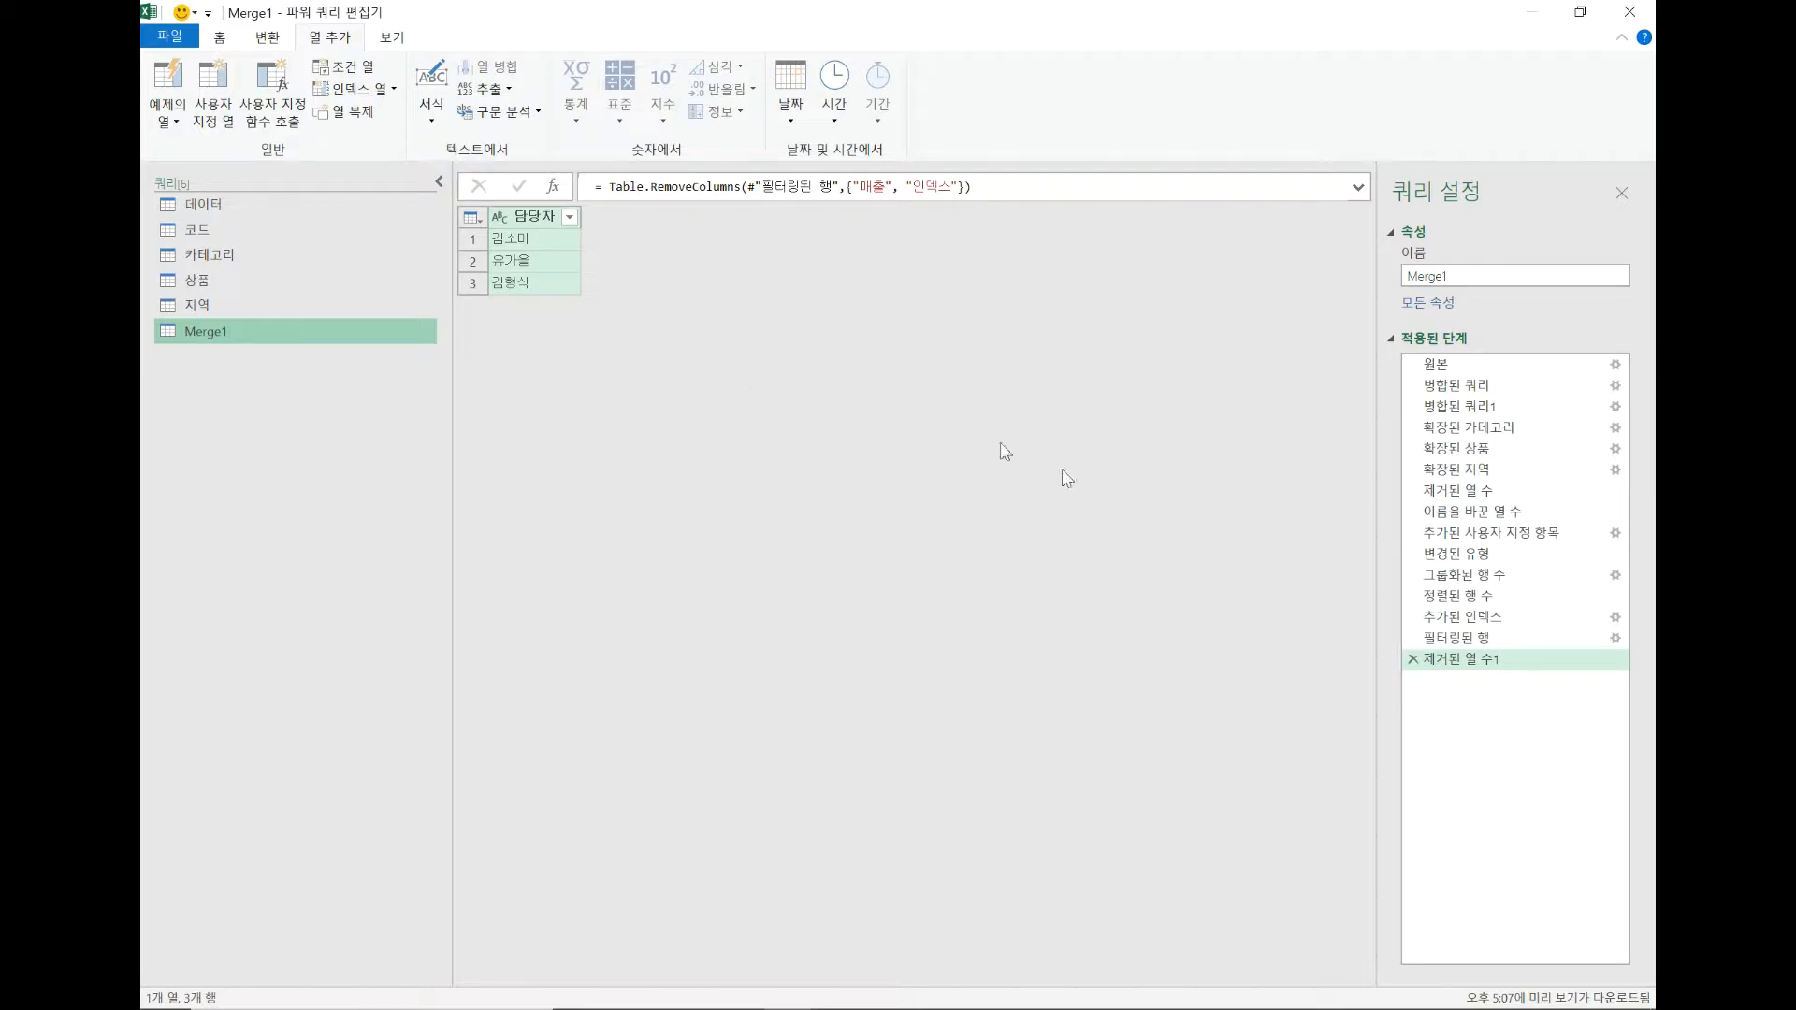
click(1413, 659)
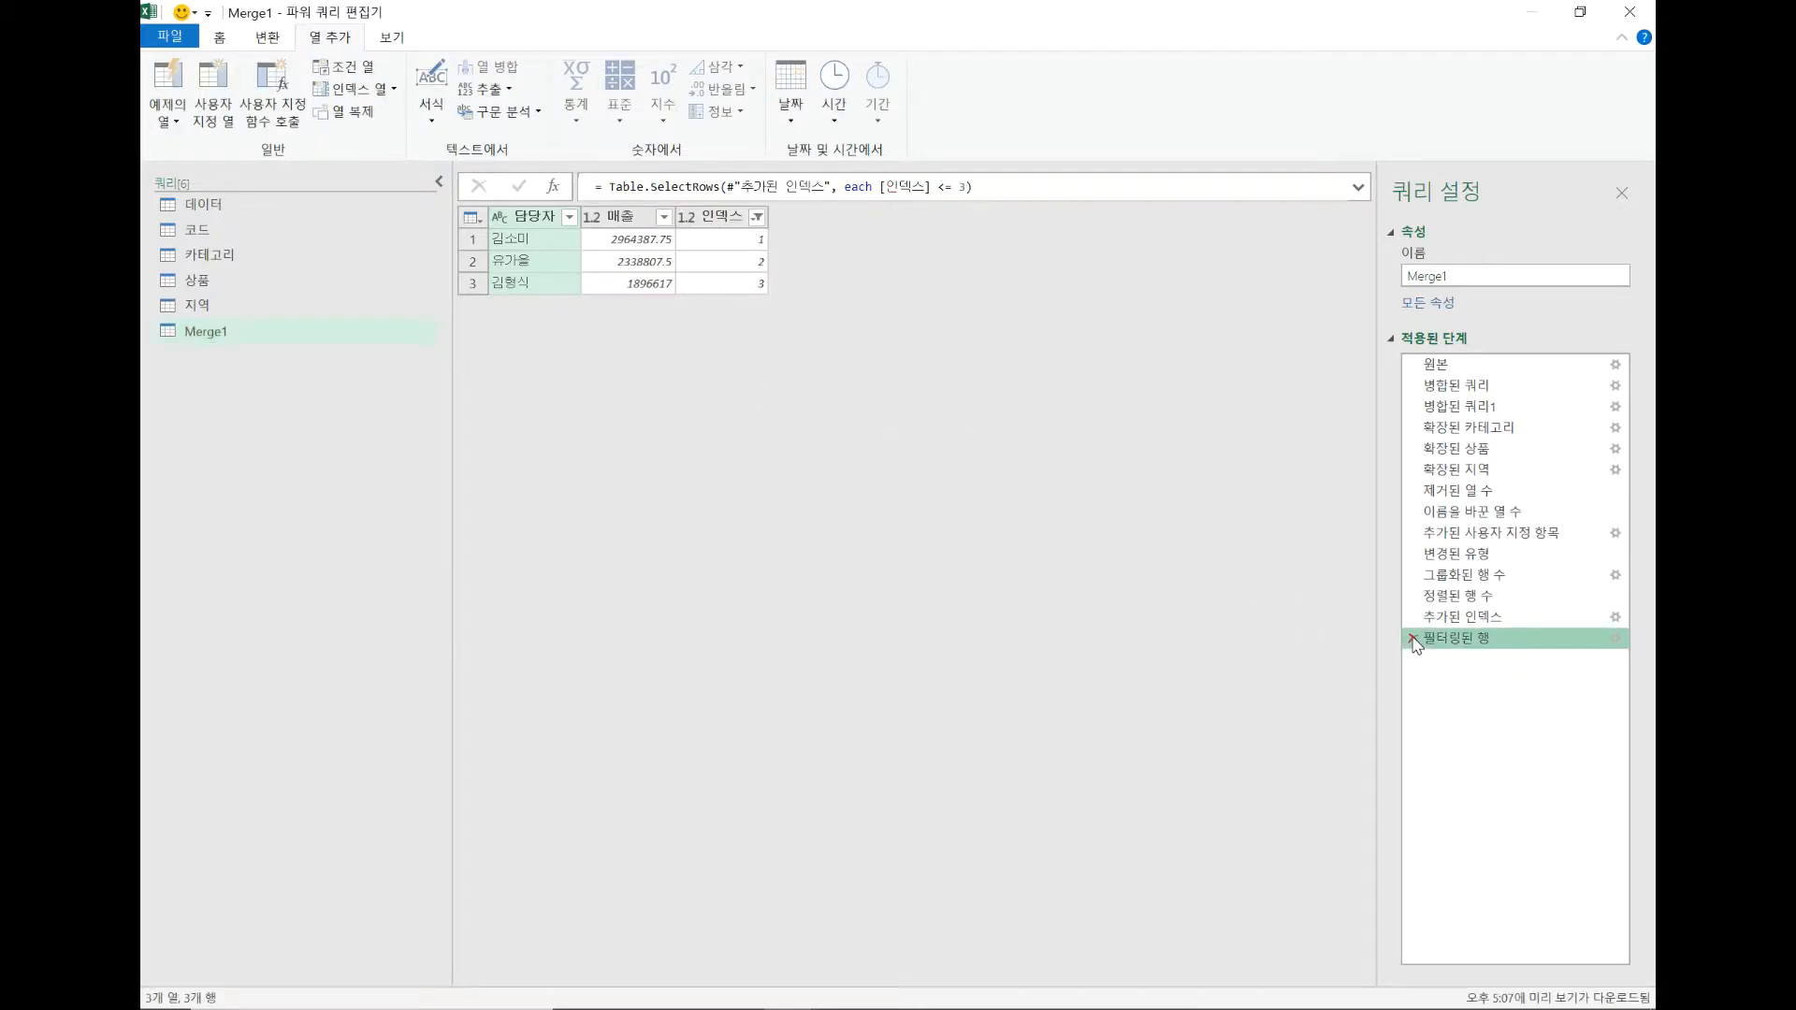
click(1412, 639)
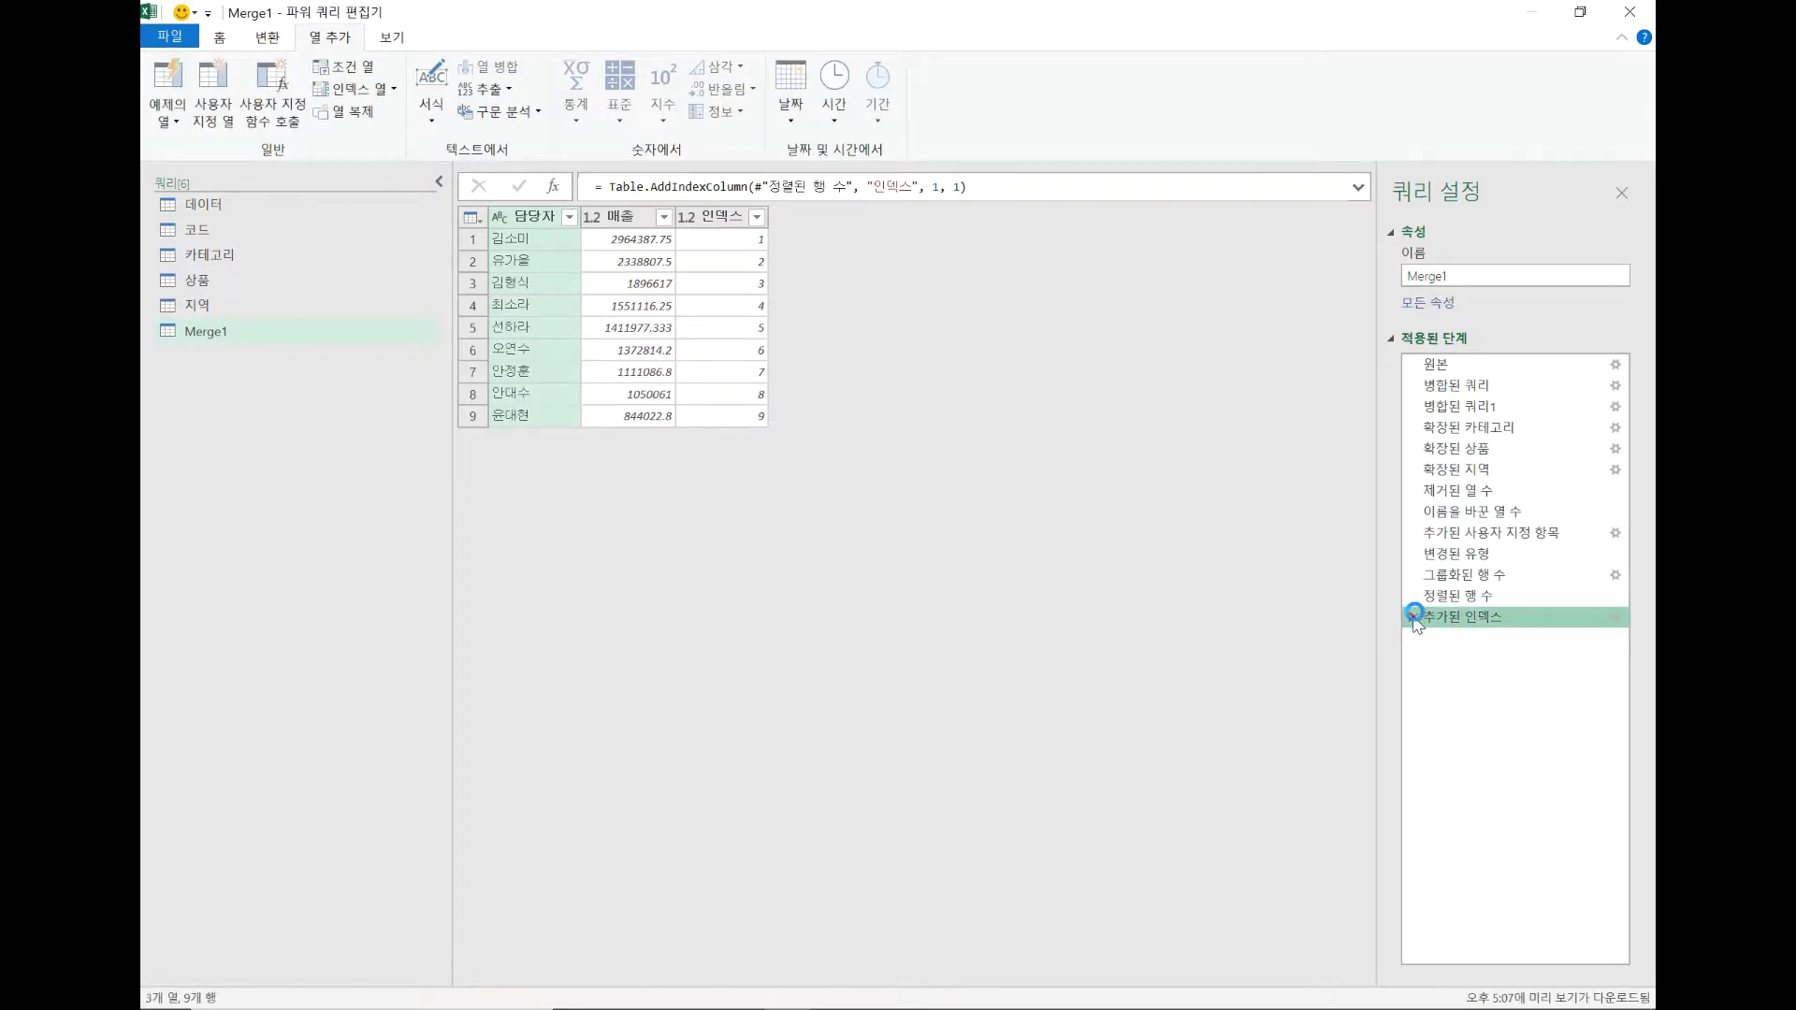
click(1413, 618)
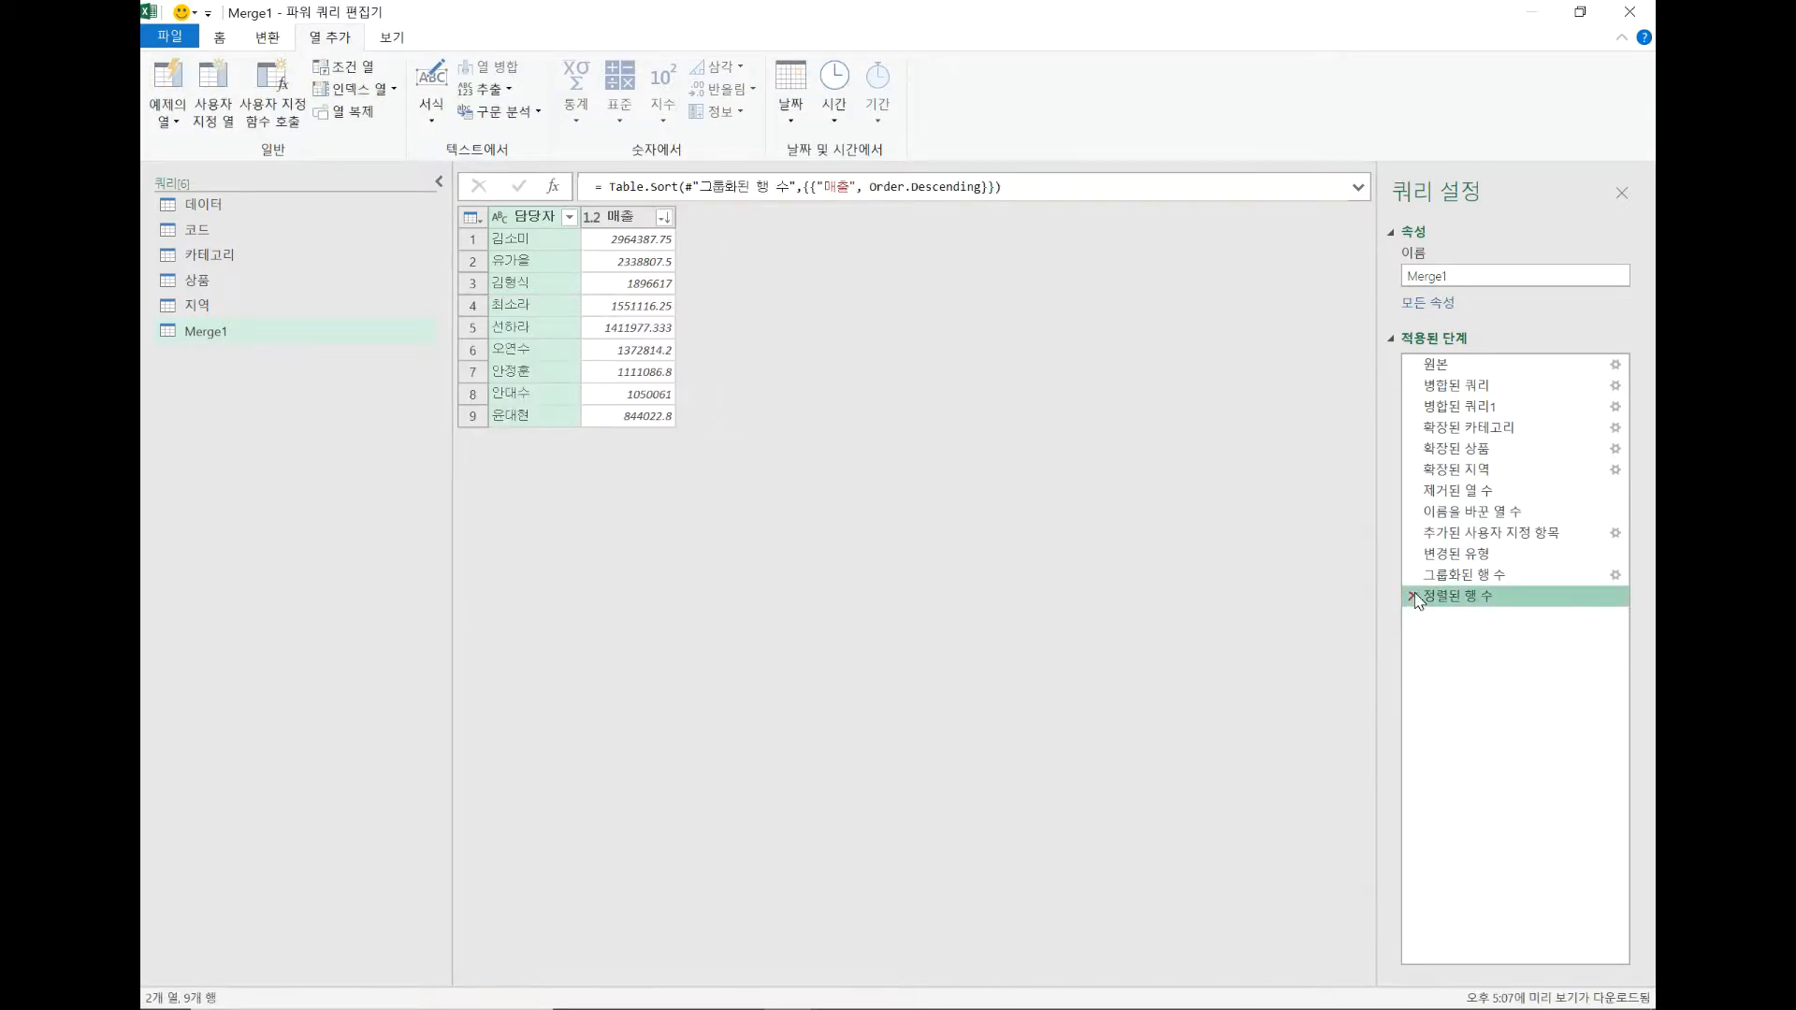
click(1413, 596)
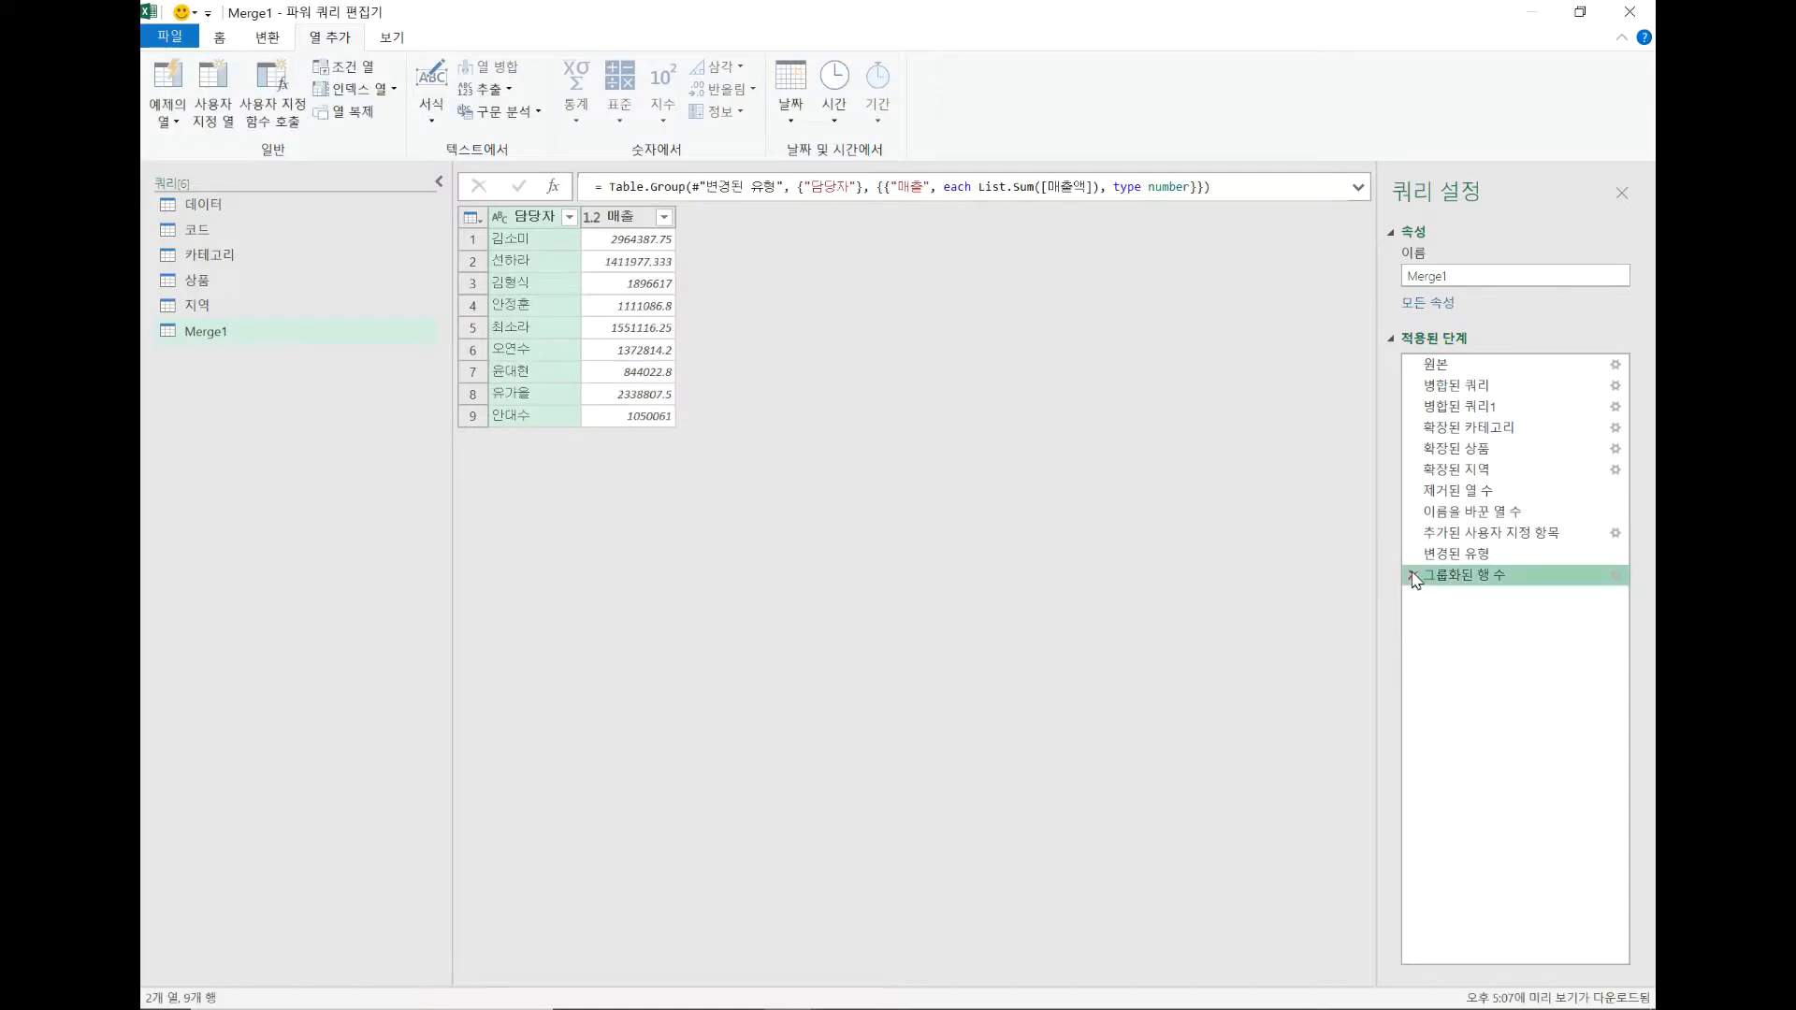
click(1414, 574)
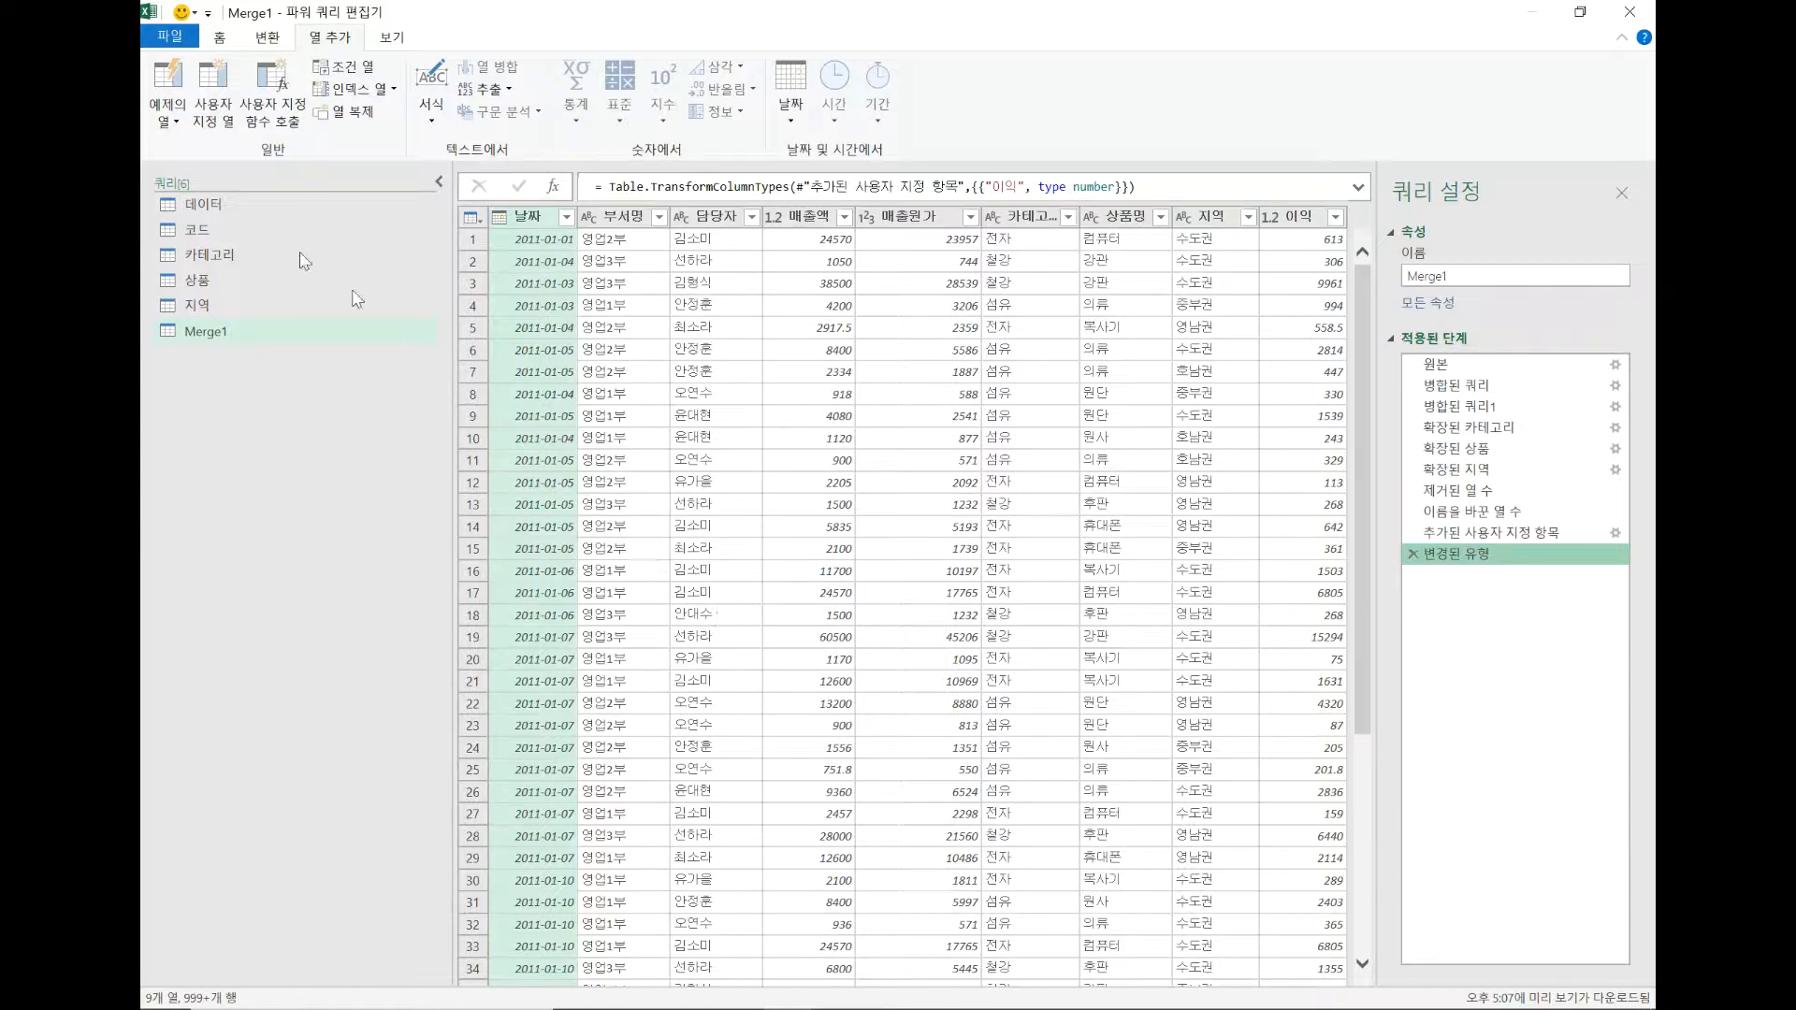
Step: Close the query editor and load the queries to the workbook as connection only (연결만 만들기)
click(220, 39)
click(171, 123)
click(198, 177)
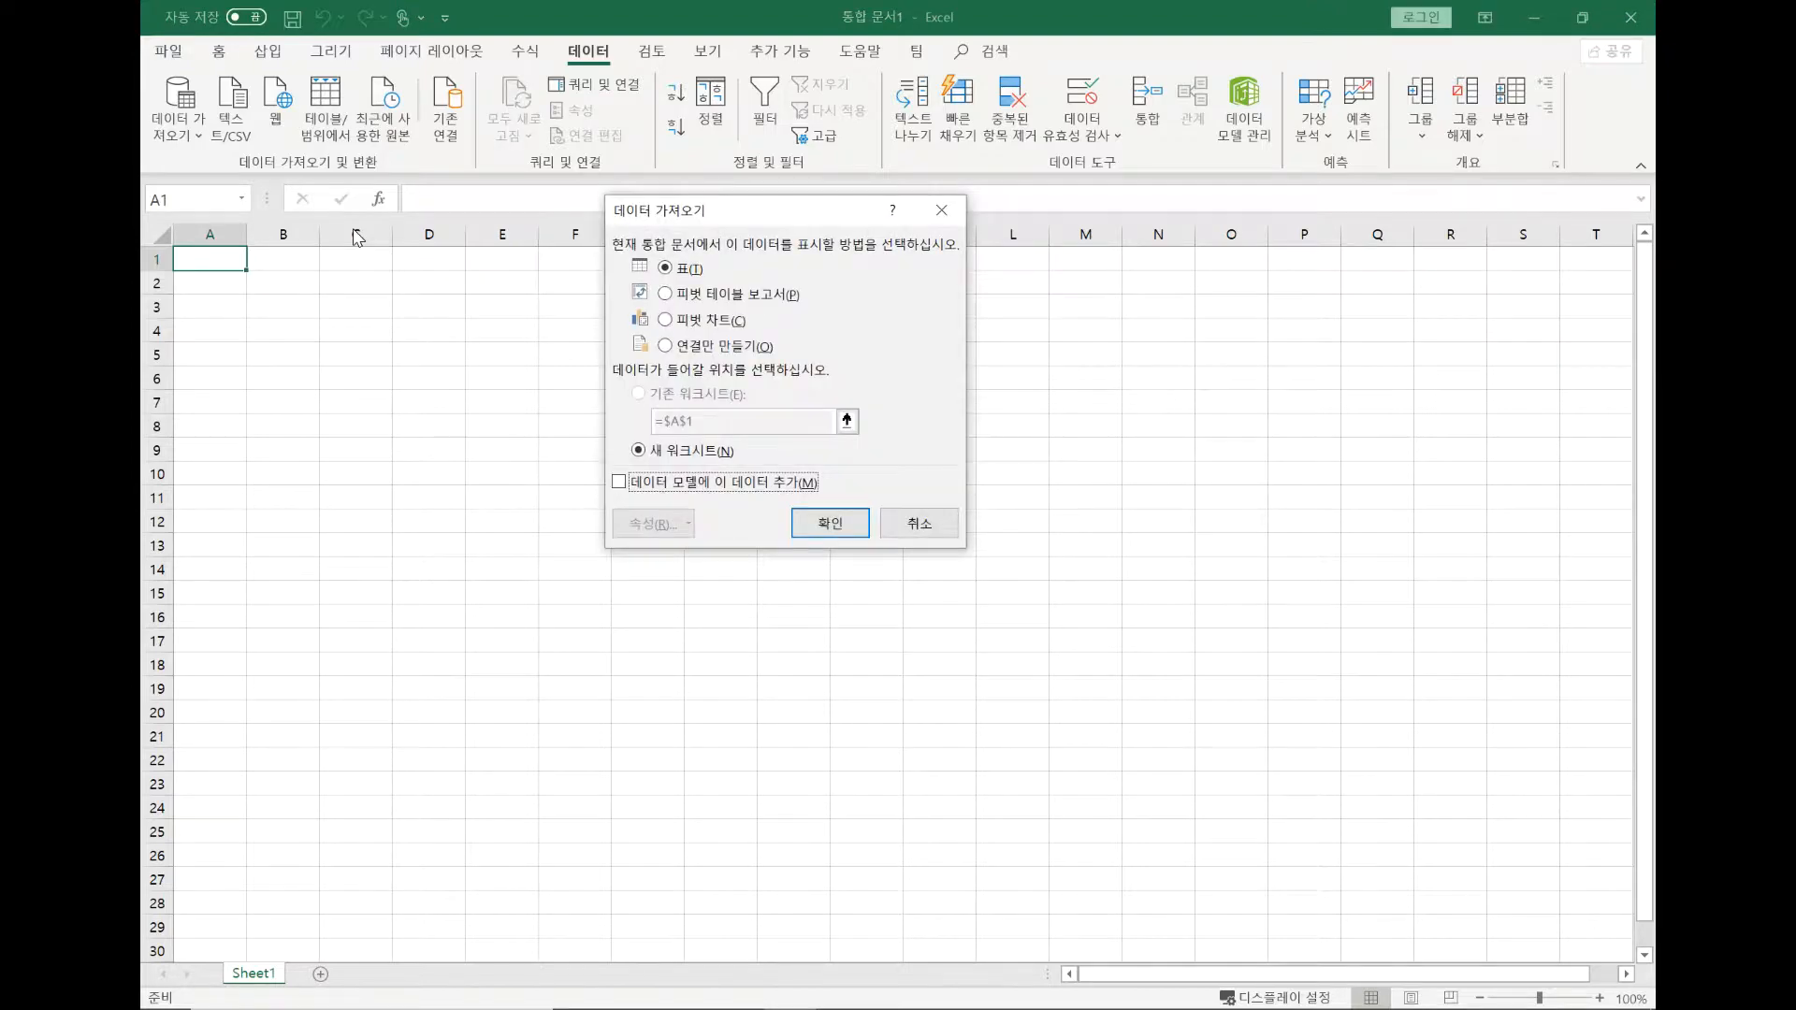
click(667, 346)
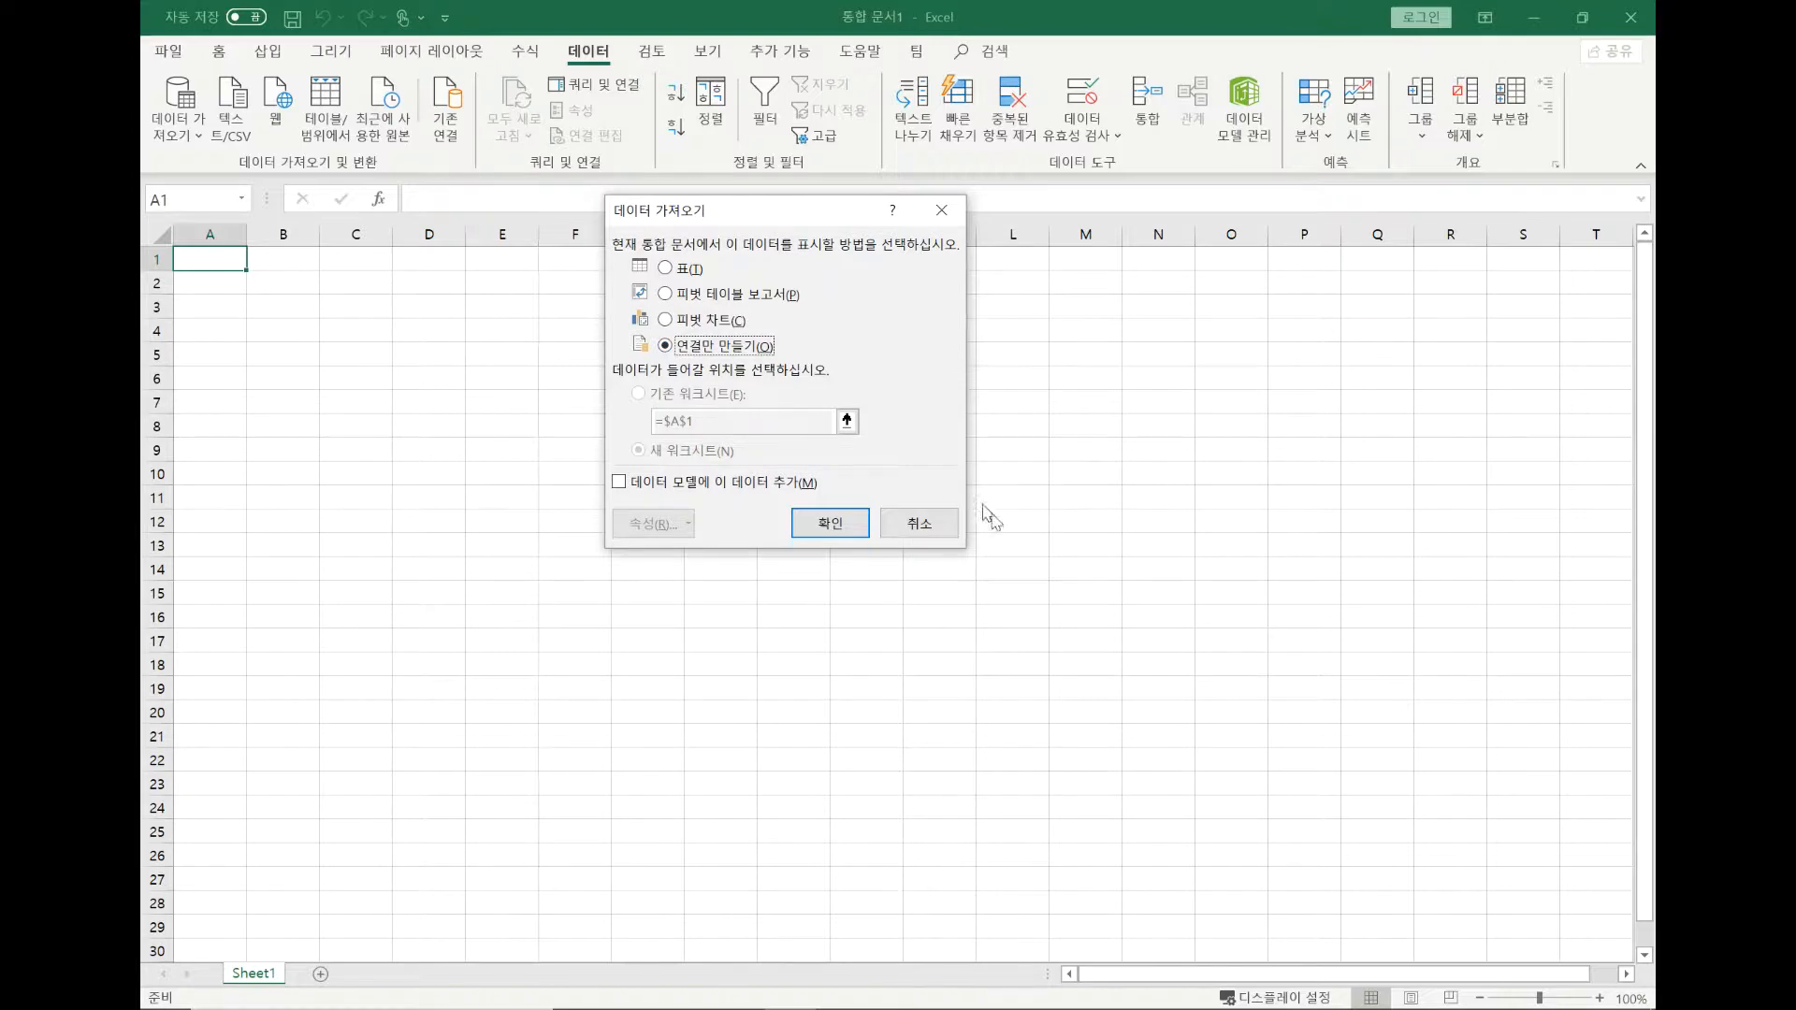
click(830, 523)
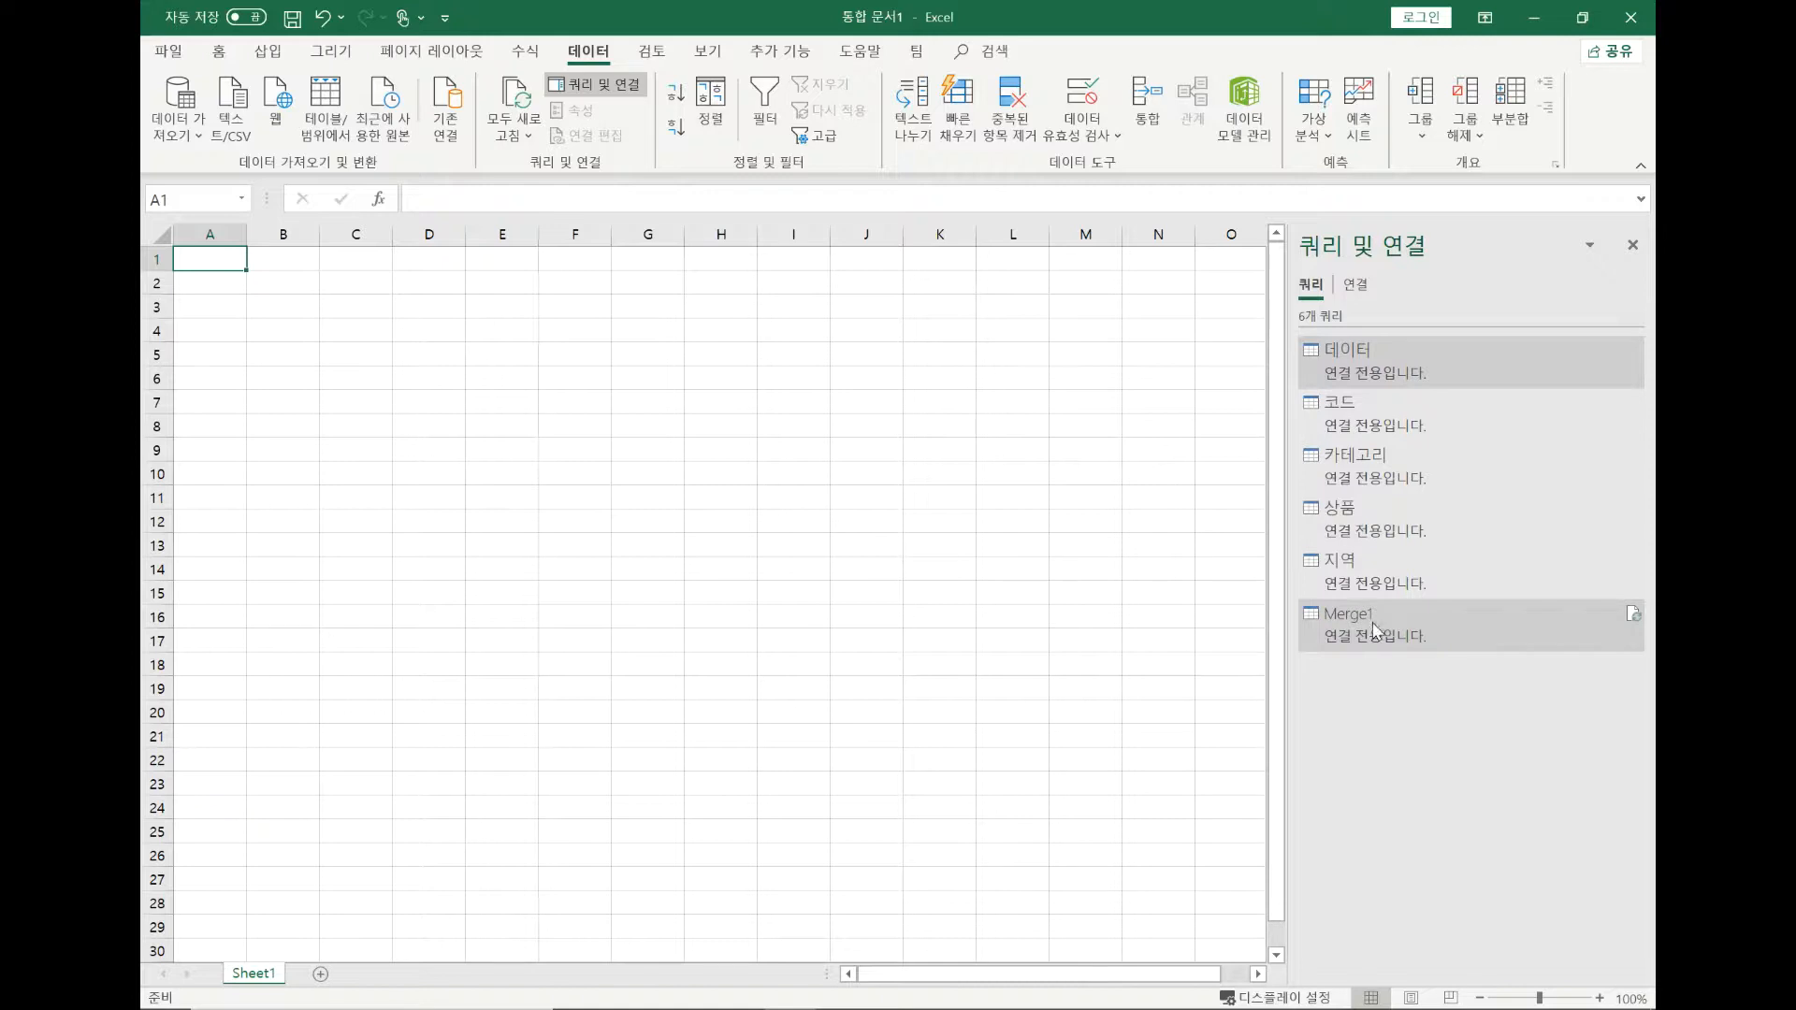
Step: Load the Merge1 query as a PivotTable report (피벗 테이블 보고서) on the existing worksheet at Sheet1 cell F11
click(1371, 636)
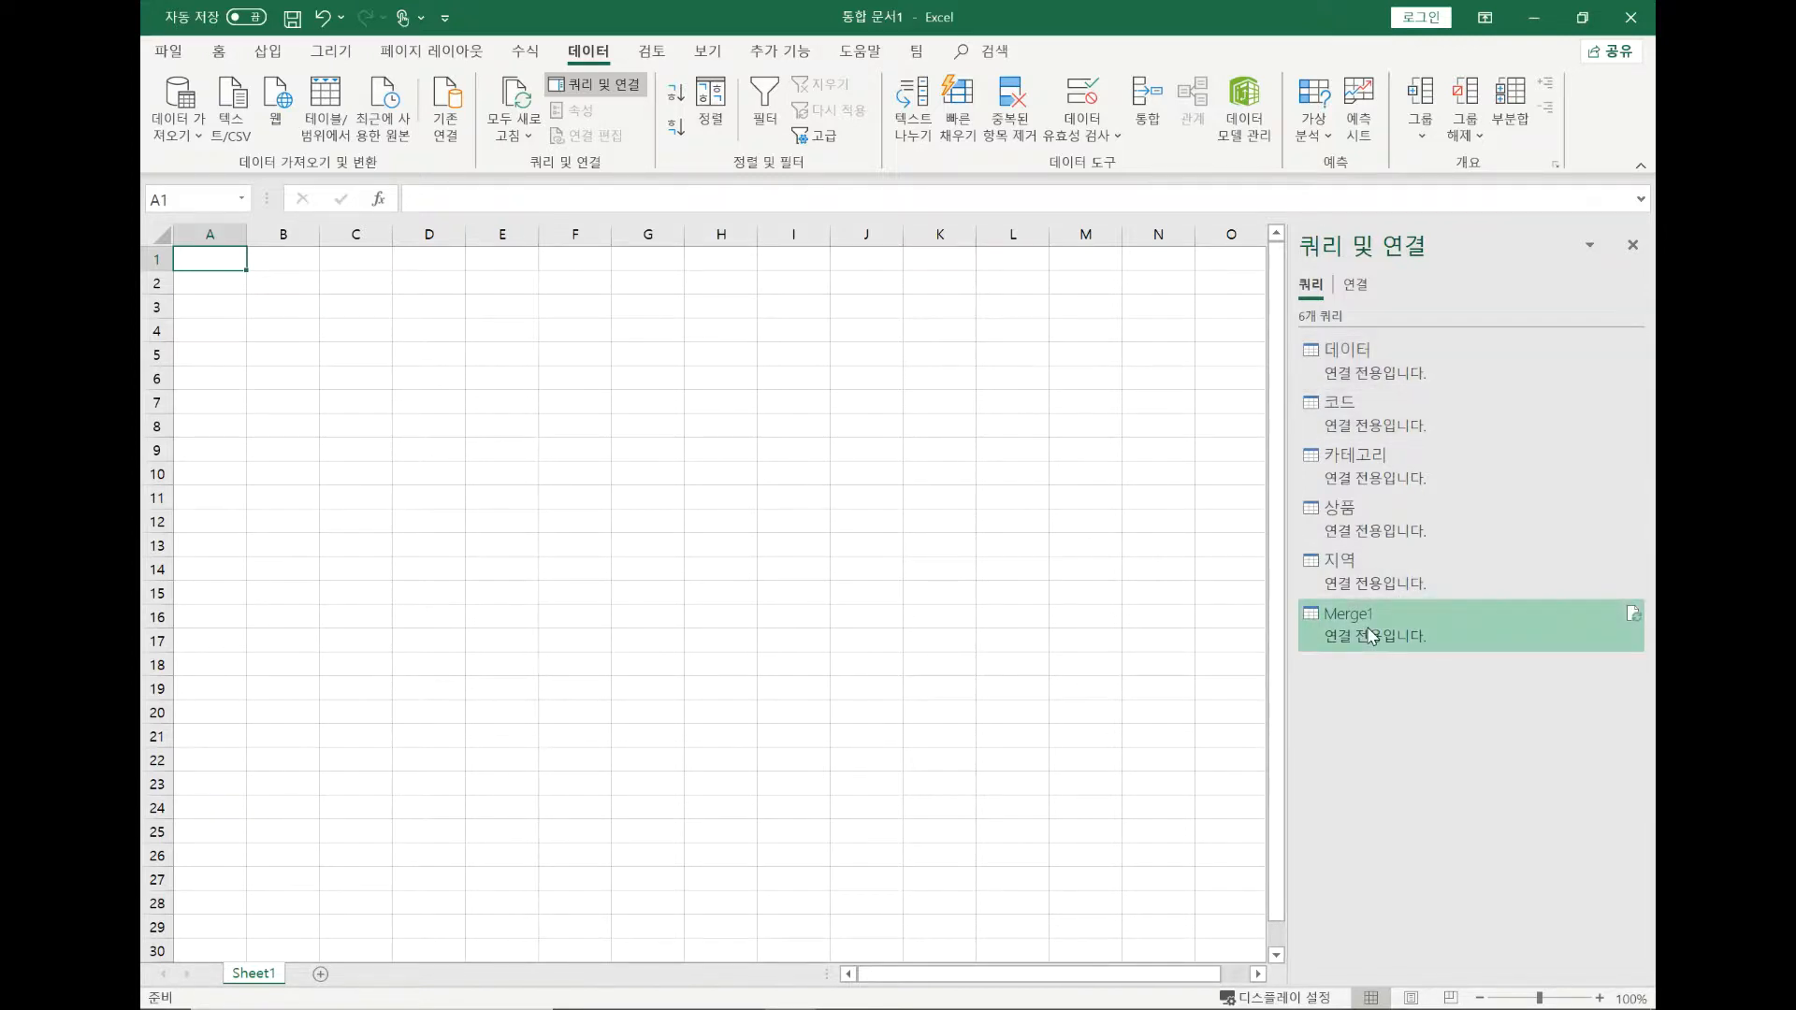
right_click(1371, 636)
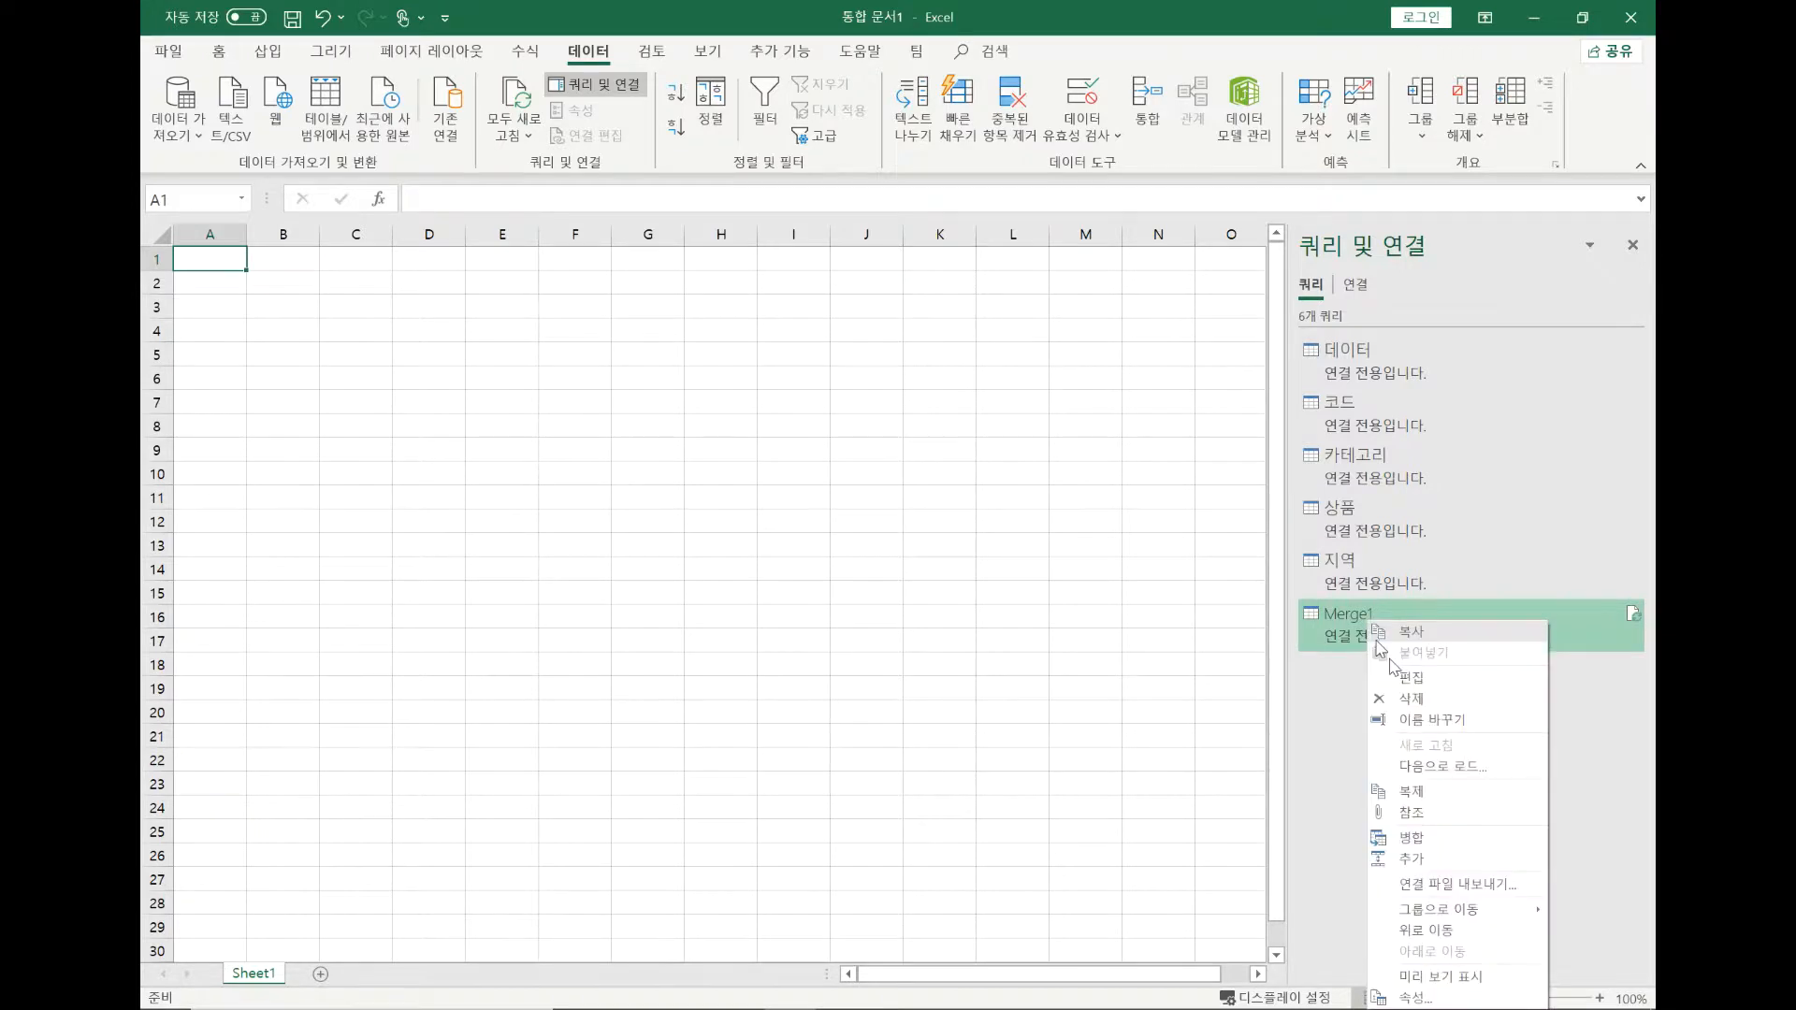
click(1466, 777)
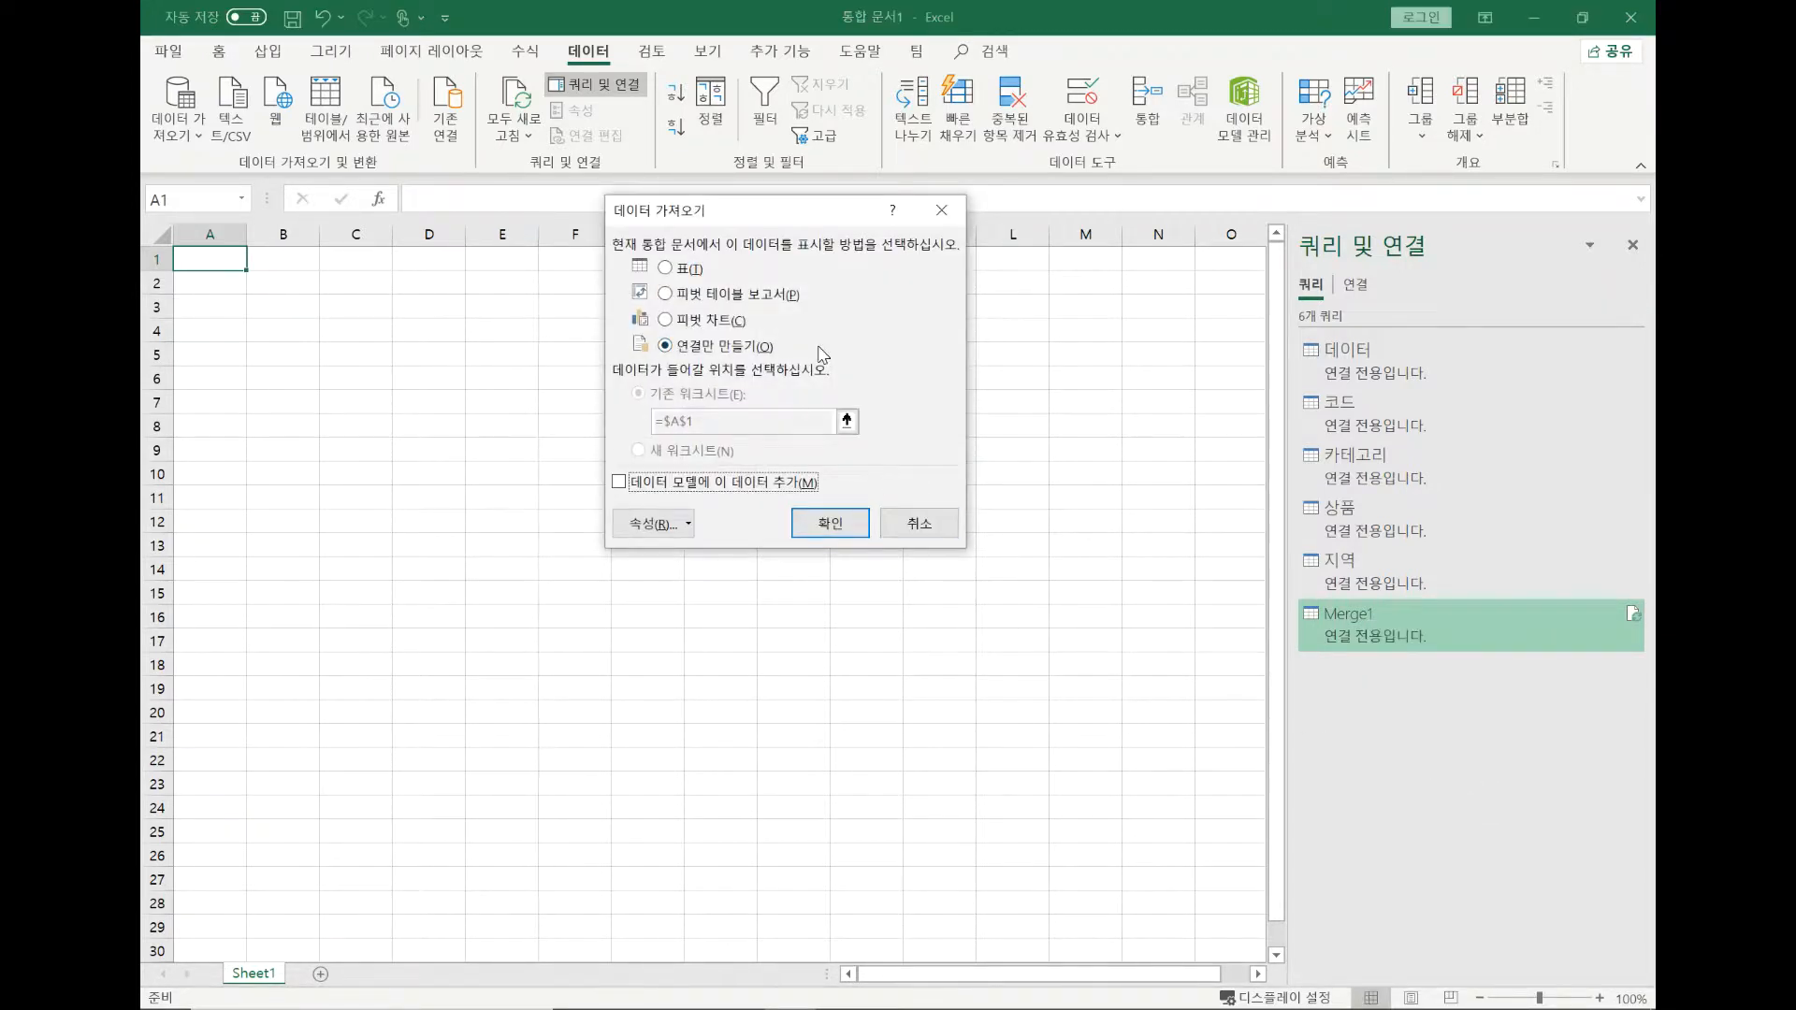
click(770, 299)
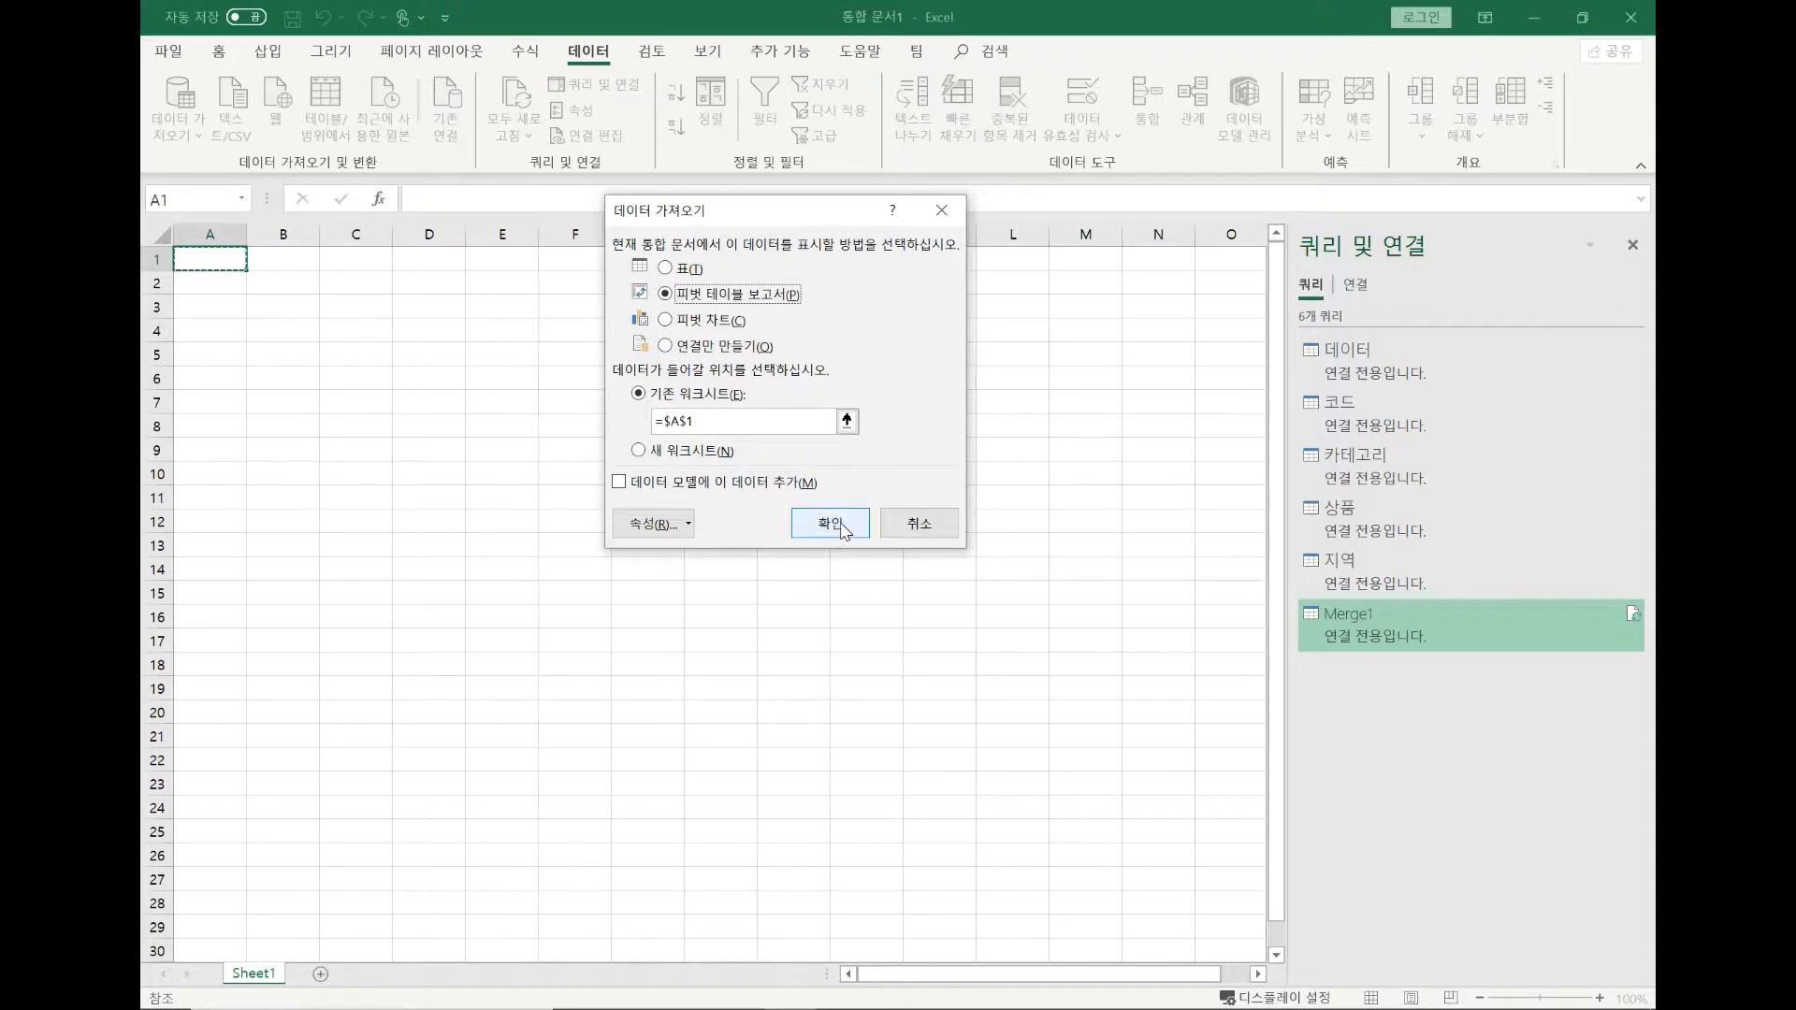
drag(810, 210, 1028, 210)
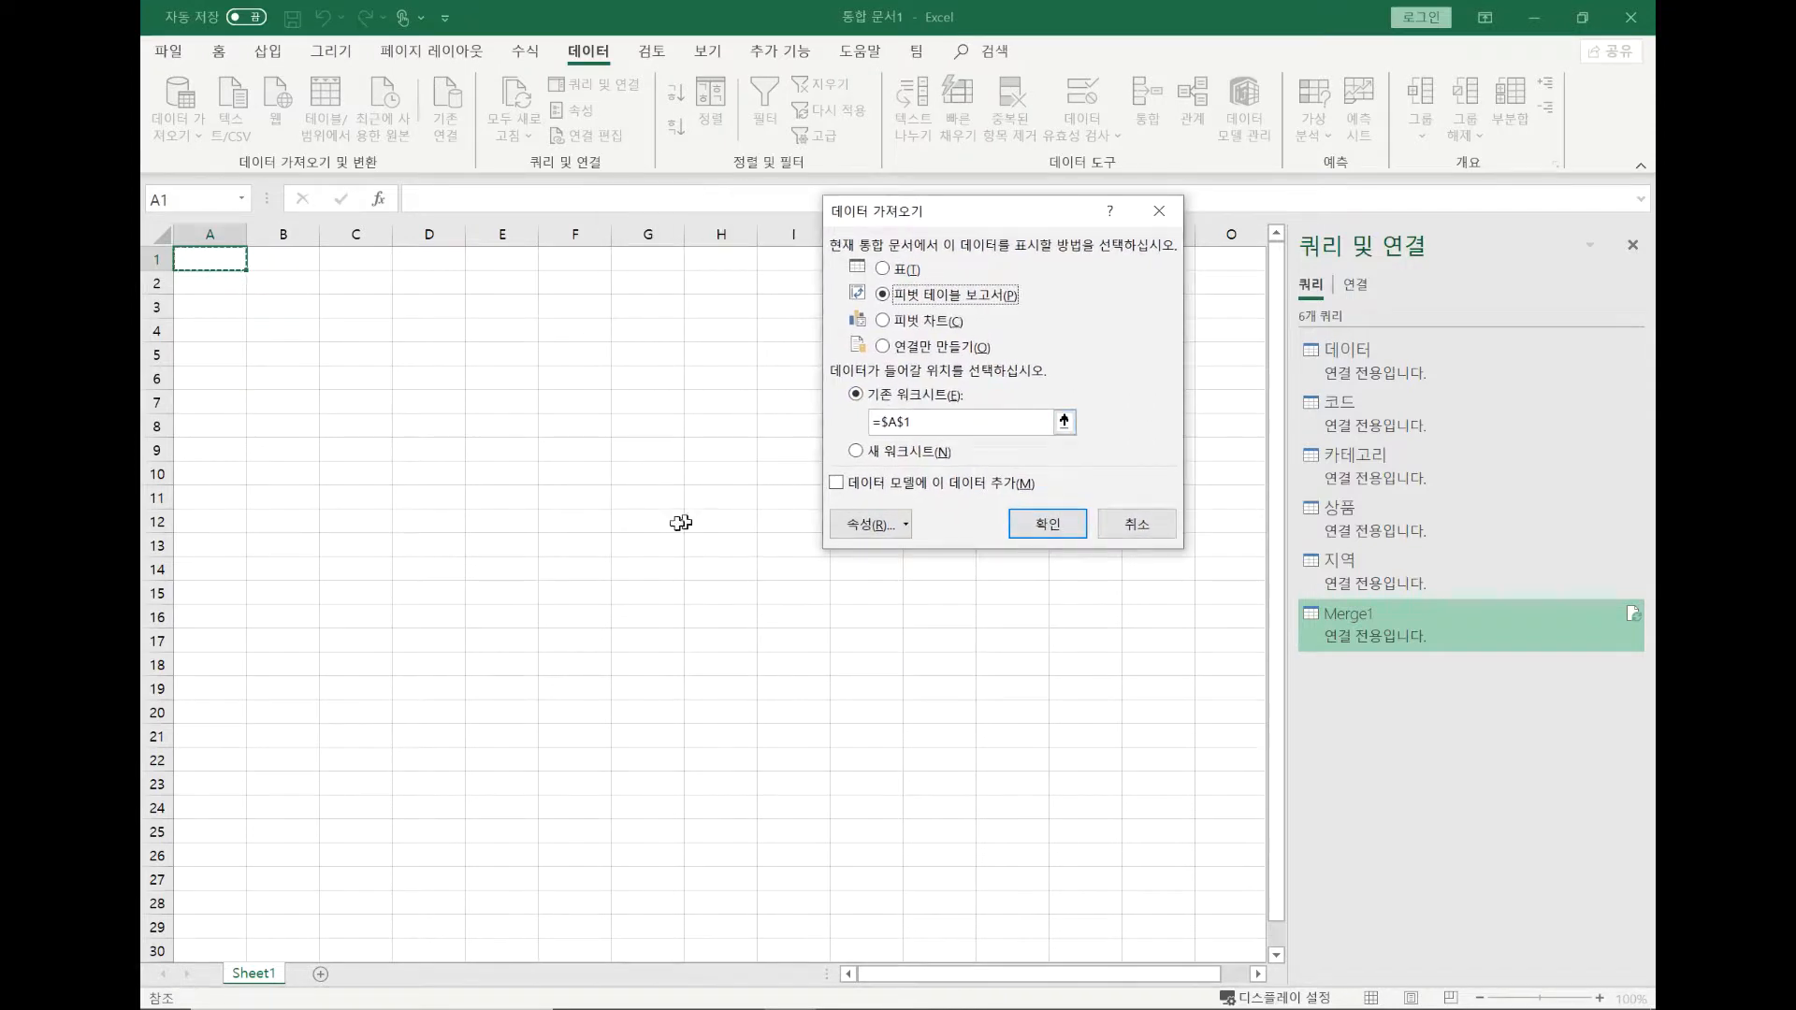
click(585, 496)
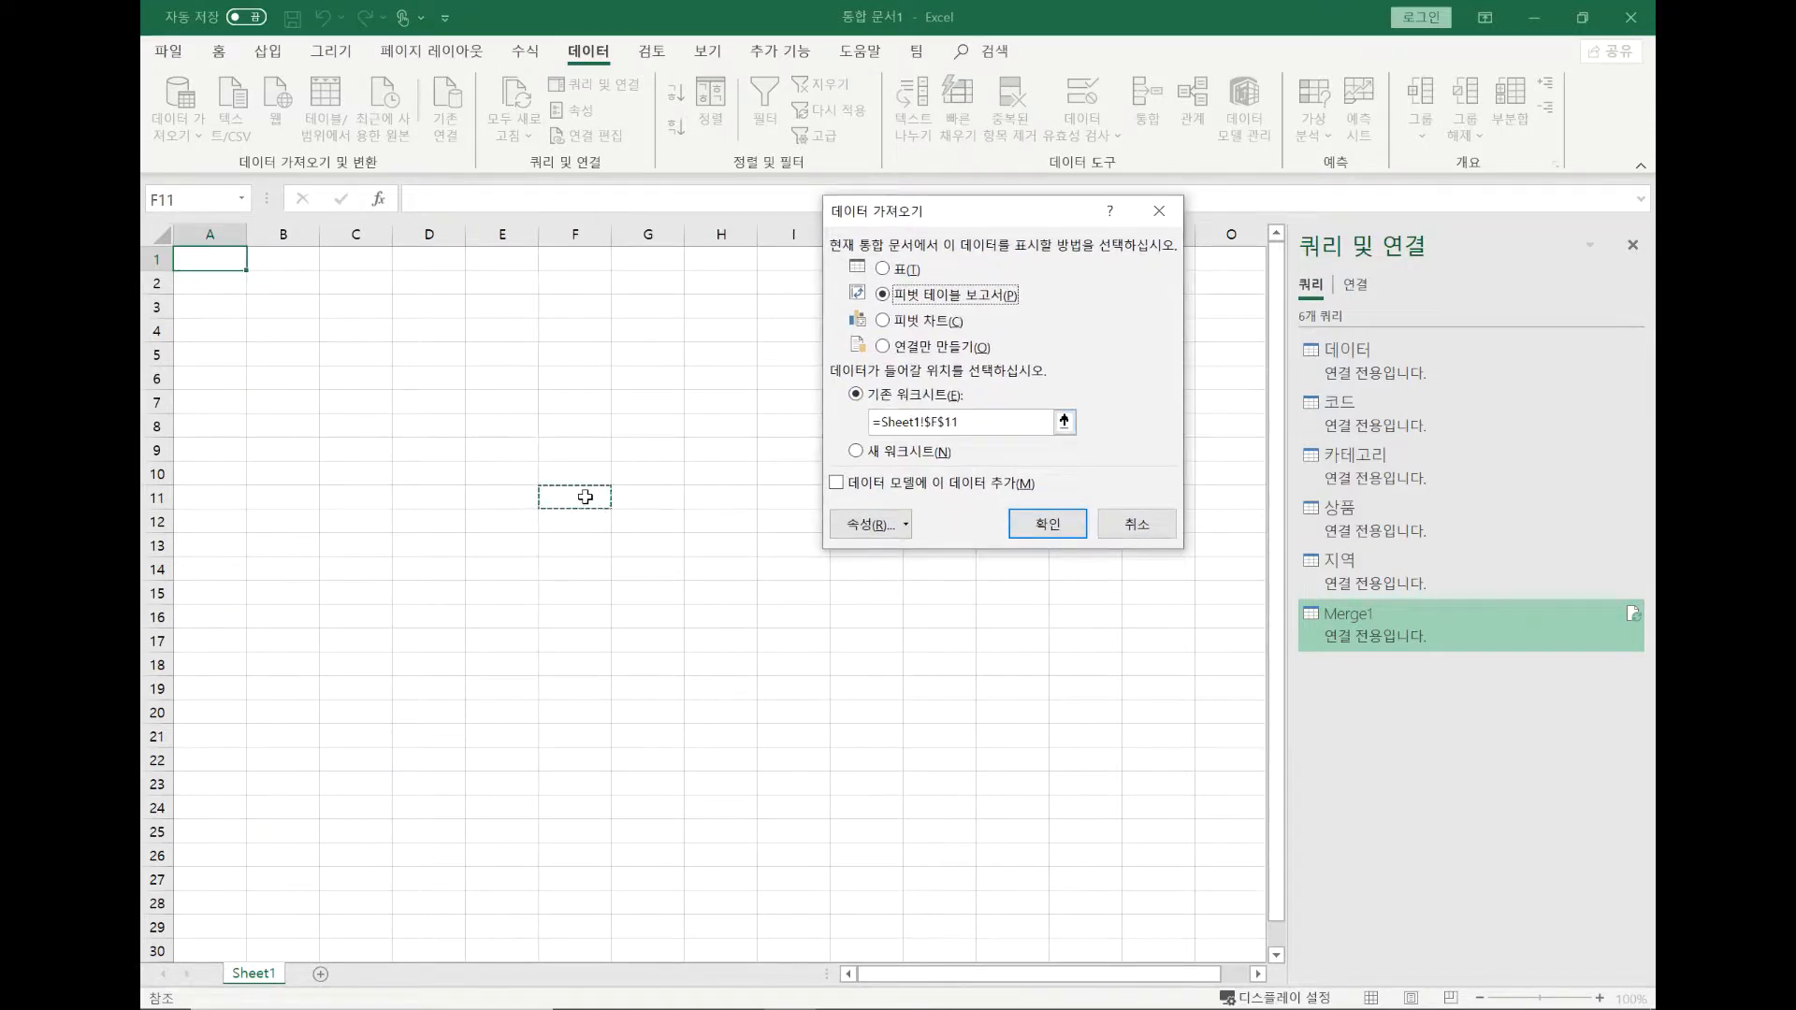
drag(1033, 216, 1196, 218)
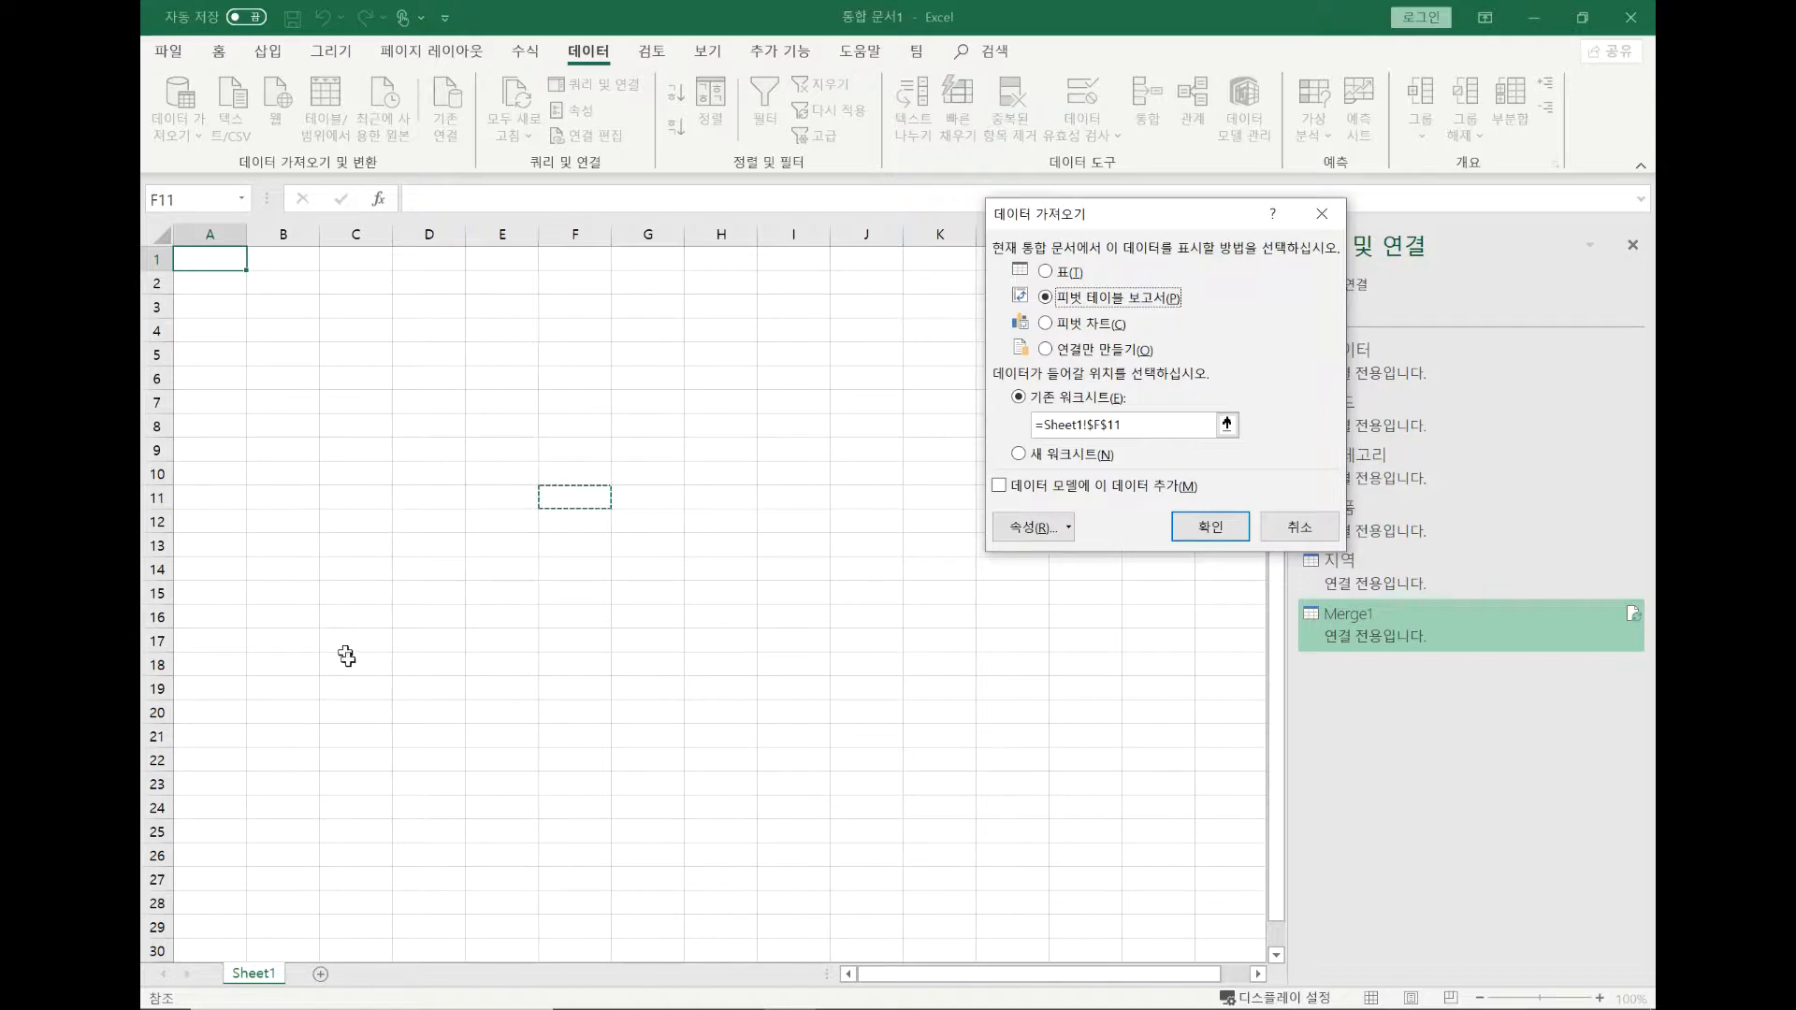
click(1210, 534)
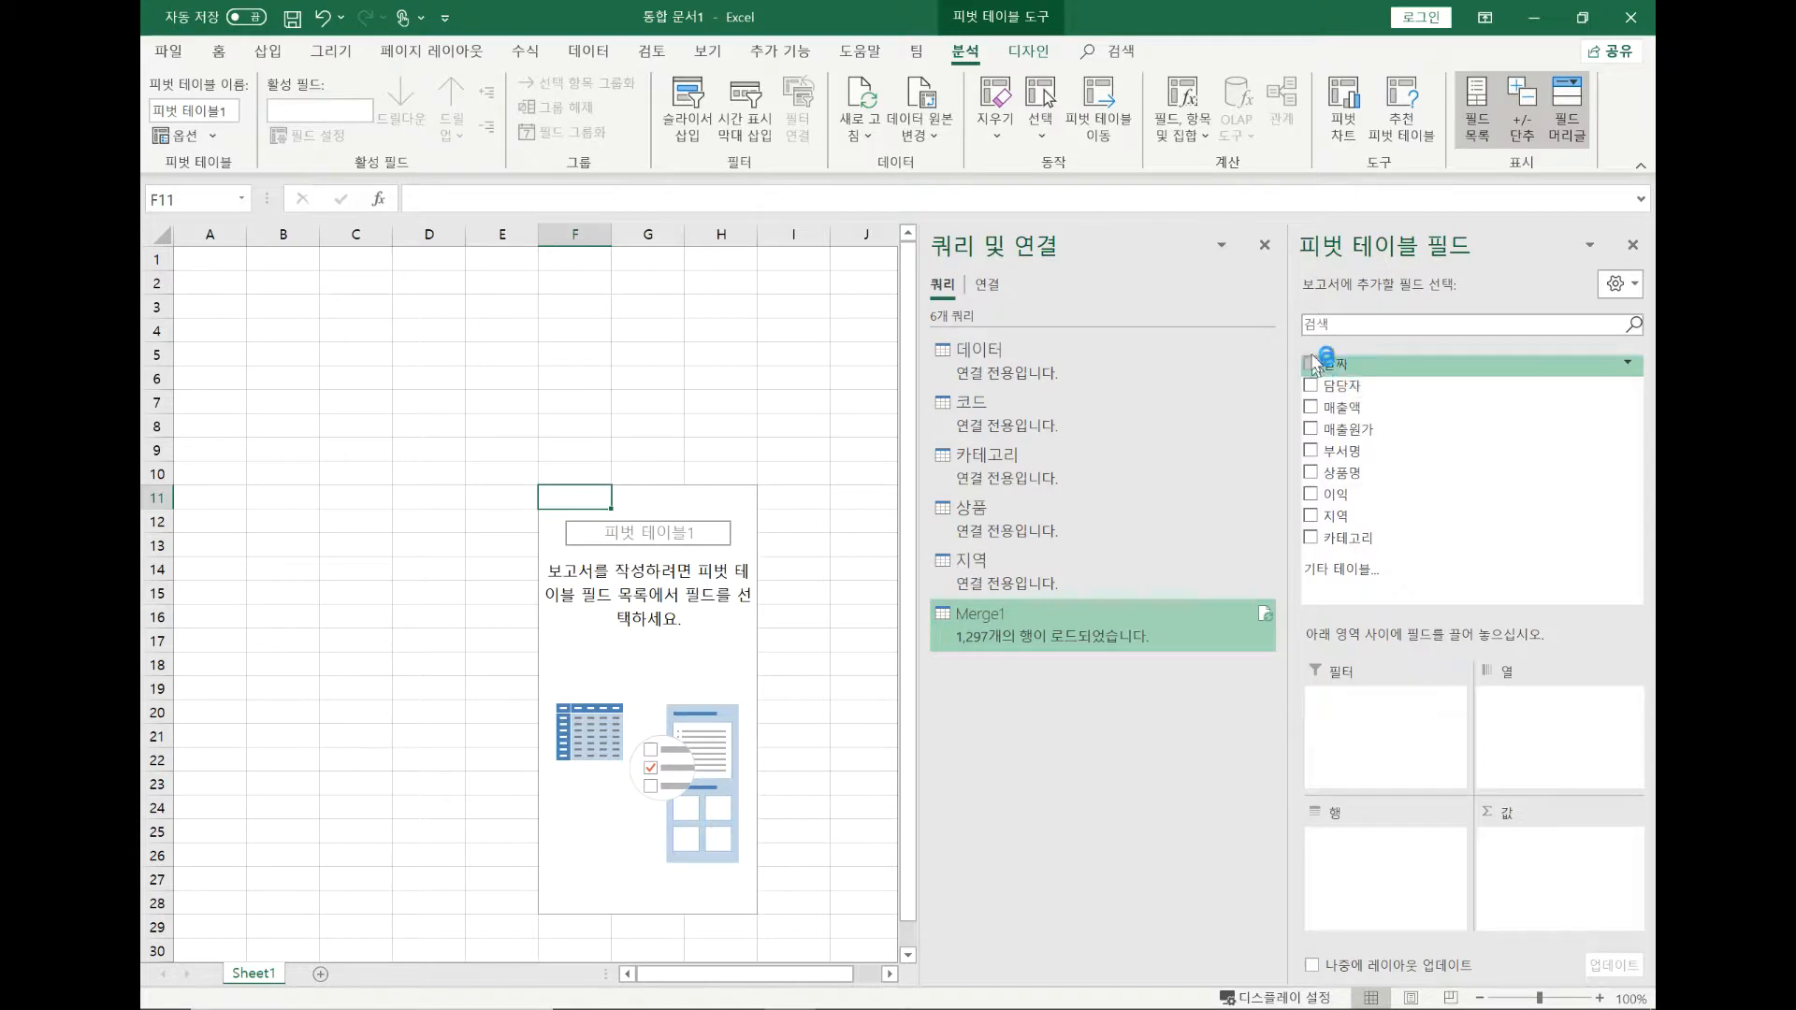
Step: Build the pivot table with 날짜 in rows, 지역 in columns and the sum of 매출액 as values
click(1264, 246)
drag(1355, 361, 1370, 842)
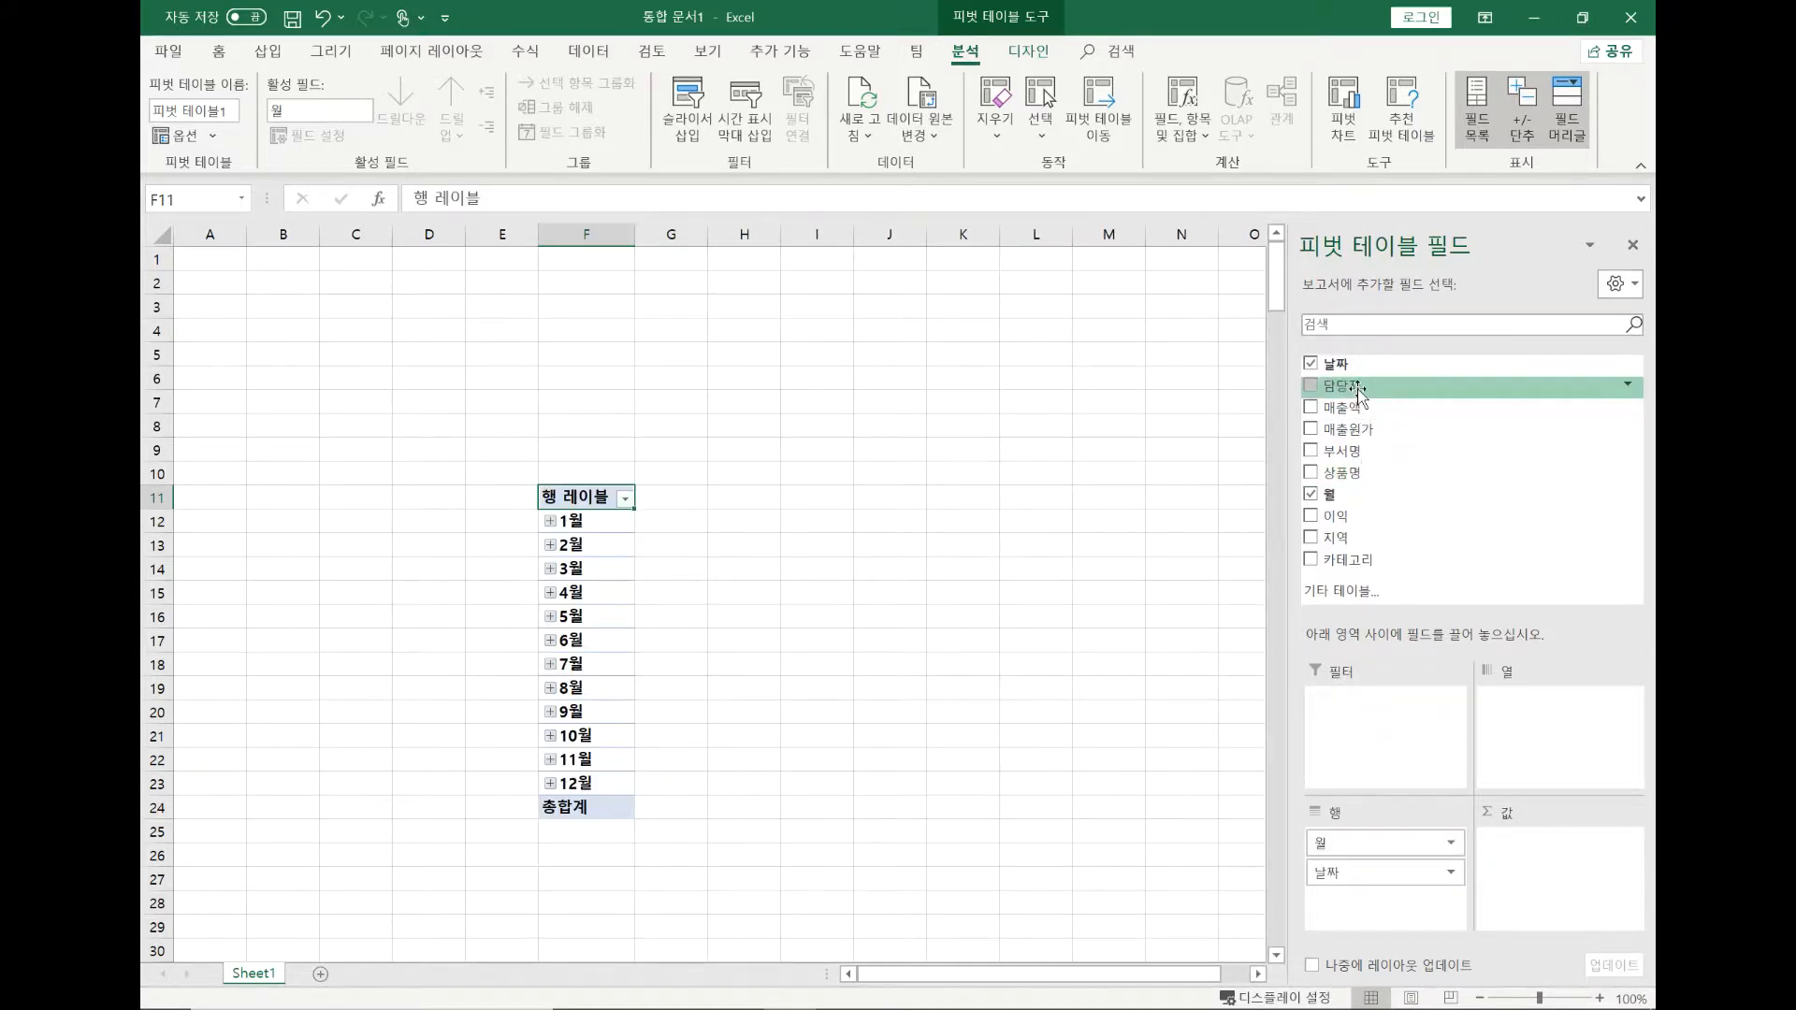
drag(1355, 537, 1588, 742)
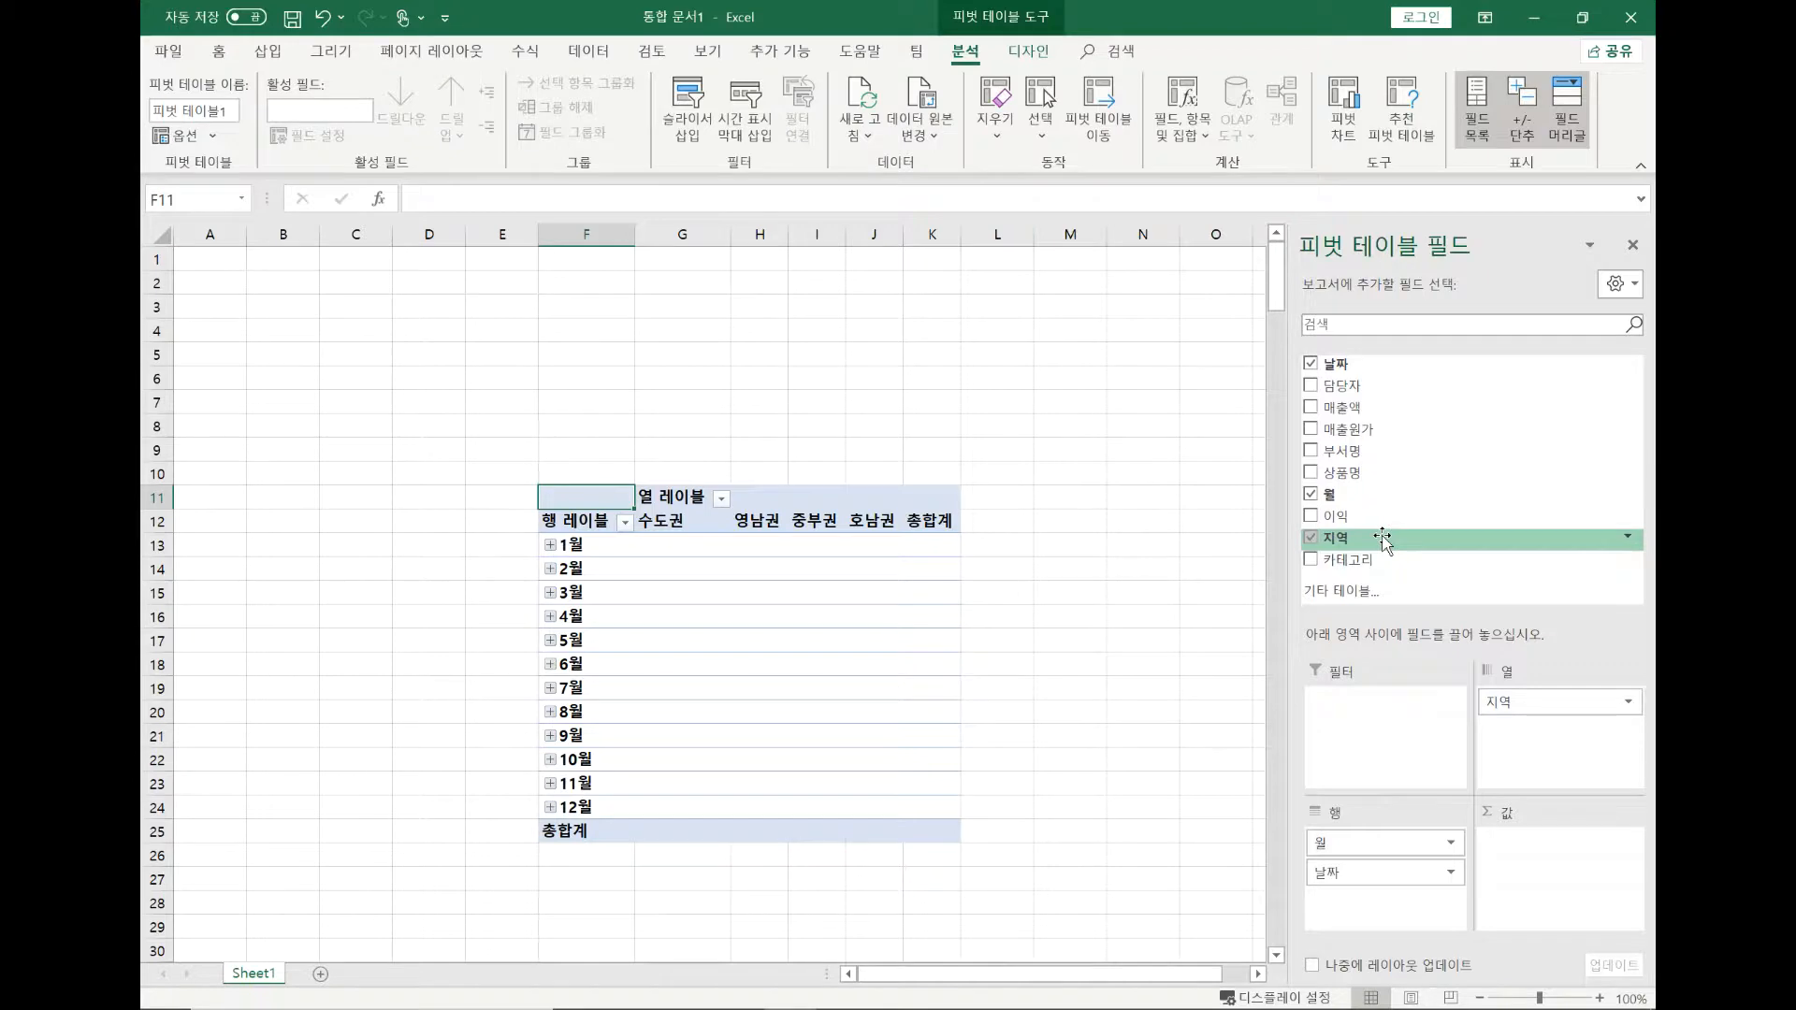
drag(1389, 409, 1543, 868)
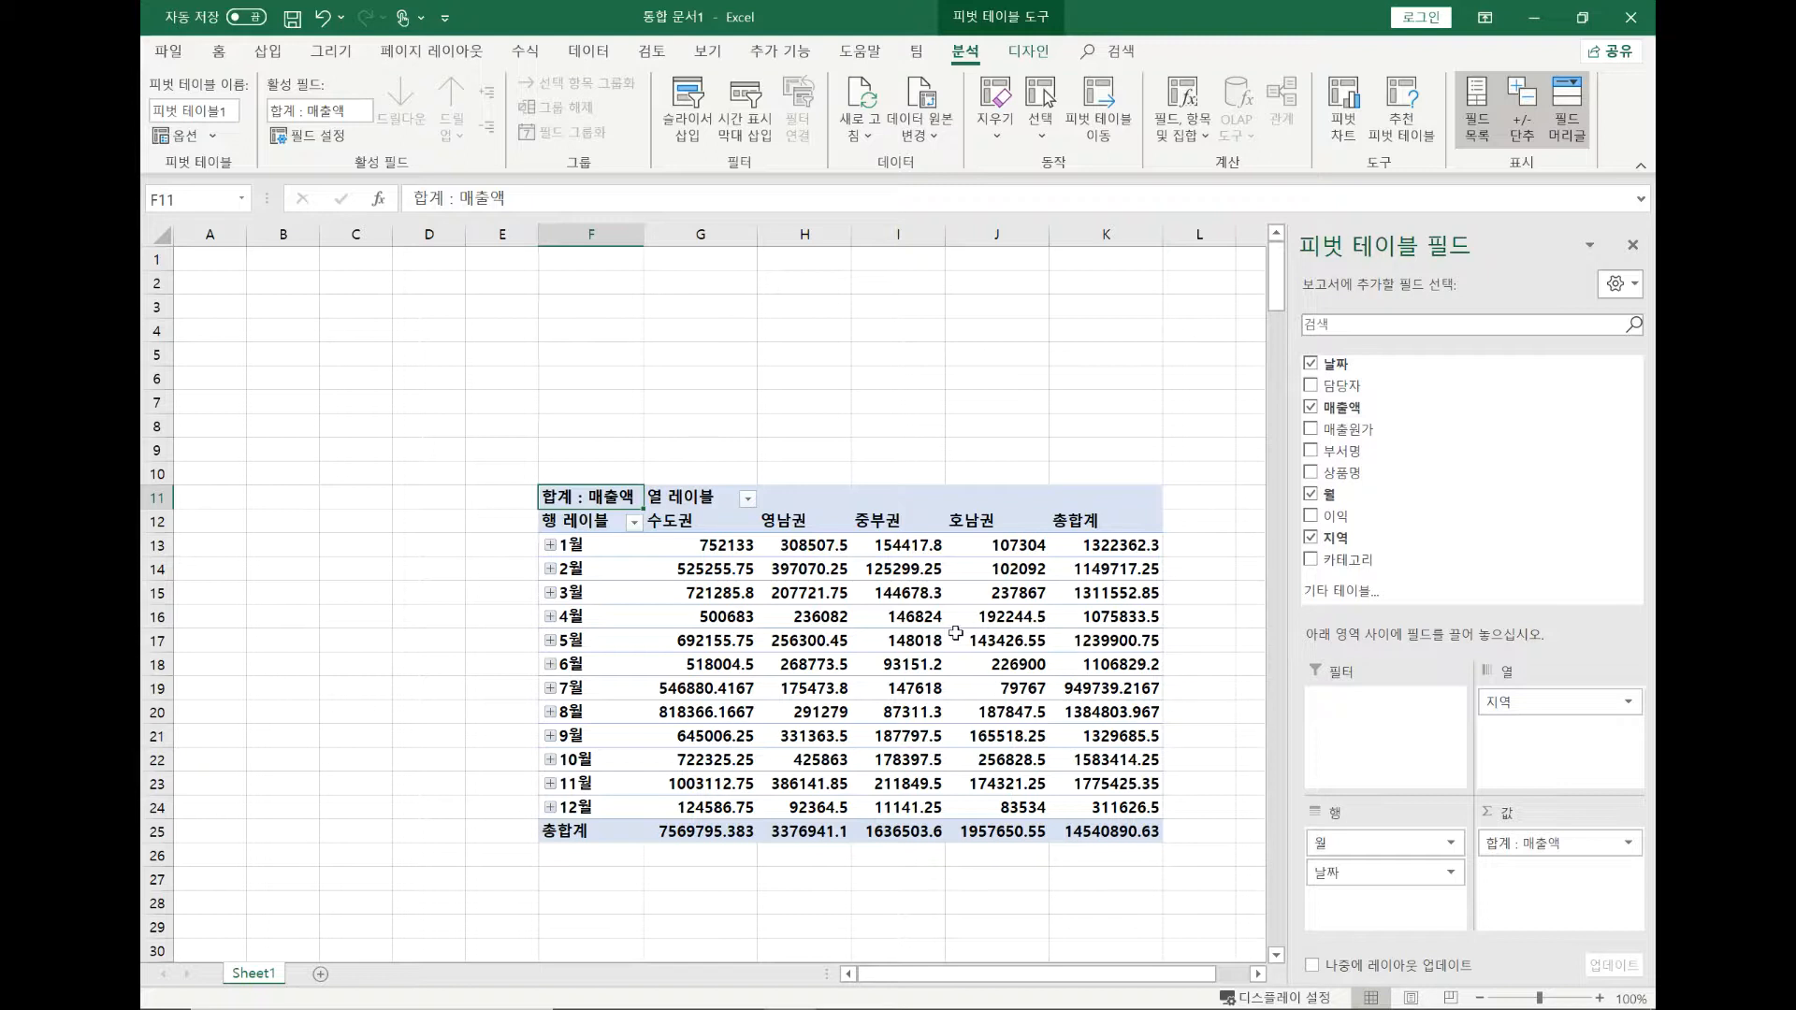
Step: Turn off the grand totals for rows and columns in the pivot table
mouse_move(810, 617)
mouse_move(699, 633)
mouse_move(773, 568)
mouse_move(918, 576)
mouse_move(866, 525)
click(1017, 53)
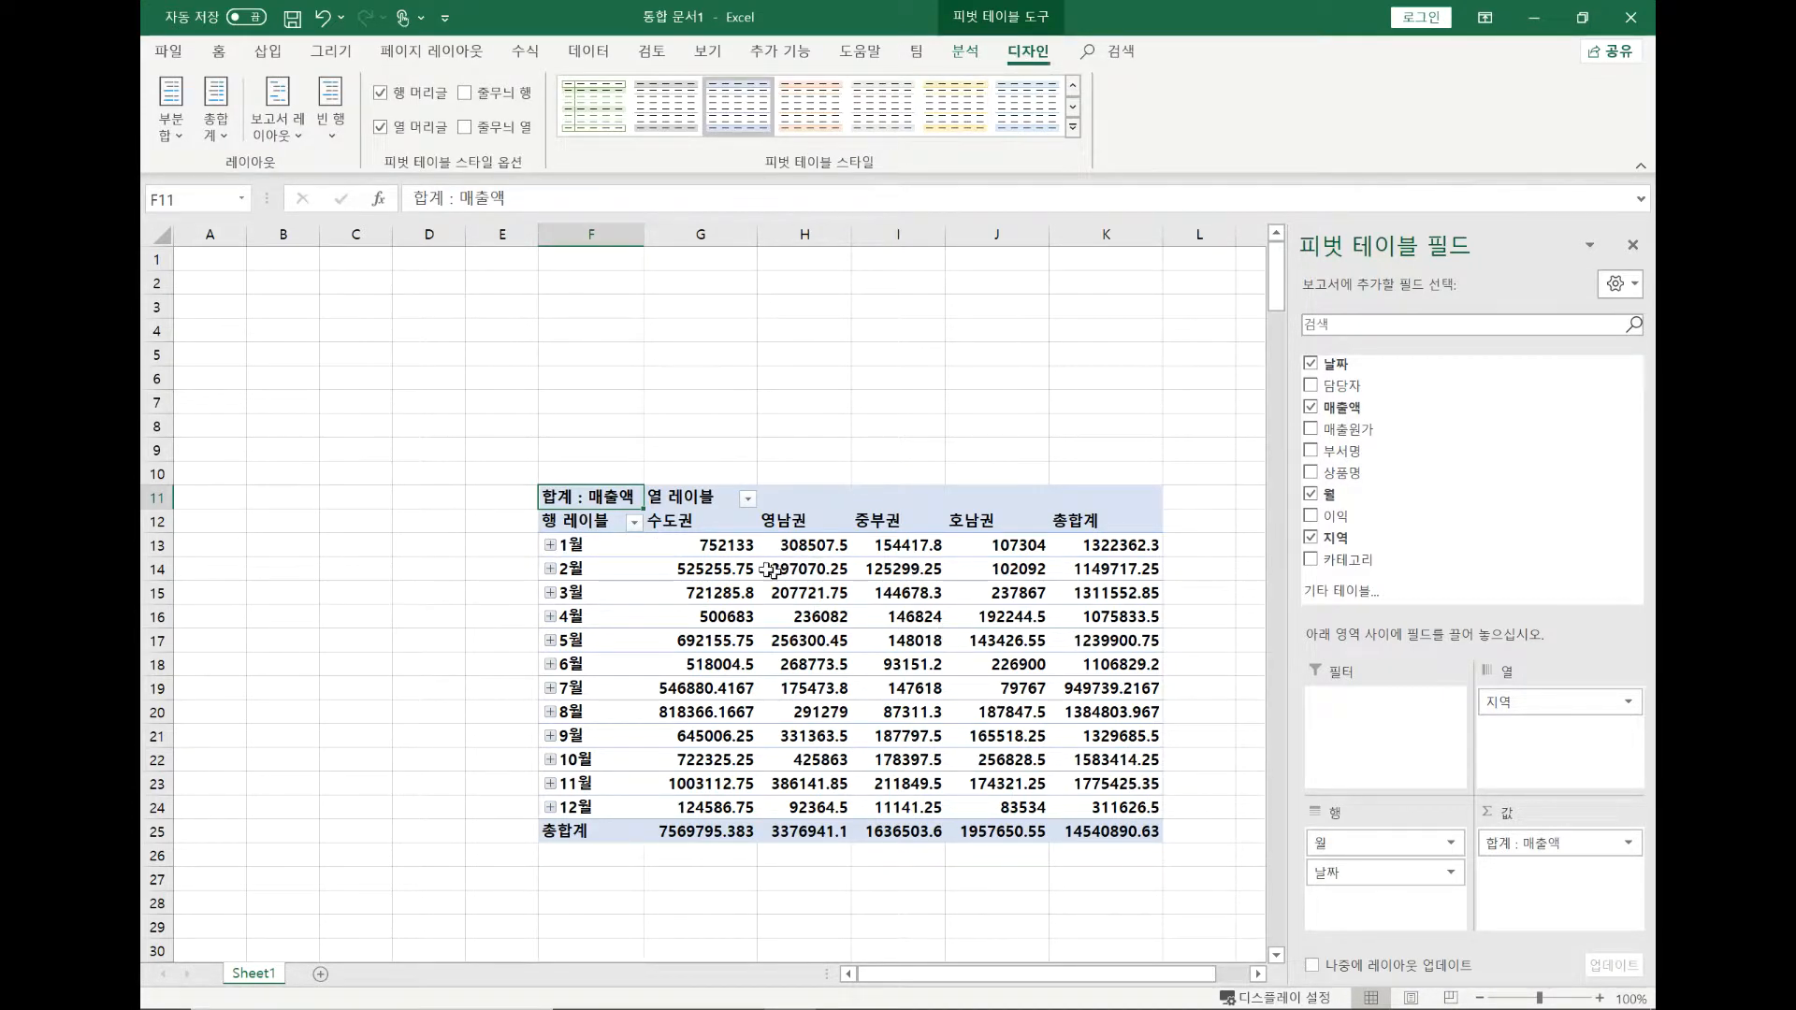
click(222, 136)
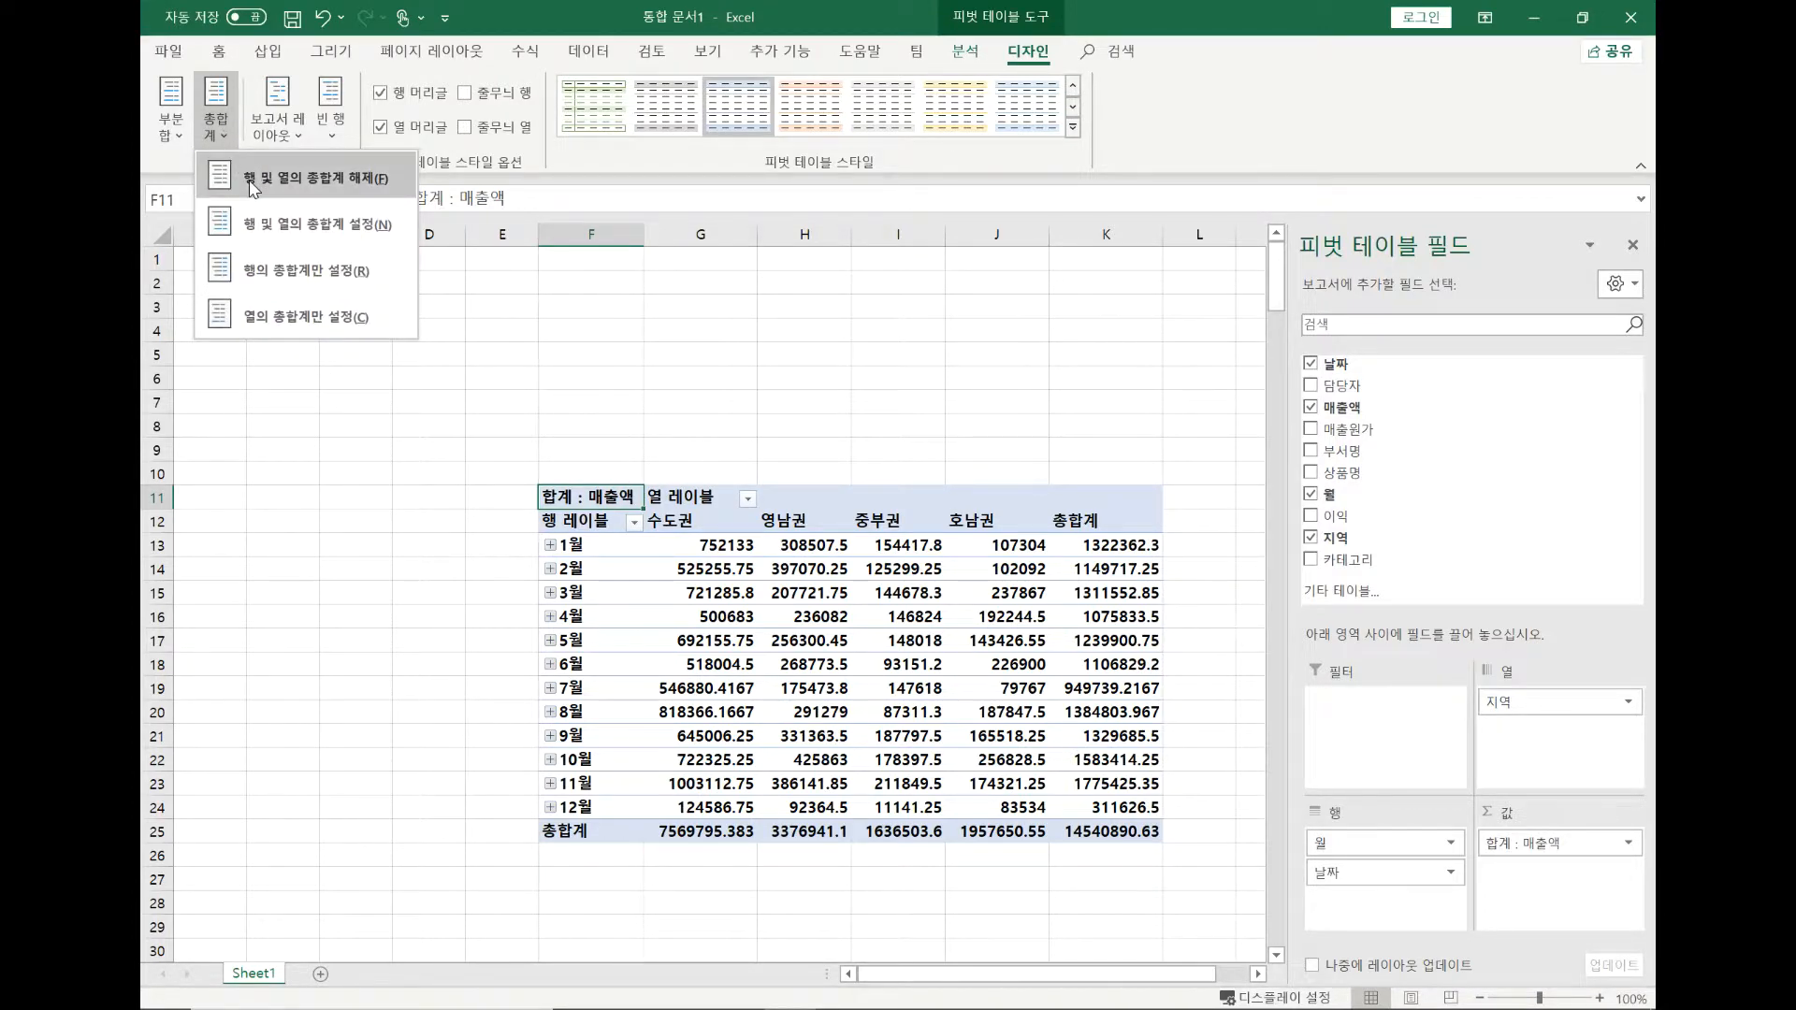
click(277, 184)
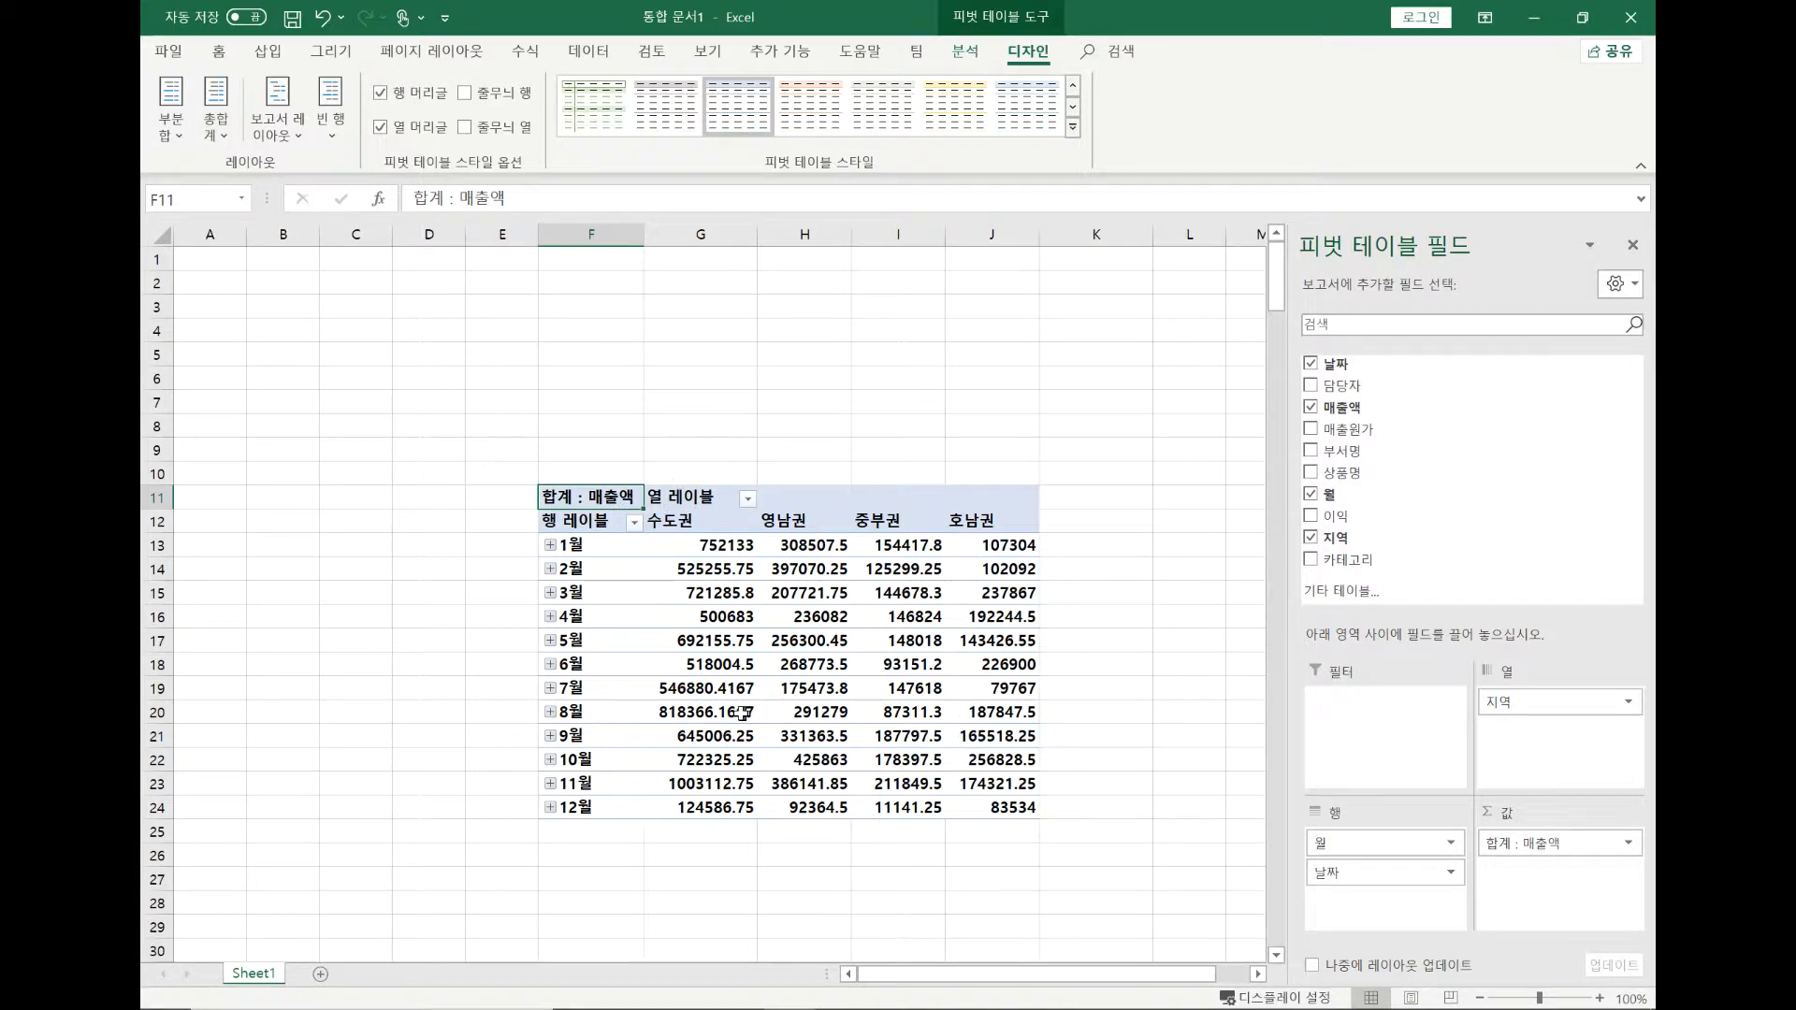
Step: Show the pivot table in tabular form and remove the 날짜 field from rows, keeping only 월
click(294, 131)
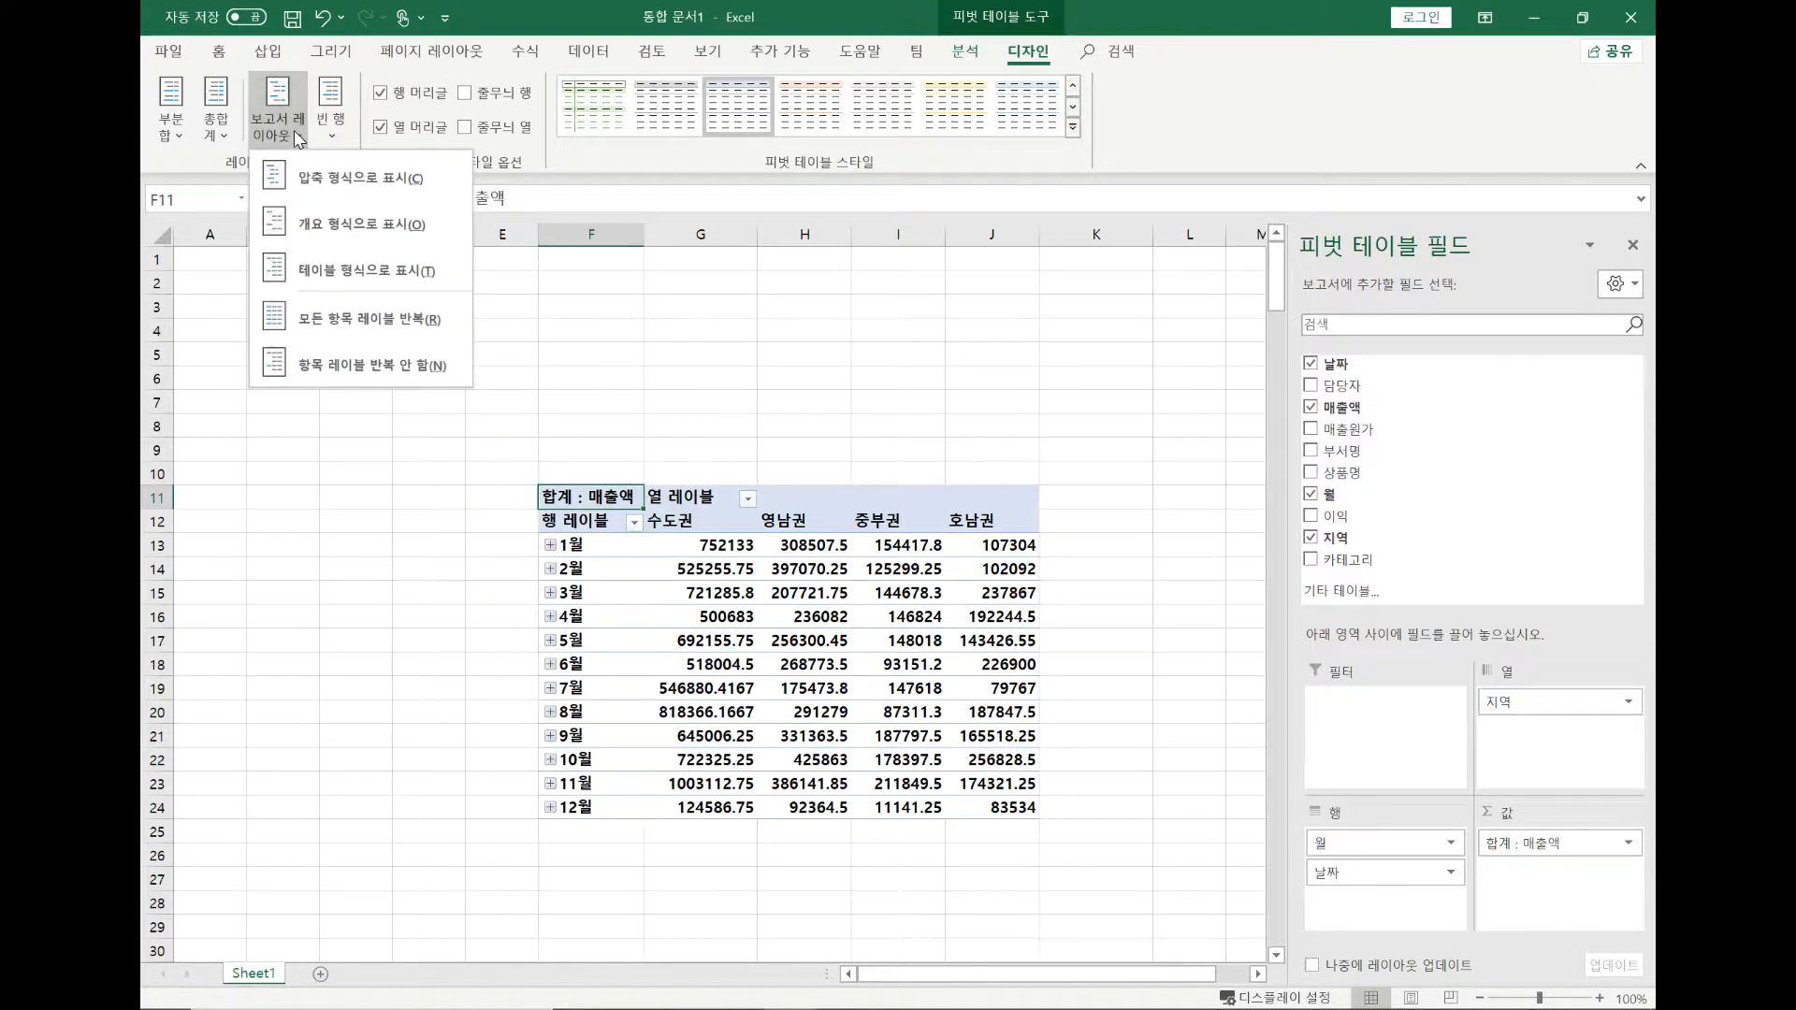
click(316, 270)
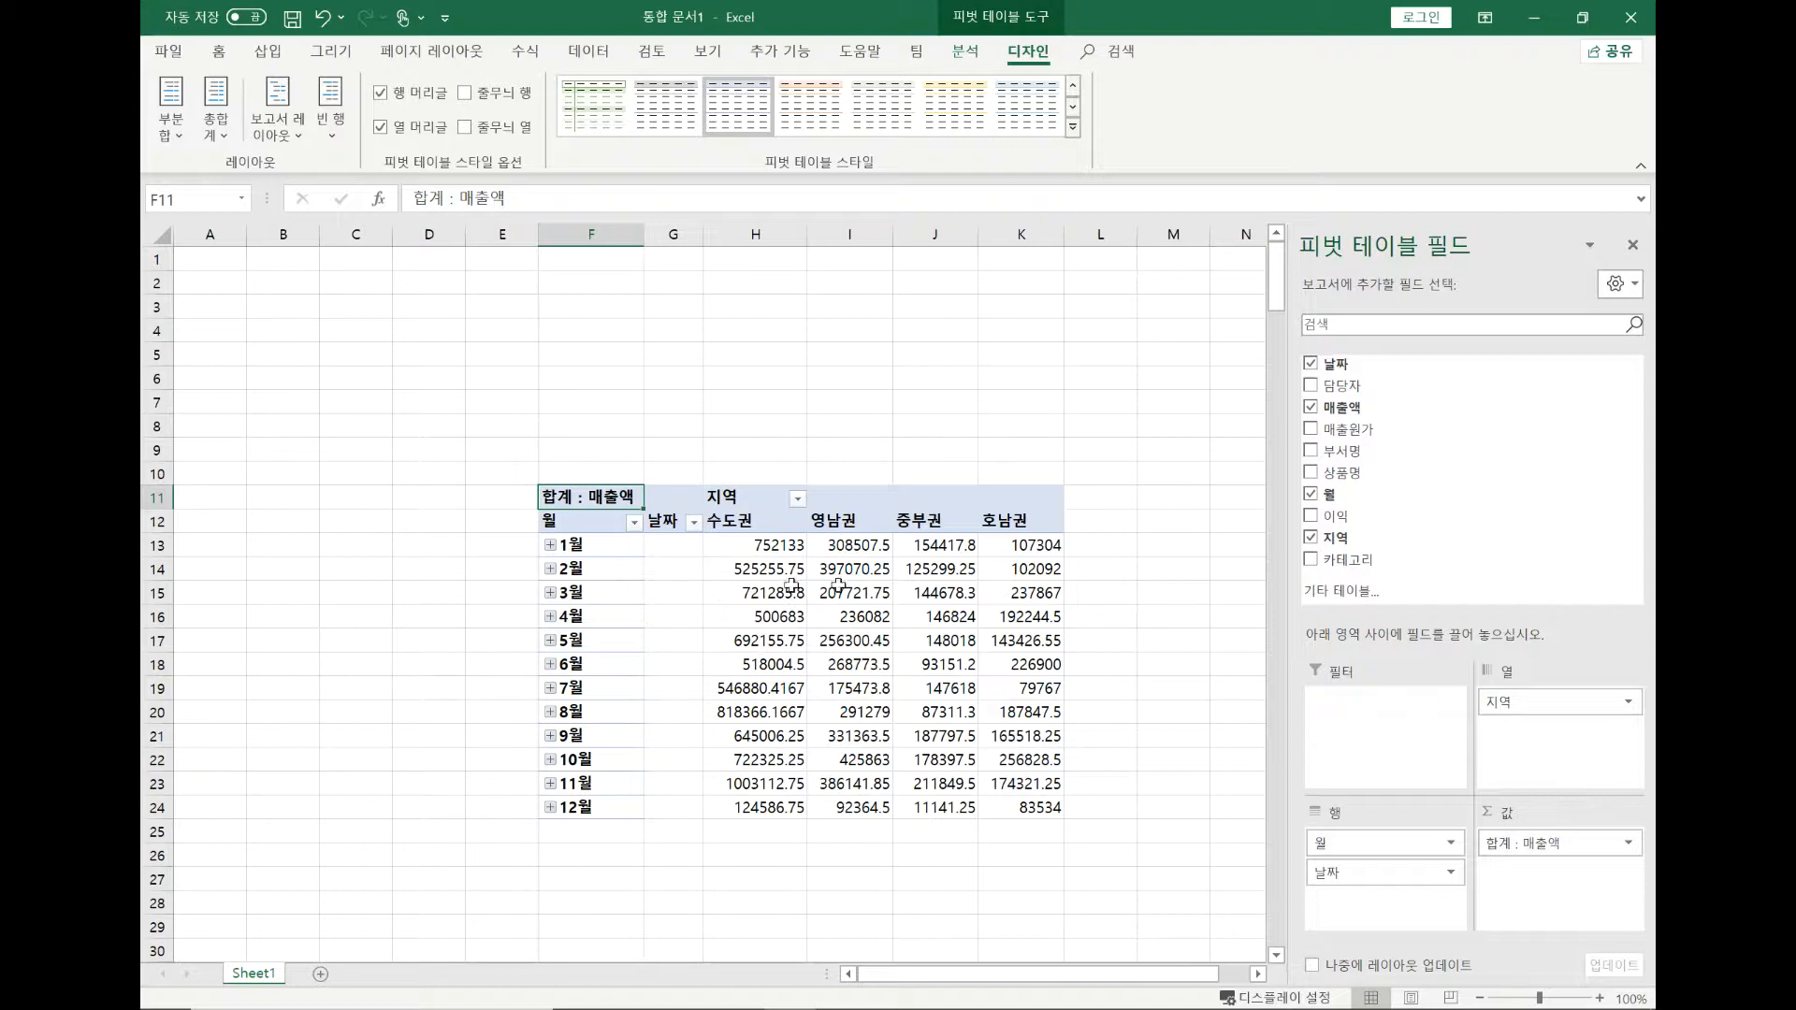
drag(1384, 877, 1487, 528)
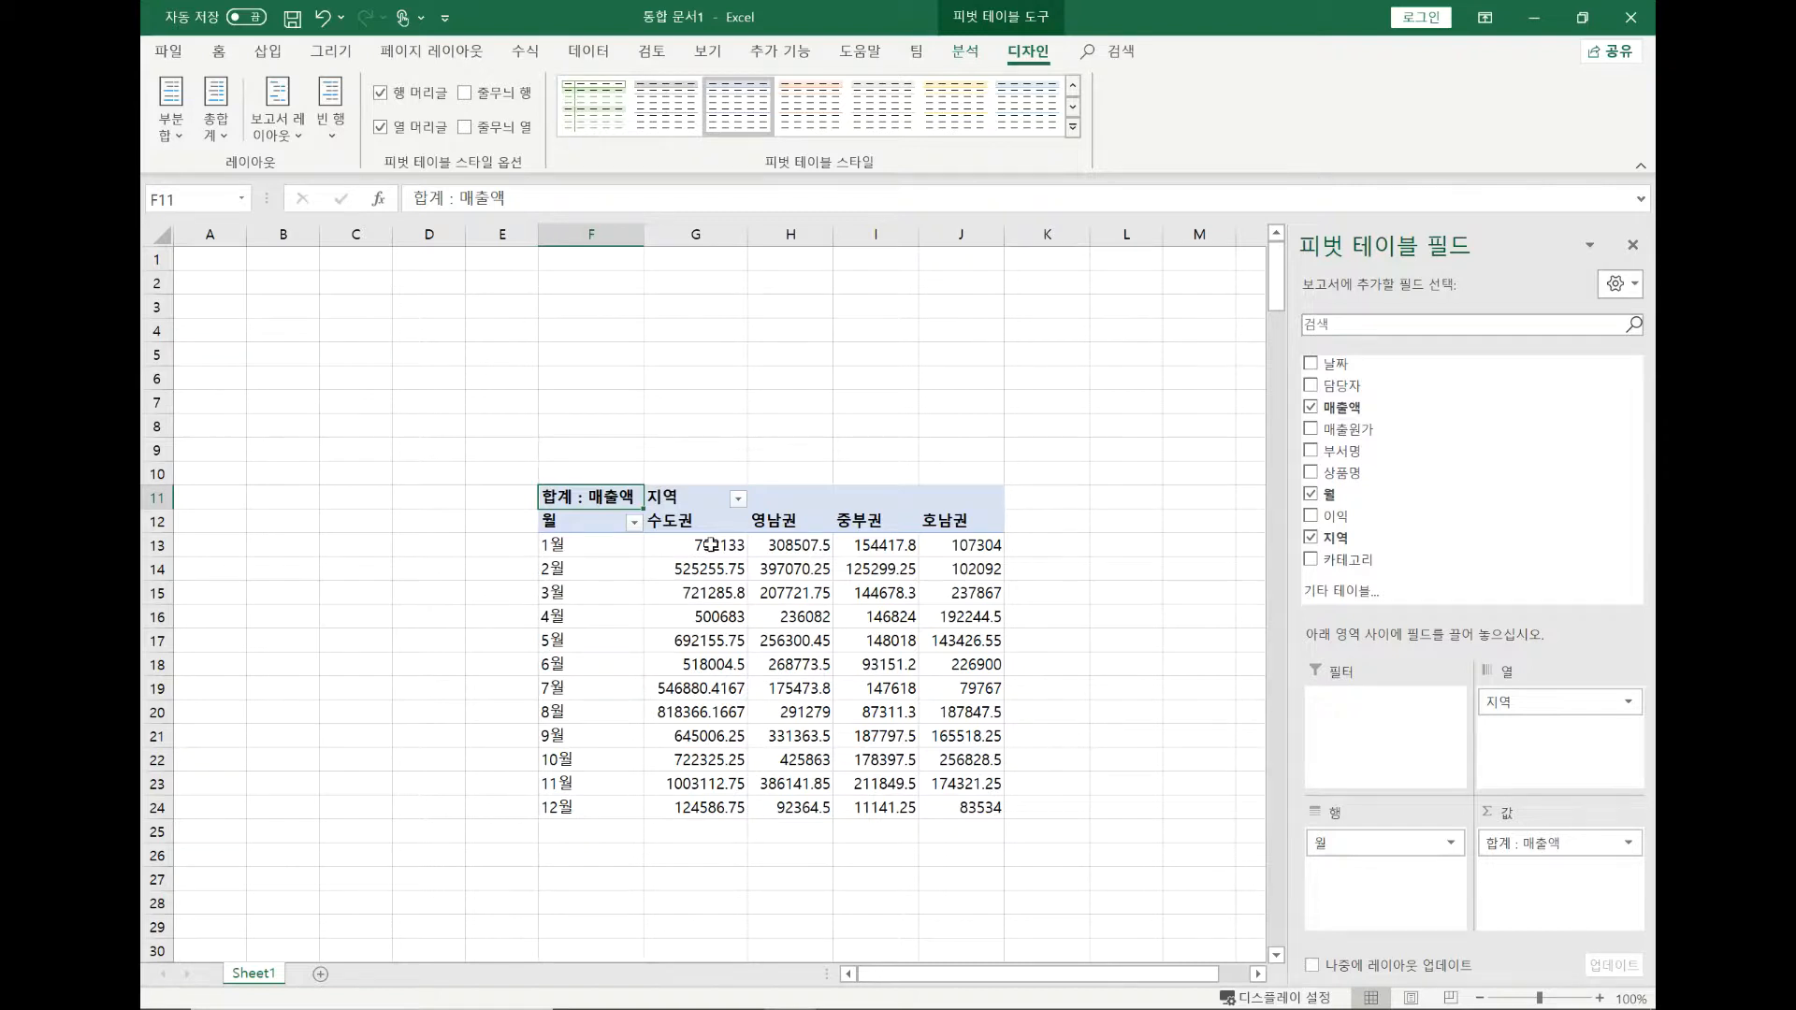
Step: Insert slicers for the 담당자 and 카테고리 fields of the pivot table
mouse_move(924, 565)
click(969, 54)
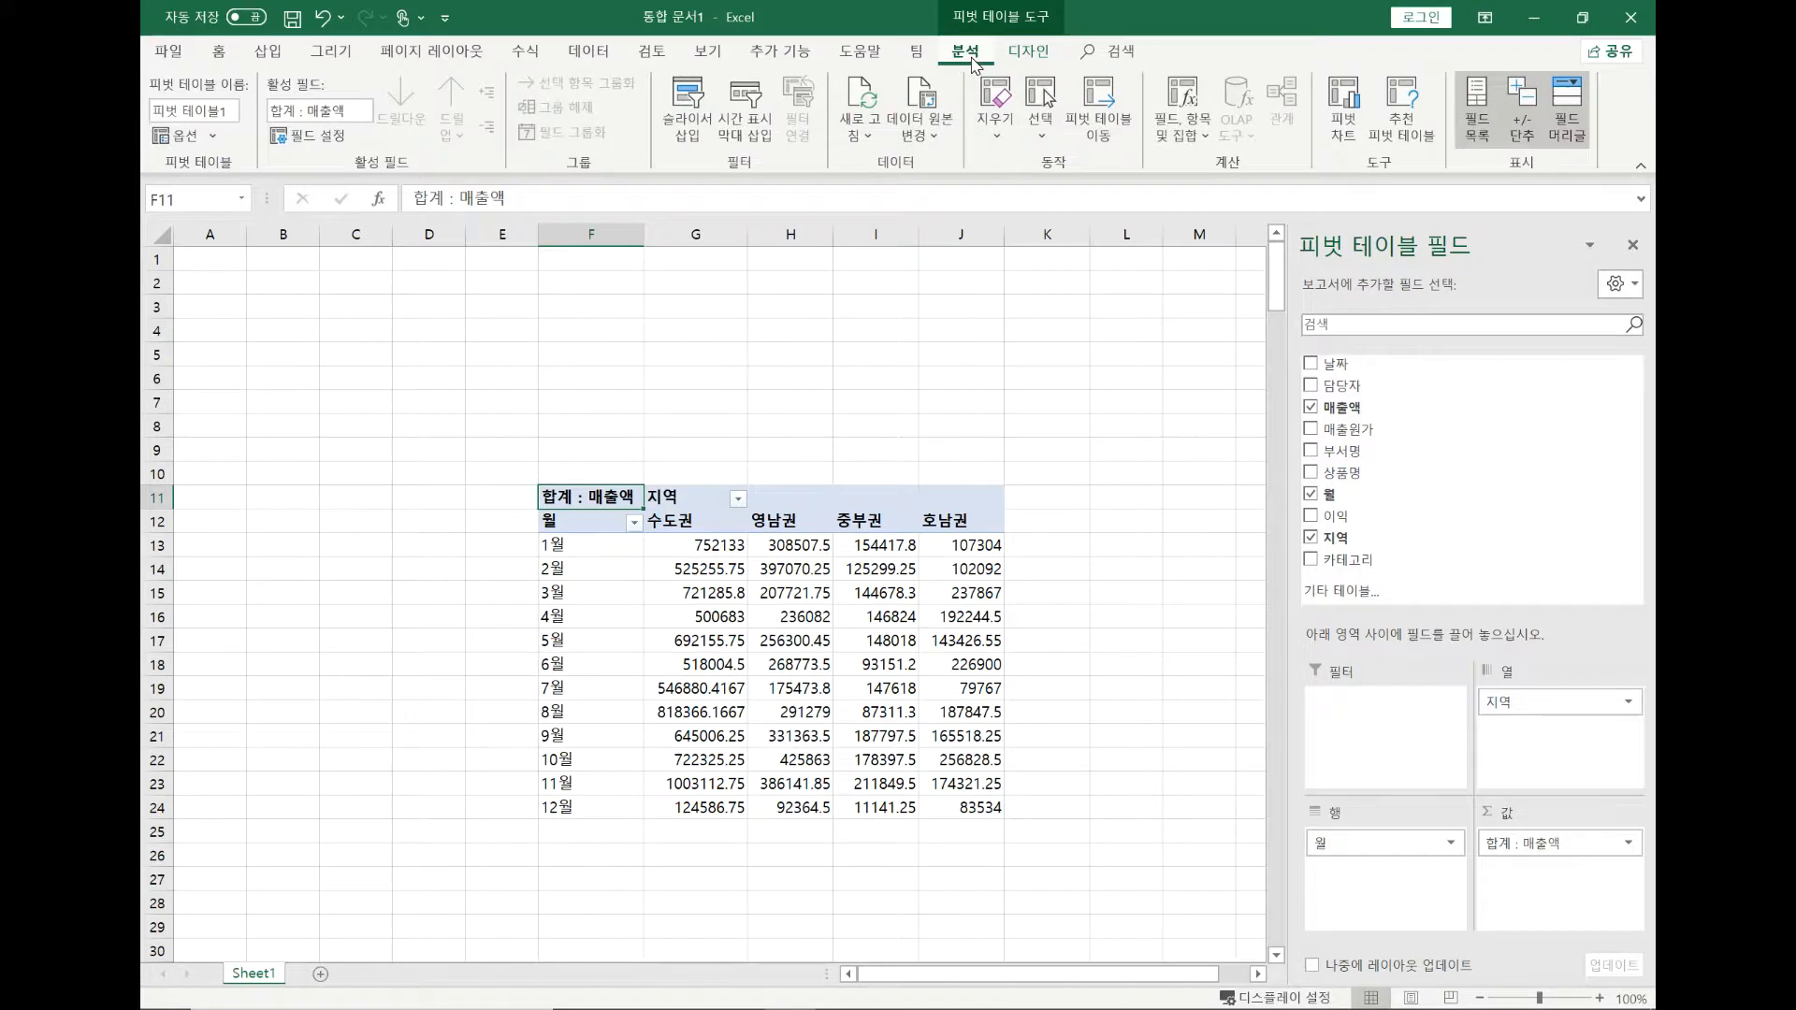
click(692, 113)
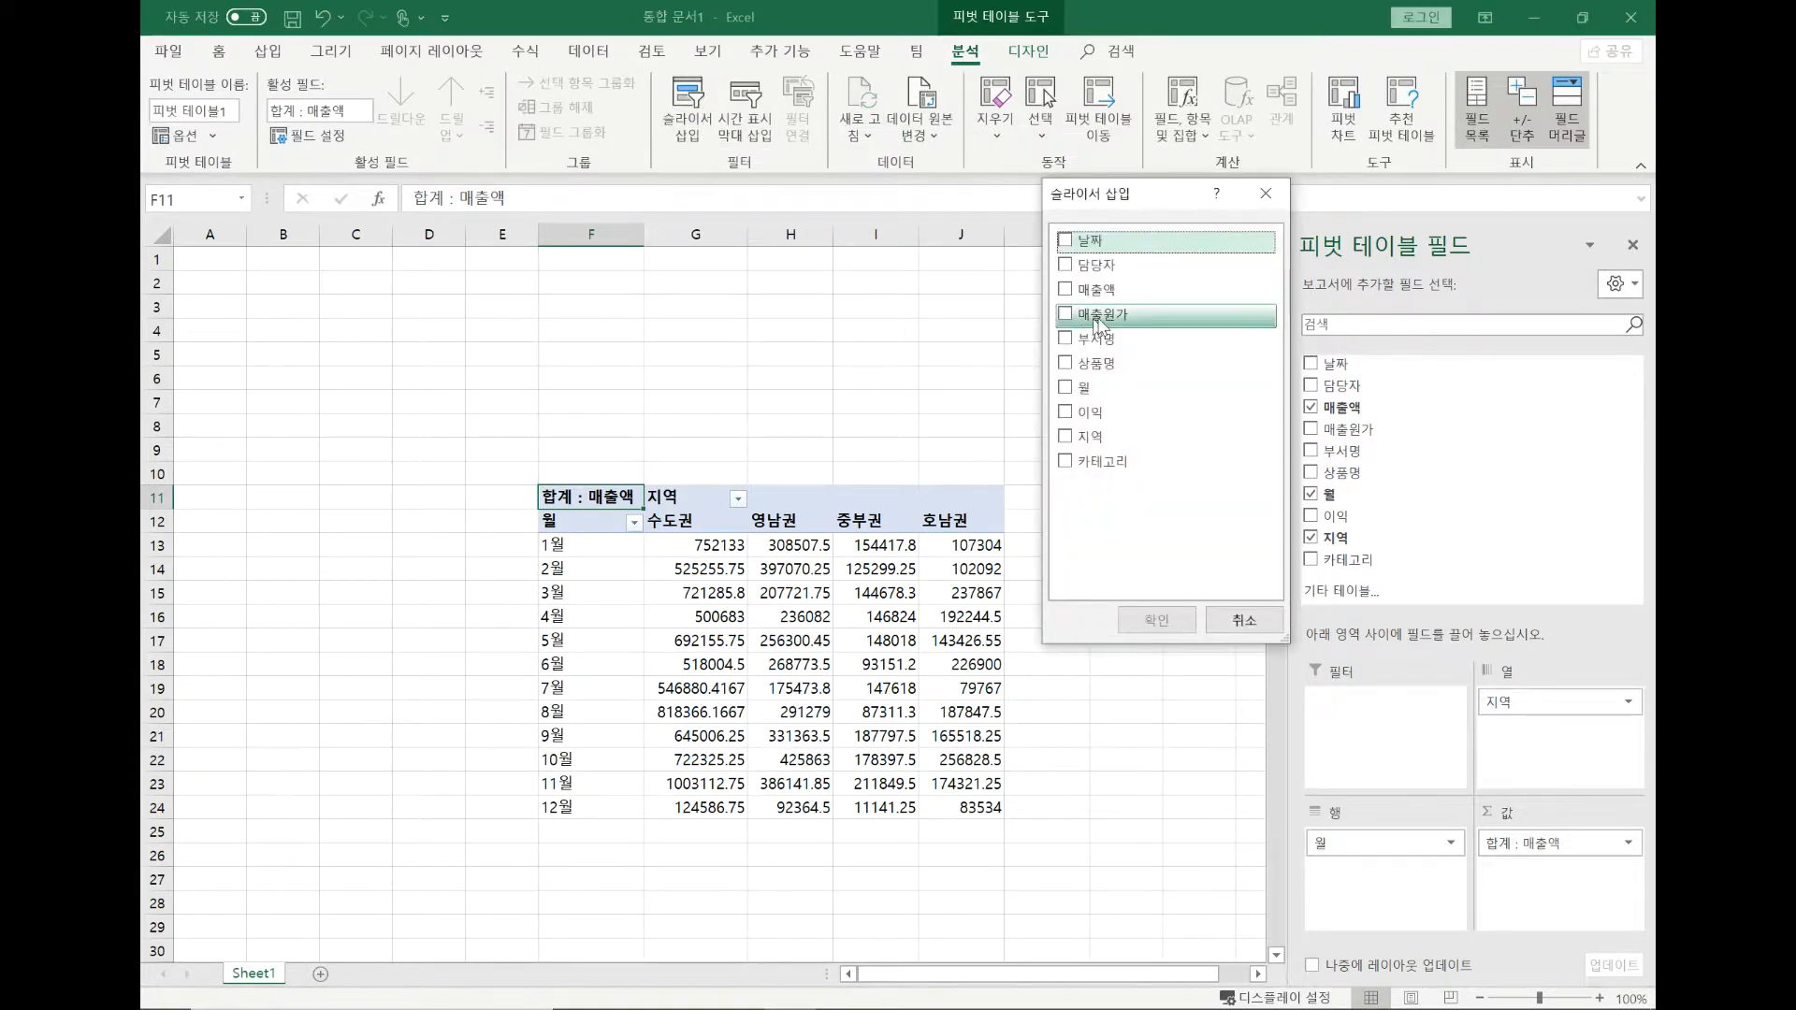
click(1066, 269)
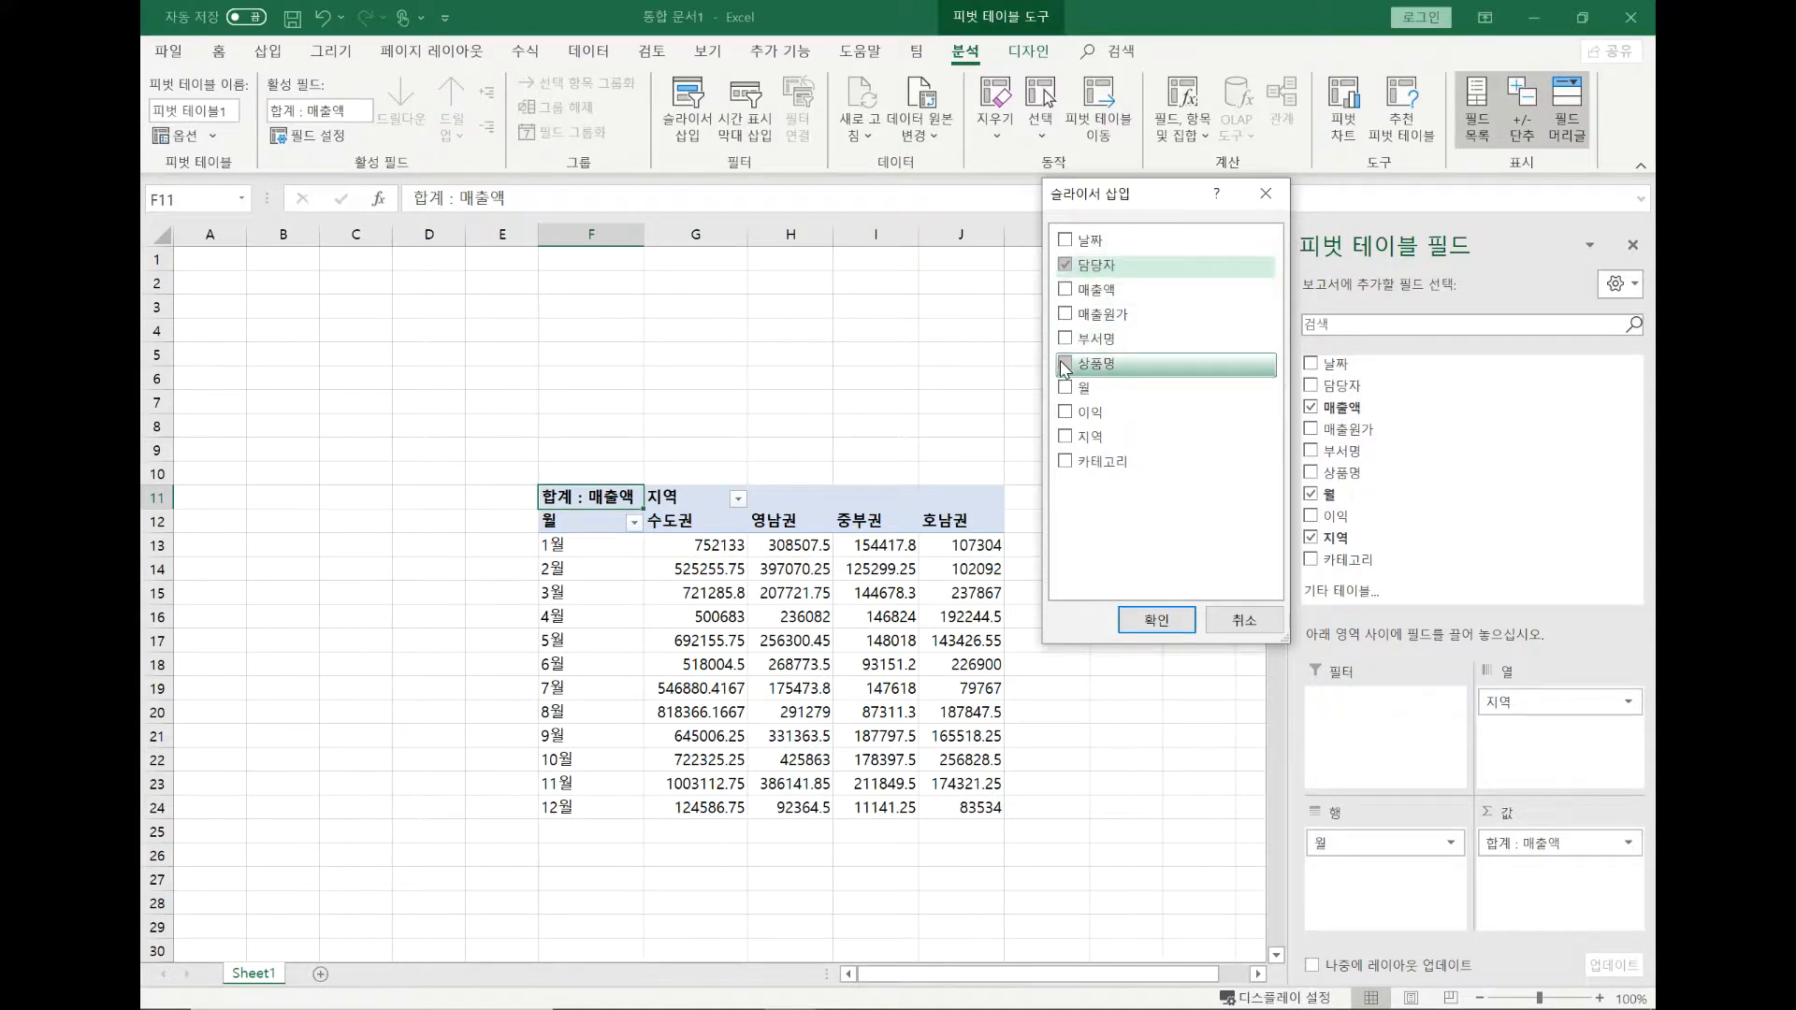
click(1062, 460)
click(1155, 621)
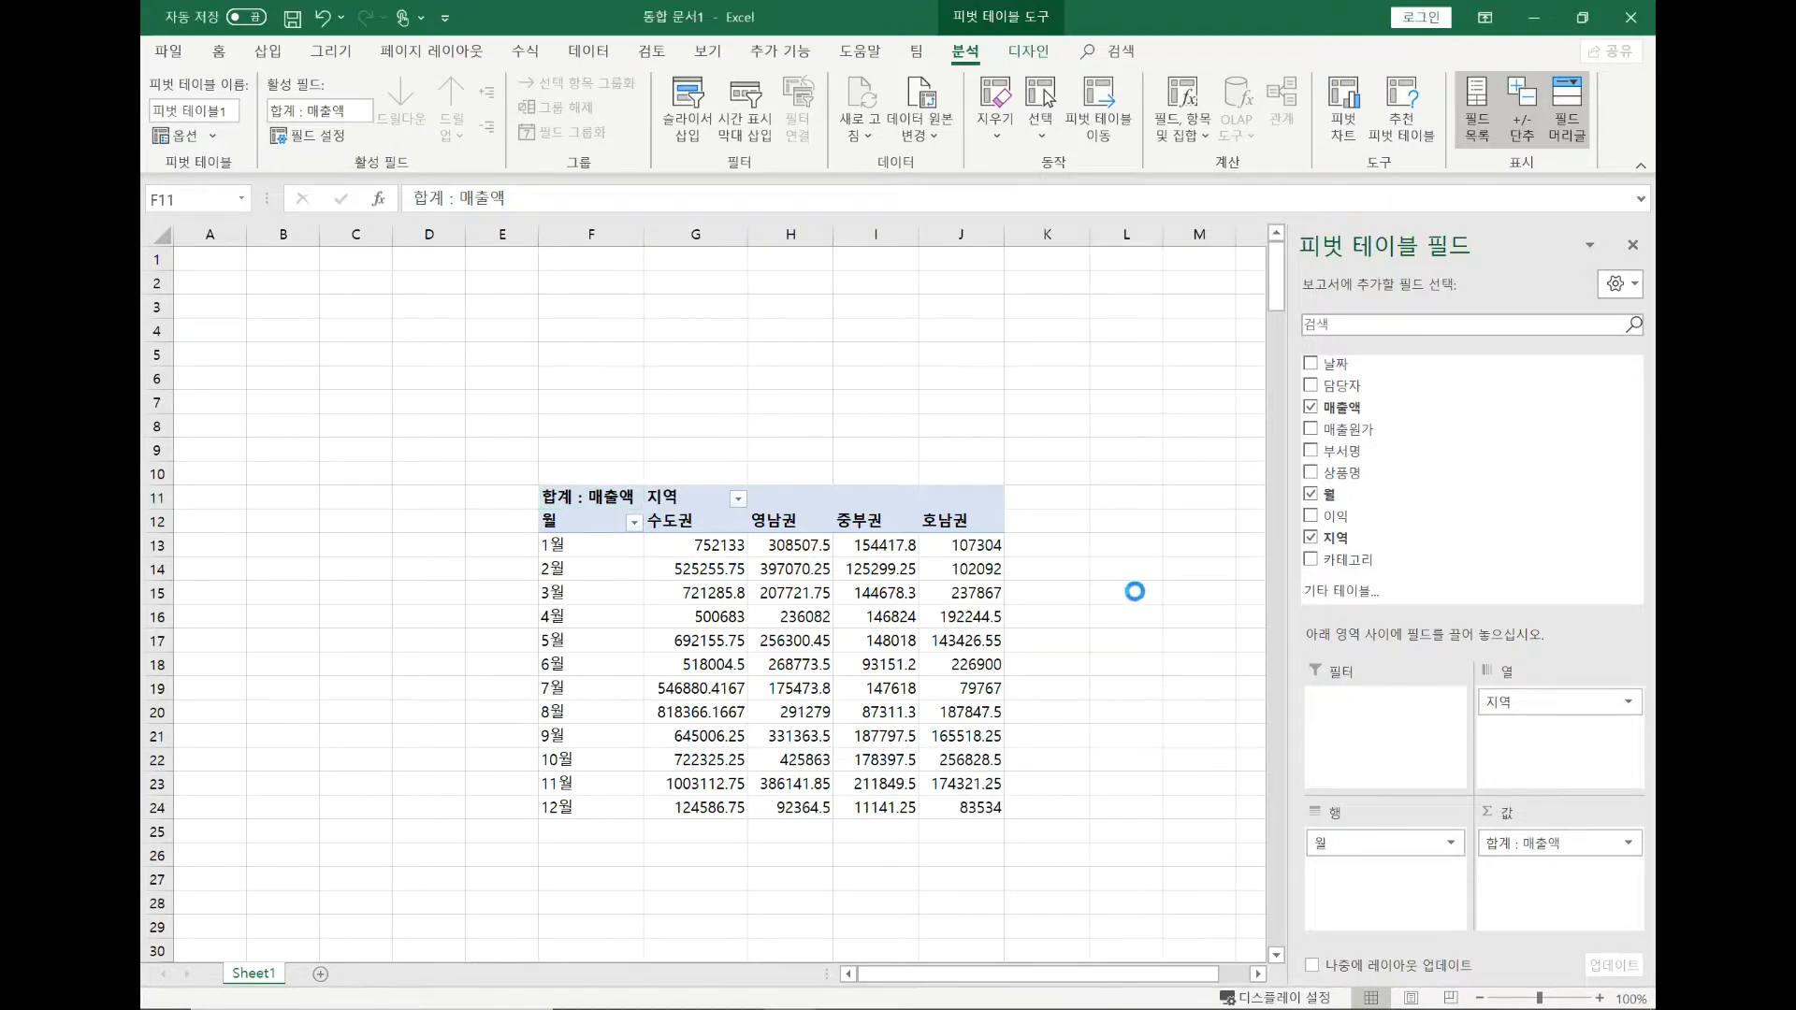
Step: Arrange the slicers around the pivot table: 카테고리 beside its row labels, 담당자 above it in 3 columns, about 12.2 cm wide
drag(784, 515, 415, 498)
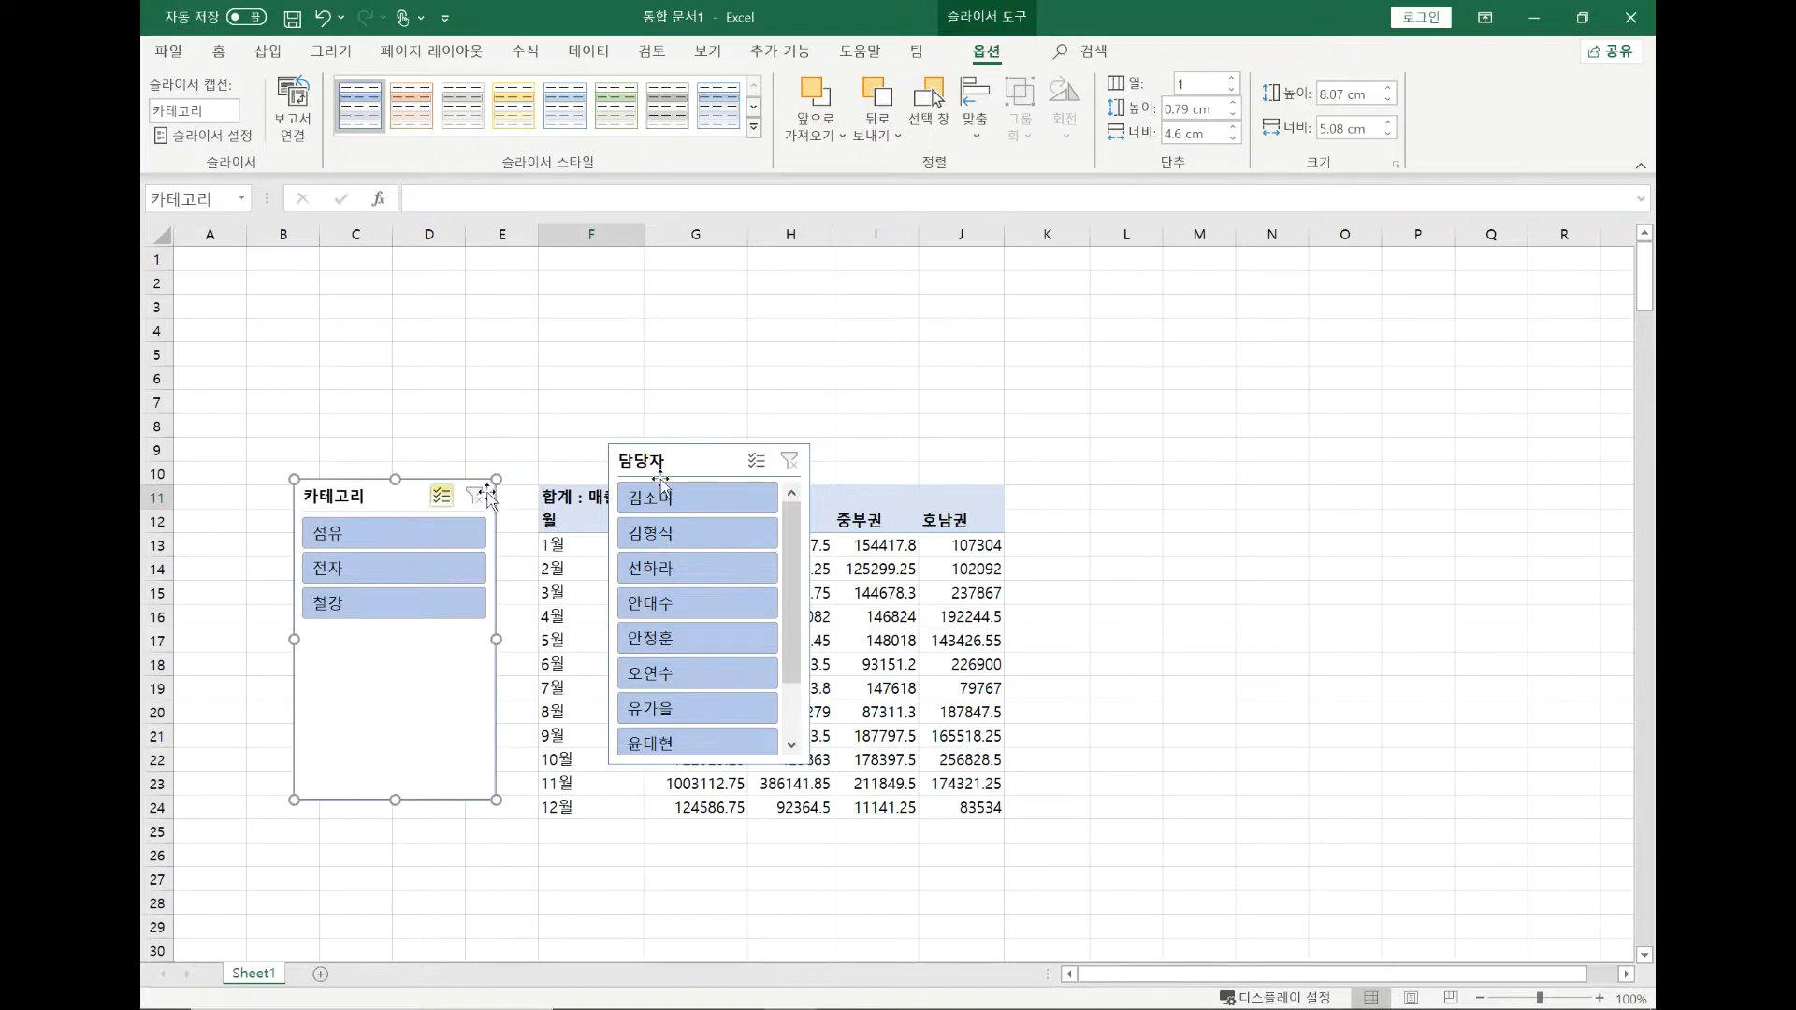
drag(731, 460, 658, 275)
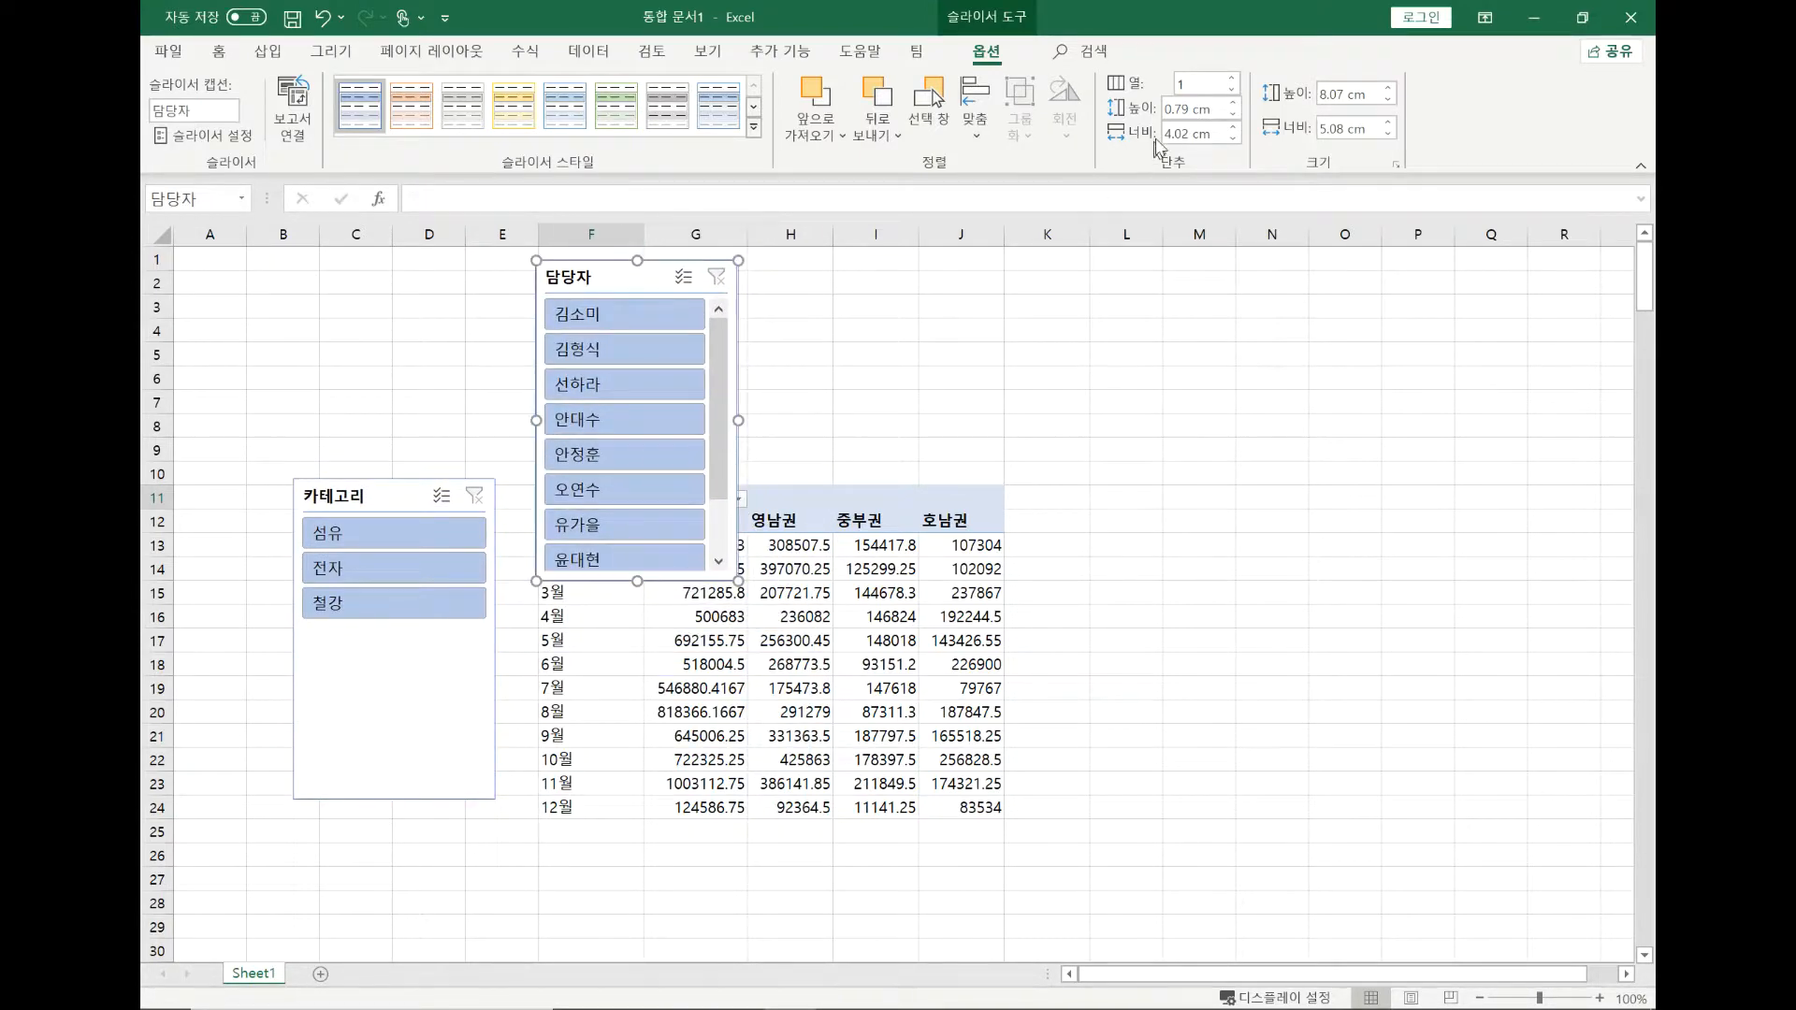
click(1234, 79)
click(1236, 78)
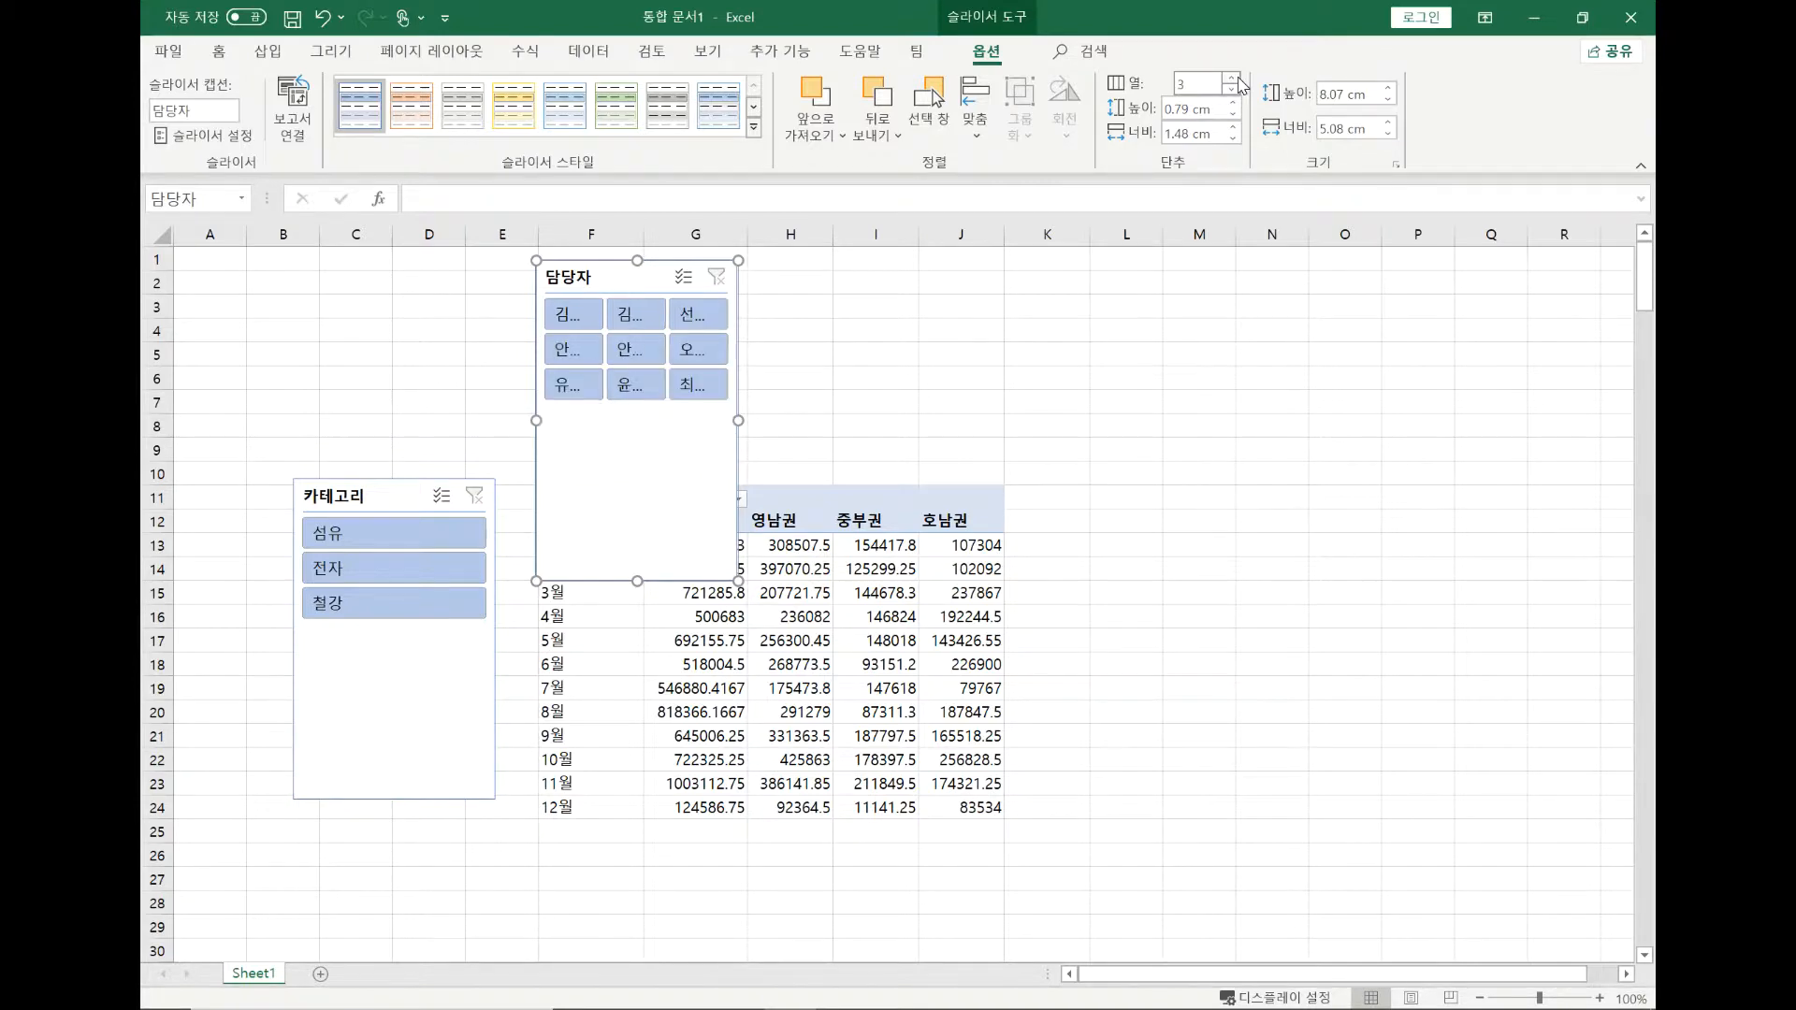
drag(738, 420, 1023, 420)
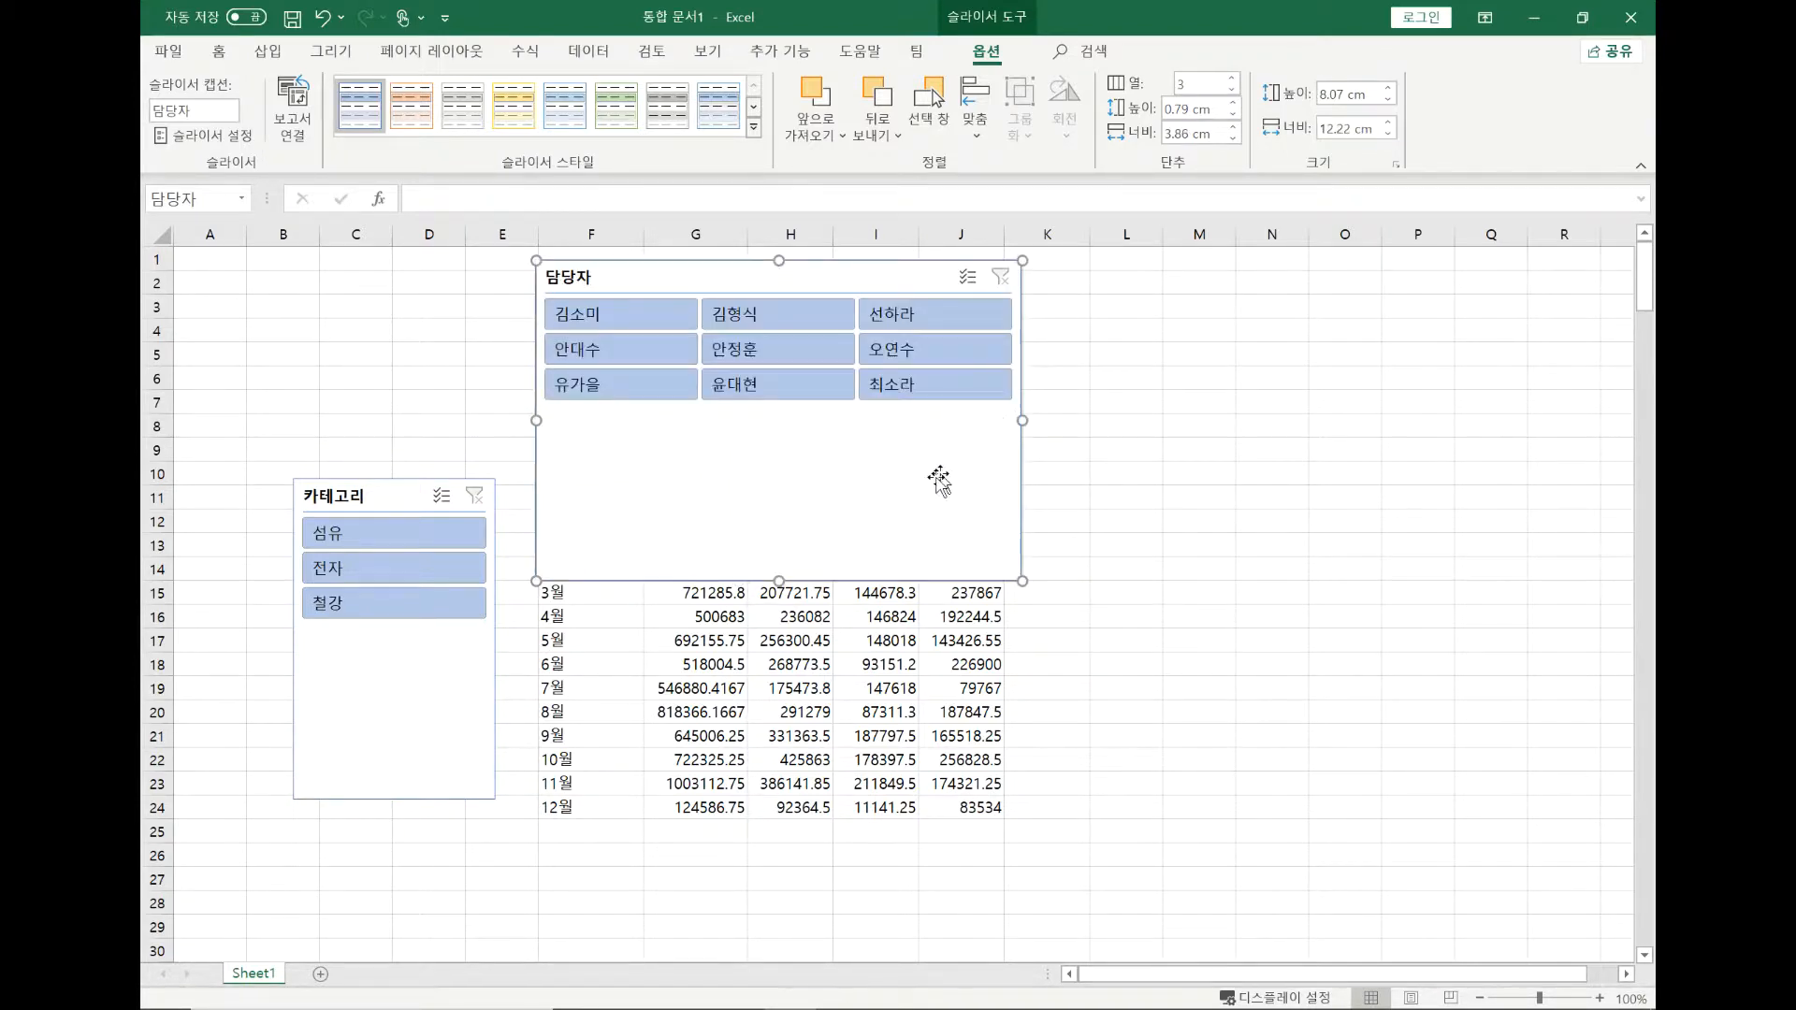
drag(784, 585, 796, 441)
mouse_move(643, 276)
mouse_down()
mouse_move(627, 287)
mouse_move(652, 306)
mouse_up()
drag(413, 488, 426, 503)
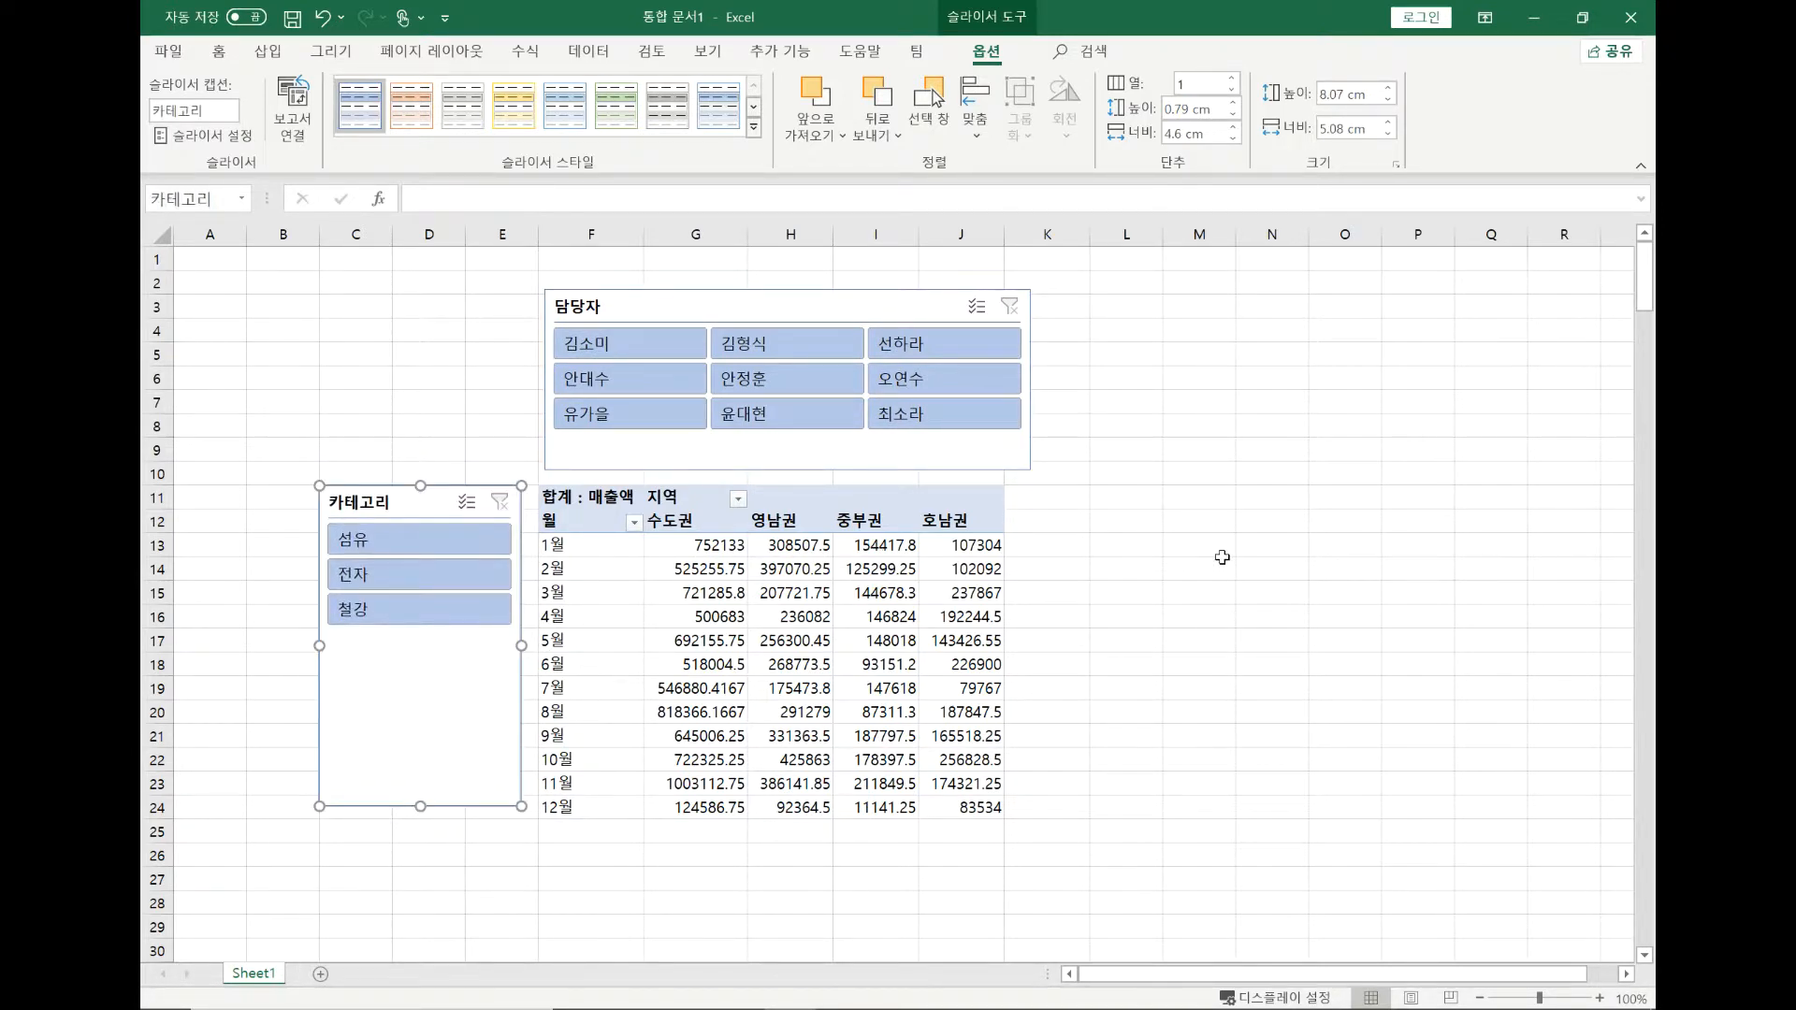
Step: Filter the pivot table to the 섬유 category by slicer and apply blue gradient data bars to values G13:J24
click(350, 537)
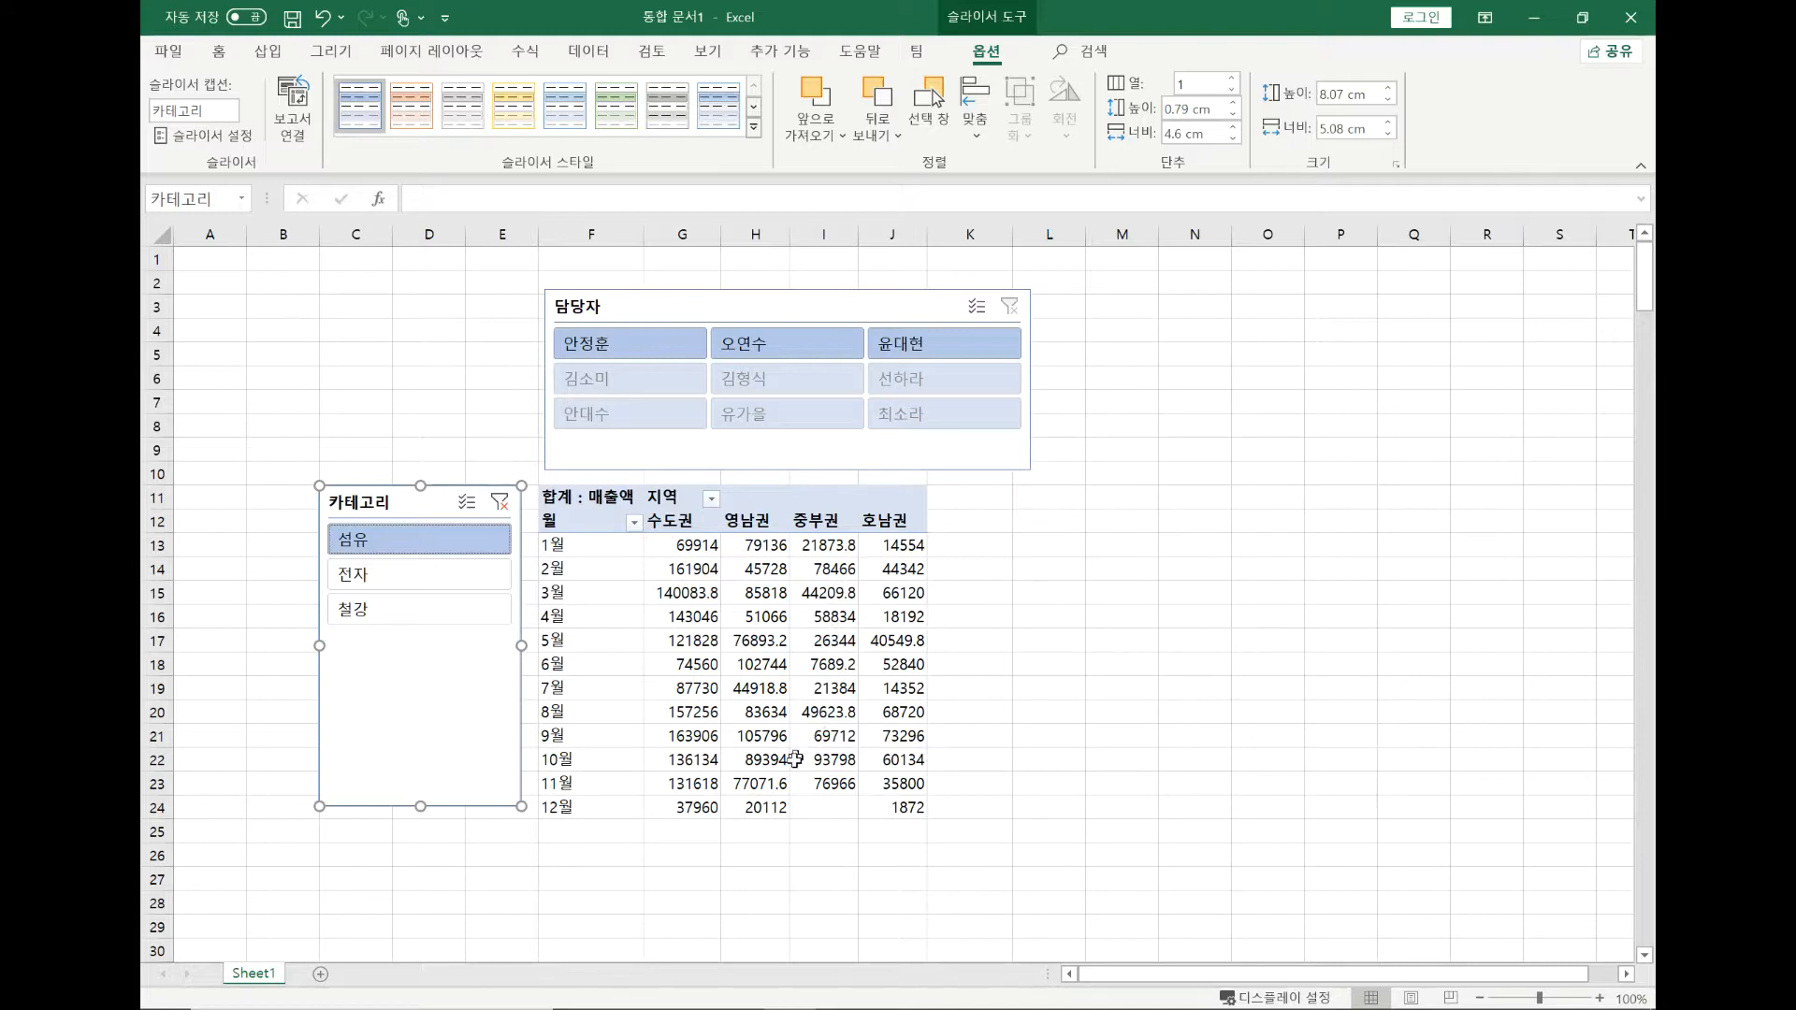
drag(697, 550, 886, 806)
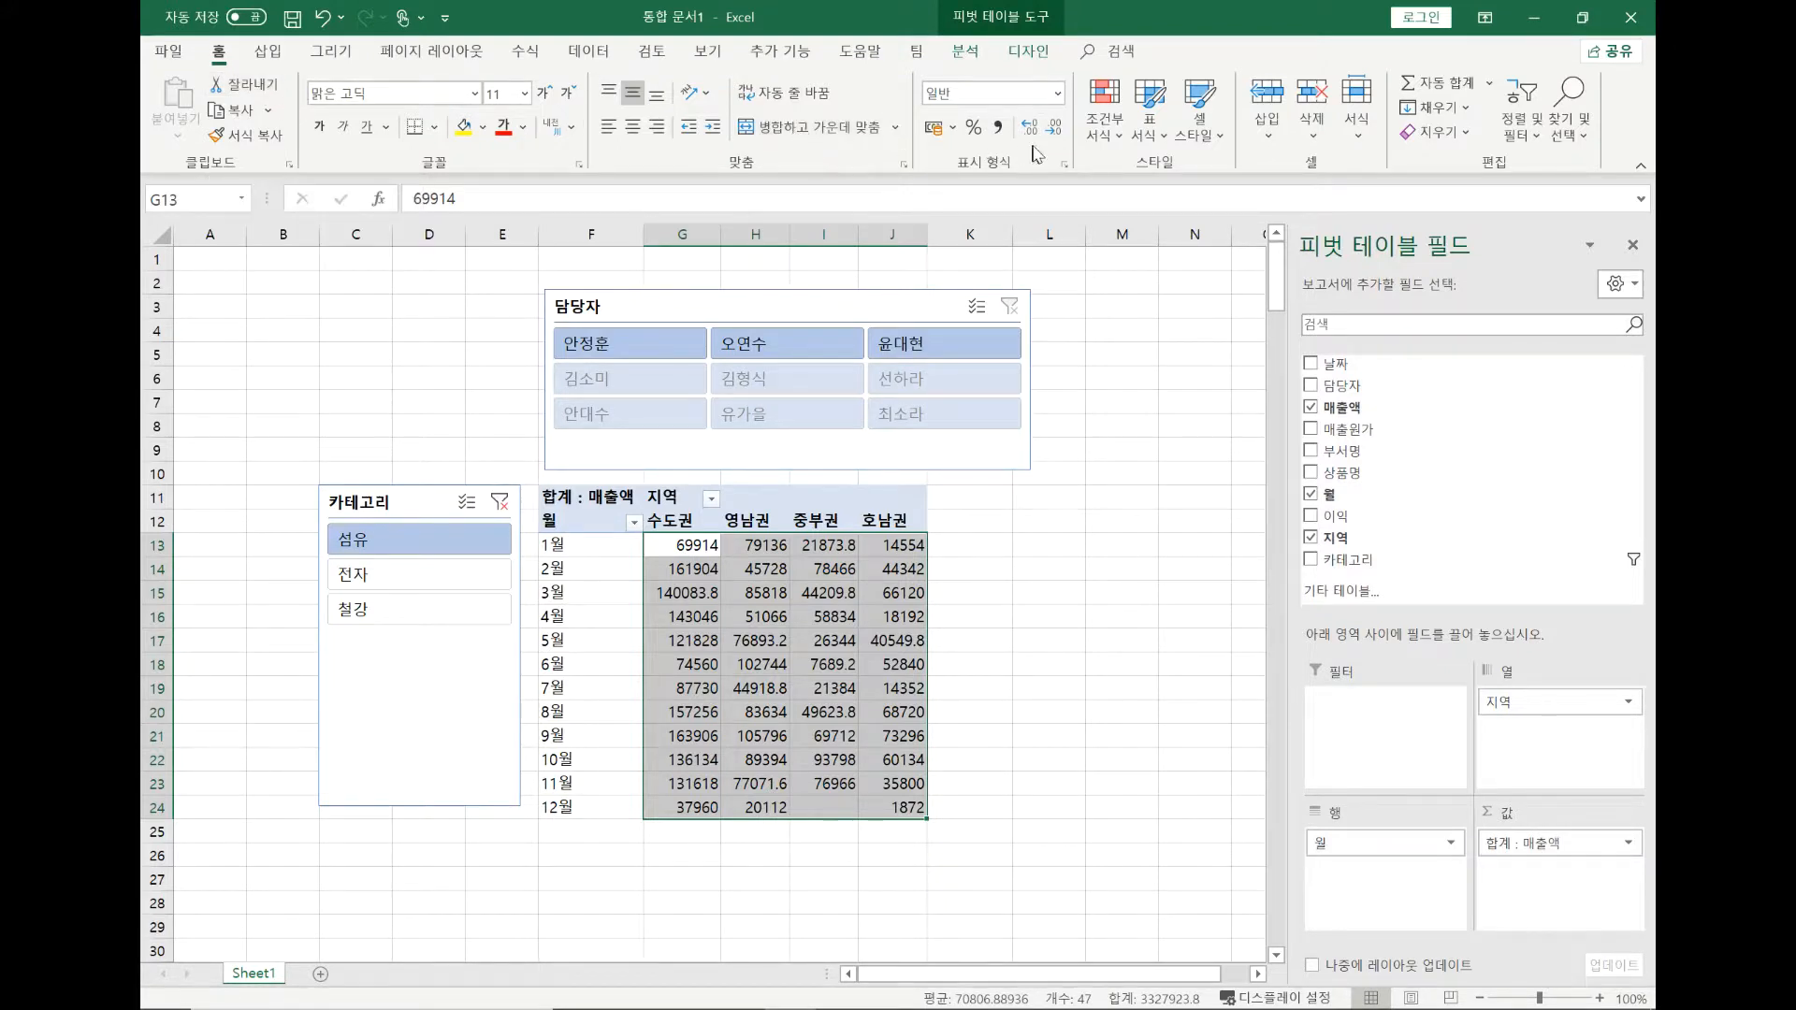
click(1095, 142)
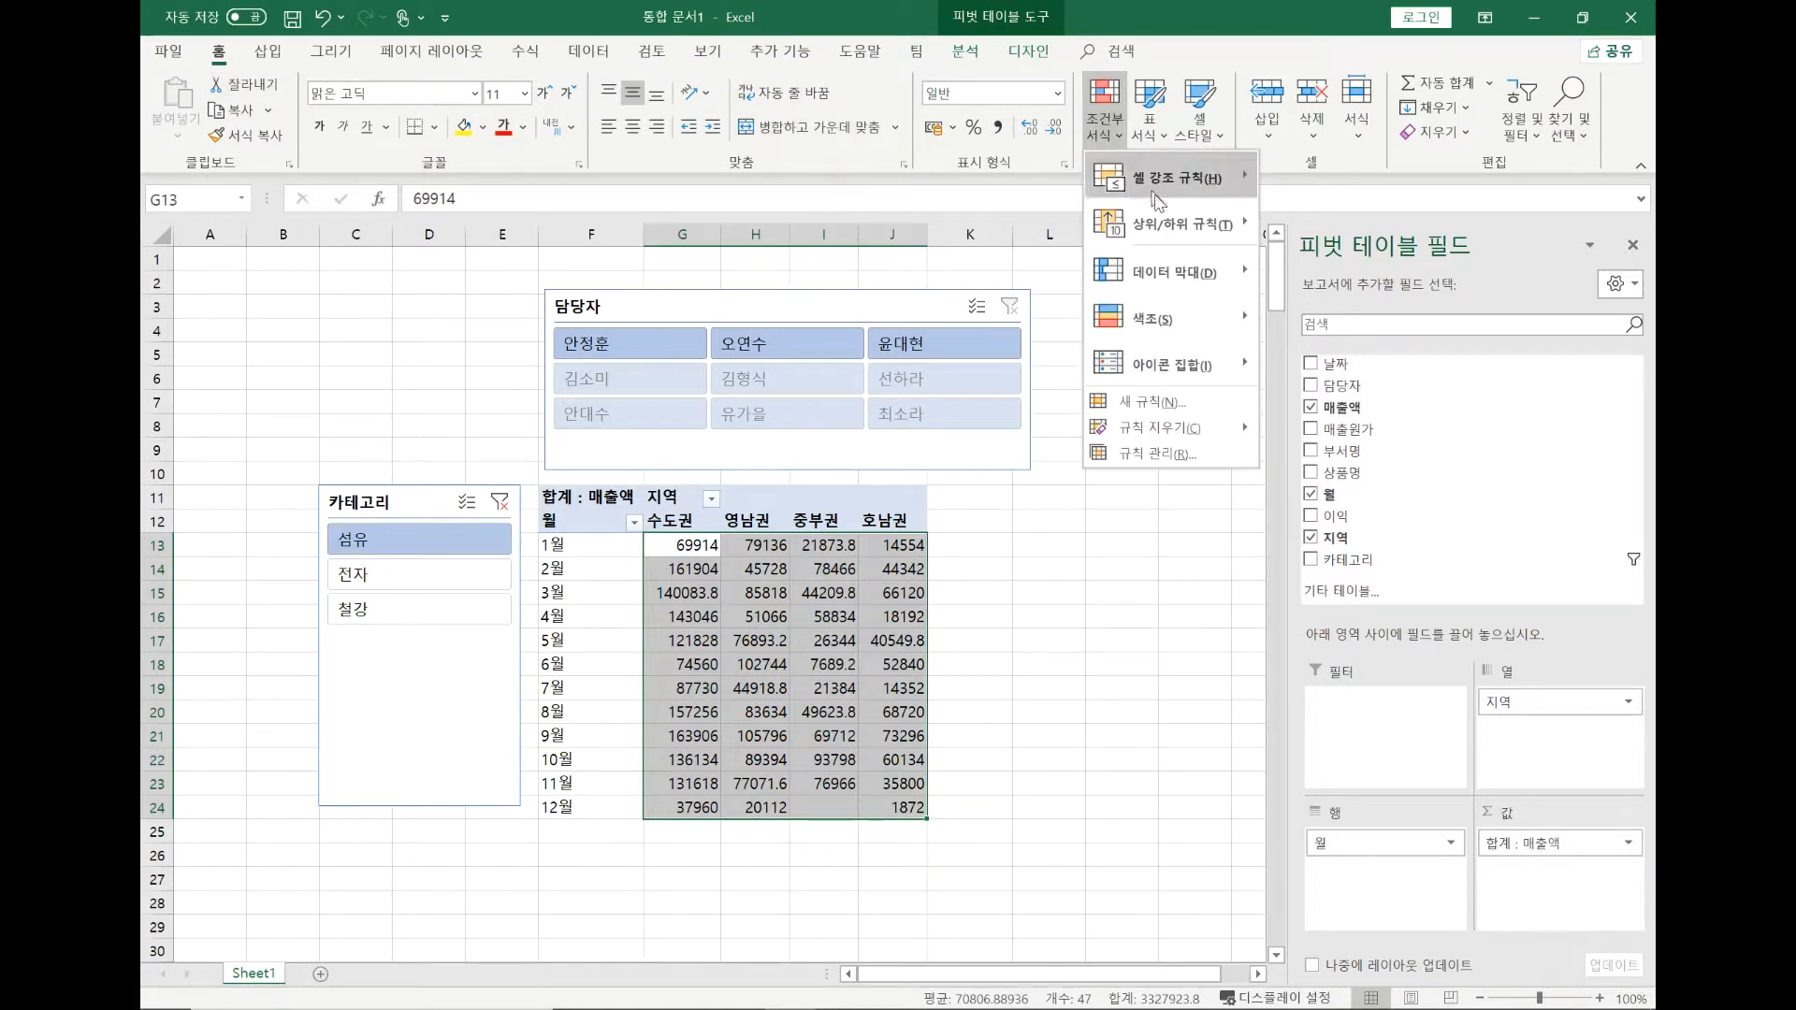
mouse_move(1181, 271)
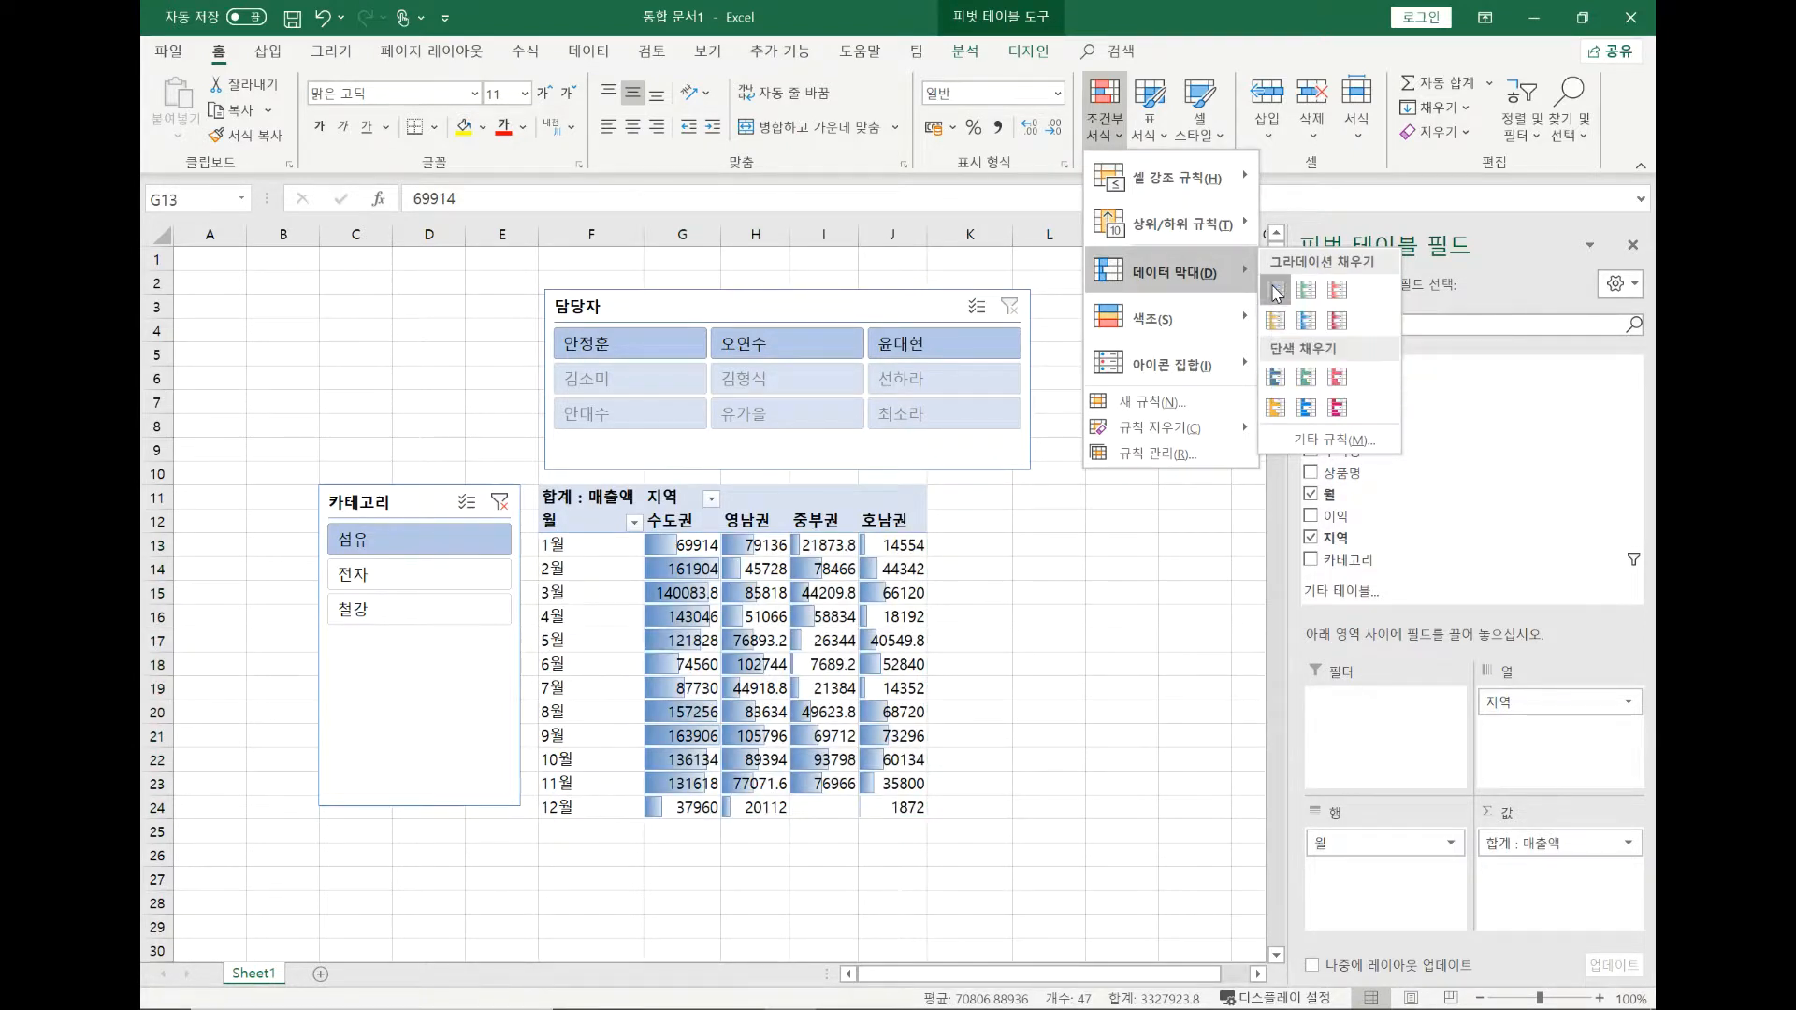
click(1276, 290)
click(1092, 648)
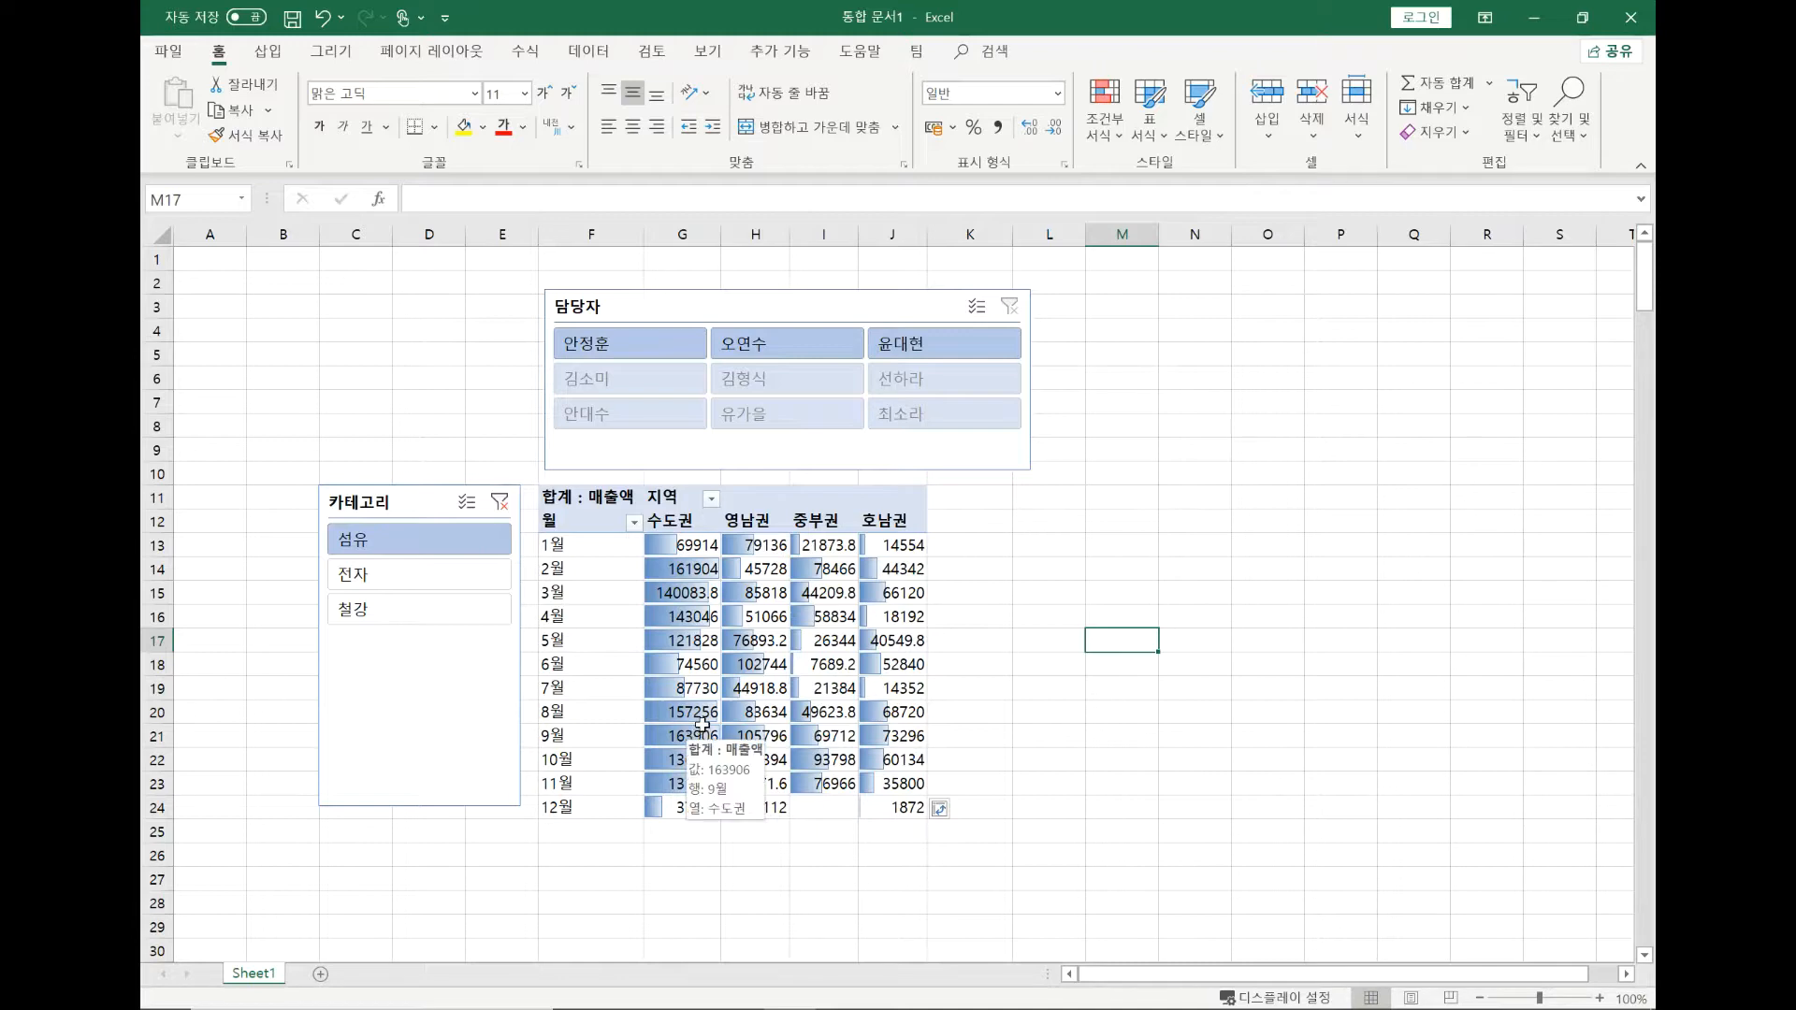
Step: Switch the 카테고리 slicer to show only 전자 sales in the pivot table
click(404, 588)
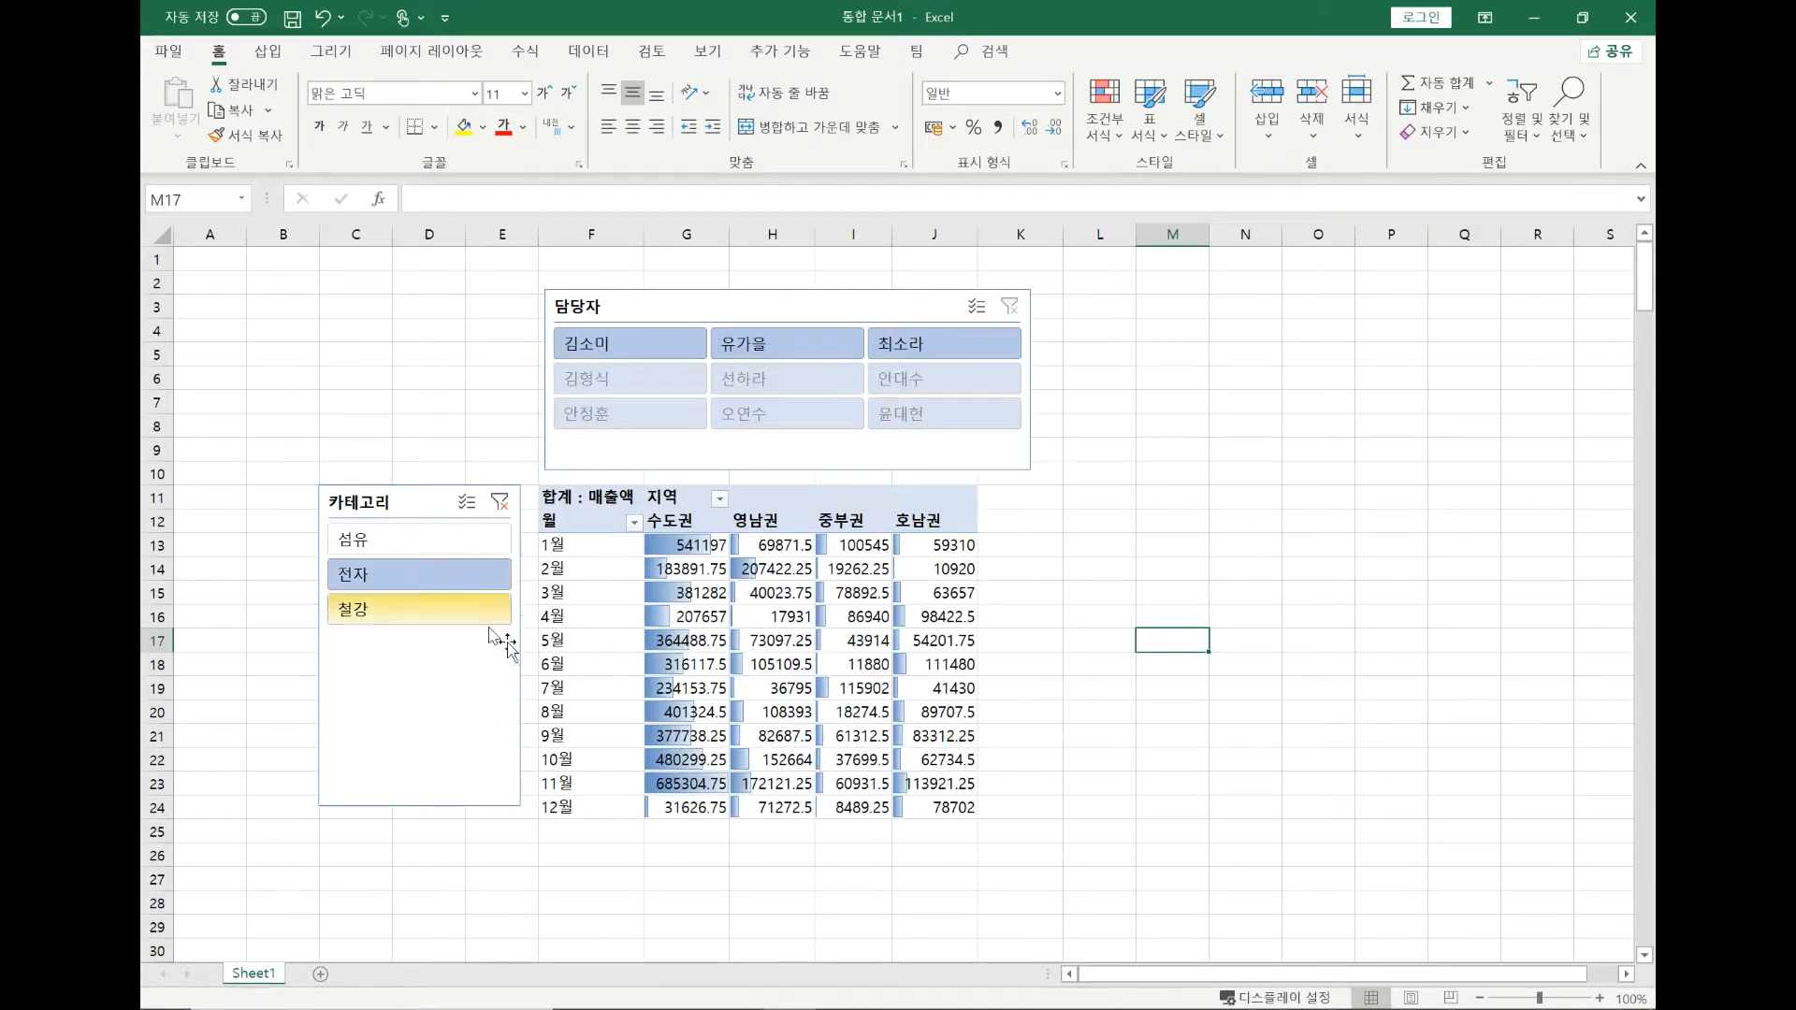
Step: Filter the pivot table to the second manager in the 담당자 slicer, and clear the filters of both slicers
click(762, 347)
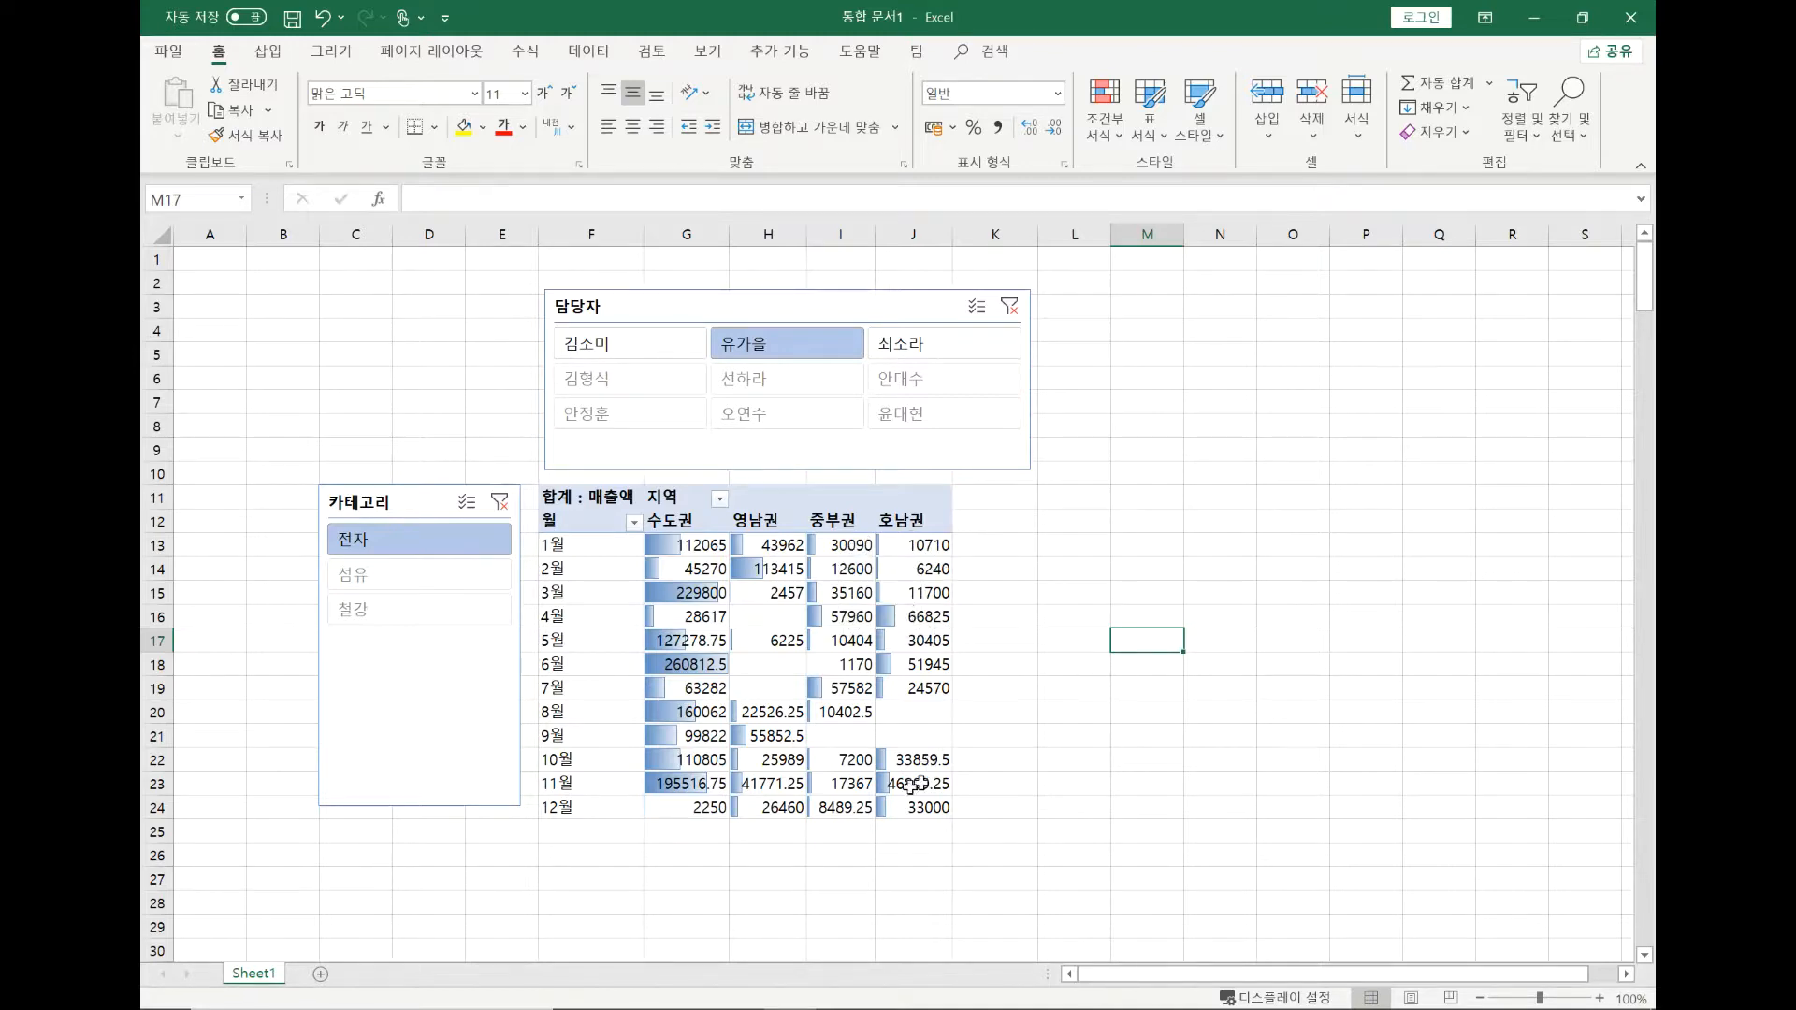
click(1009, 307)
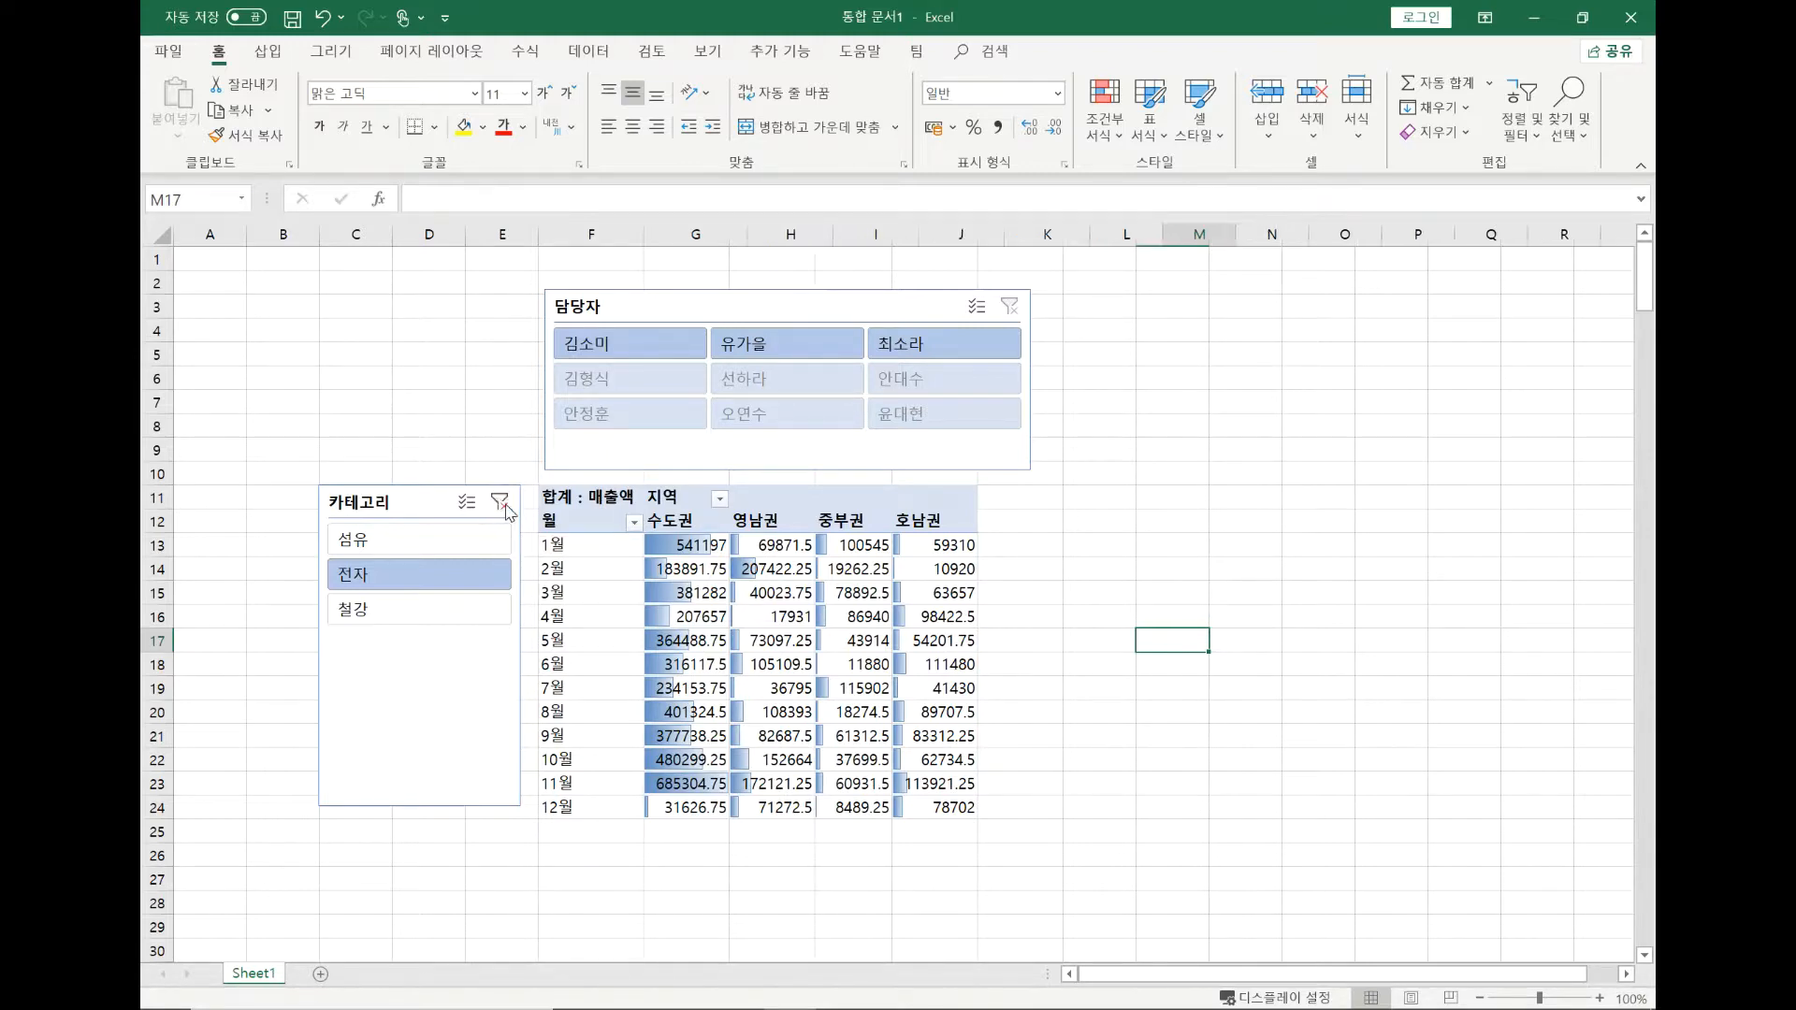
click(501, 505)
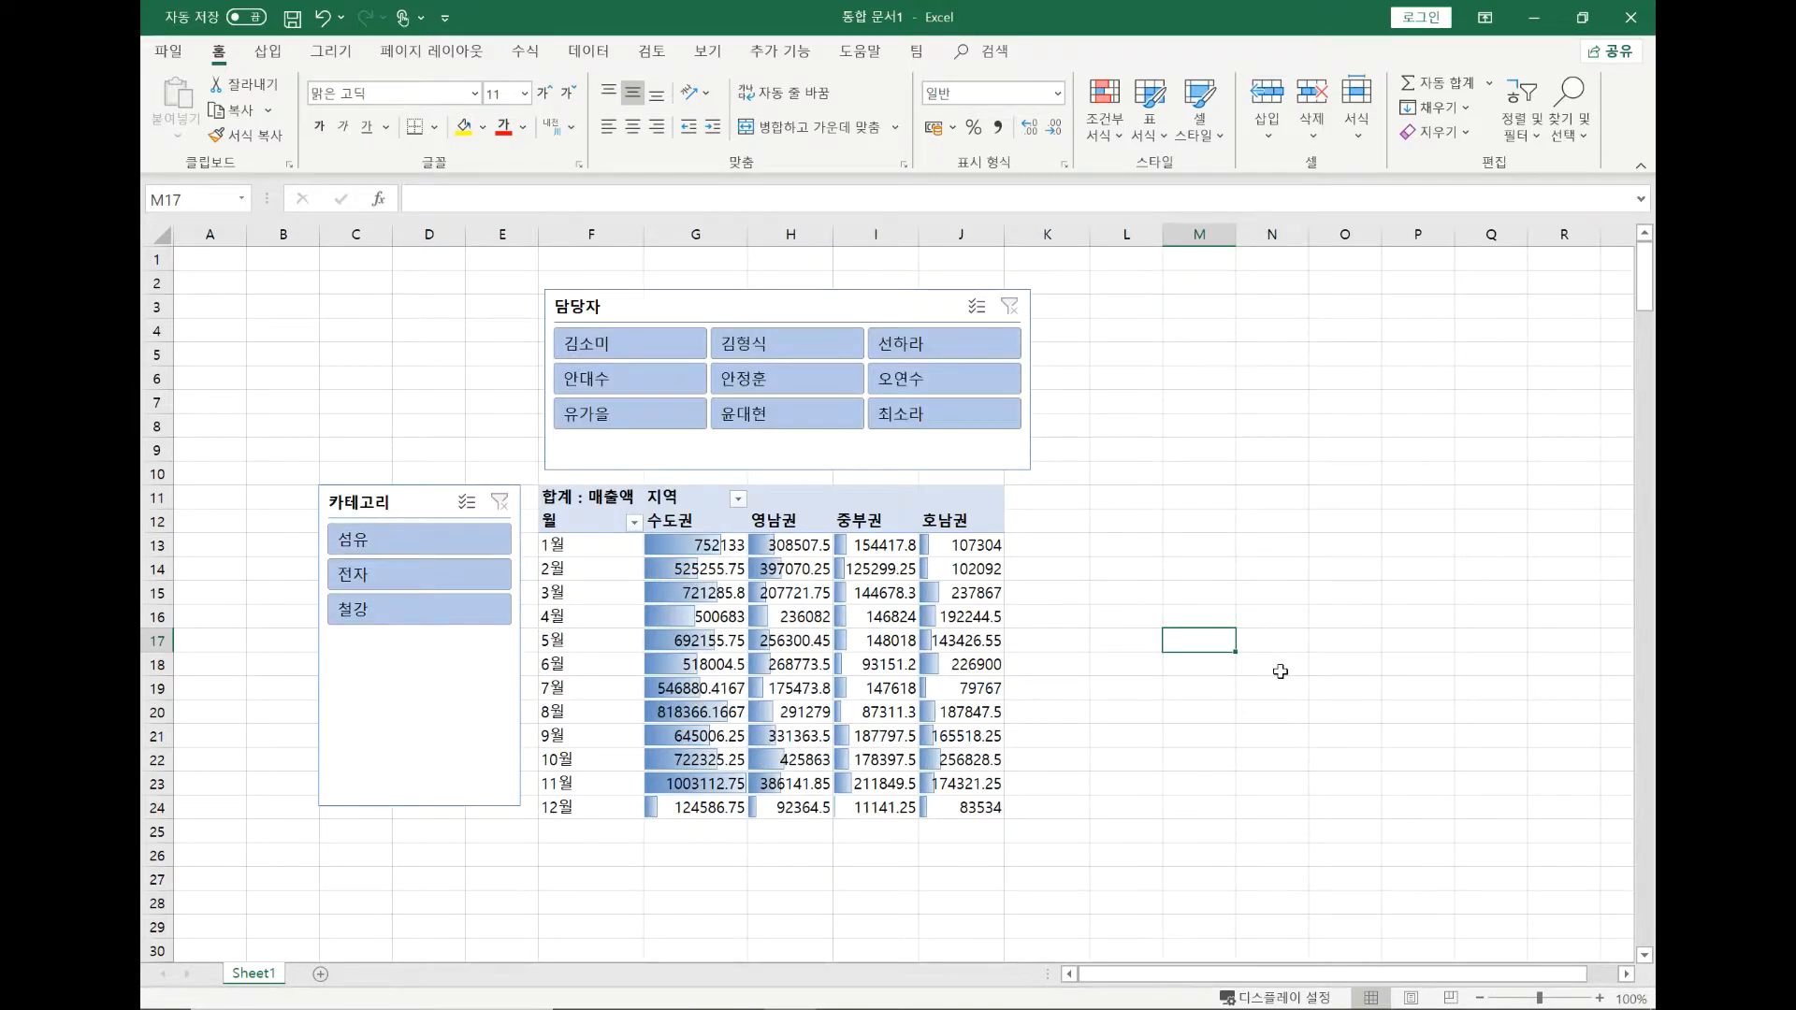
Step: Filter the pivot table by slicer to the first two managers in 담당자 and the 전자 category
drag(644, 350, 793, 365)
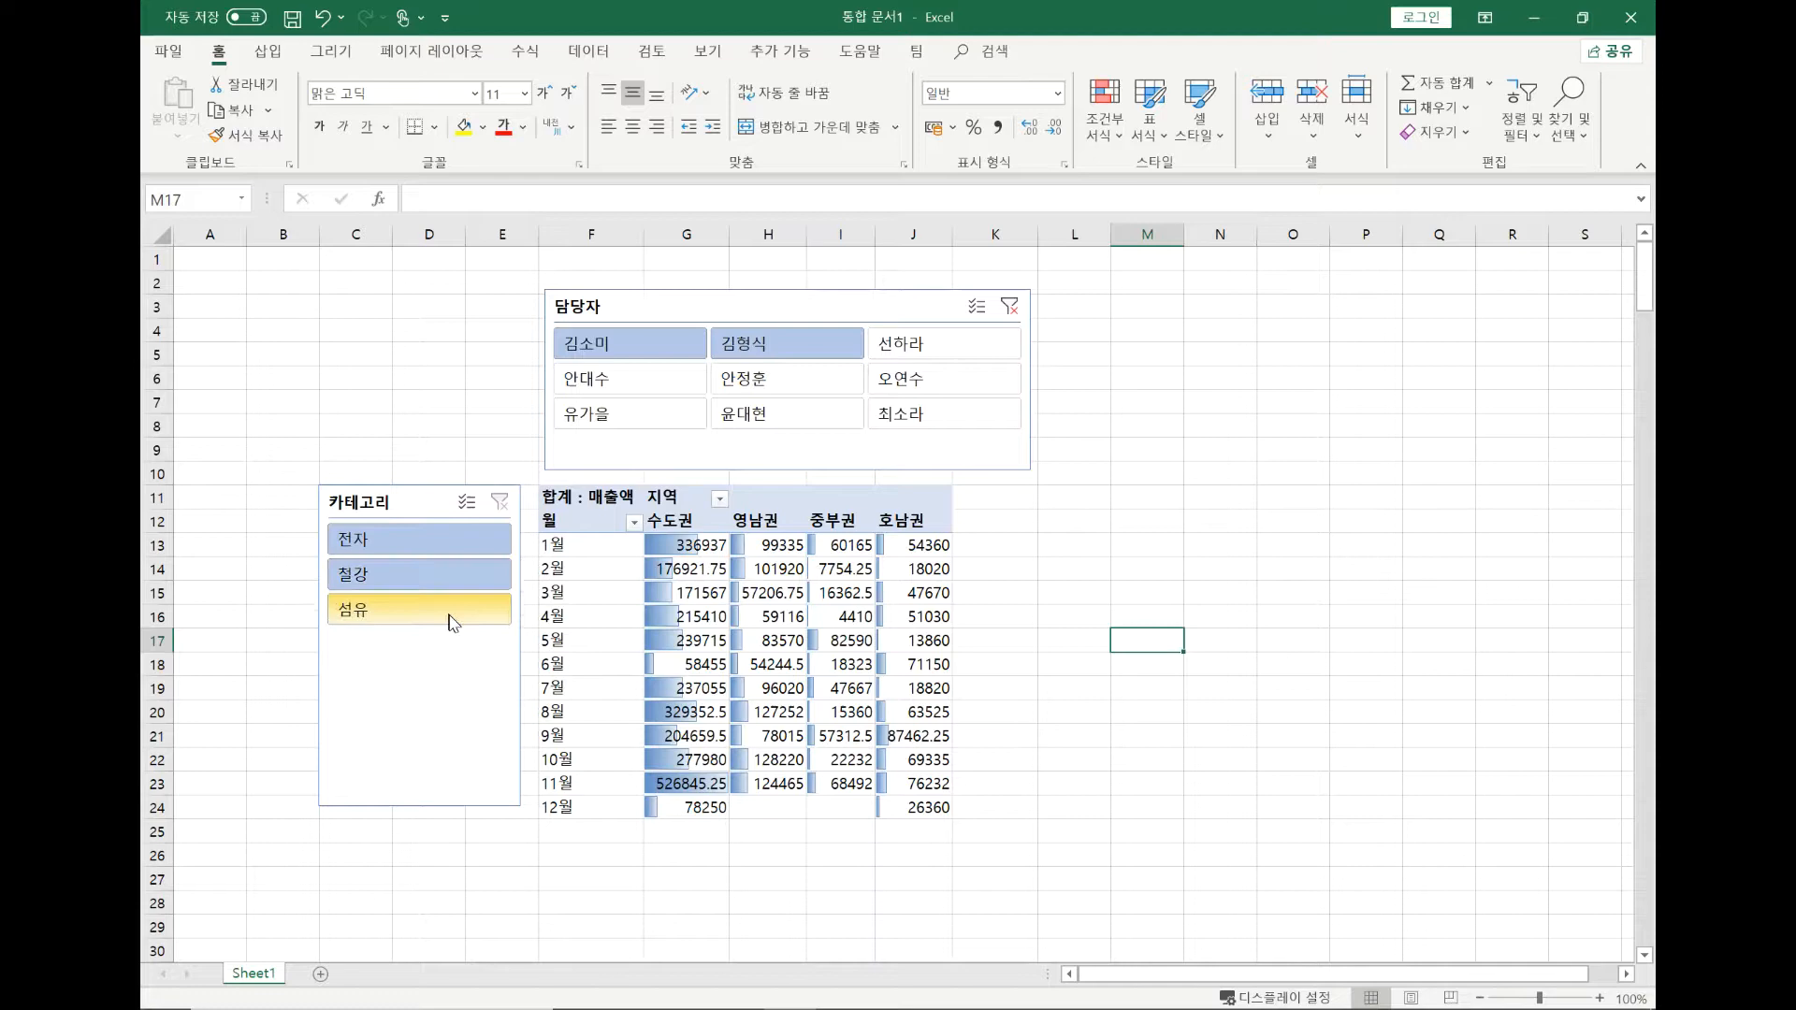
click(475, 541)
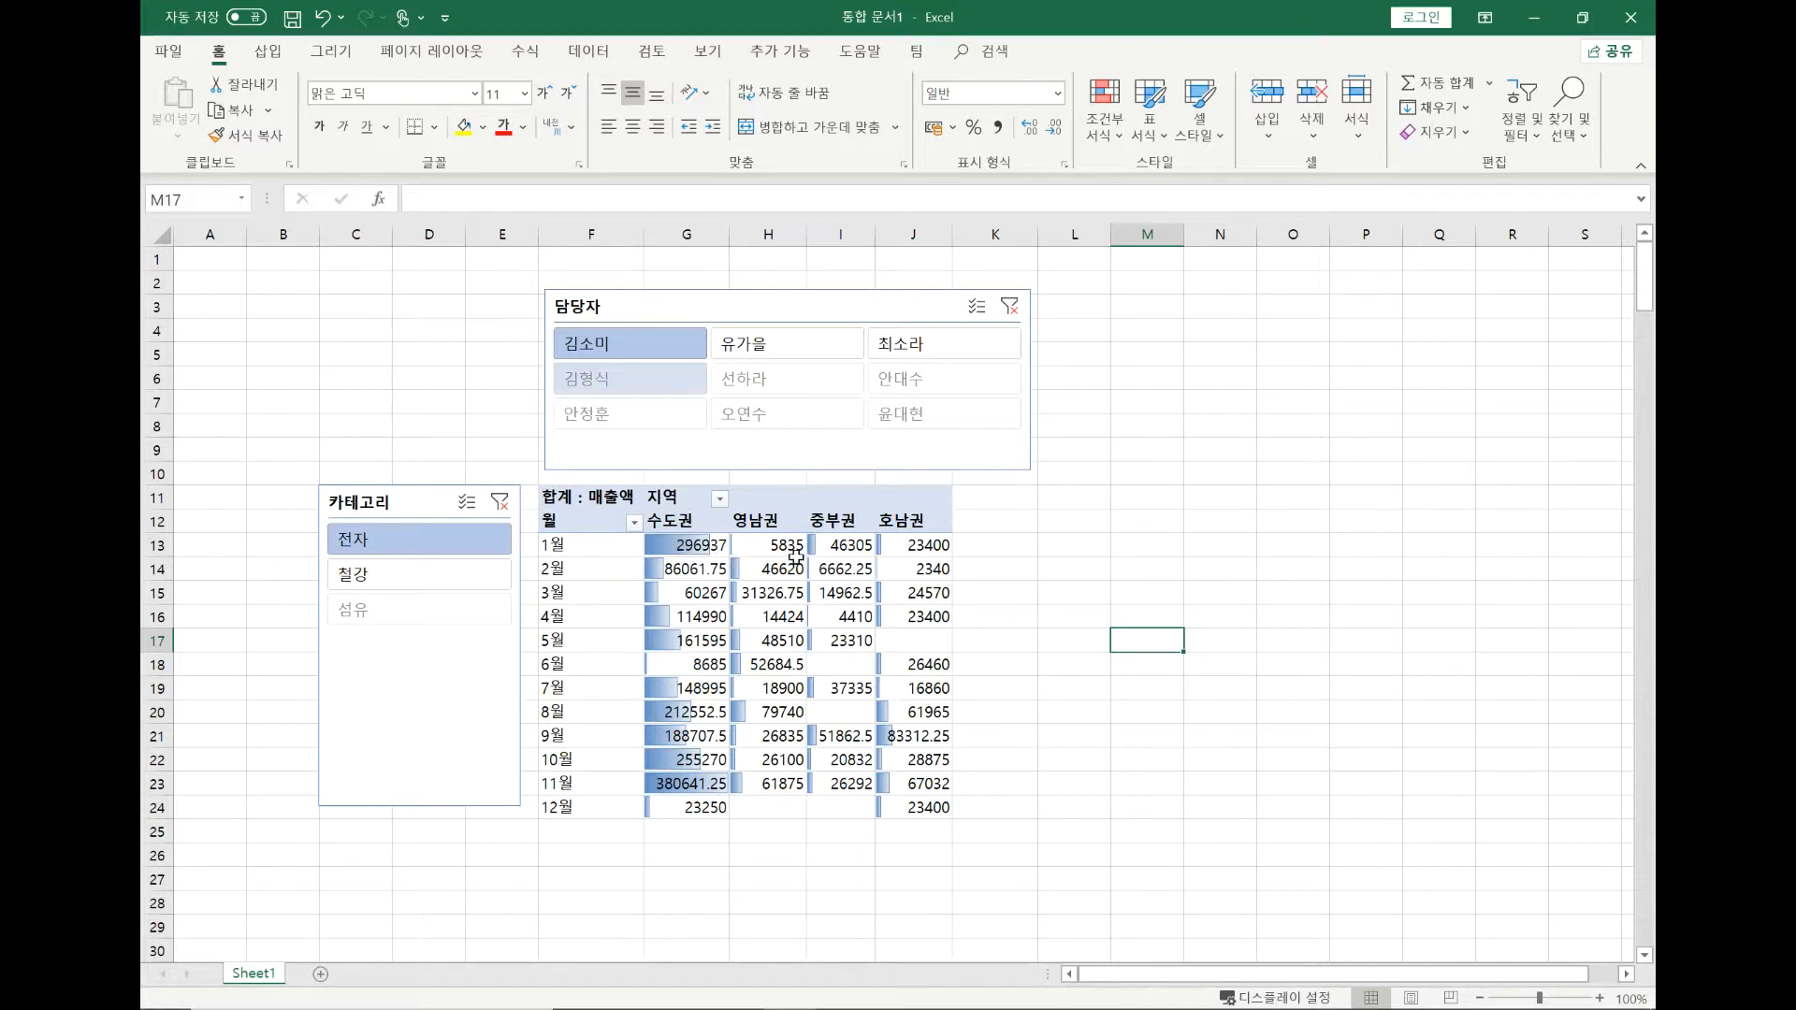
mouse_move(795, 554)
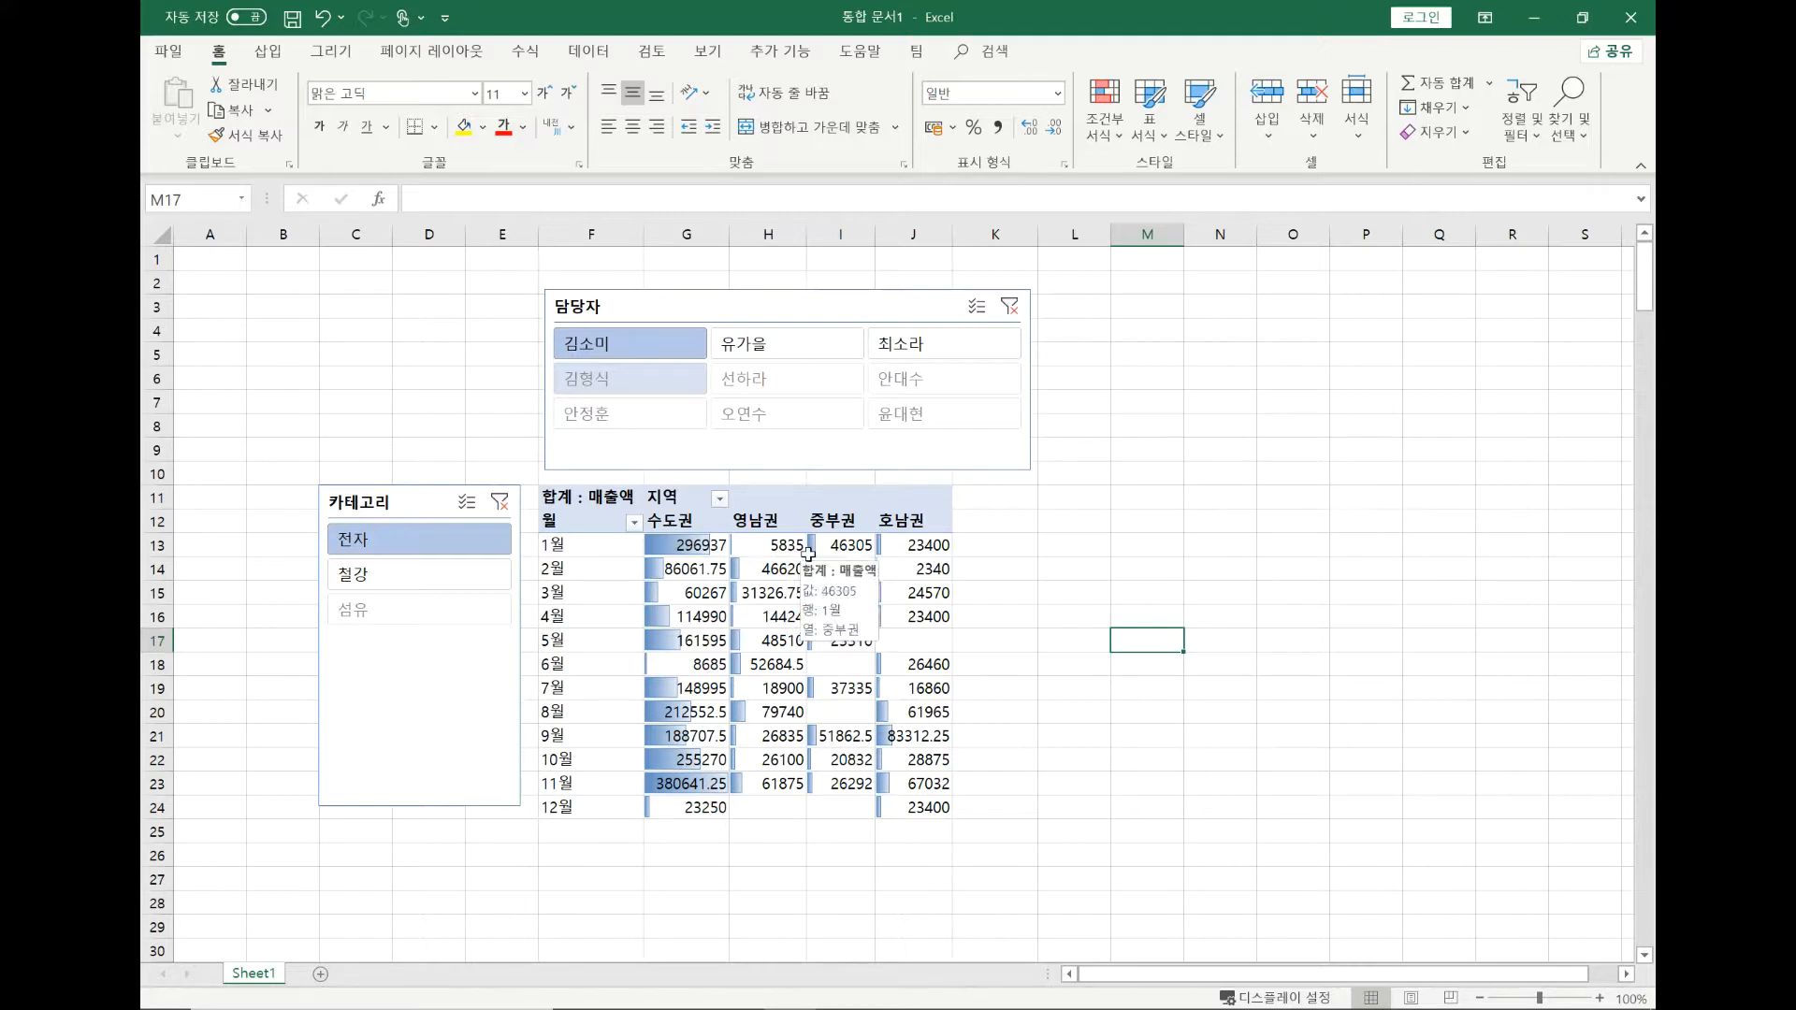
mouse_move(905, 574)
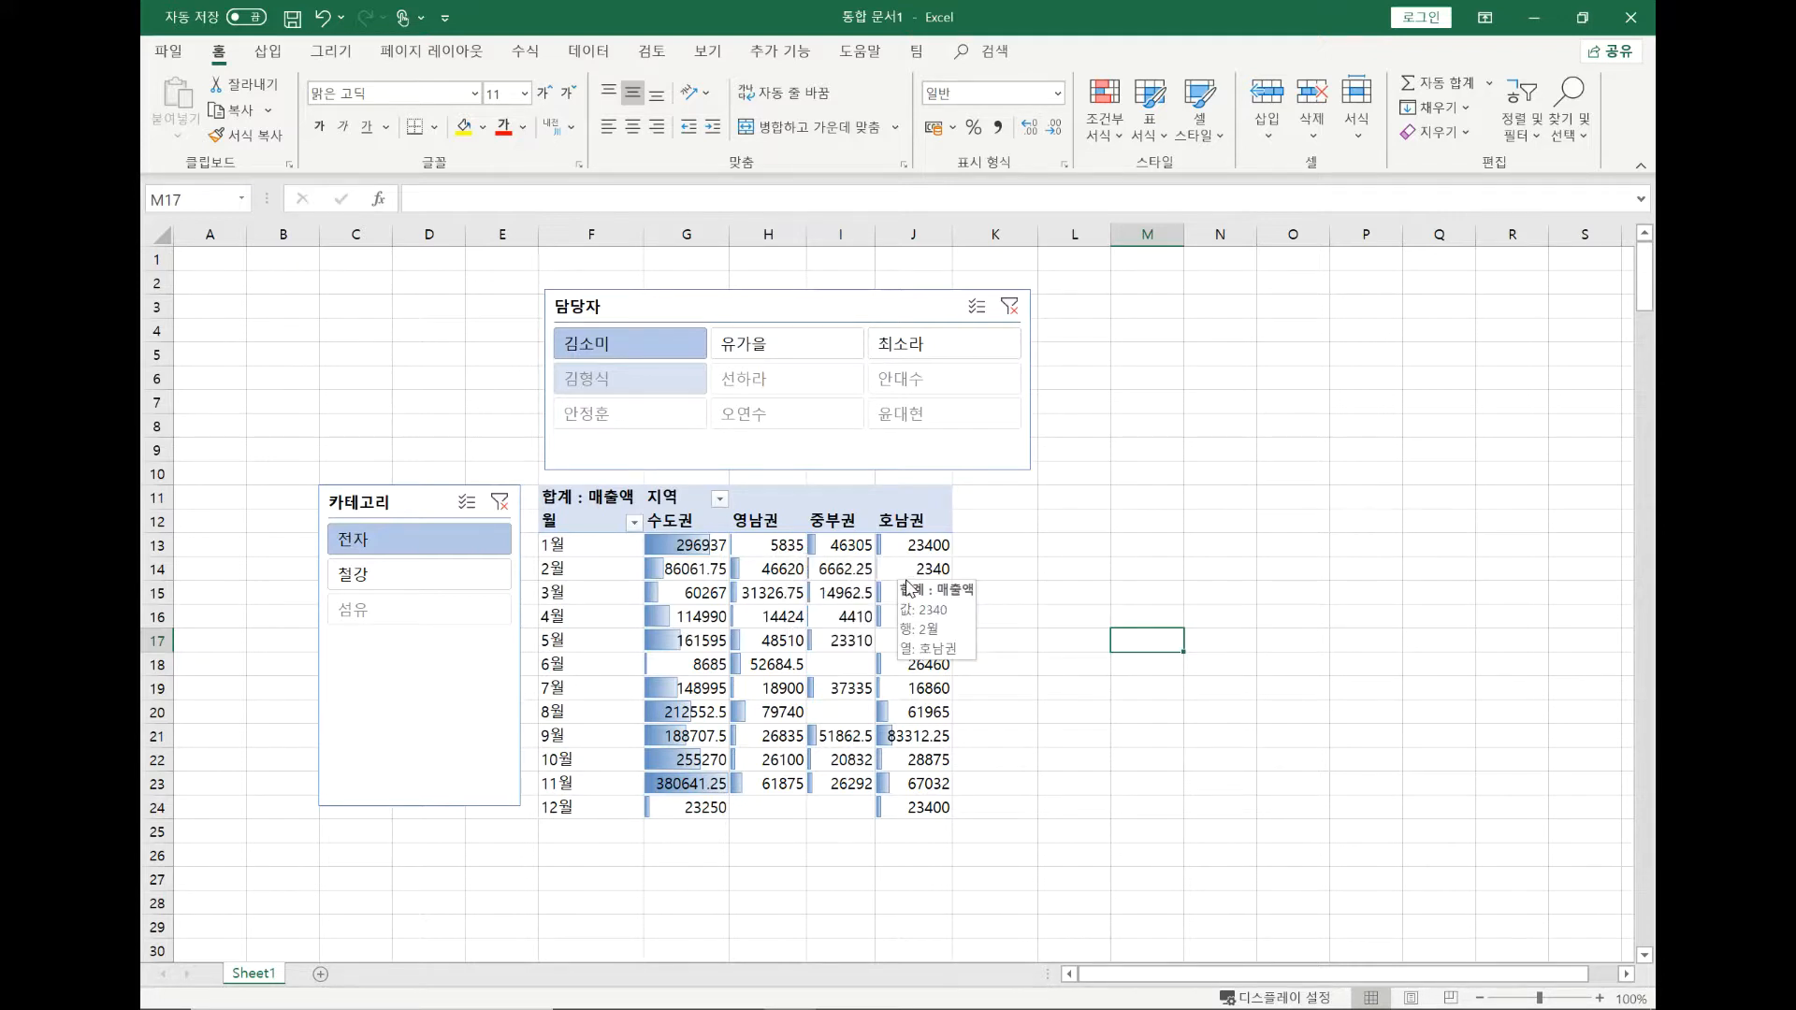
Step: Insert a clustered bar (묶은 가로 막대형) pivot chart based on the pivot table
click(812, 565)
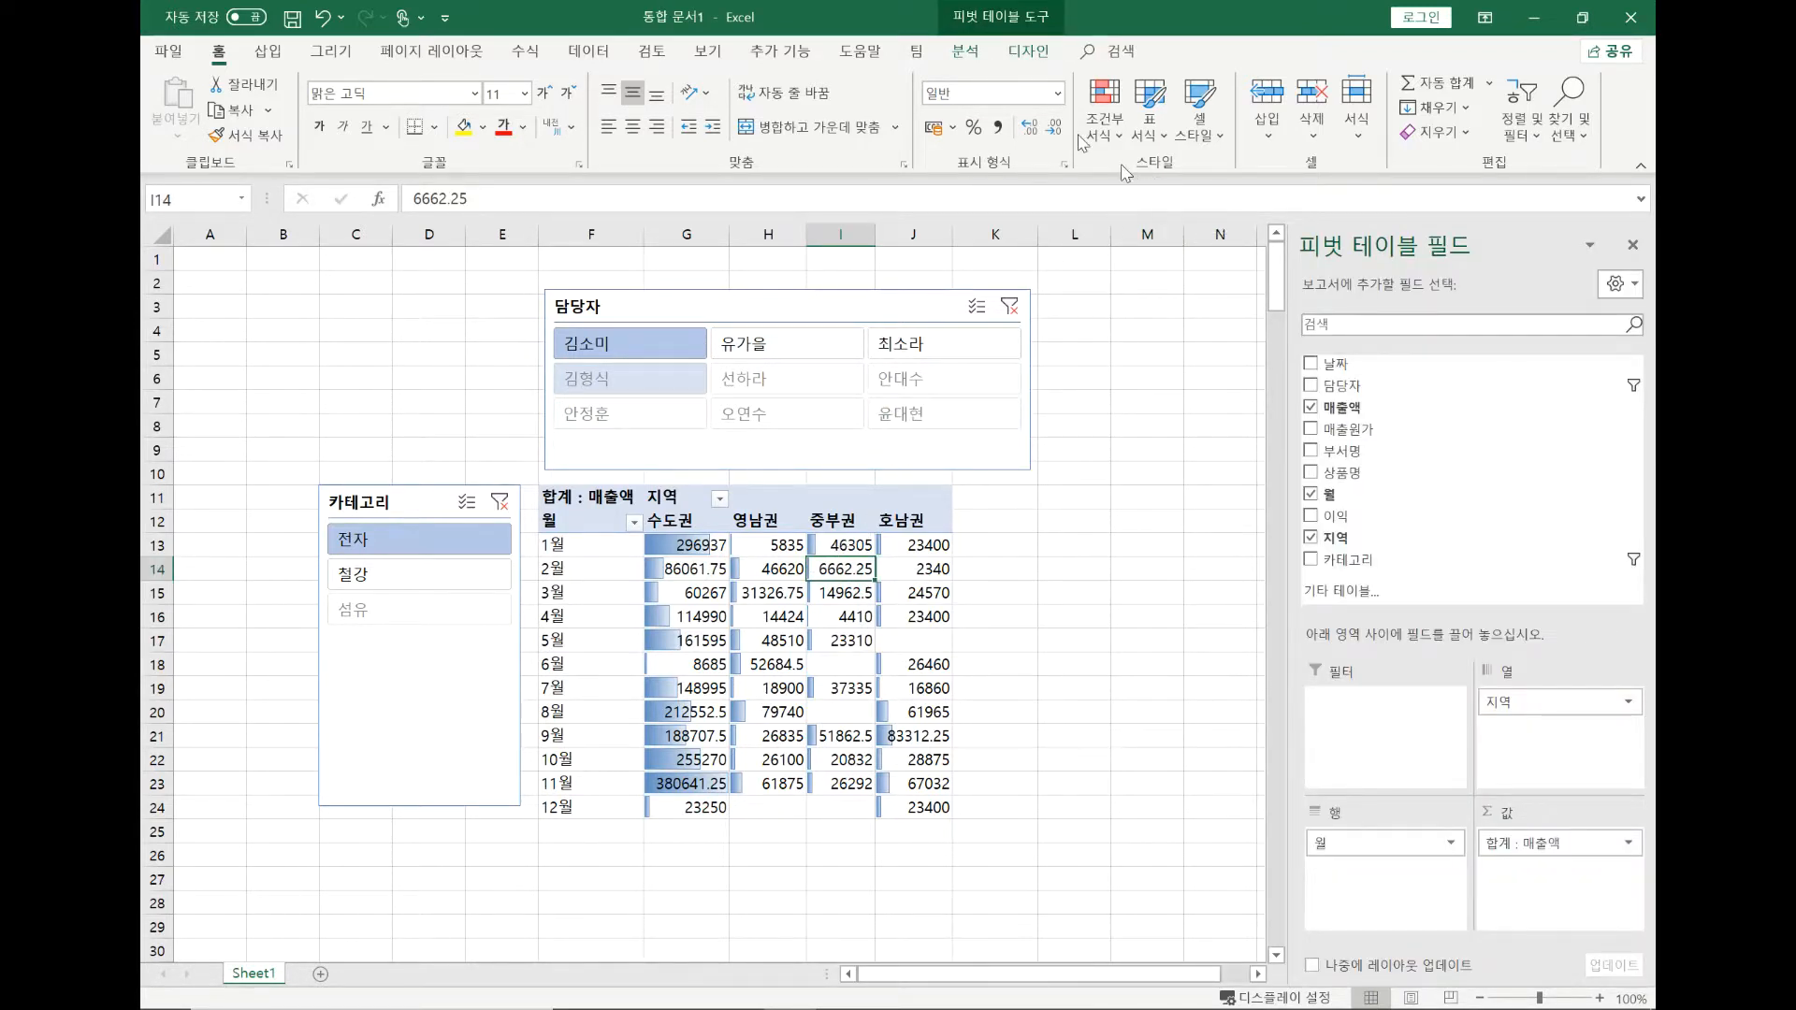
click(980, 61)
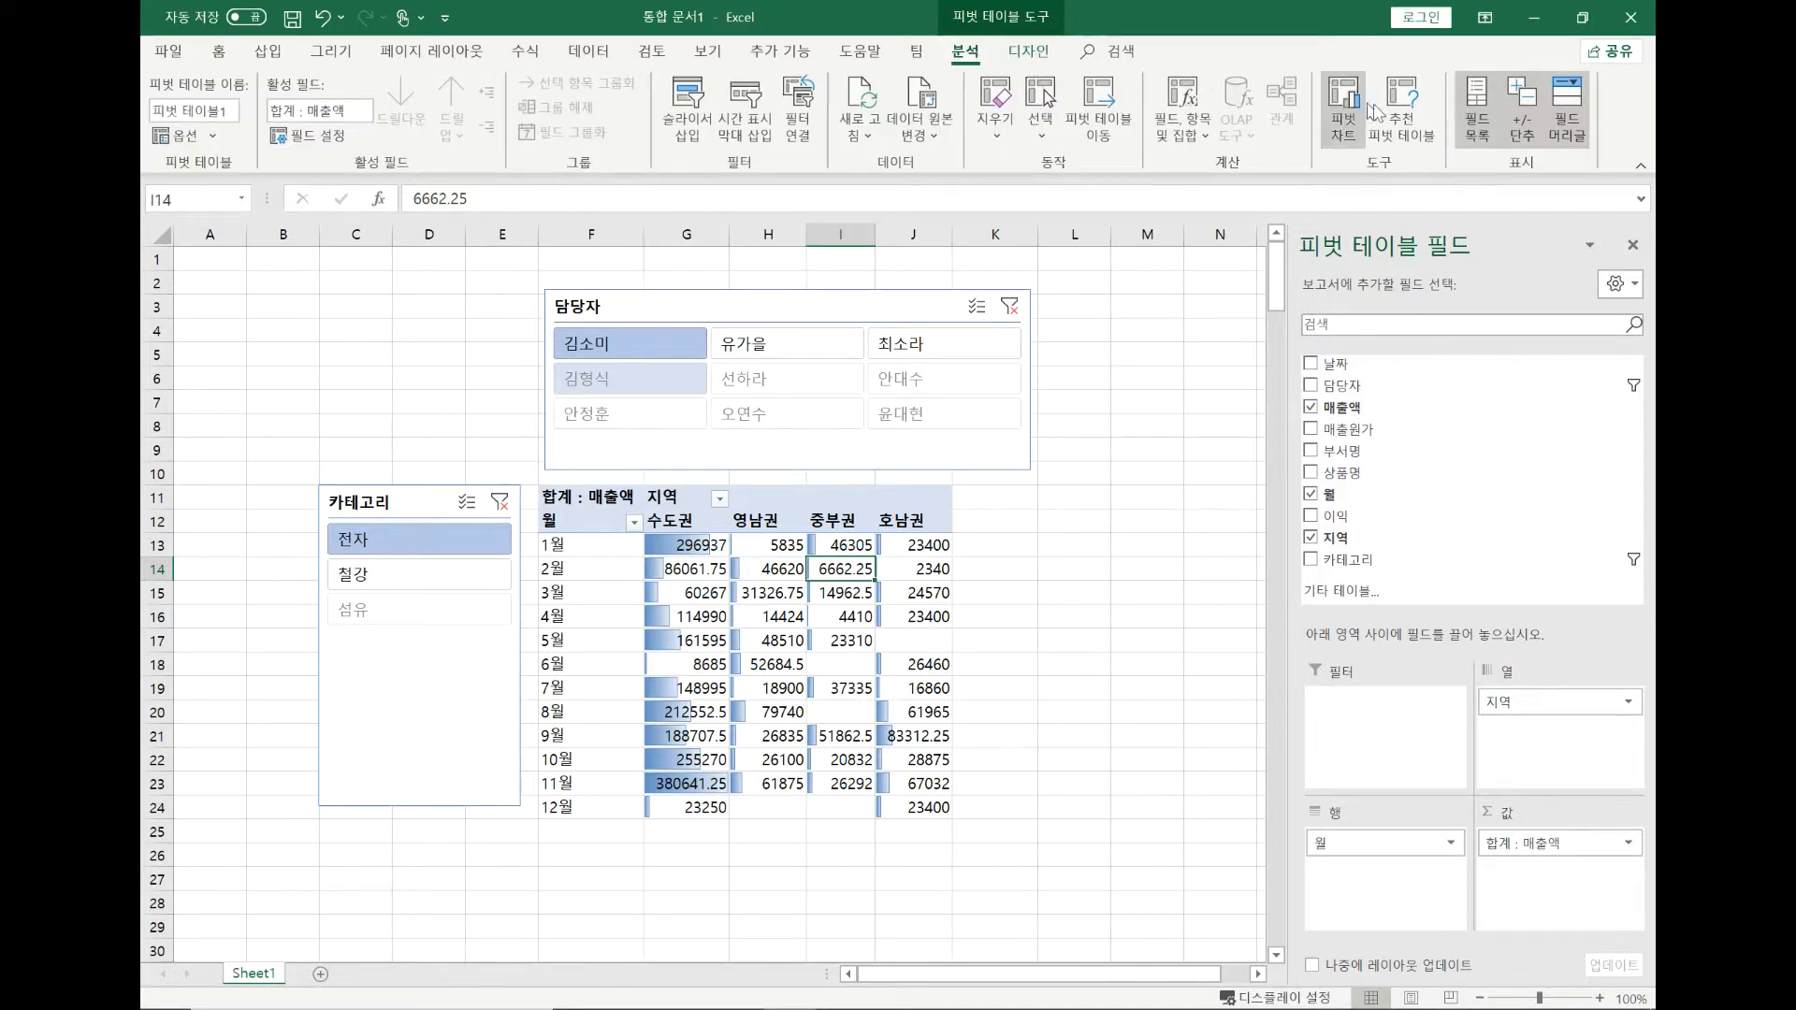
click(1354, 137)
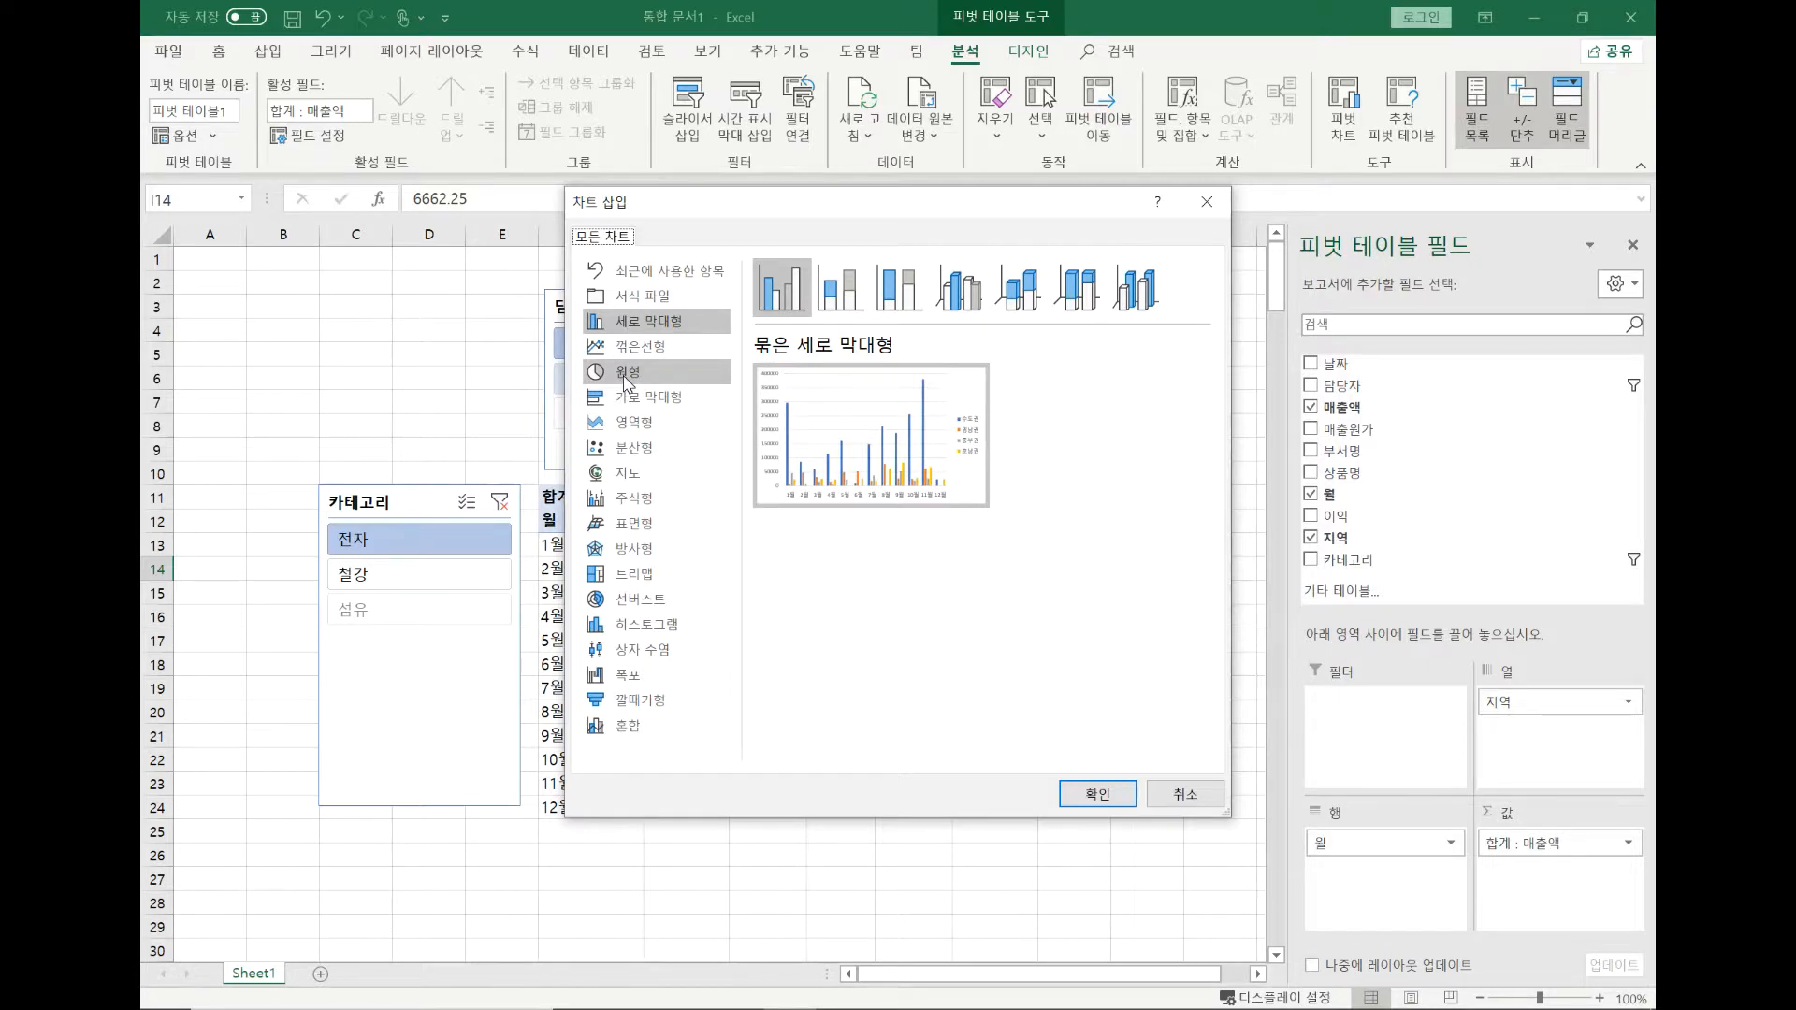
click(640, 400)
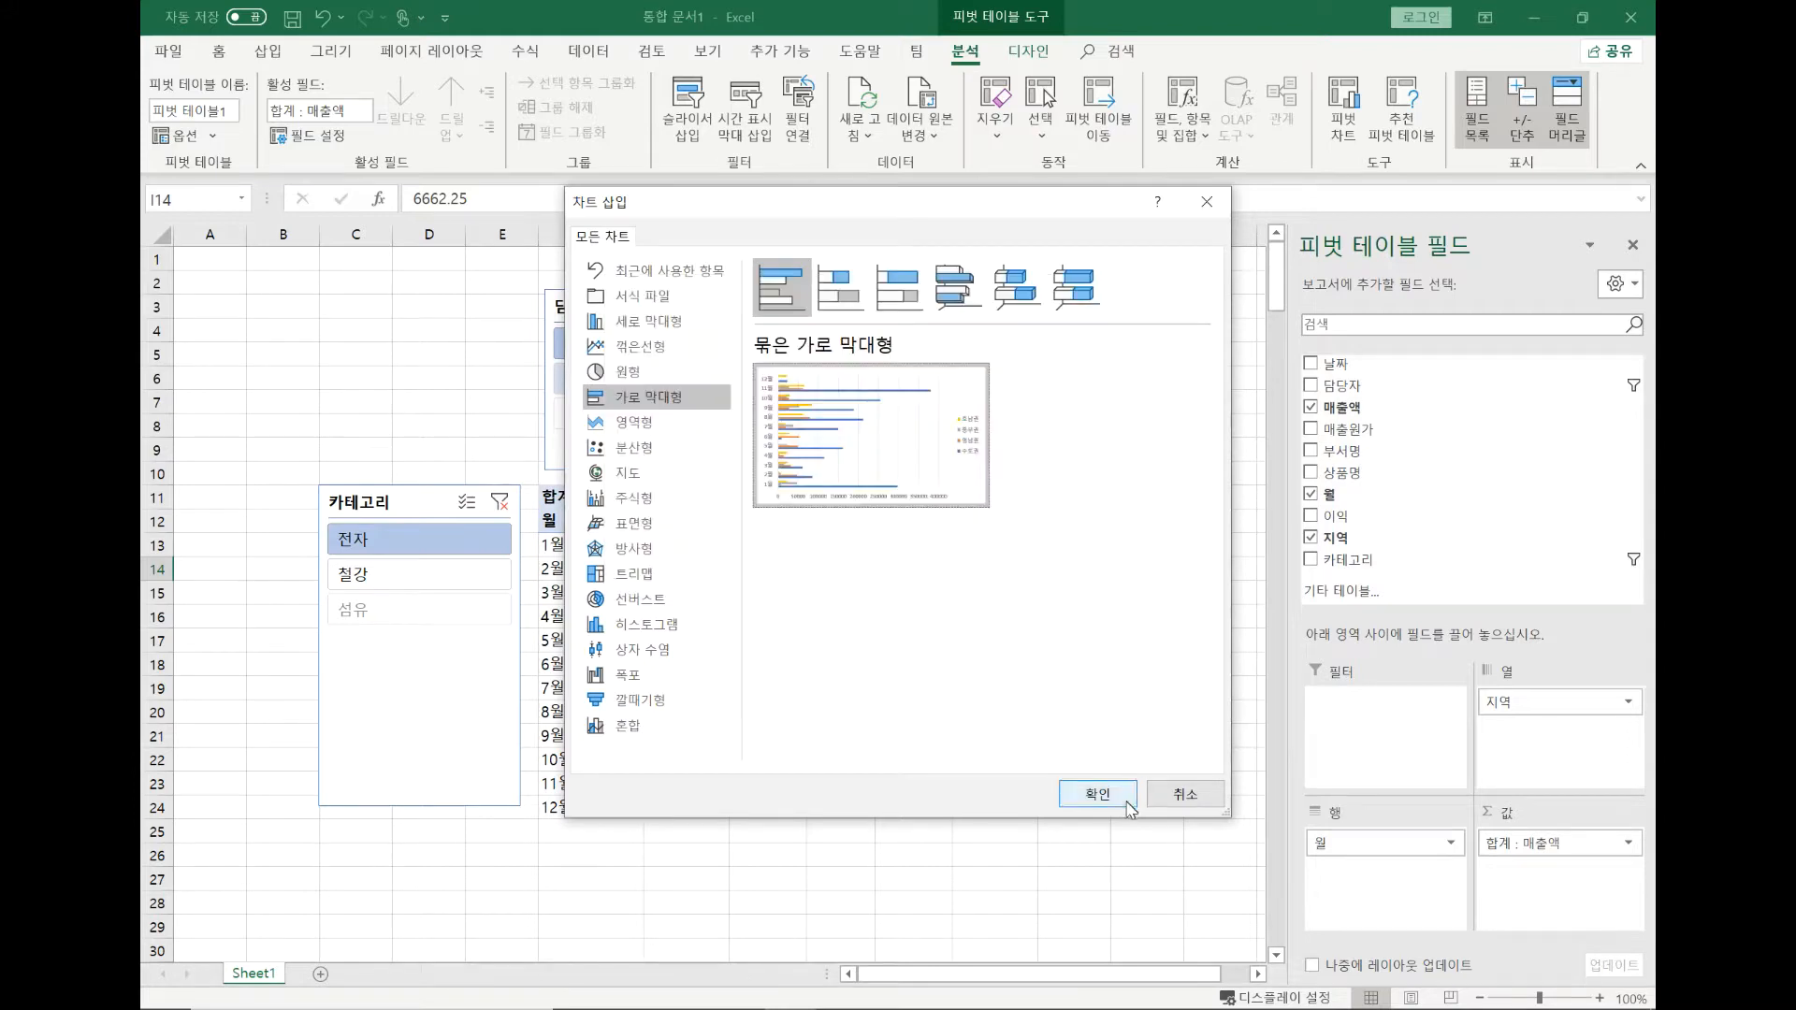
click(1097, 794)
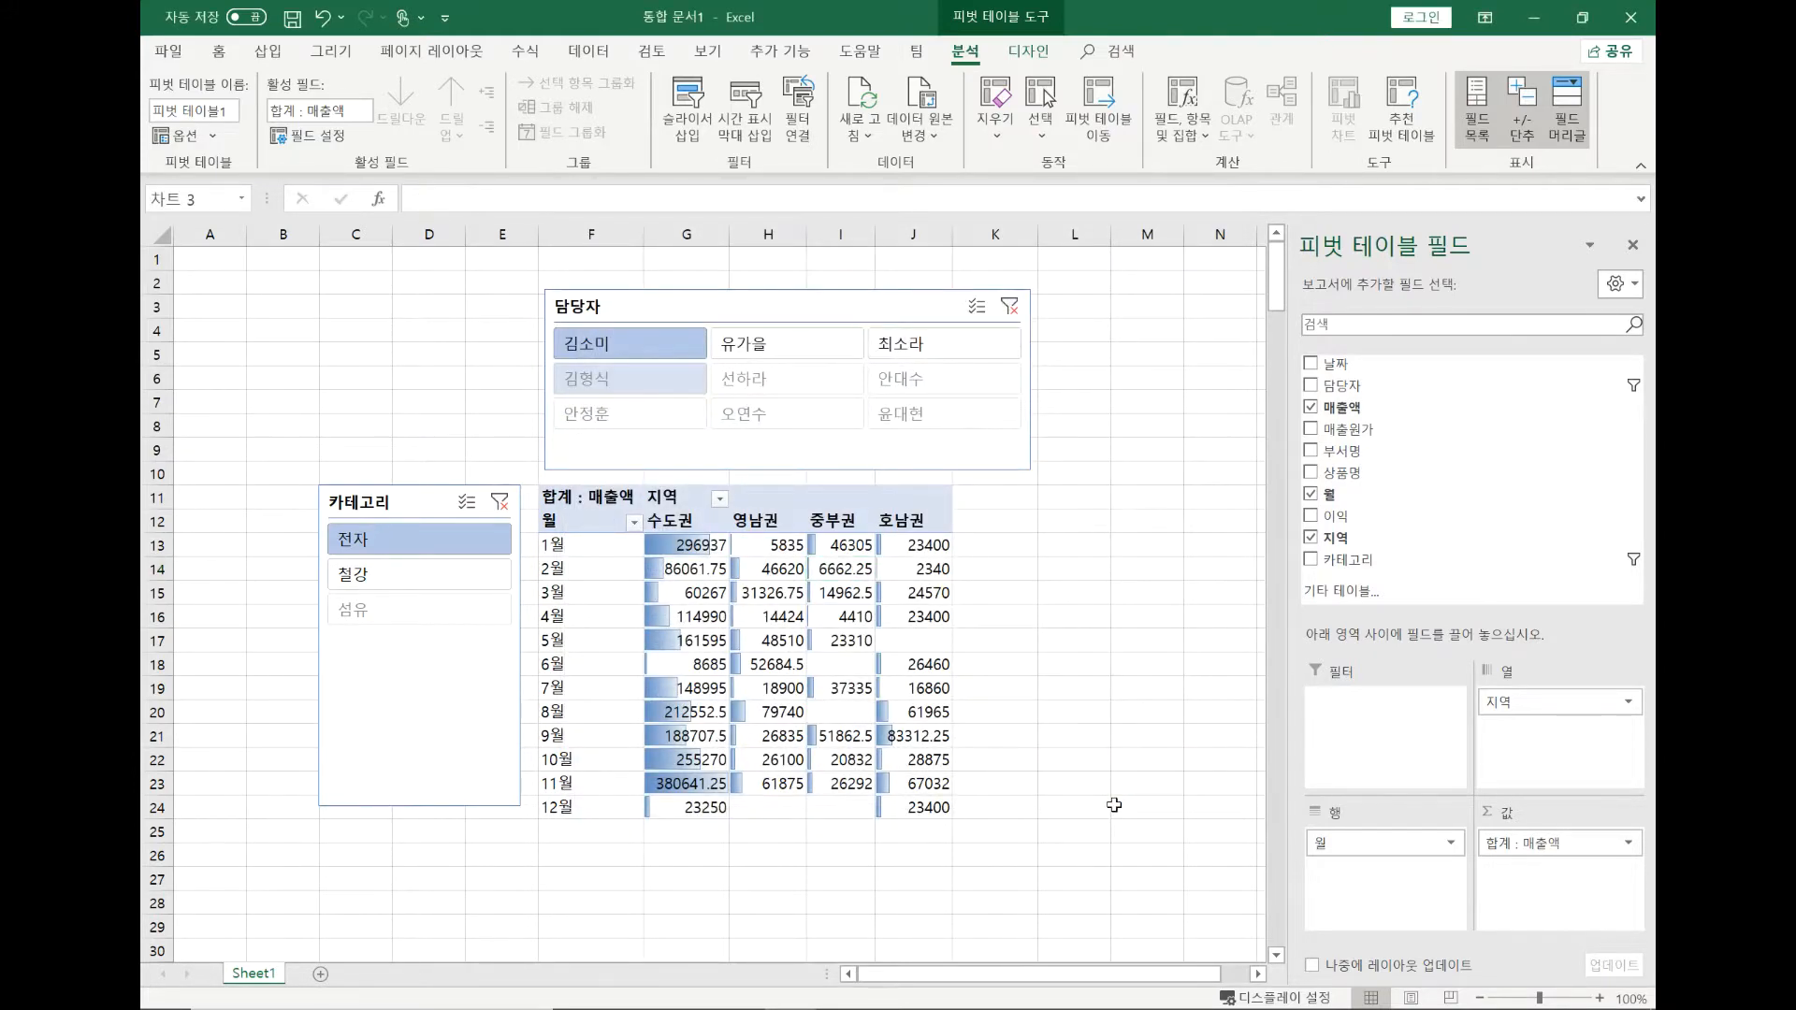
Step: Move and enlarge the pivot chart to cover the pivot table, about 9.21 cm high and 14.02 cm wide
drag(986, 577, 1047, 600)
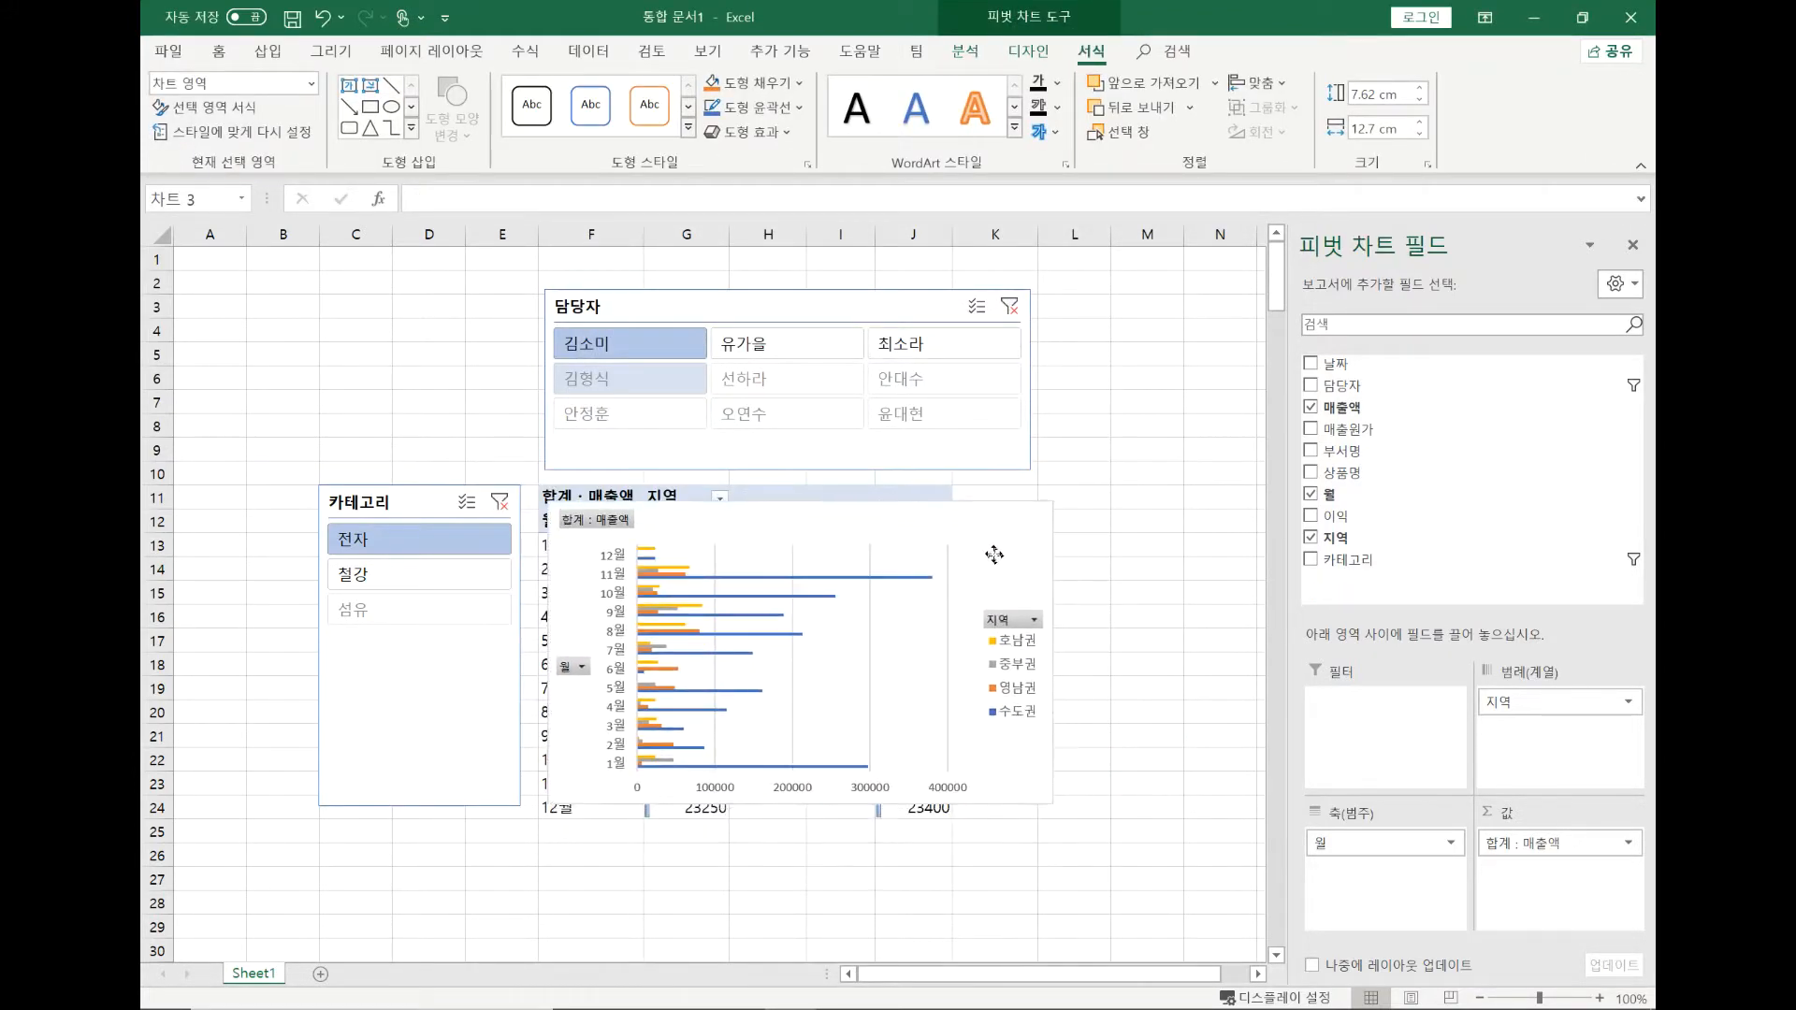
drag(1047, 788, 1096, 850)
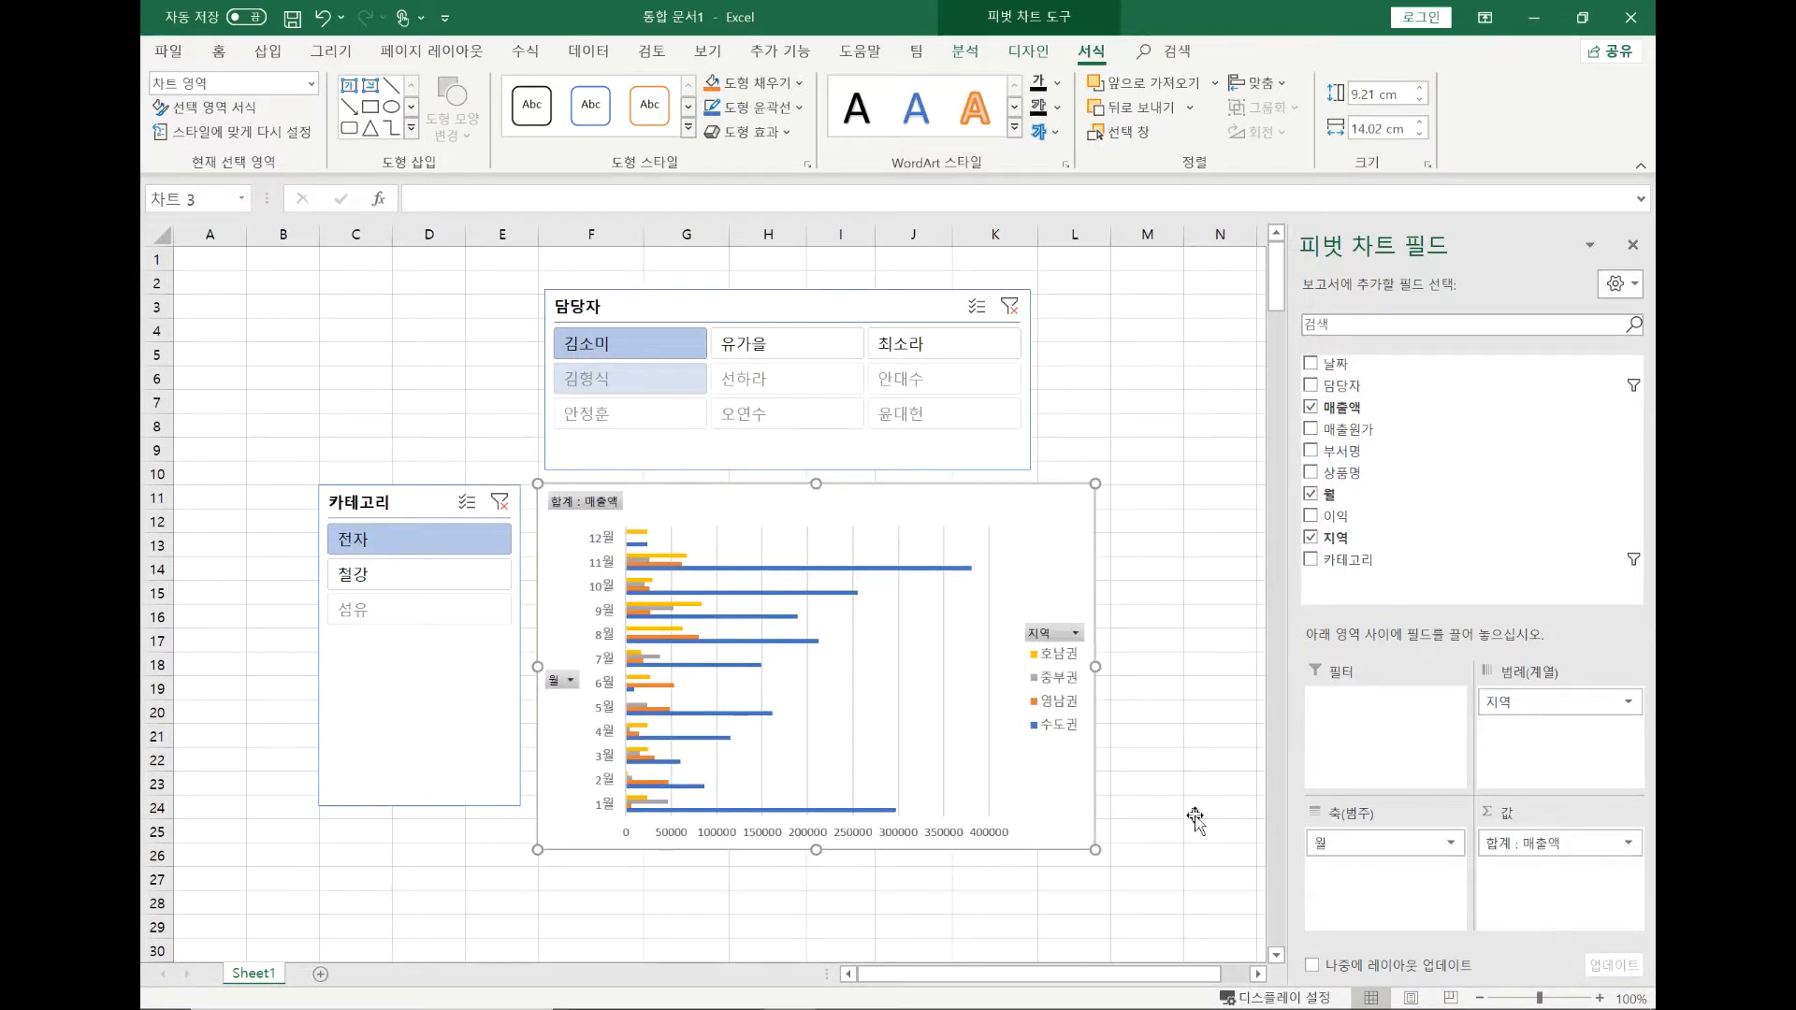
click(1192, 805)
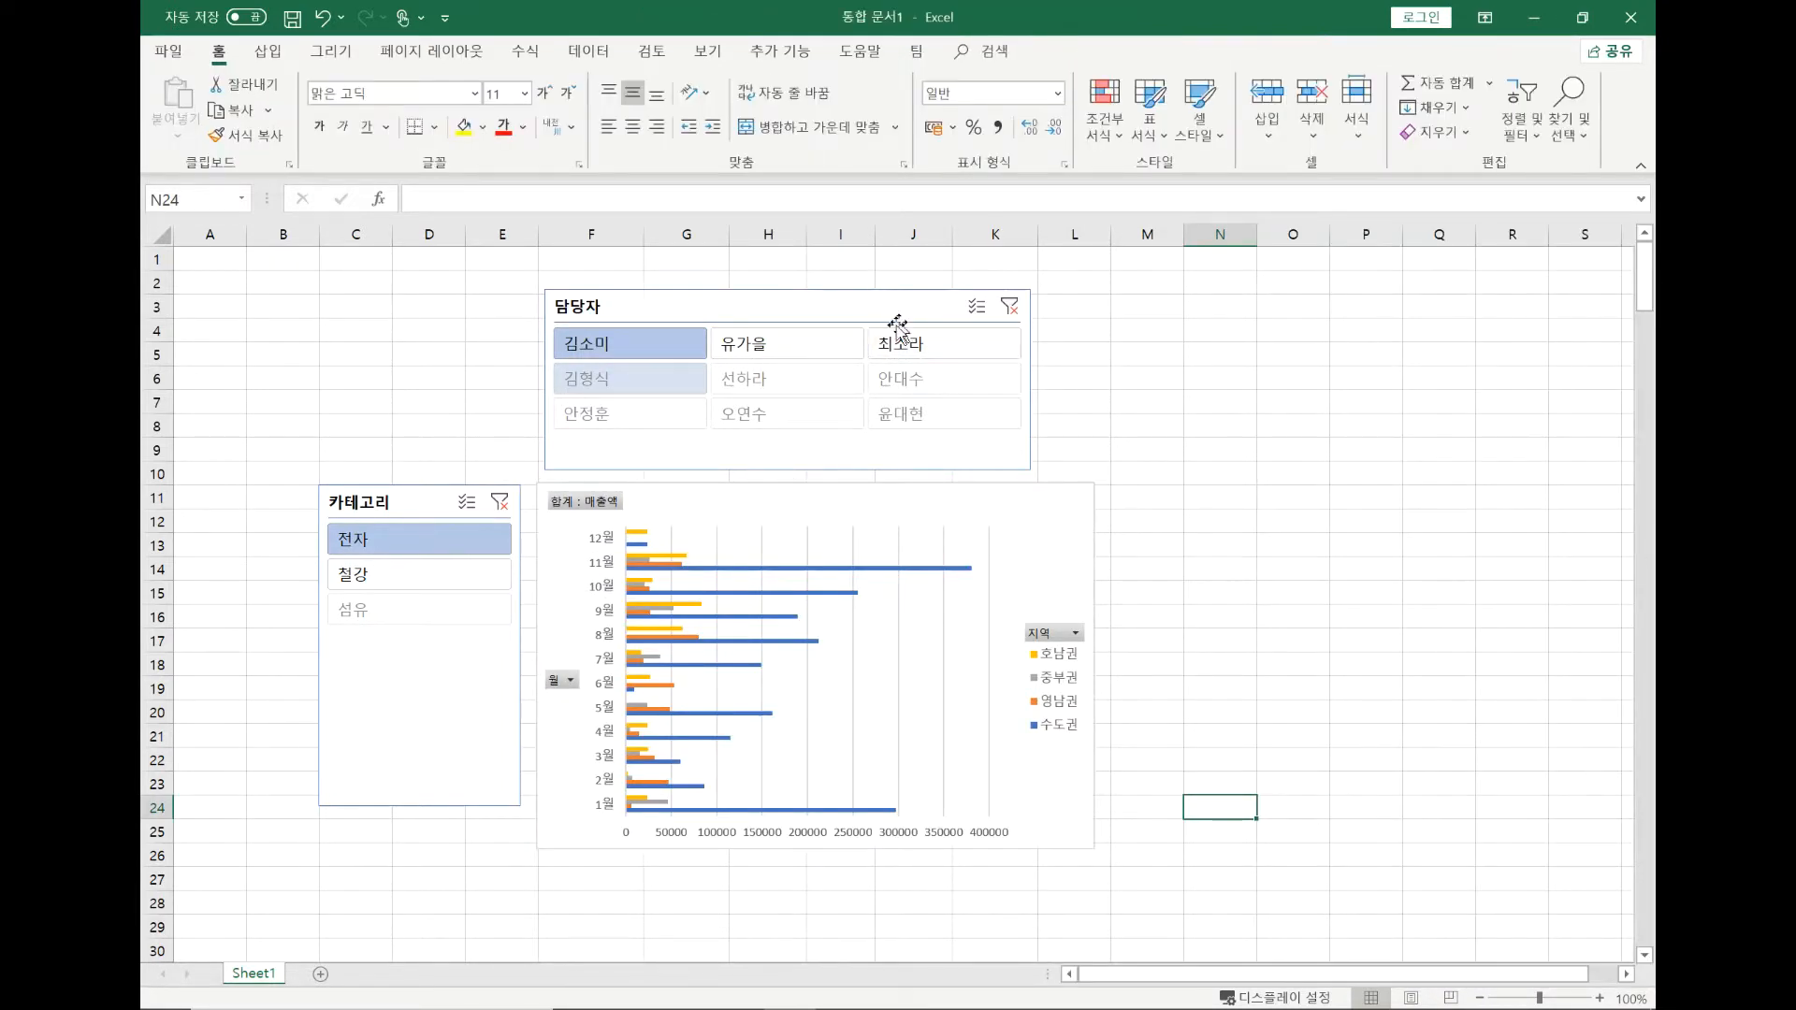
Step: Clear the filters of the 담당자 and 카테고리 slicers
click(1010, 306)
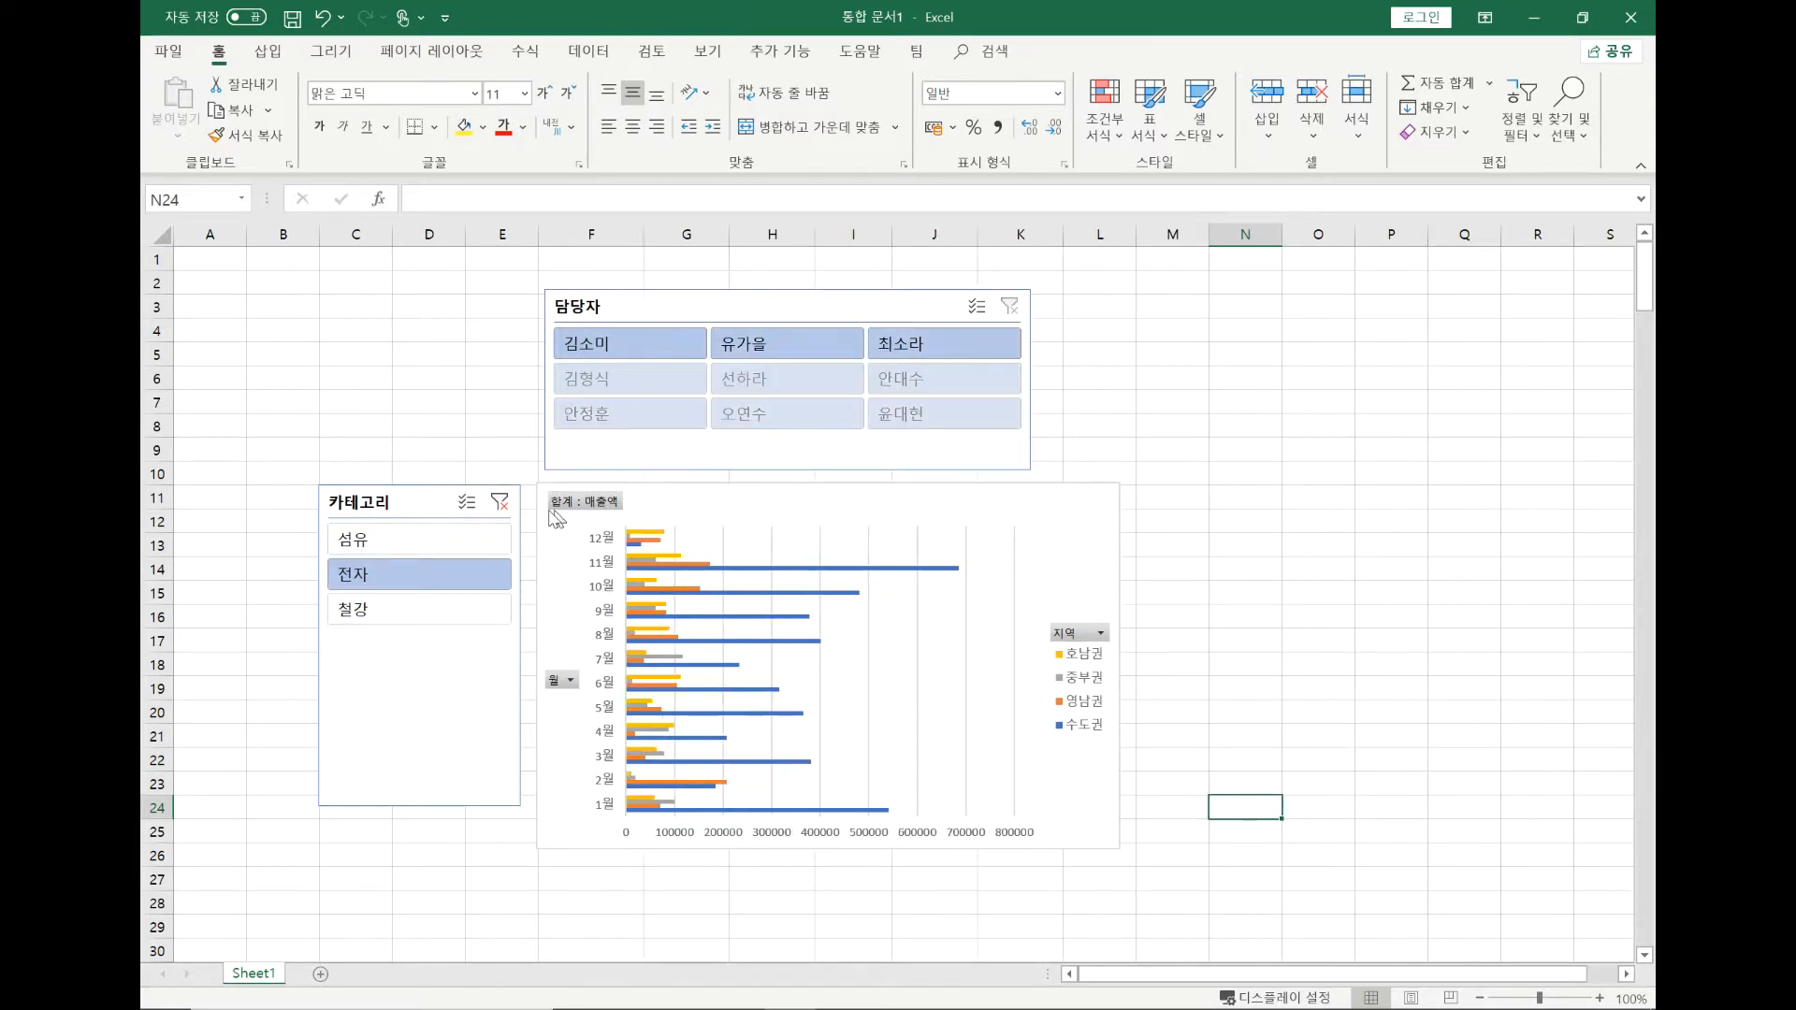
click(502, 506)
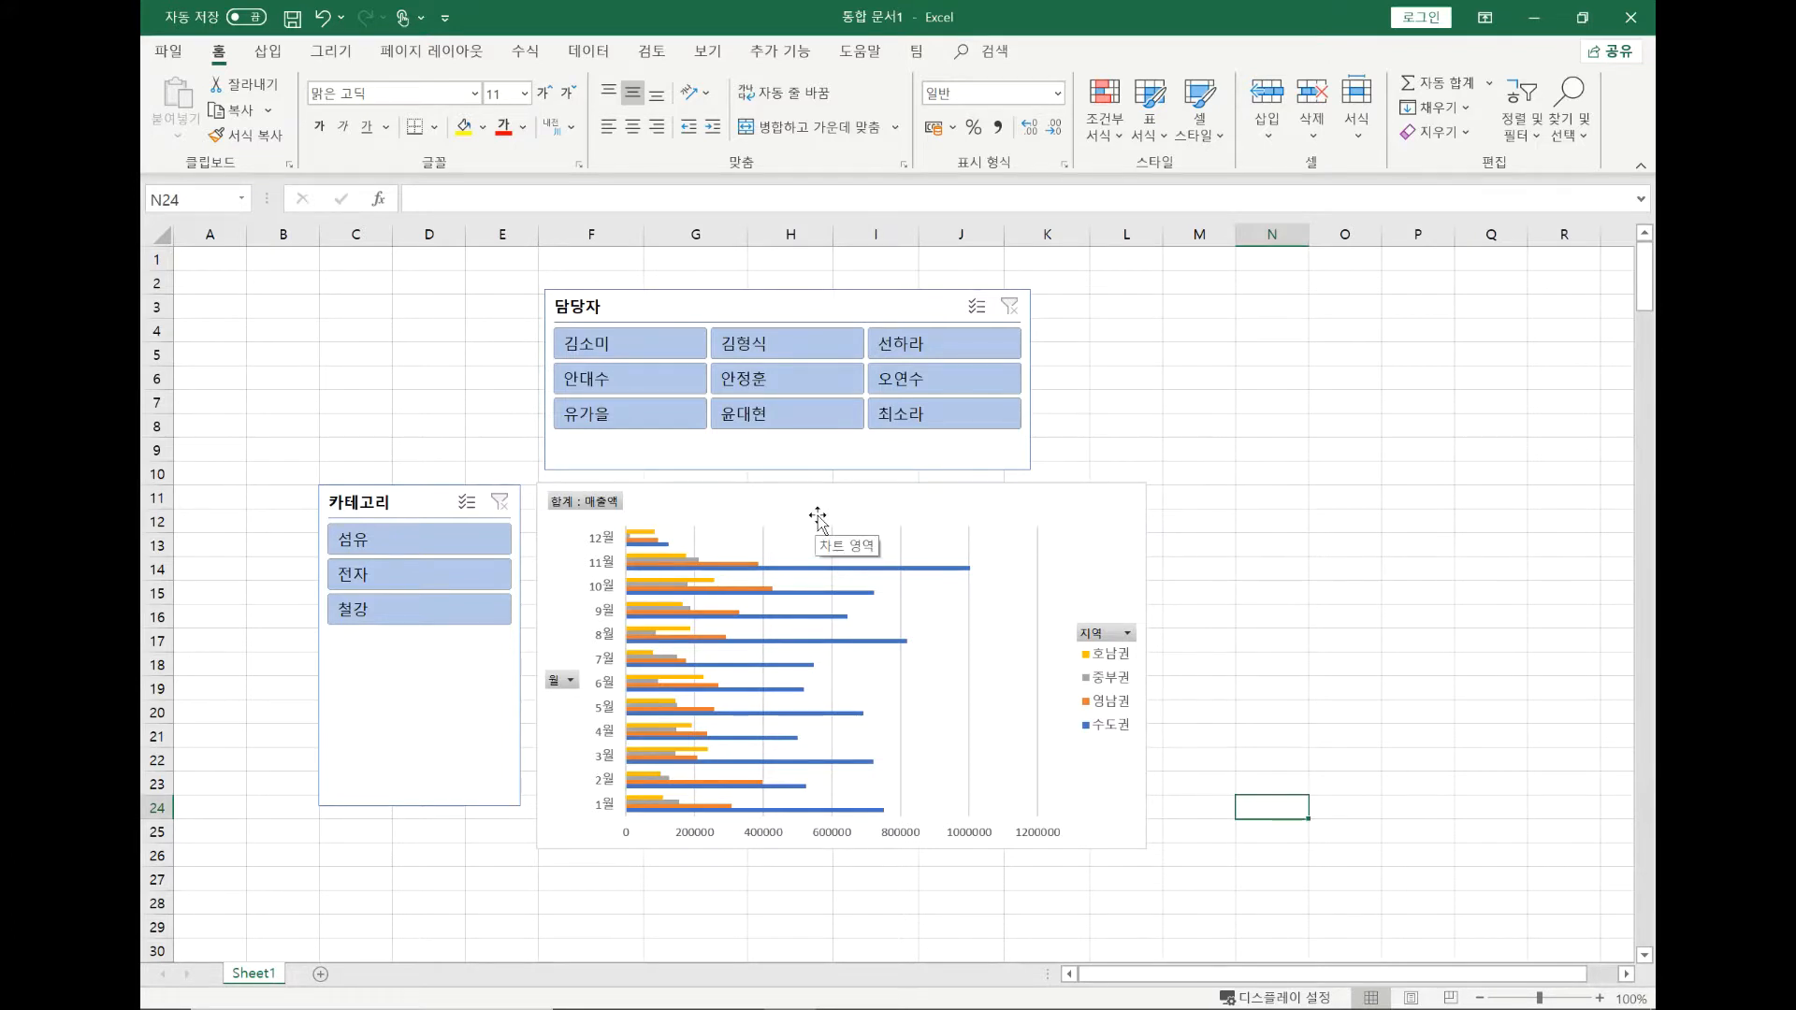
Step: Move the pivot chart down off the pivot table's header rows and delete it
drag(833, 509, 802, 626)
click(851, 498)
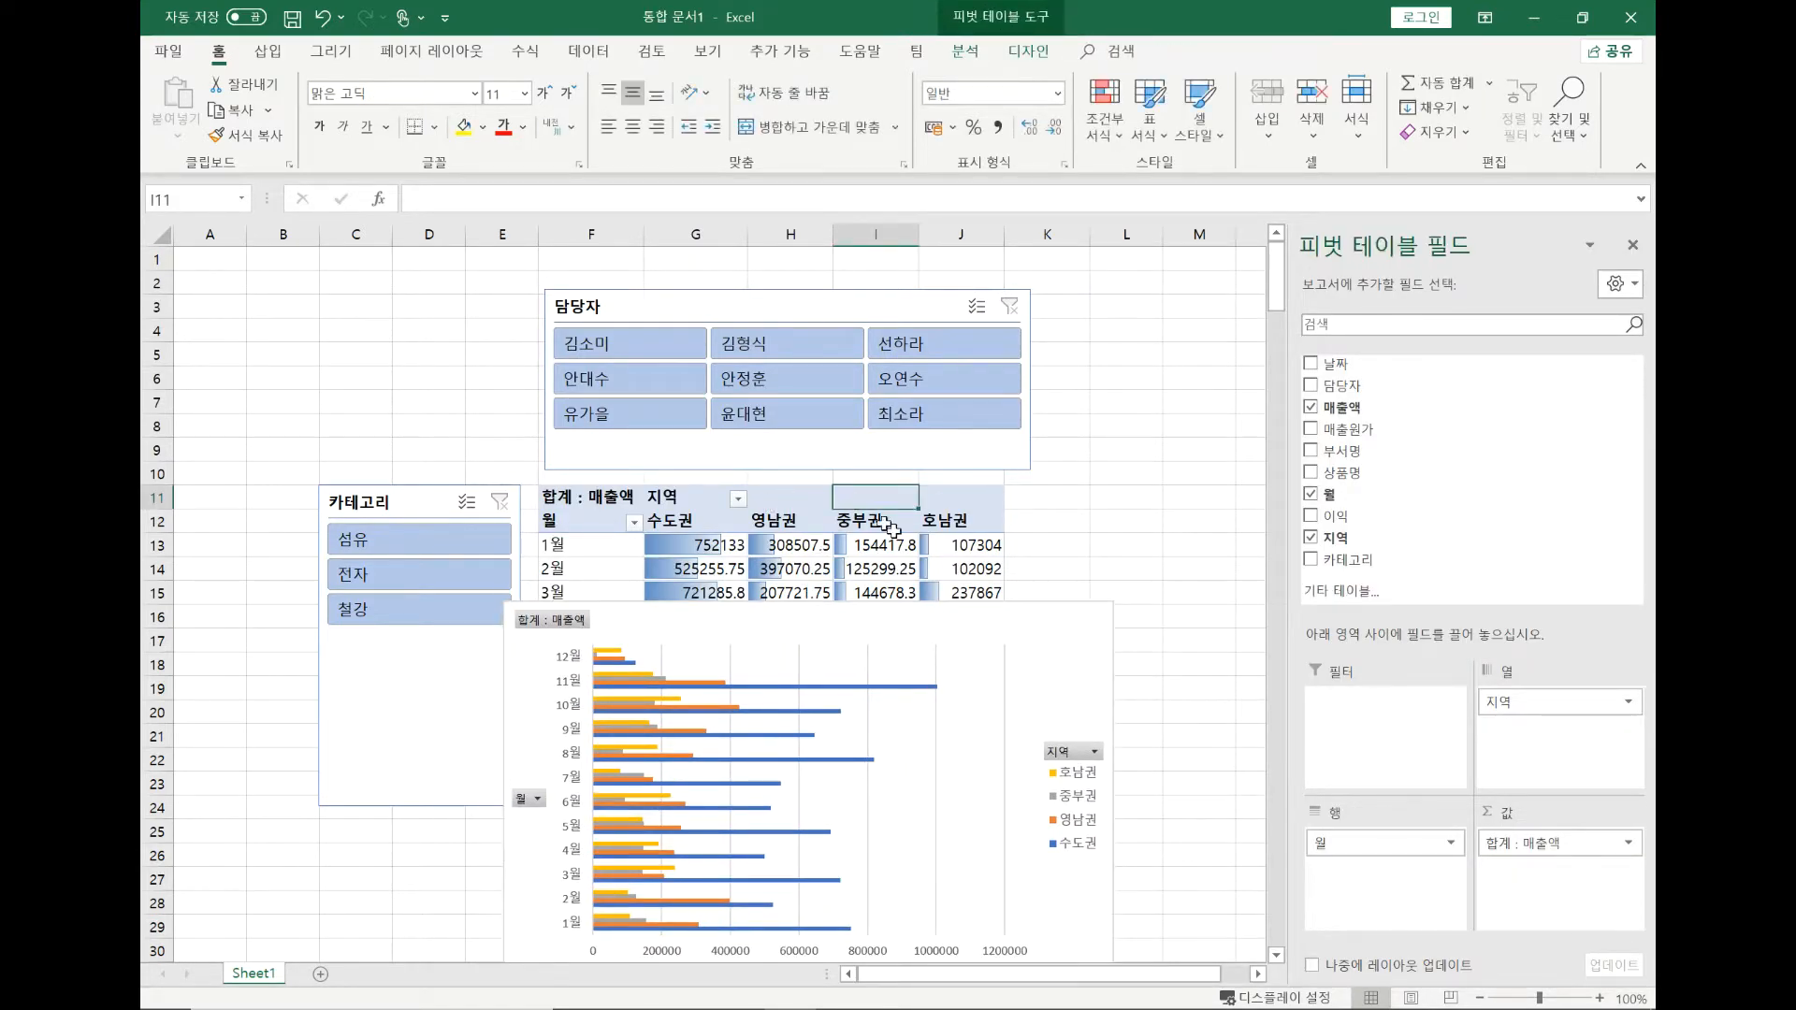
click(923, 644)
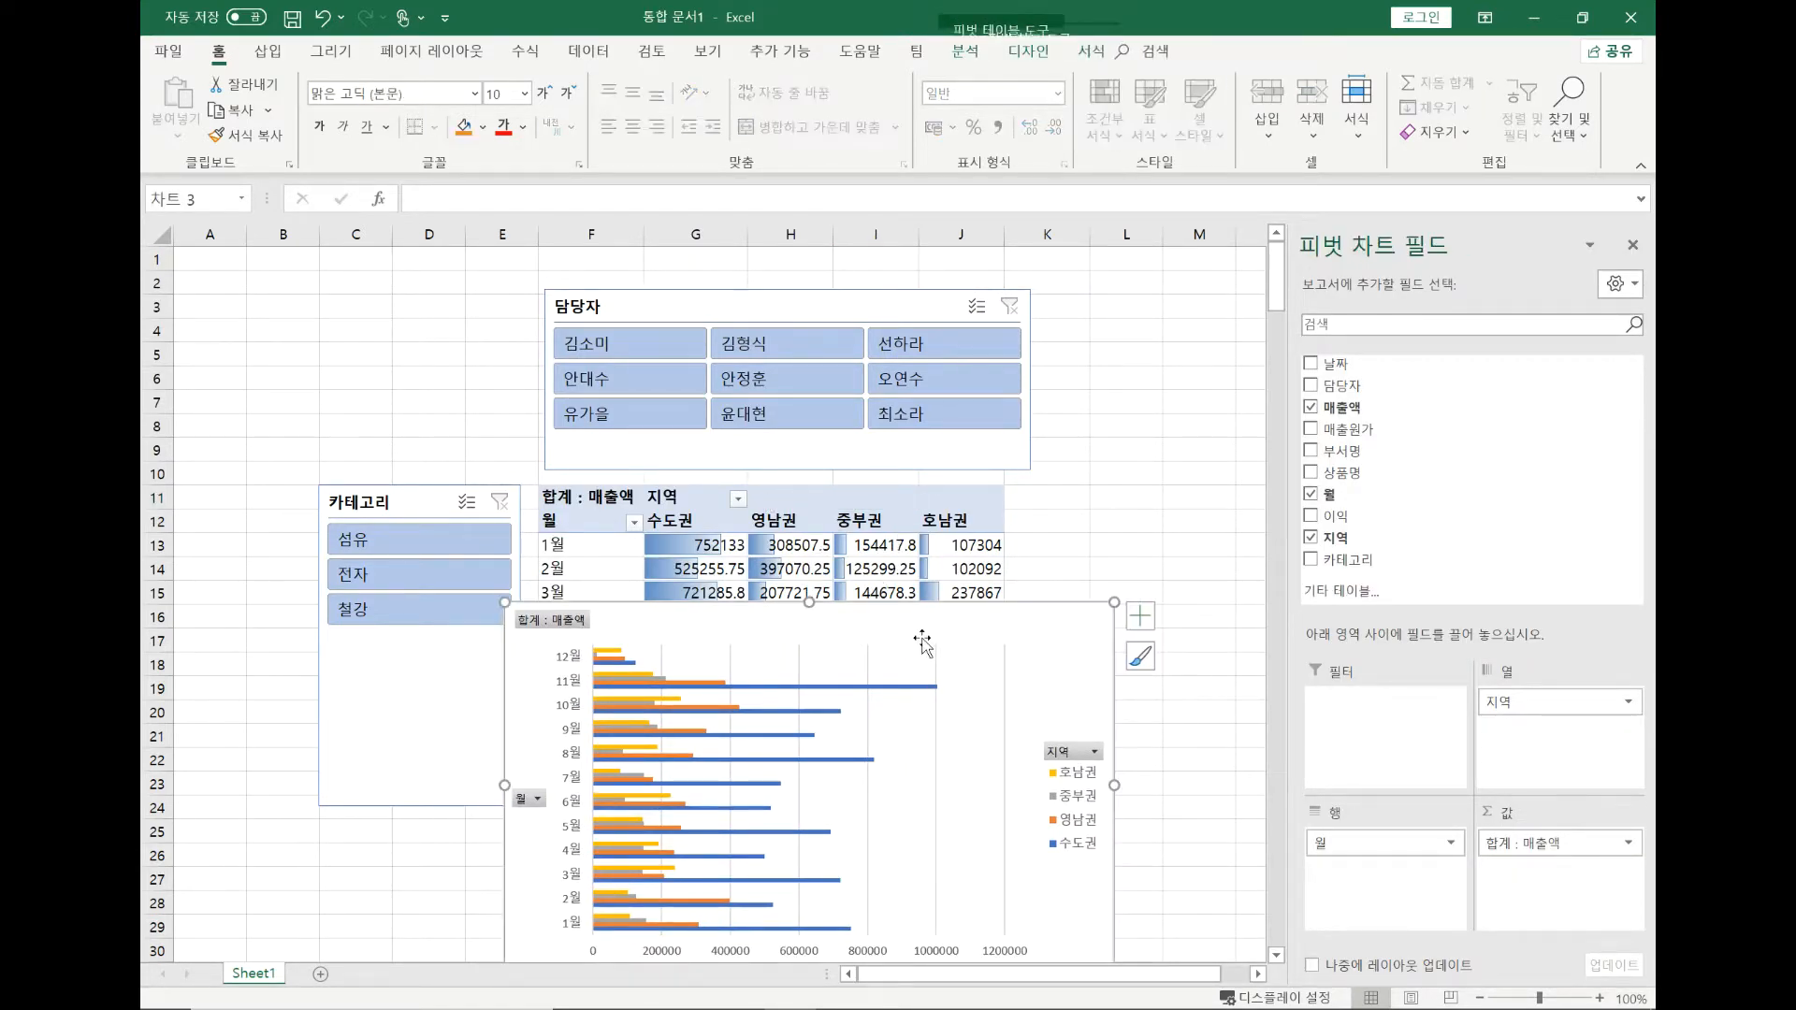
key(Delete)
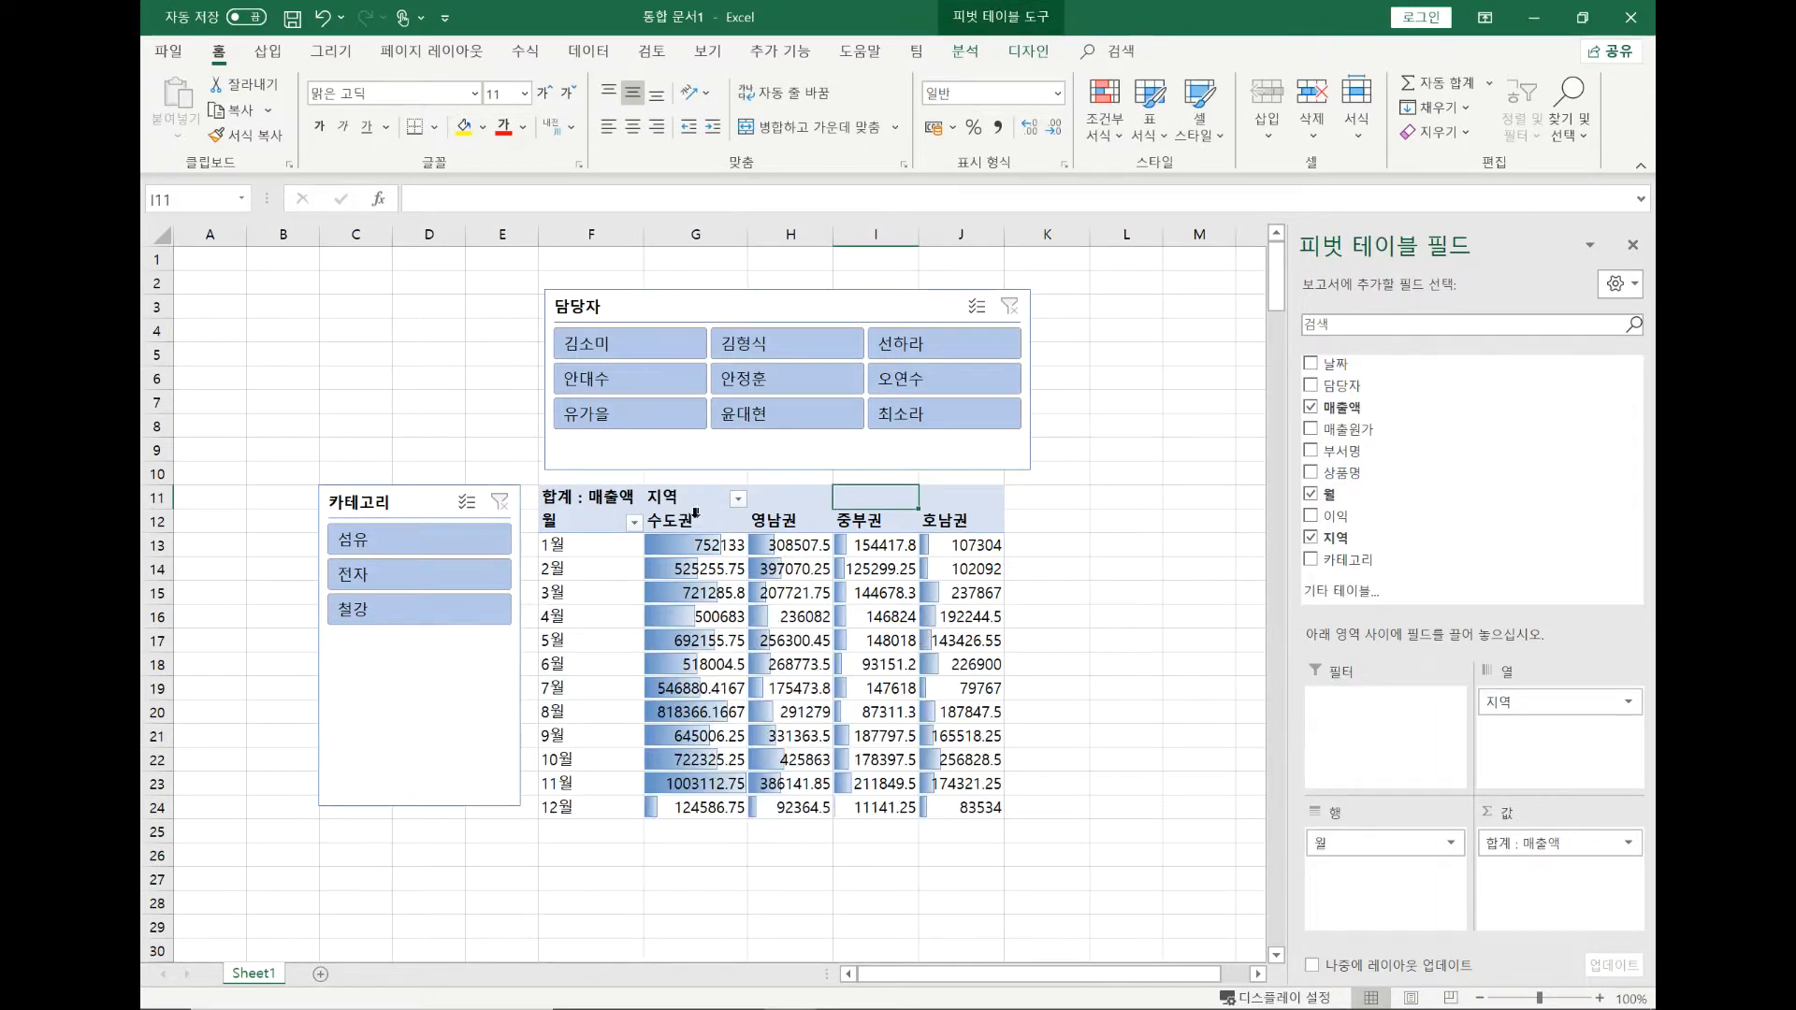
Step: Copy the entire pivot table F11:J24 and paste it at cell L11
drag(580, 498, 991, 810)
key(ctrl+c)
click(1127, 498)
key(ctrl+v)
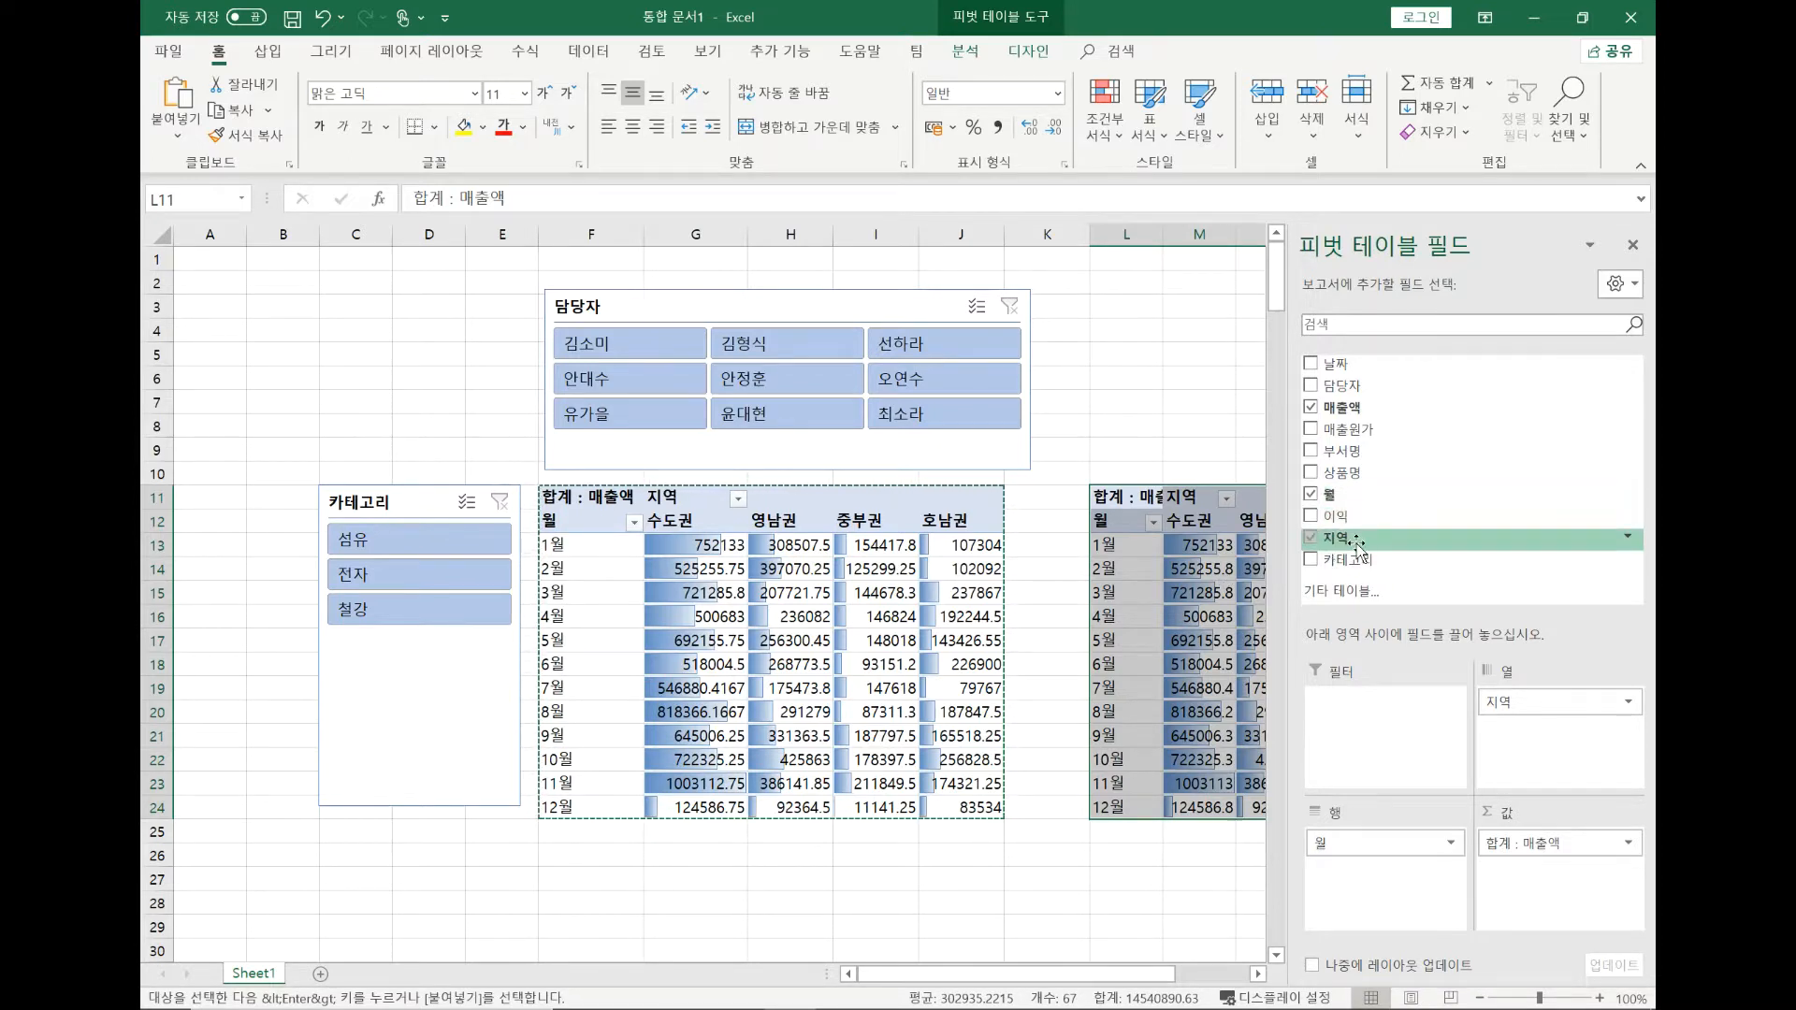
Step: Replace 매출액 with the sum of 이익 as the values field of the copied pivot table
drag(1525, 843, 1520, 592)
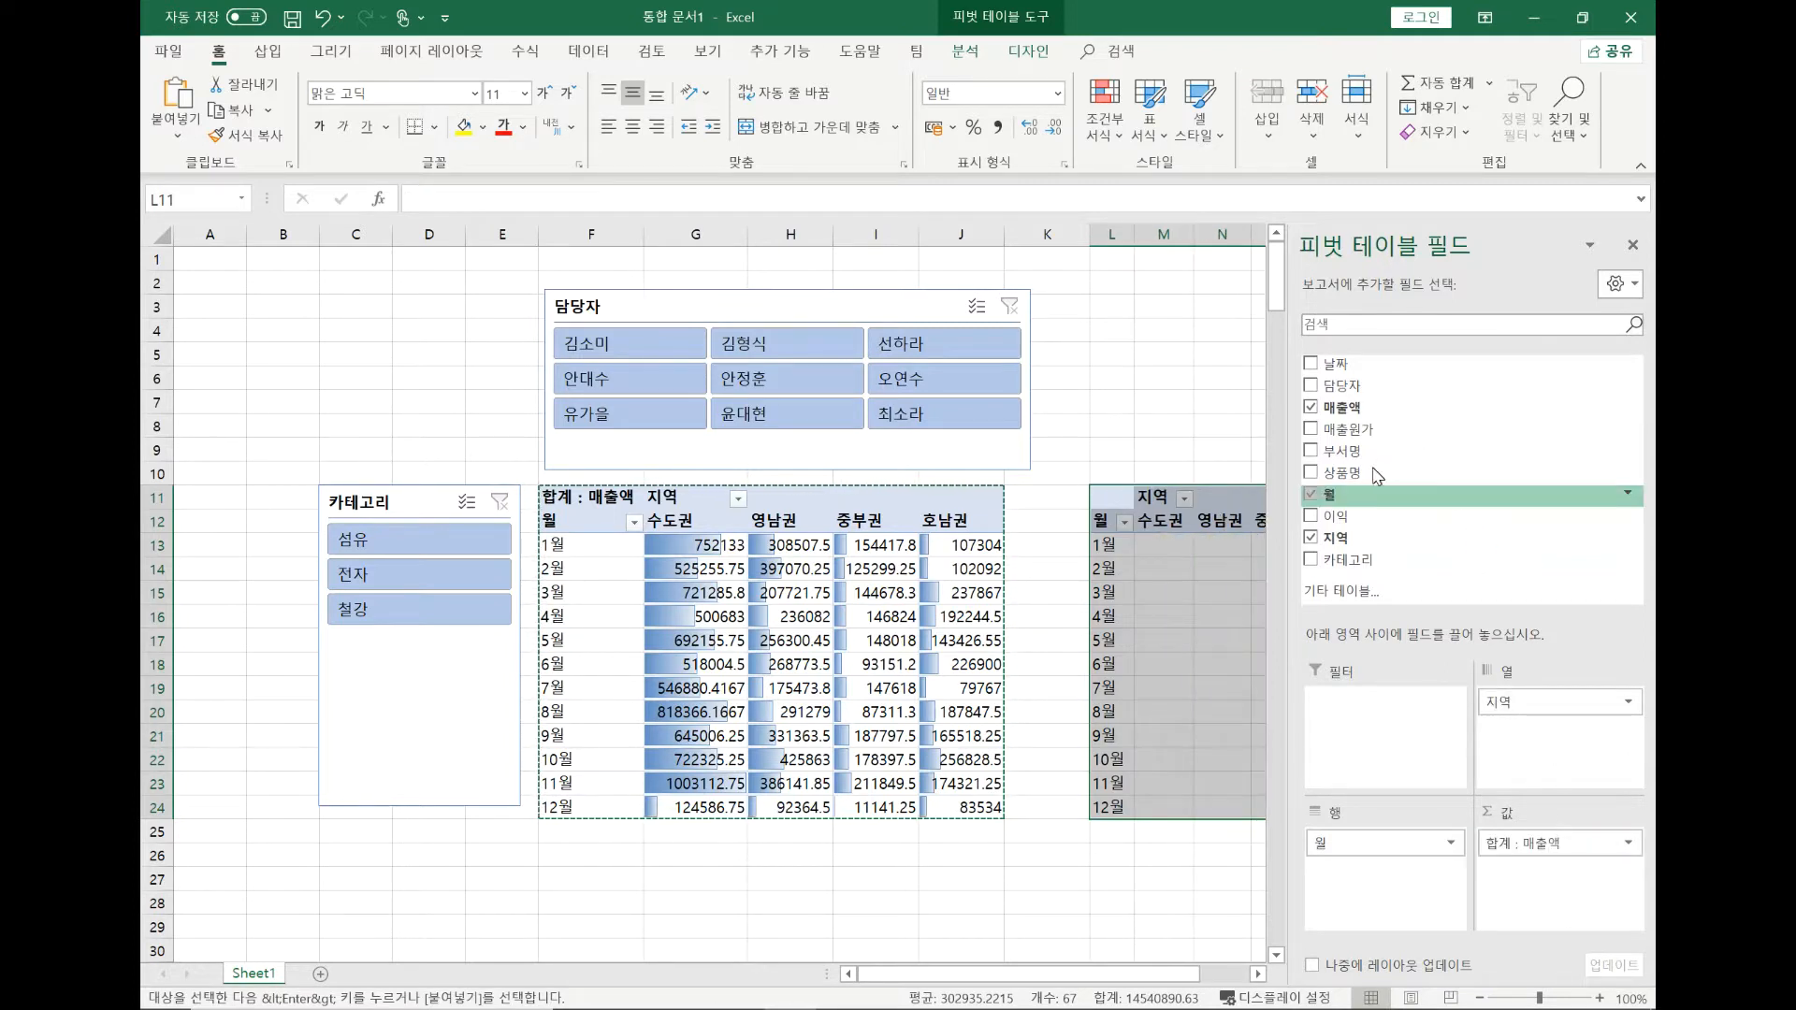
drag(1352, 515, 1530, 819)
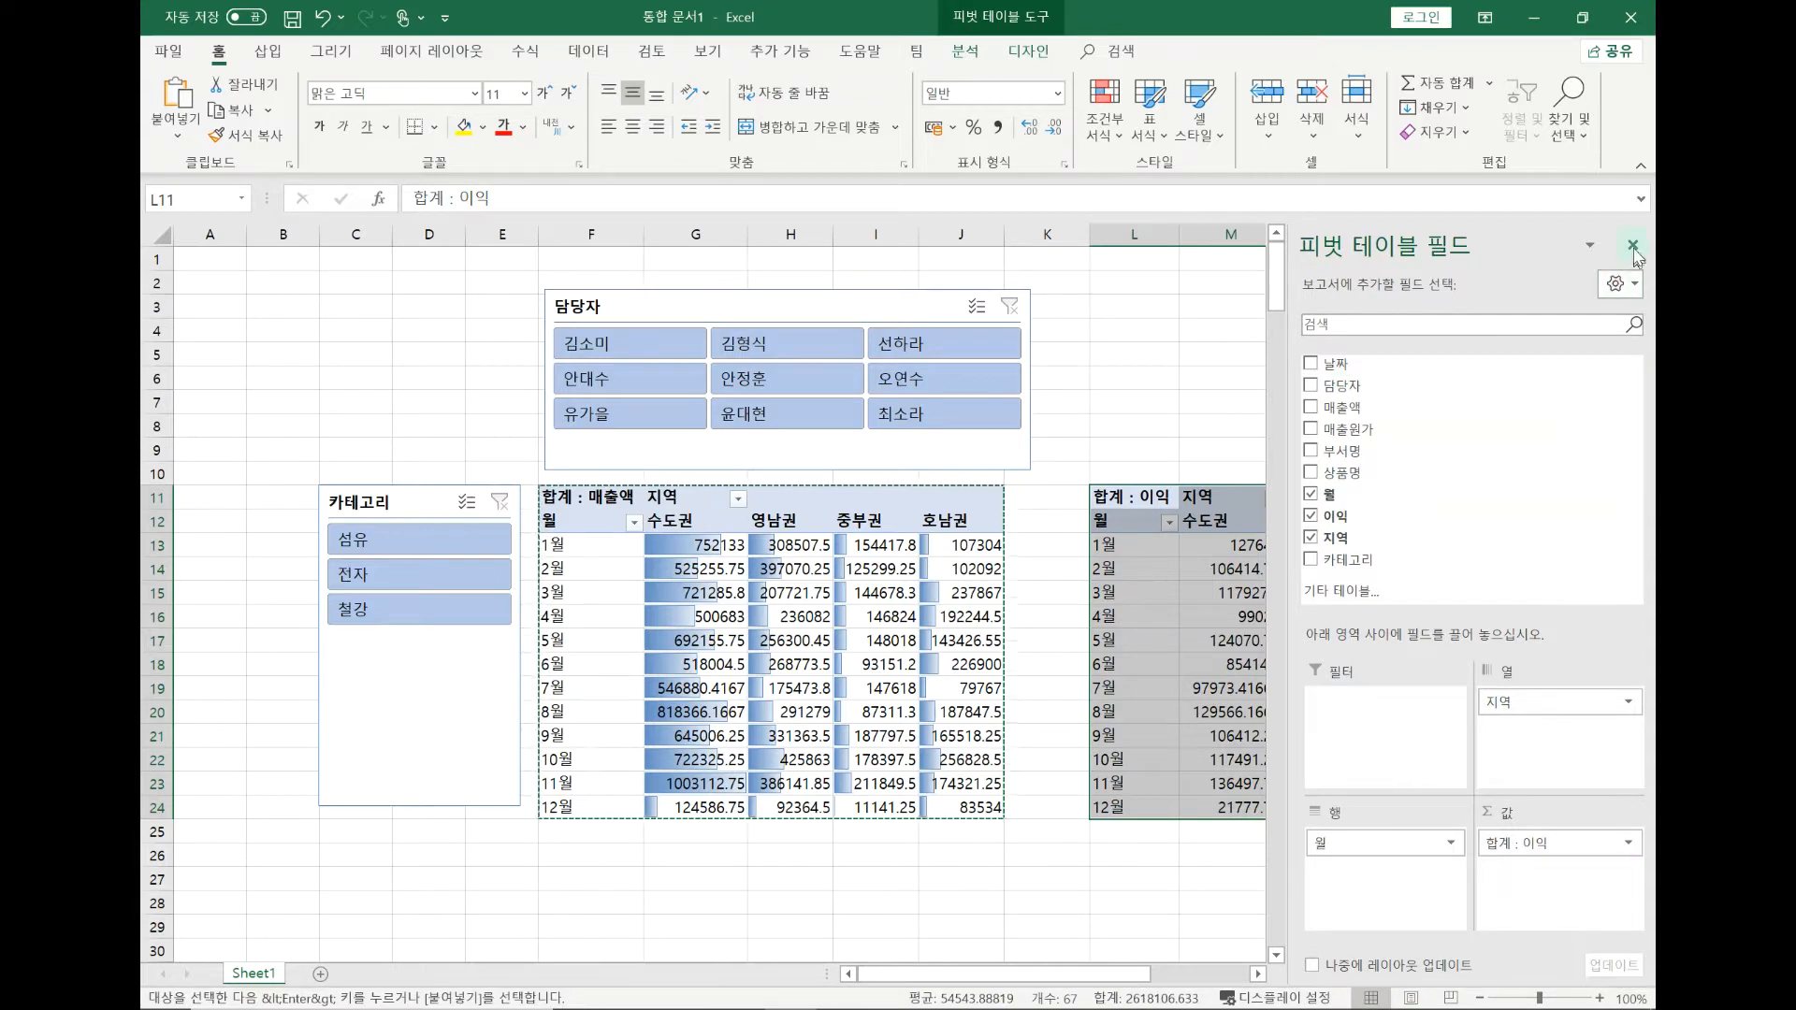
click(1207, 878)
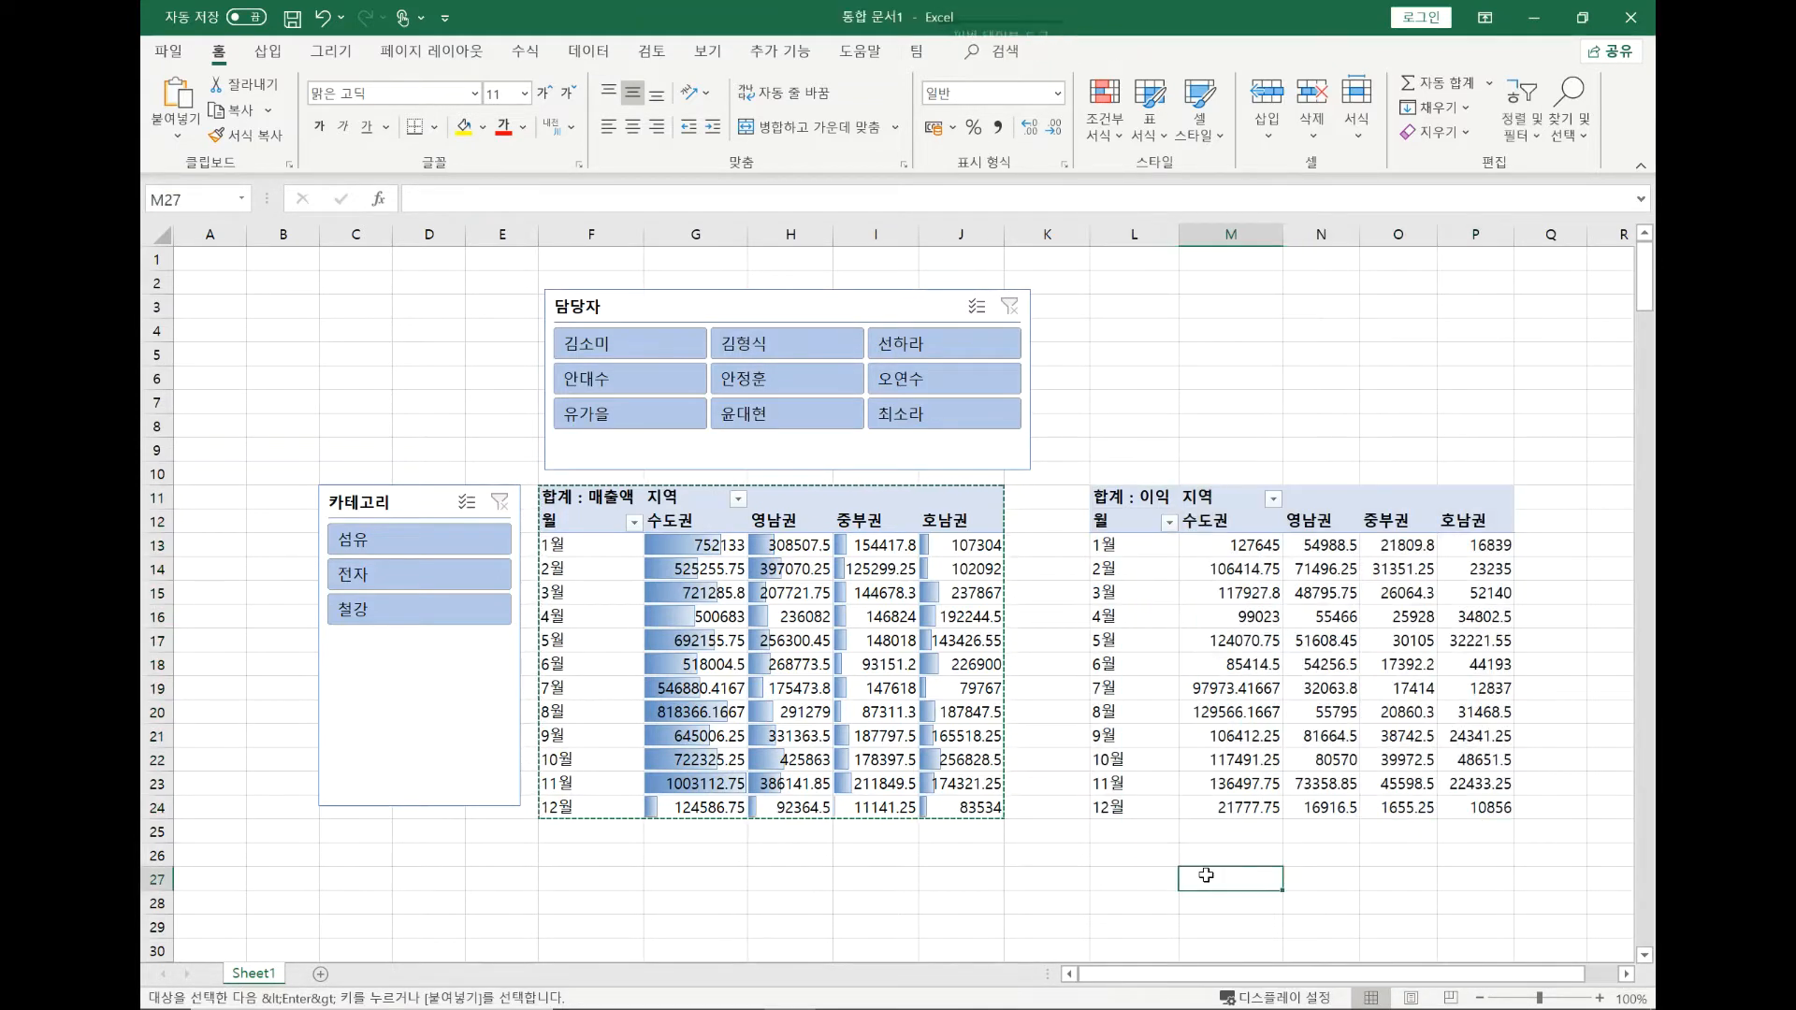
Step: Filter both pivot tables by the 담당자 slicer to the third manager, then the sixth, and compare sales with profit
click(873, 641)
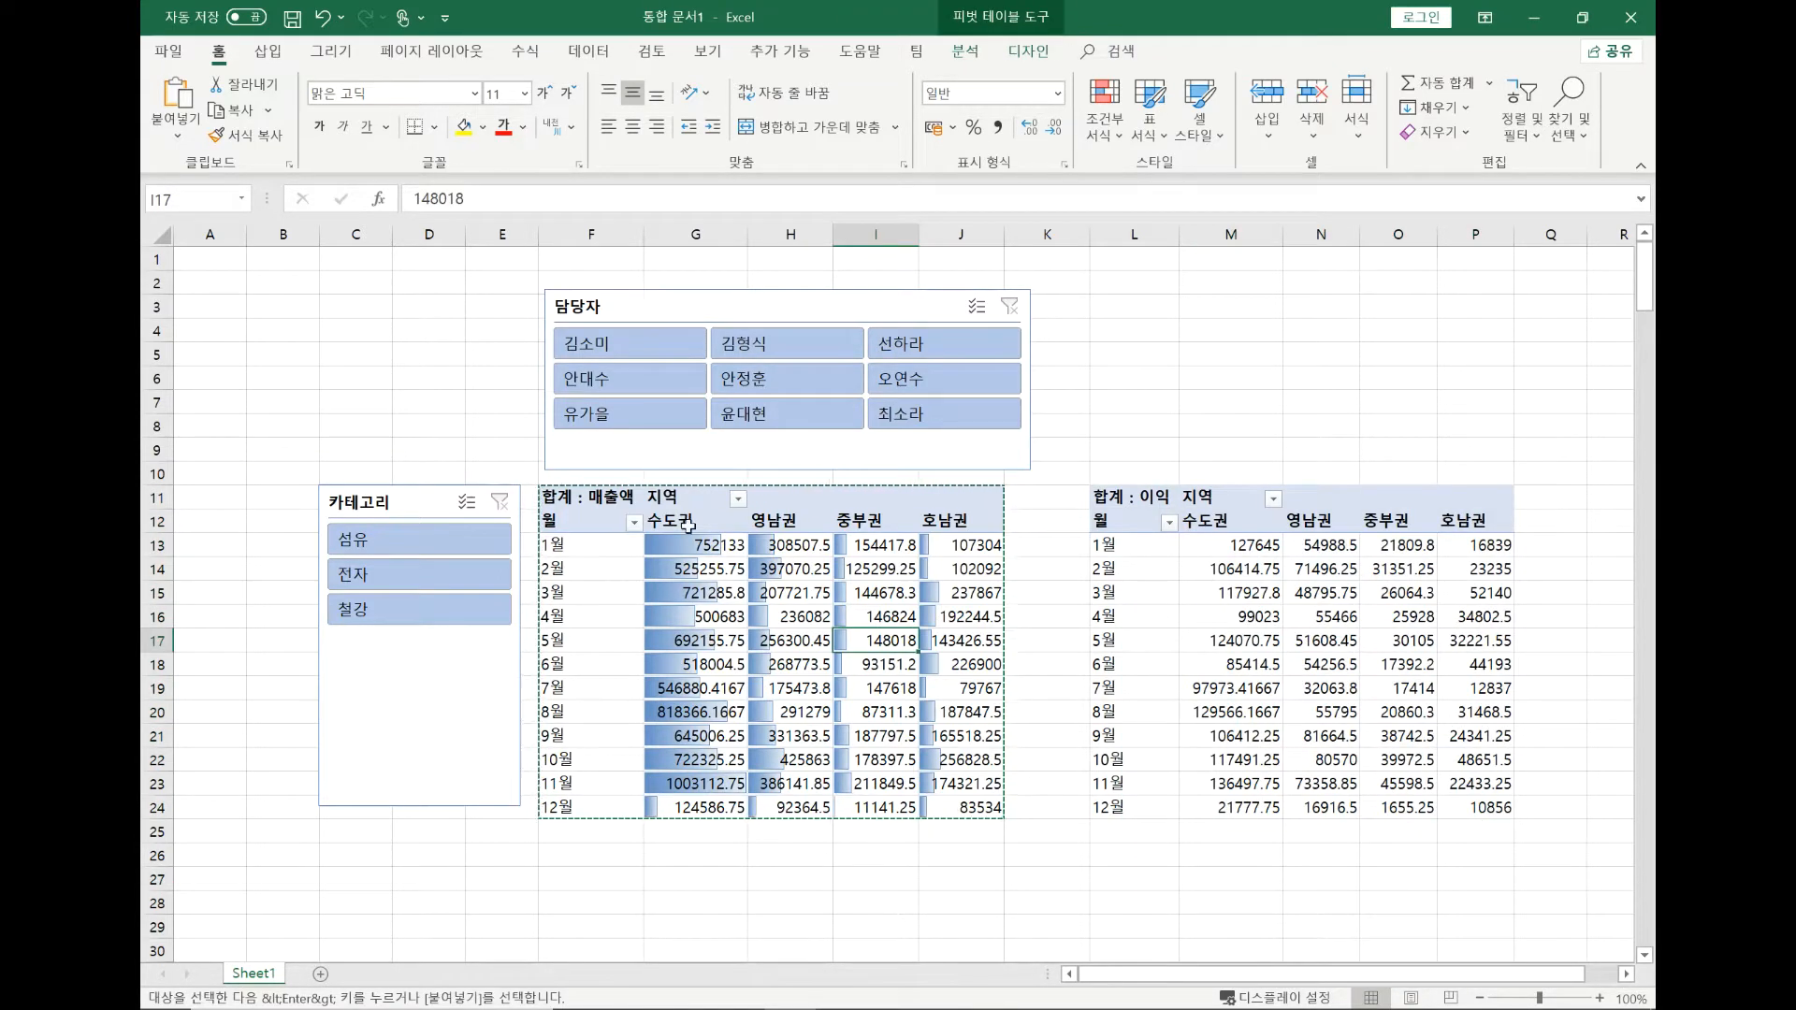
click(1216, 593)
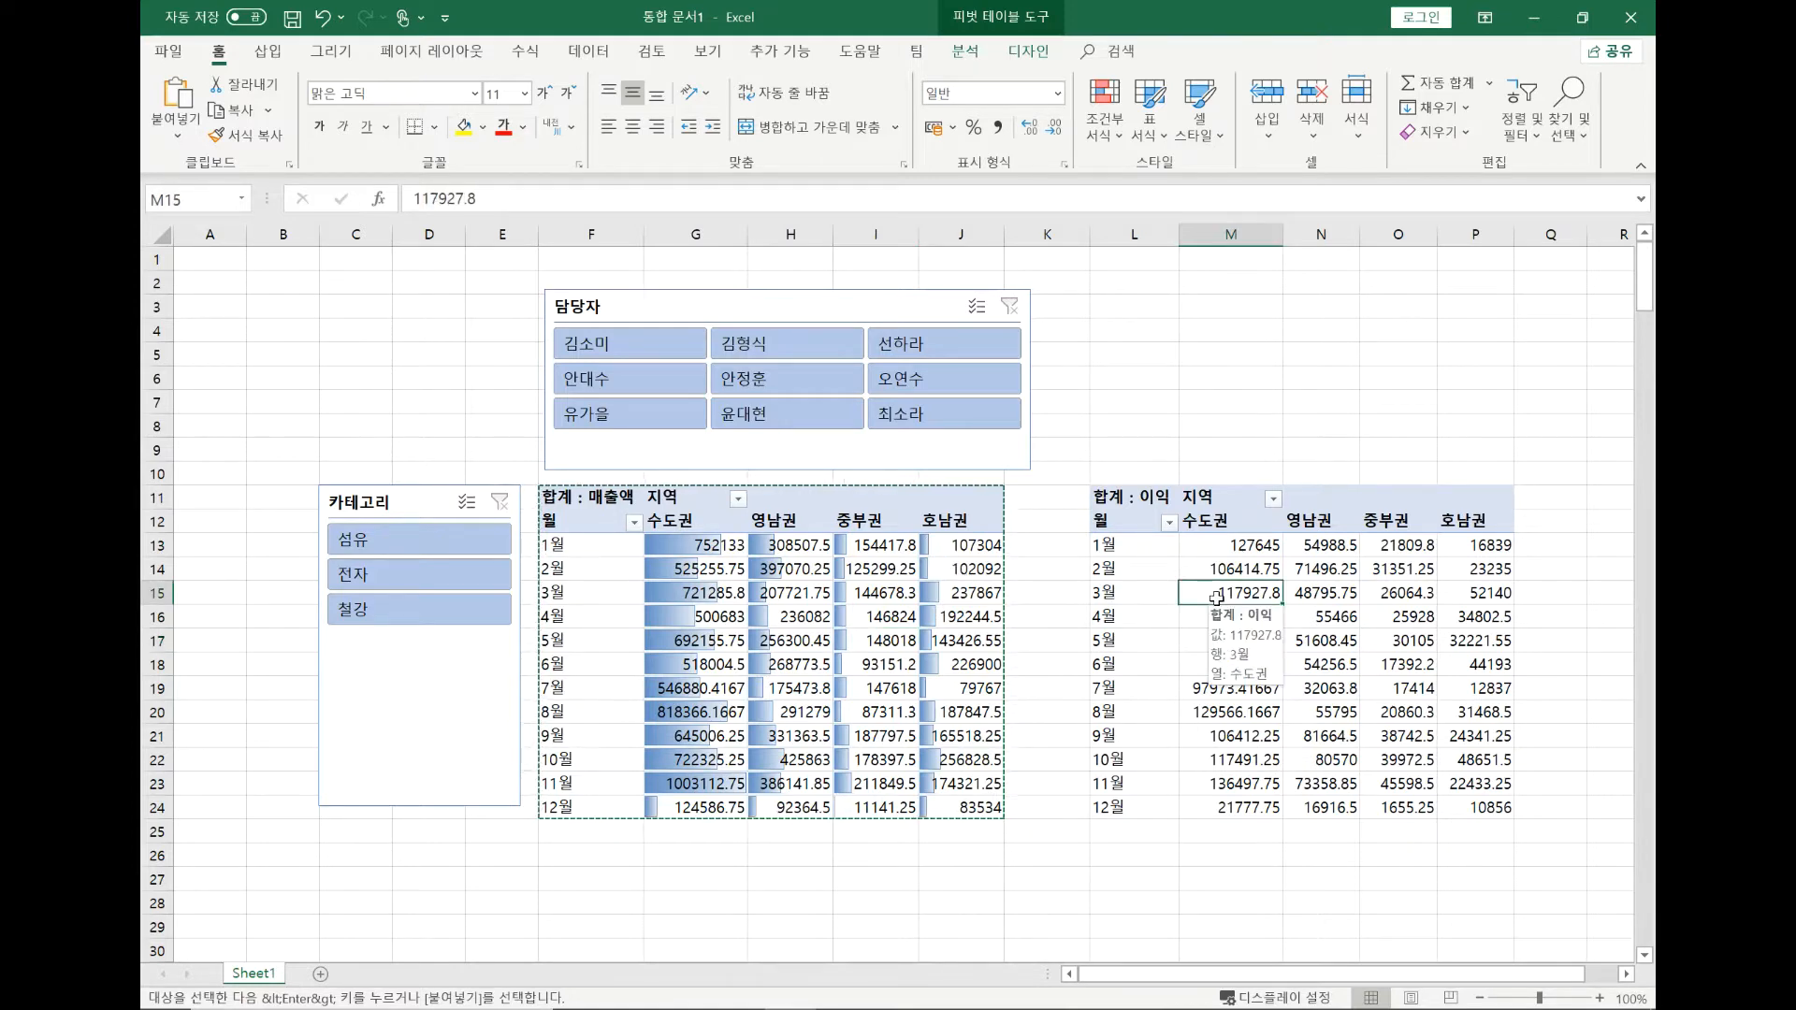
click(949, 348)
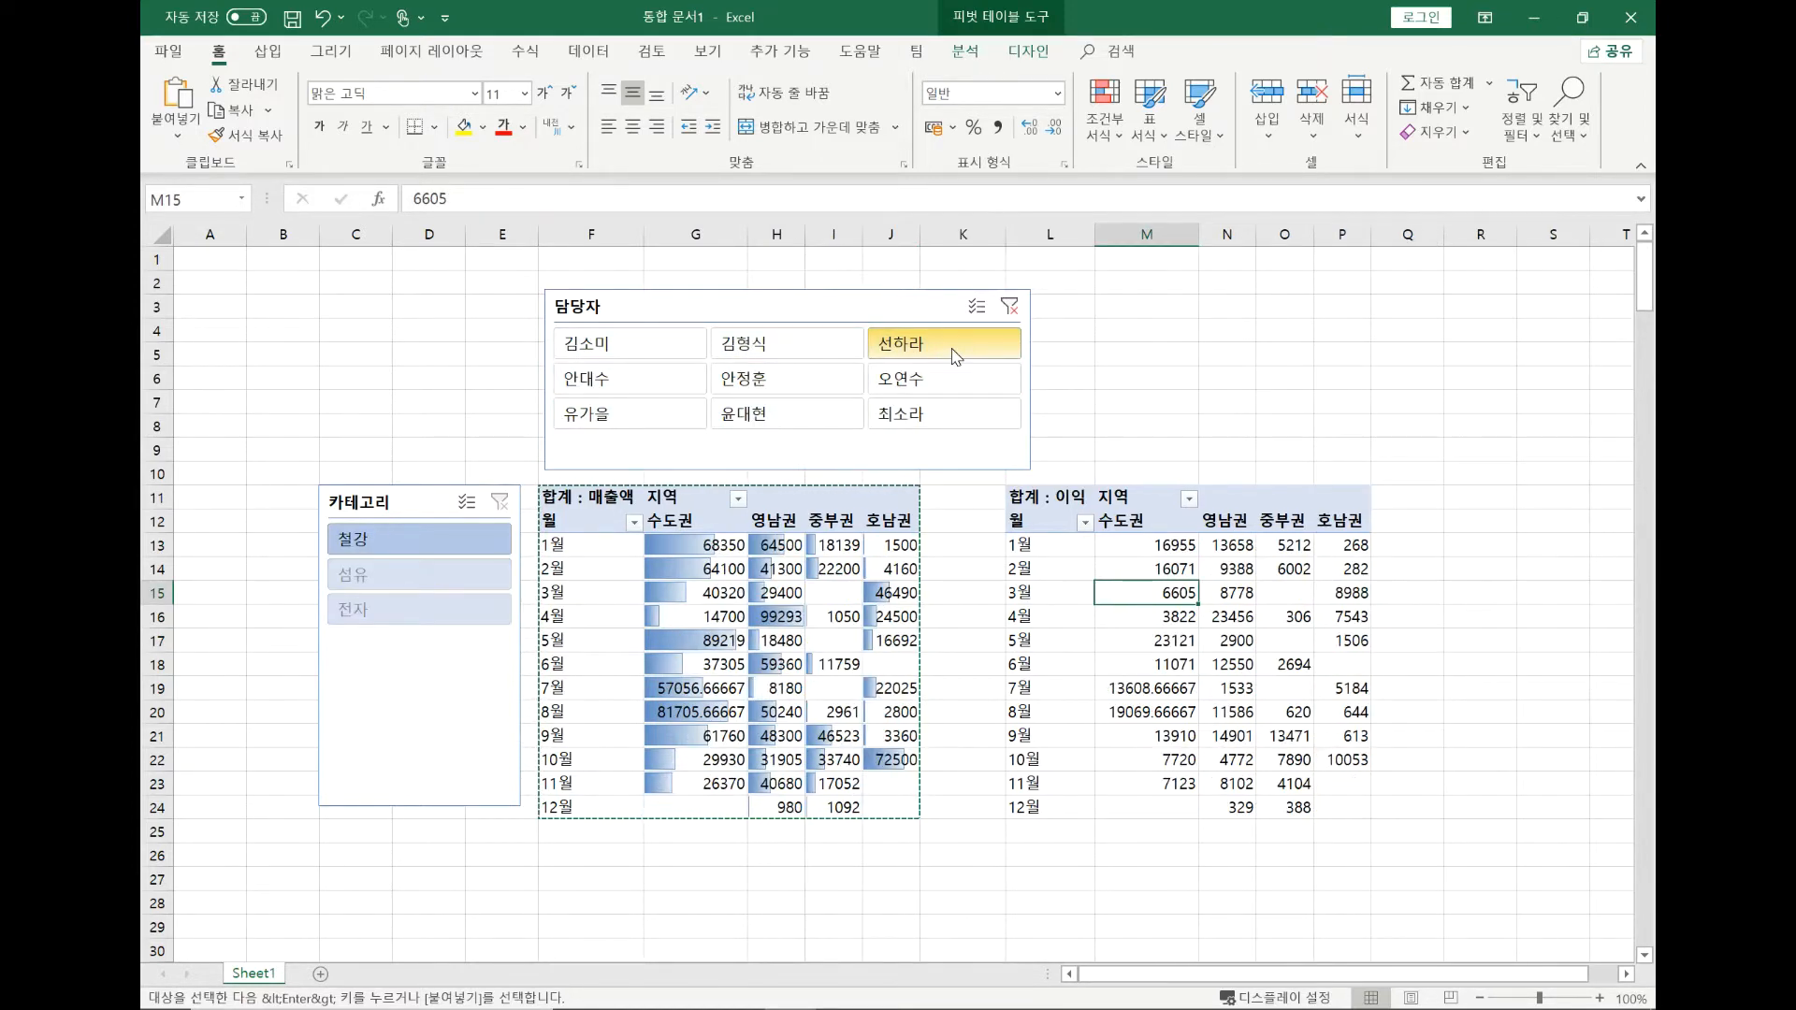
click(942, 383)
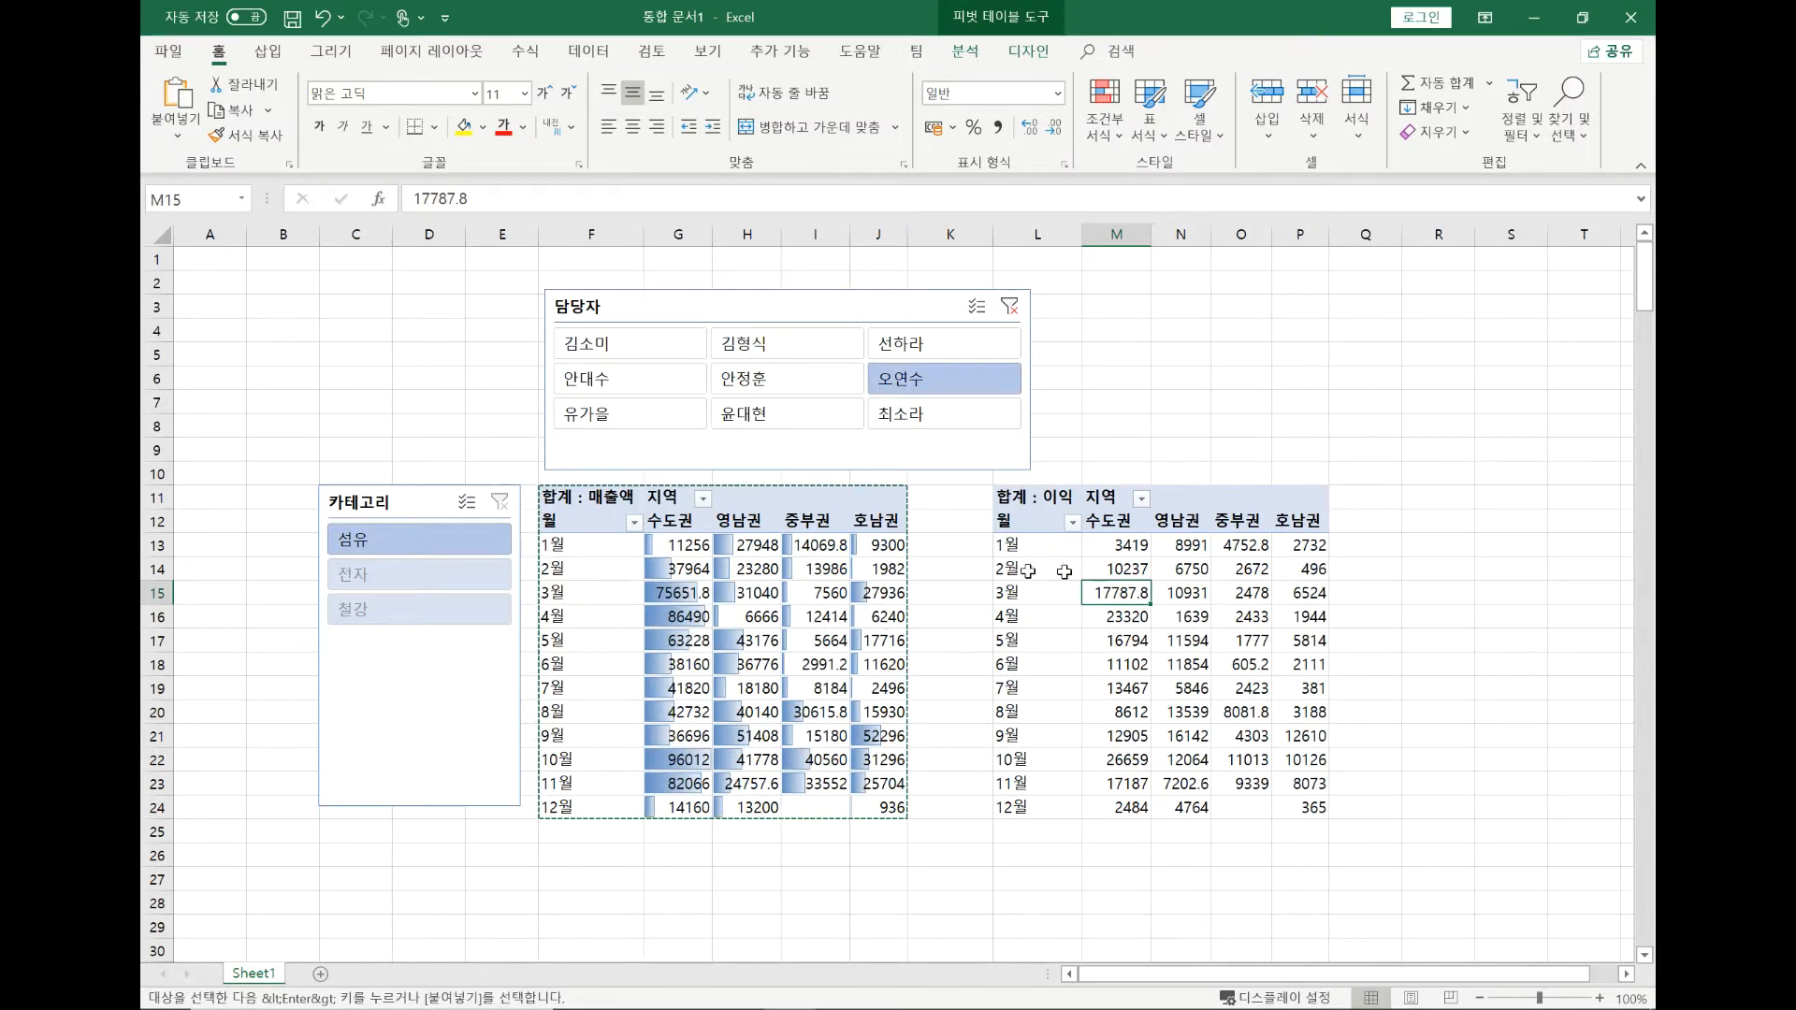
click(879, 593)
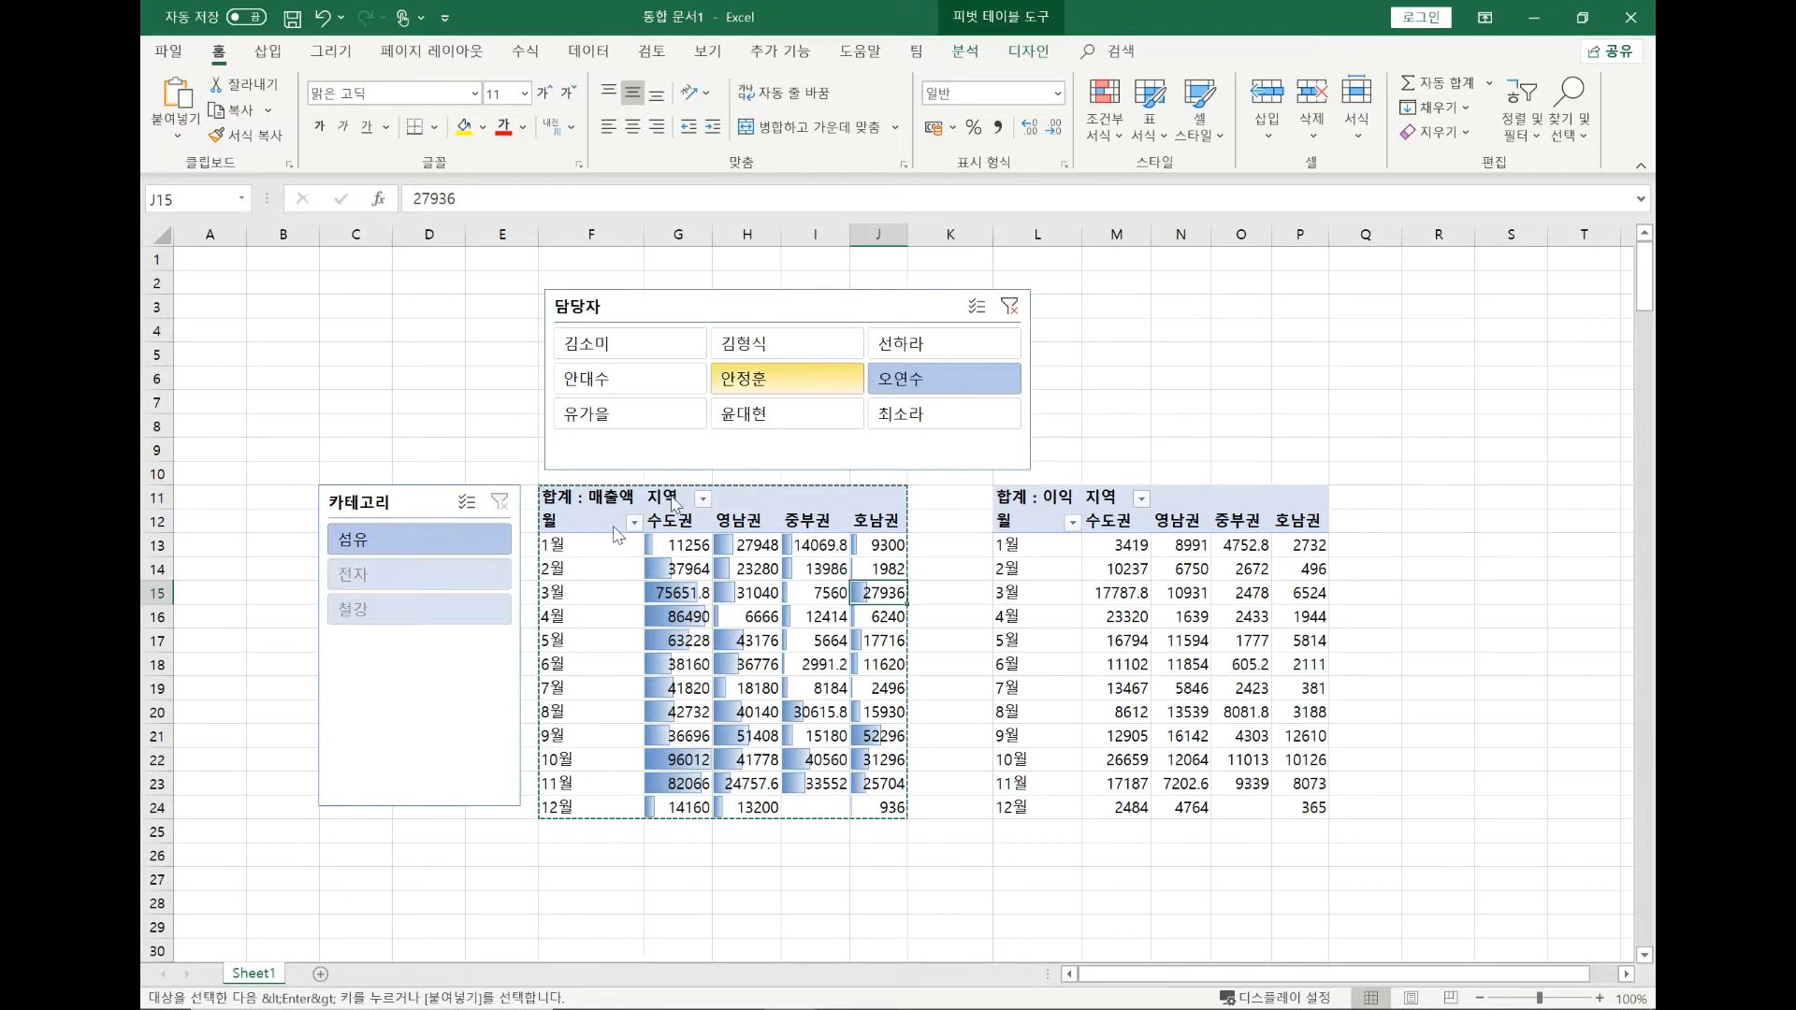
click(1125, 590)
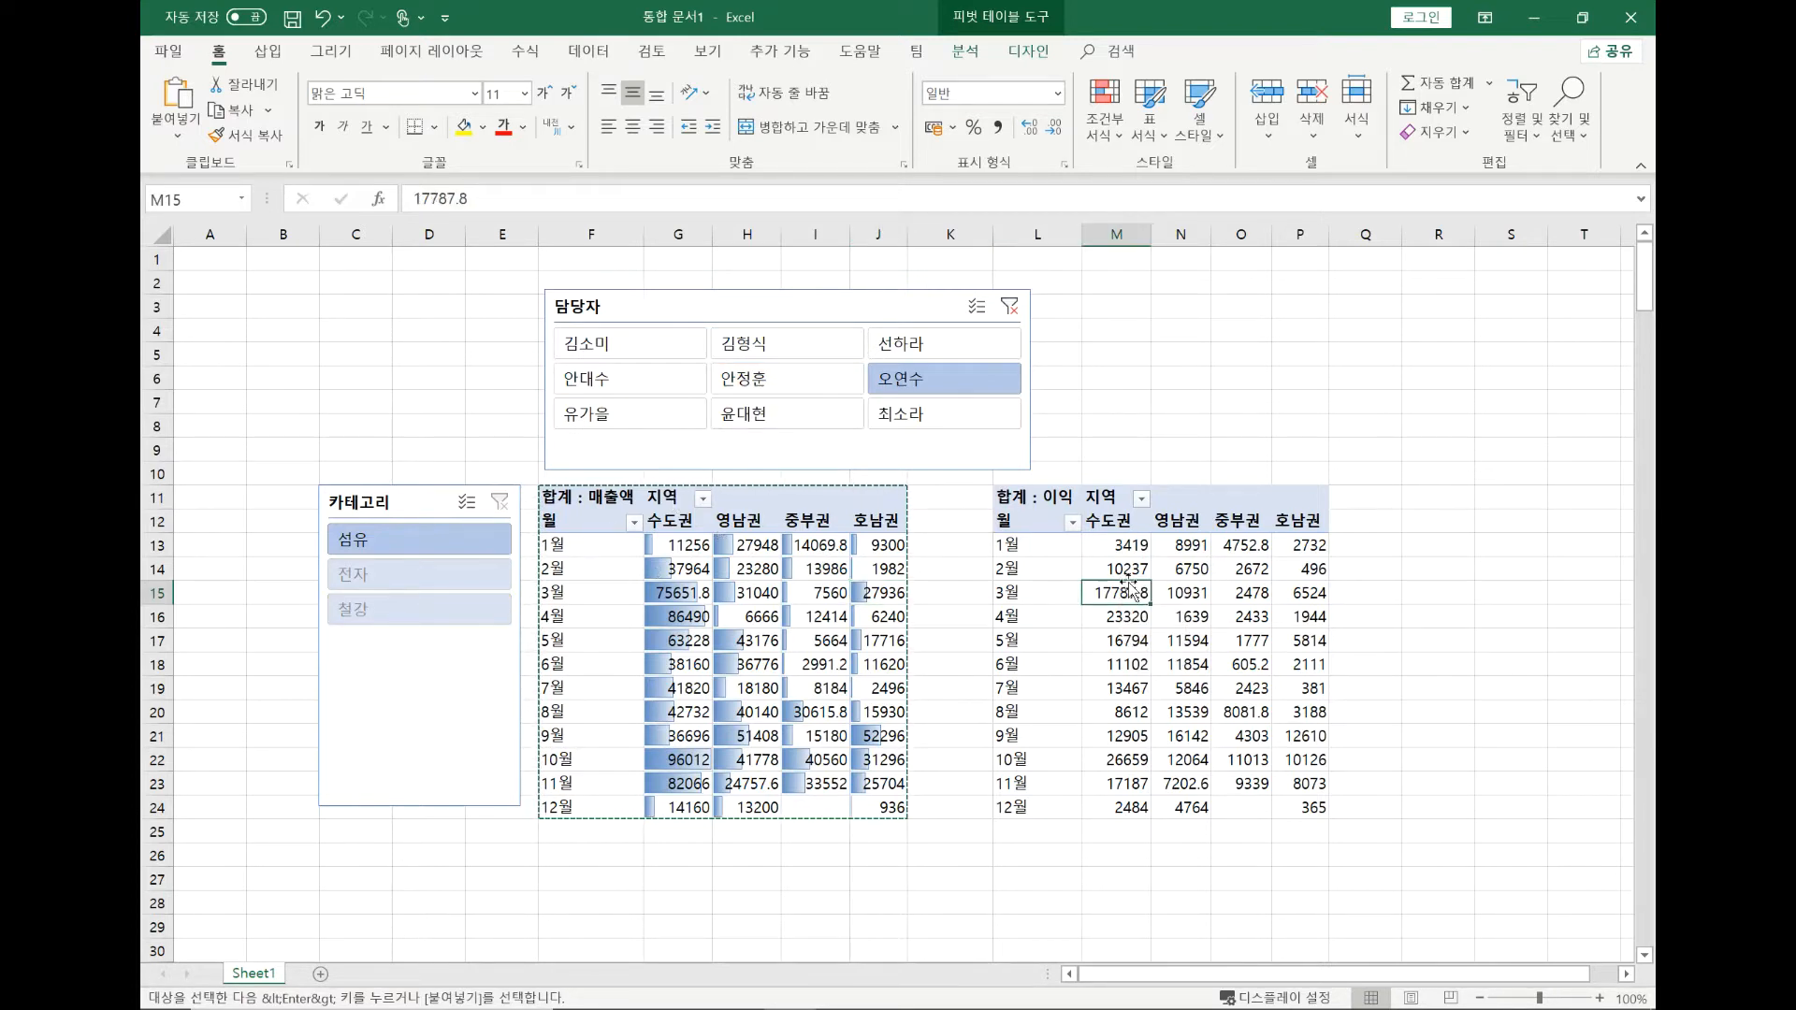
Step: Filter both pivot tables to the last manager in the 담당자 slicer and clear the copy marquee
click(956, 429)
mouse_move(1256, 625)
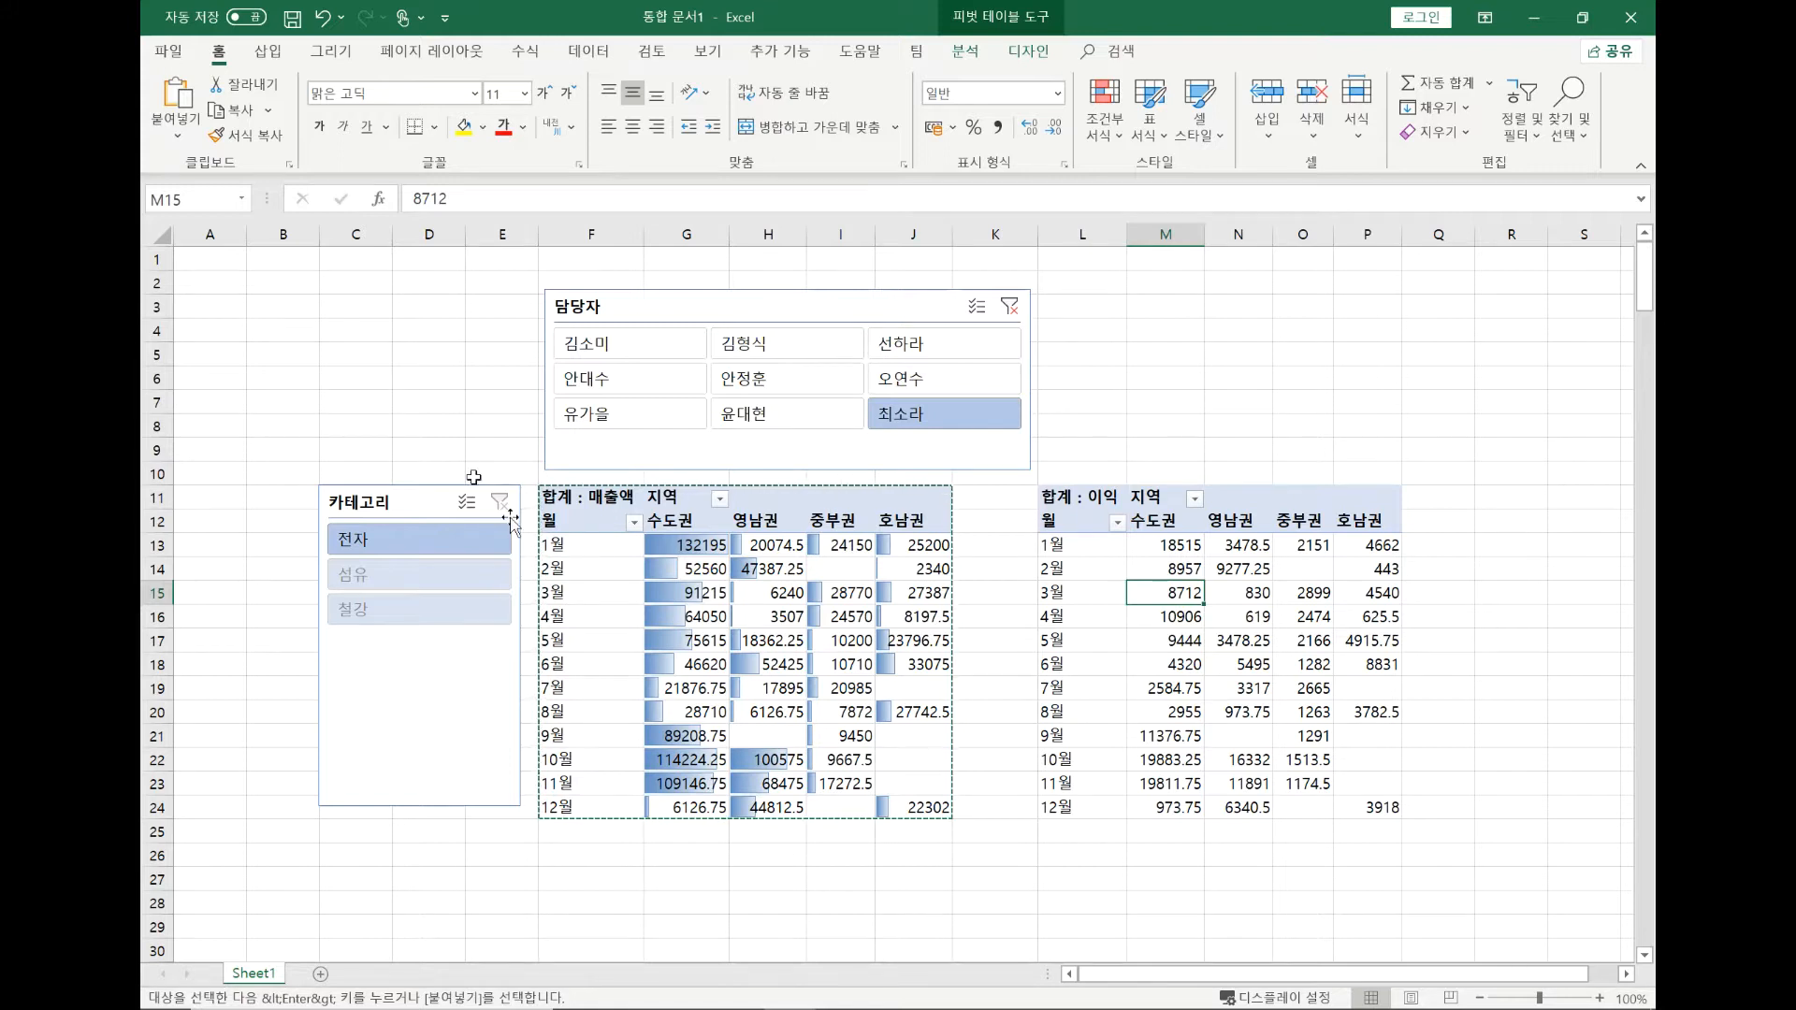
key(Escape)
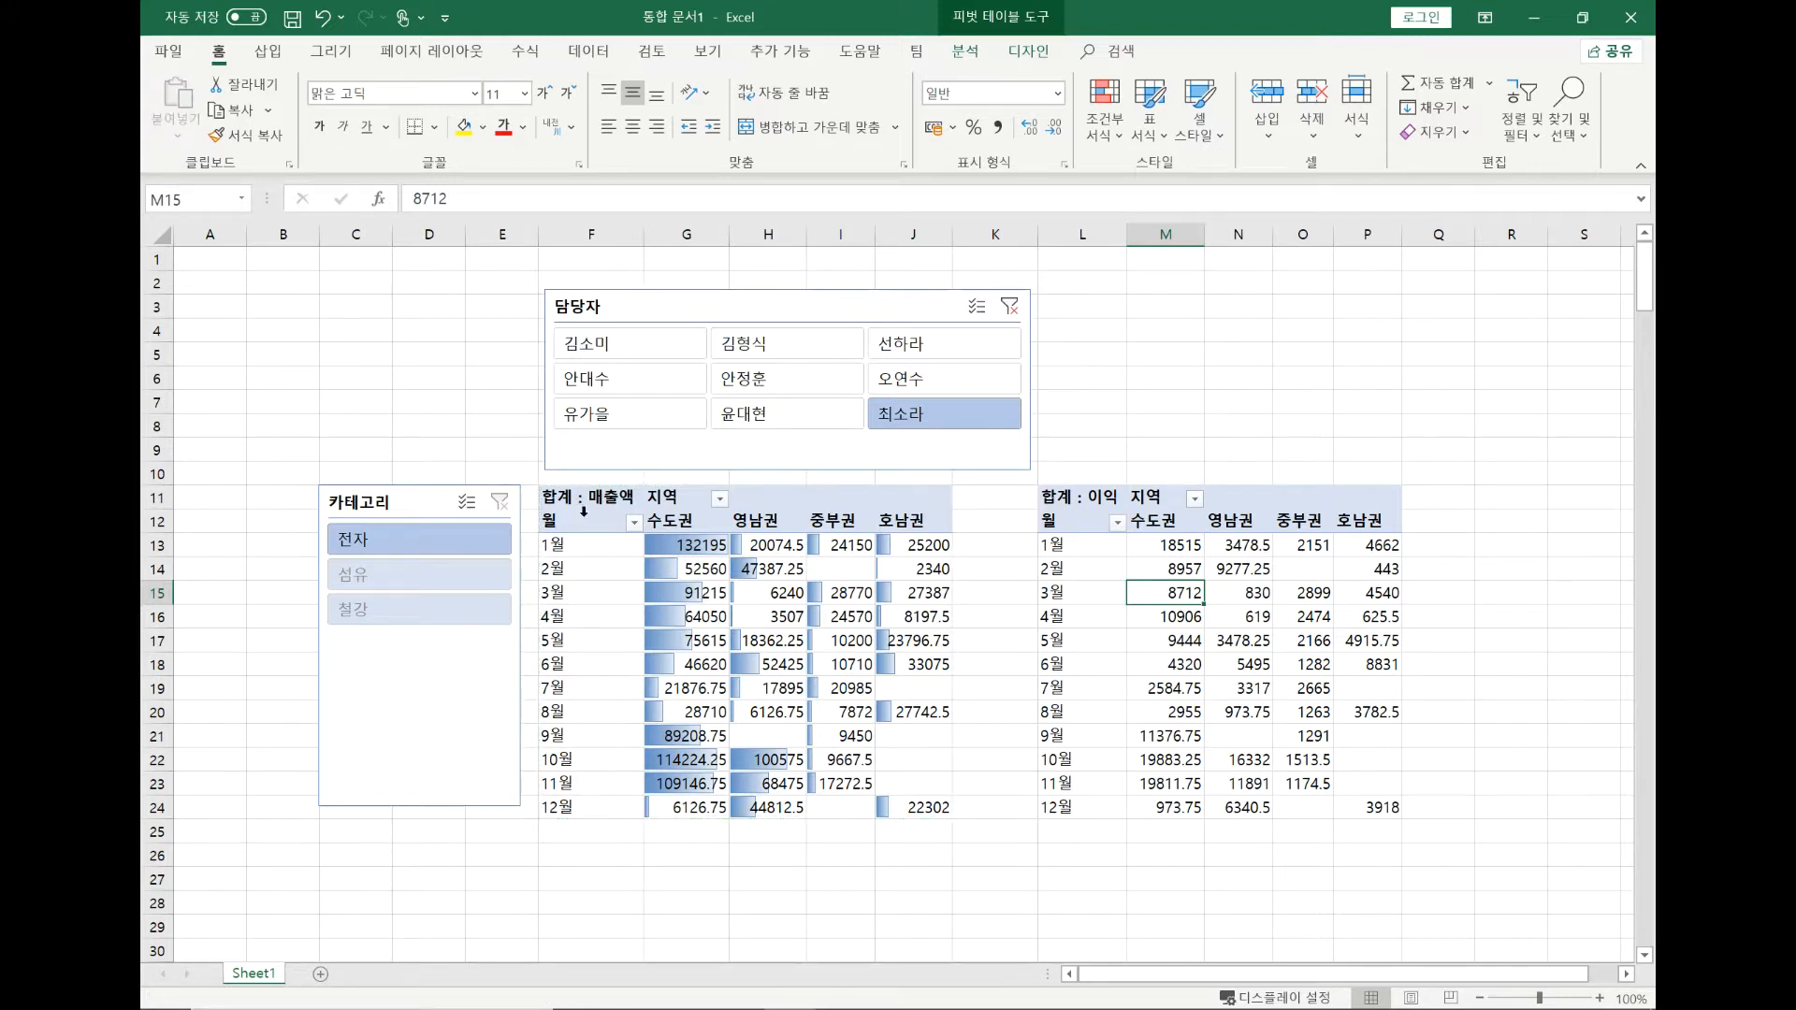